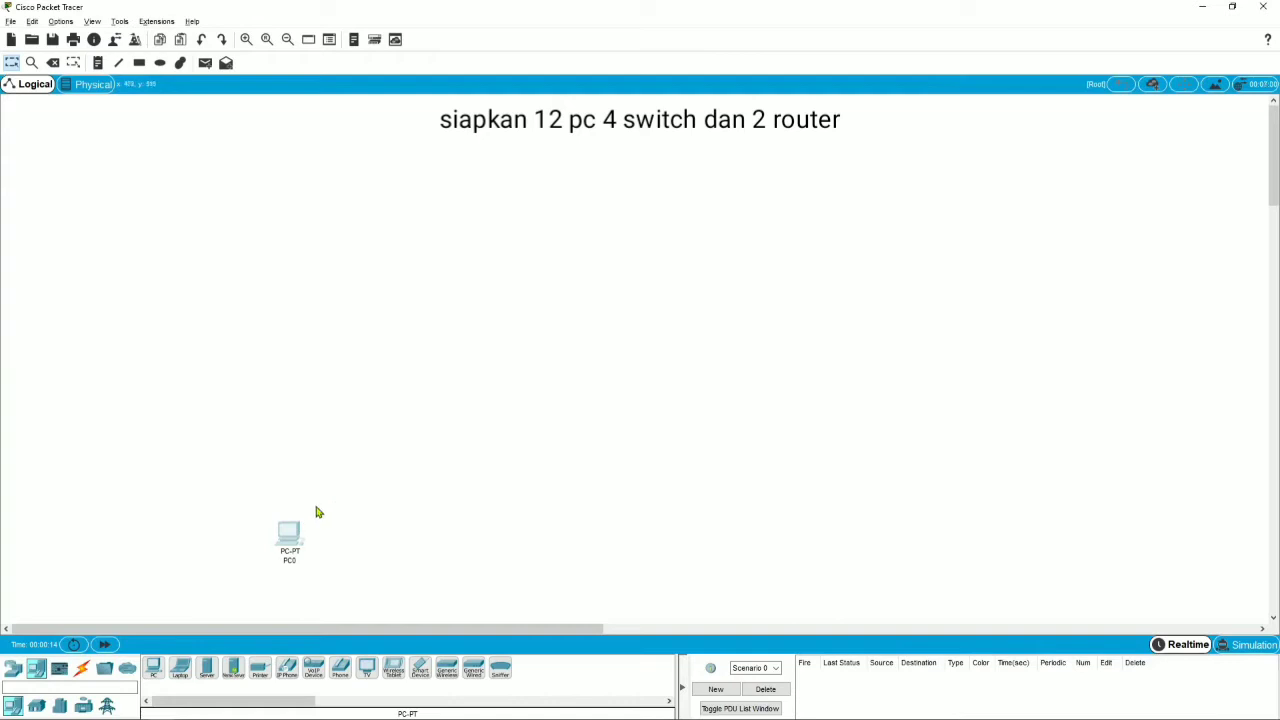
- Duplicate the PC eleven times and place six of the copies in a column on the right side of the workspace
drag(315, 508, 428, 453)
key(ctrl+v)
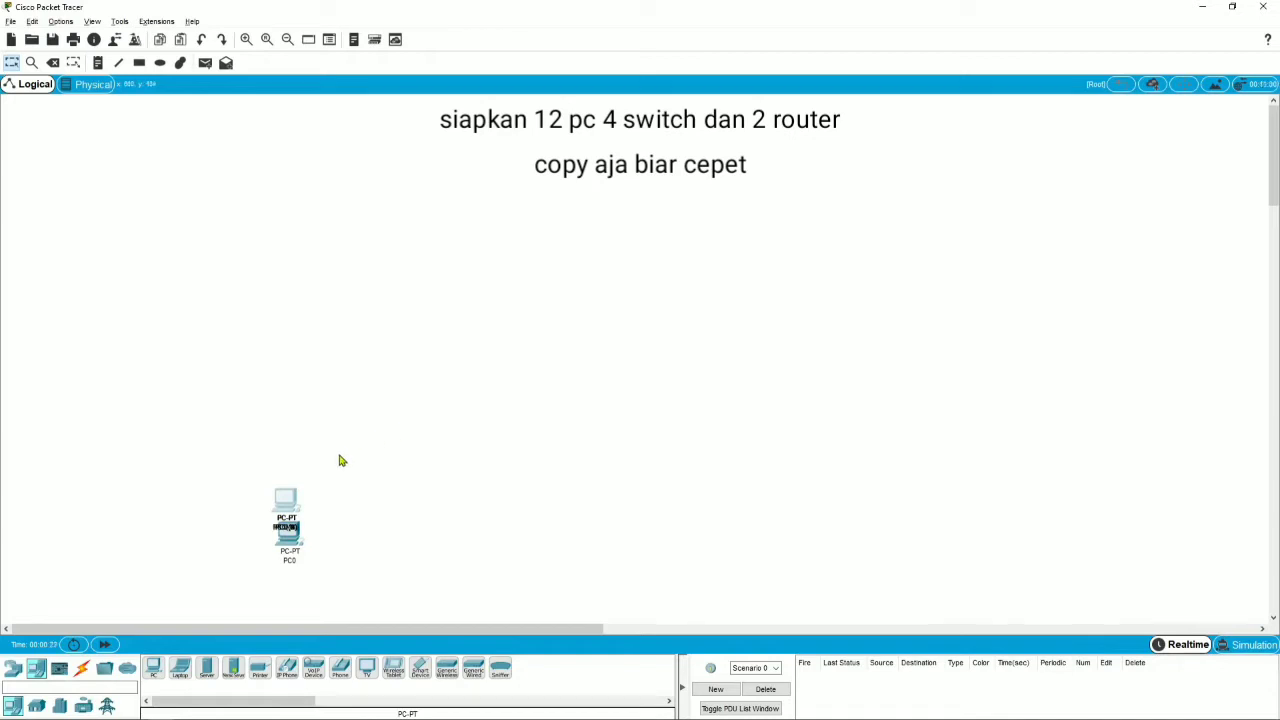
drag(286, 500, 1013, 166)
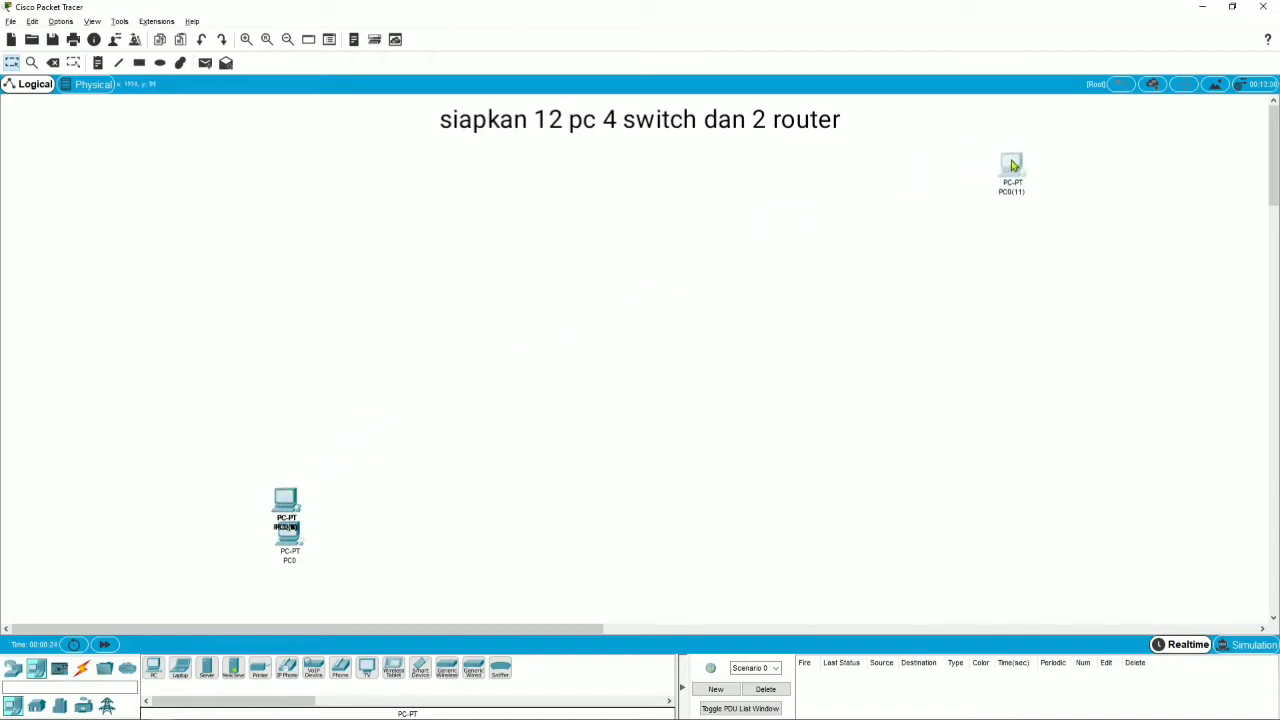
drag(286, 500, 1016, 240)
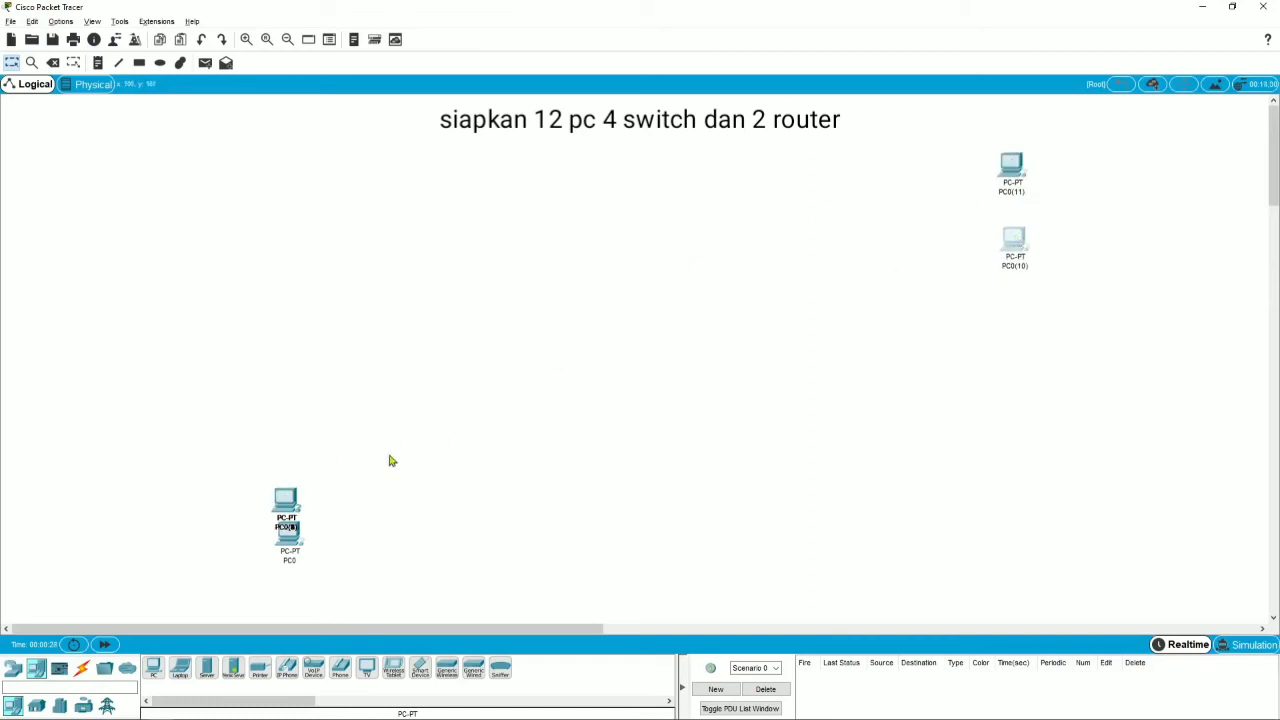
drag(292, 499, 1021, 302)
drag(288, 500, 1022, 397)
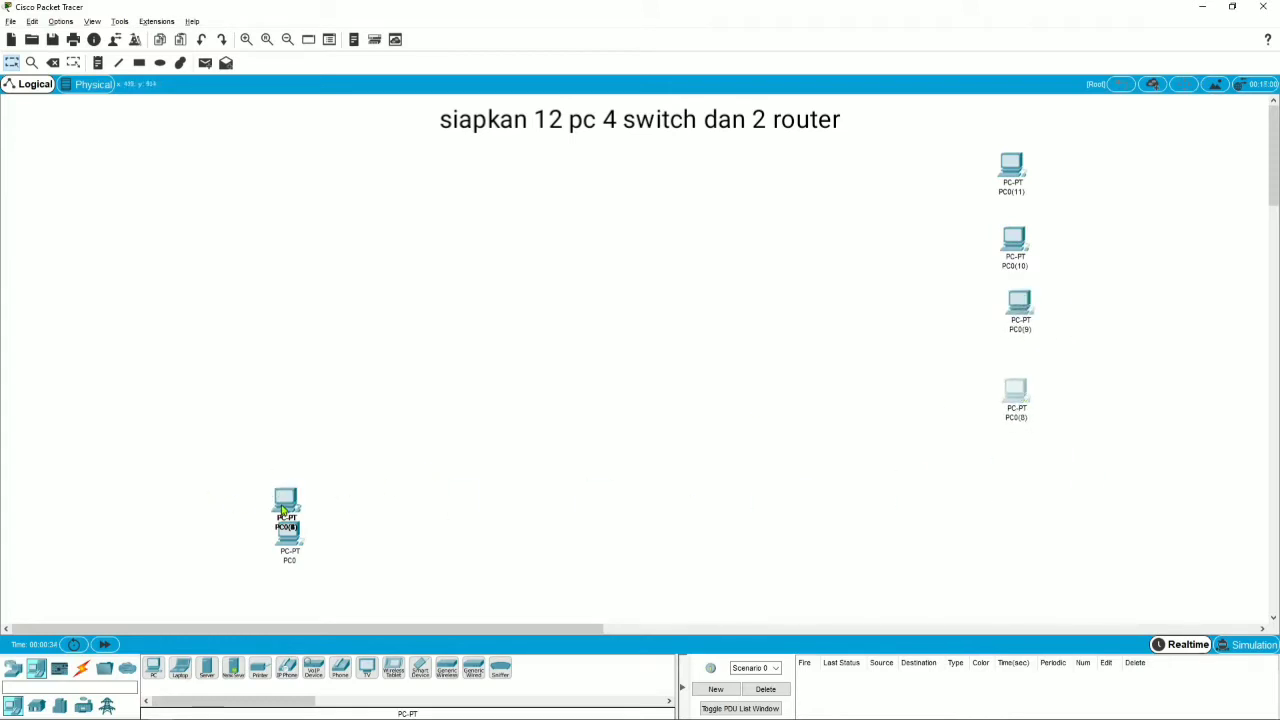
drag(283, 511, 1019, 458)
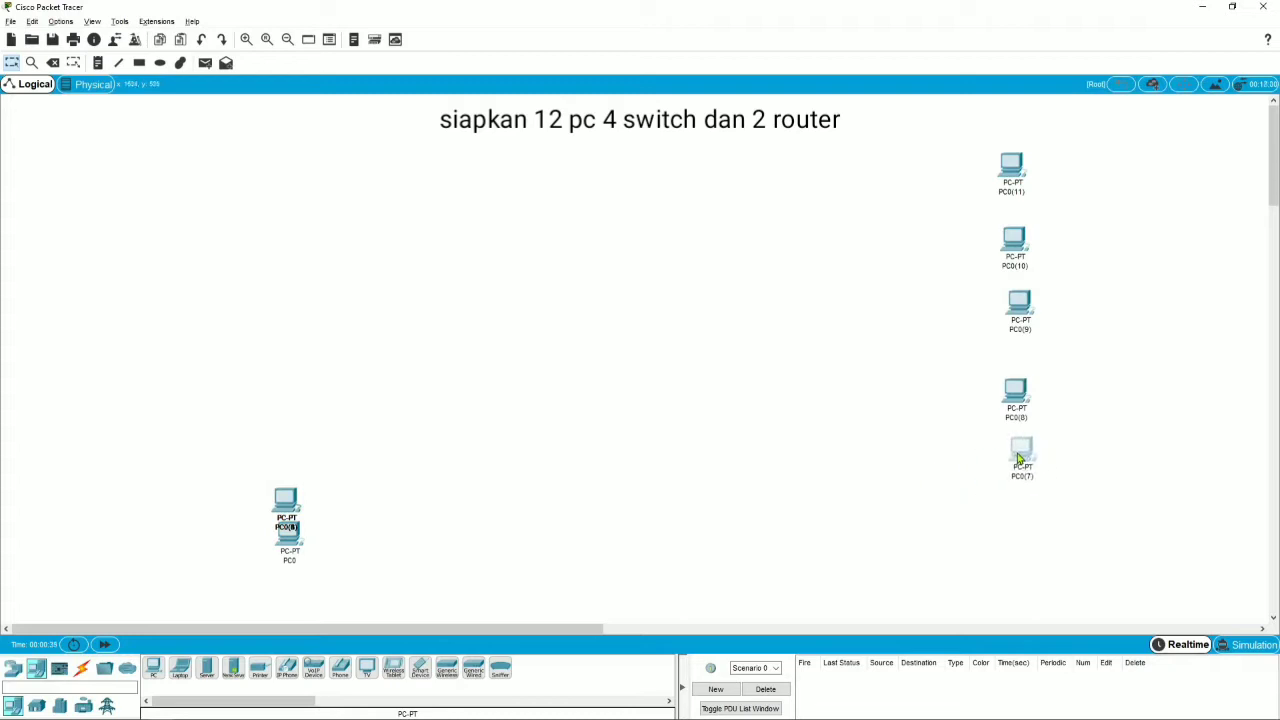
drag(291, 509, 1035, 512)
- Arrange the five remaining PC copies in a column above the original PC
drag(287, 500, 311, 180)
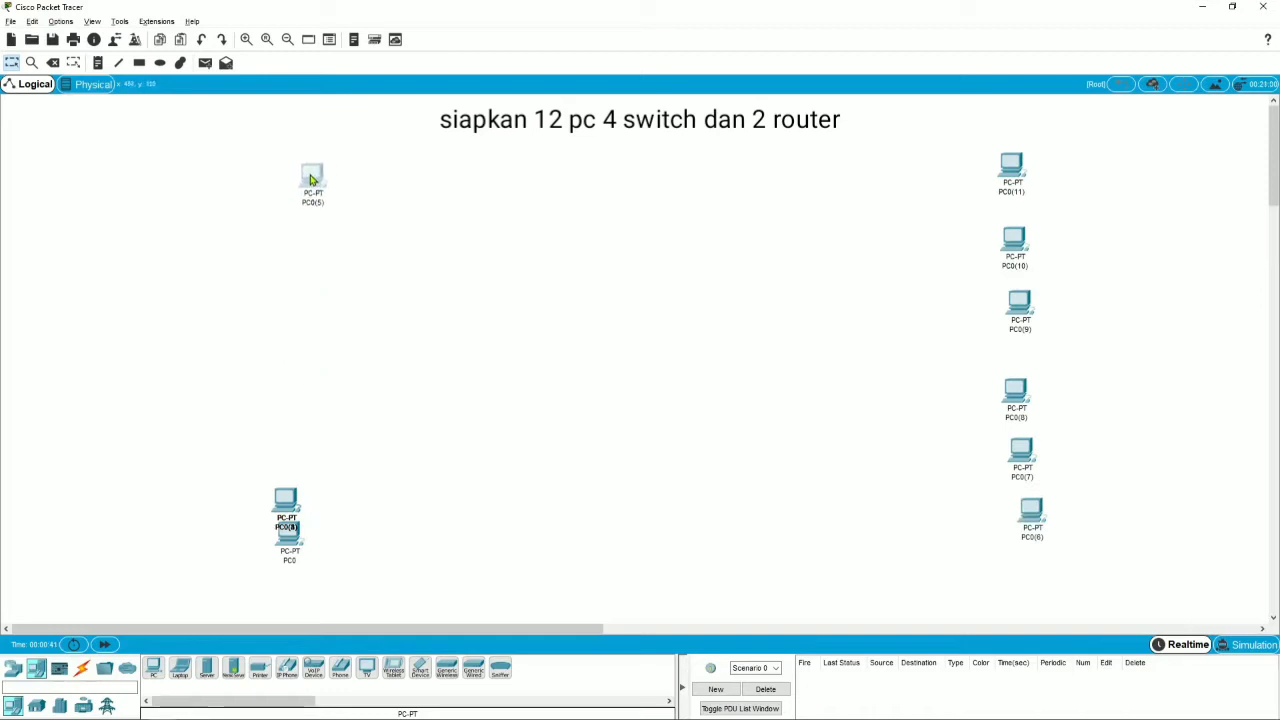
drag(286, 500, 307, 259)
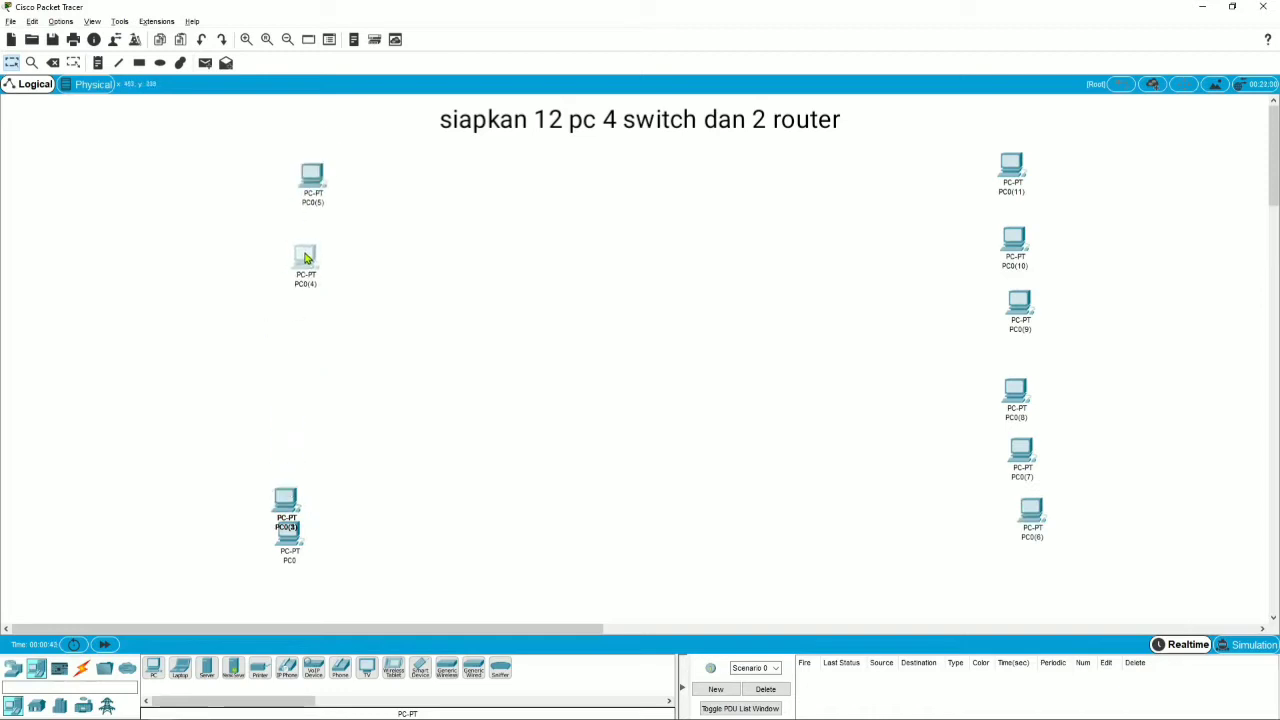
drag(278, 510, 302, 322)
drag(284, 502, 288, 410)
drag(284, 505, 290, 470)
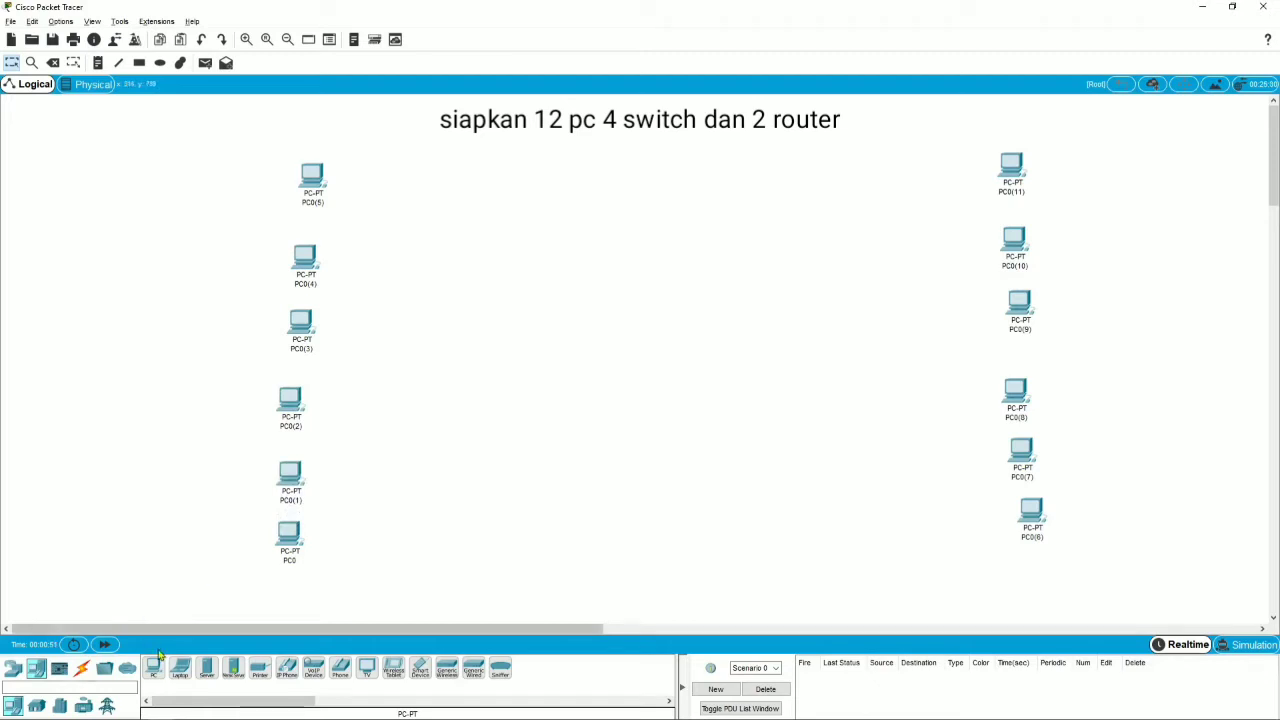
- Place a 2950-24 switch beside the upper PCs of the left column
click(20, 677)
click(35, 706)
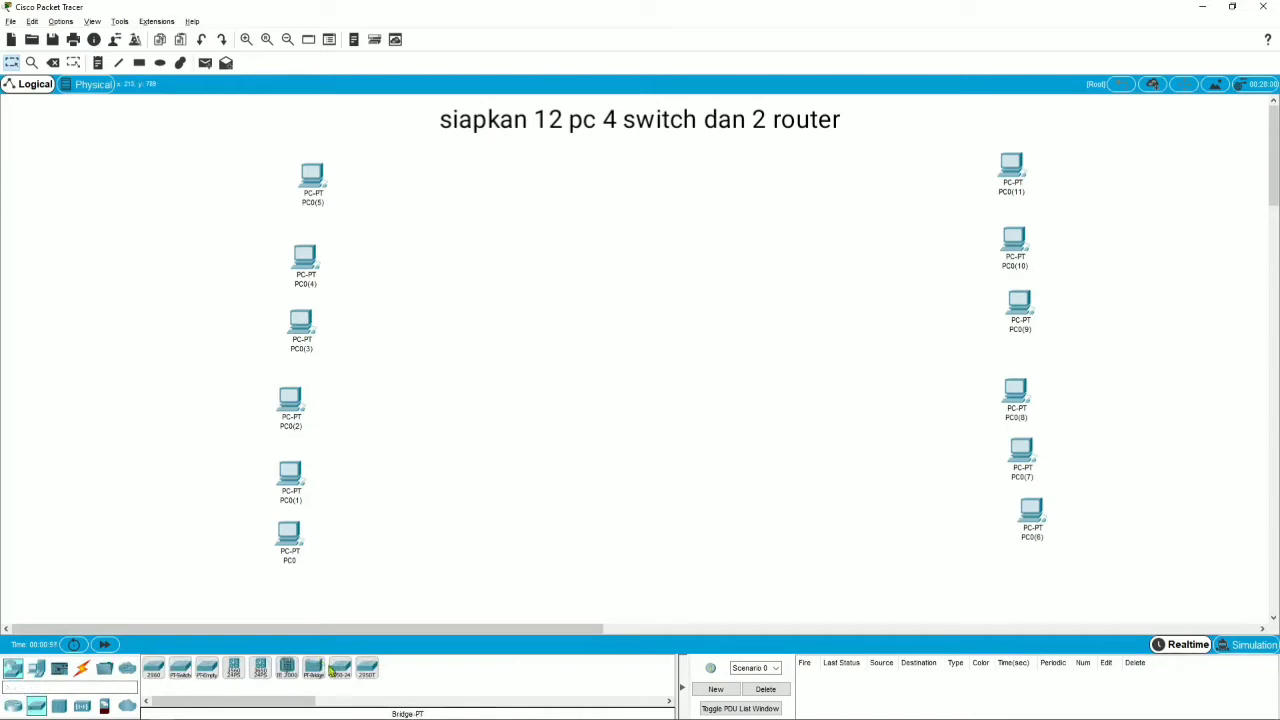
click(447, 257)
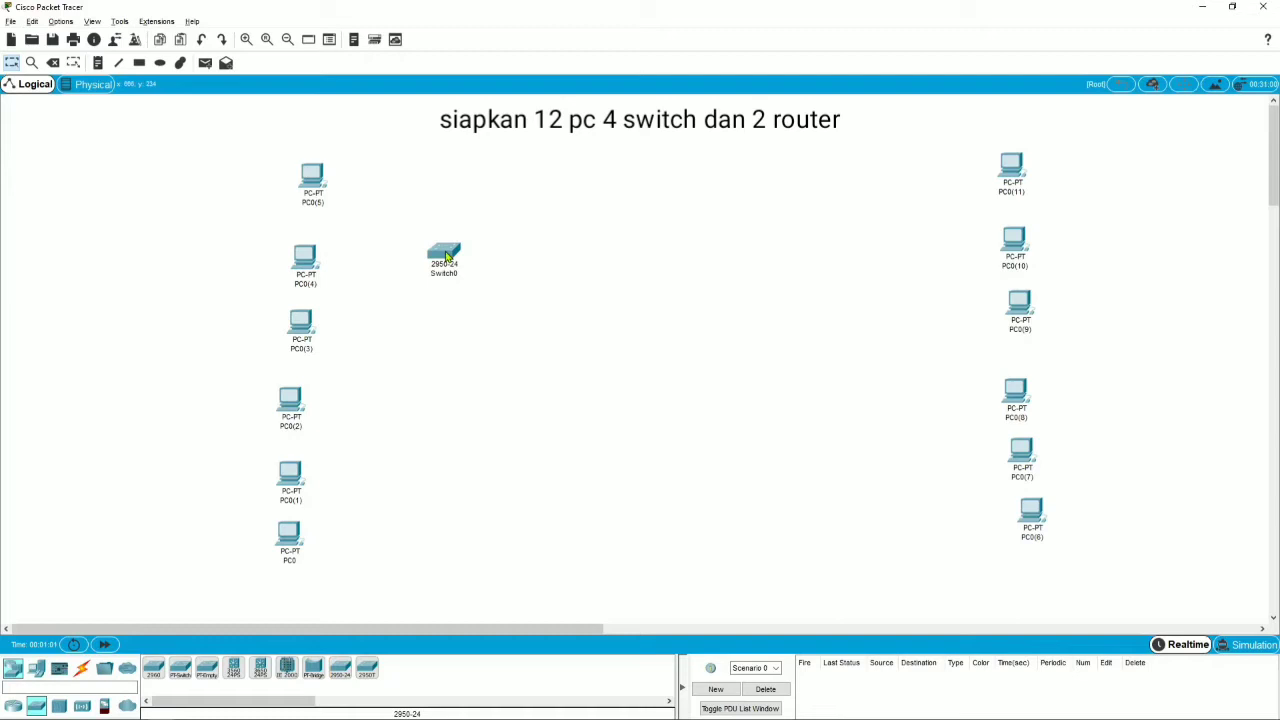
click(447, 257)
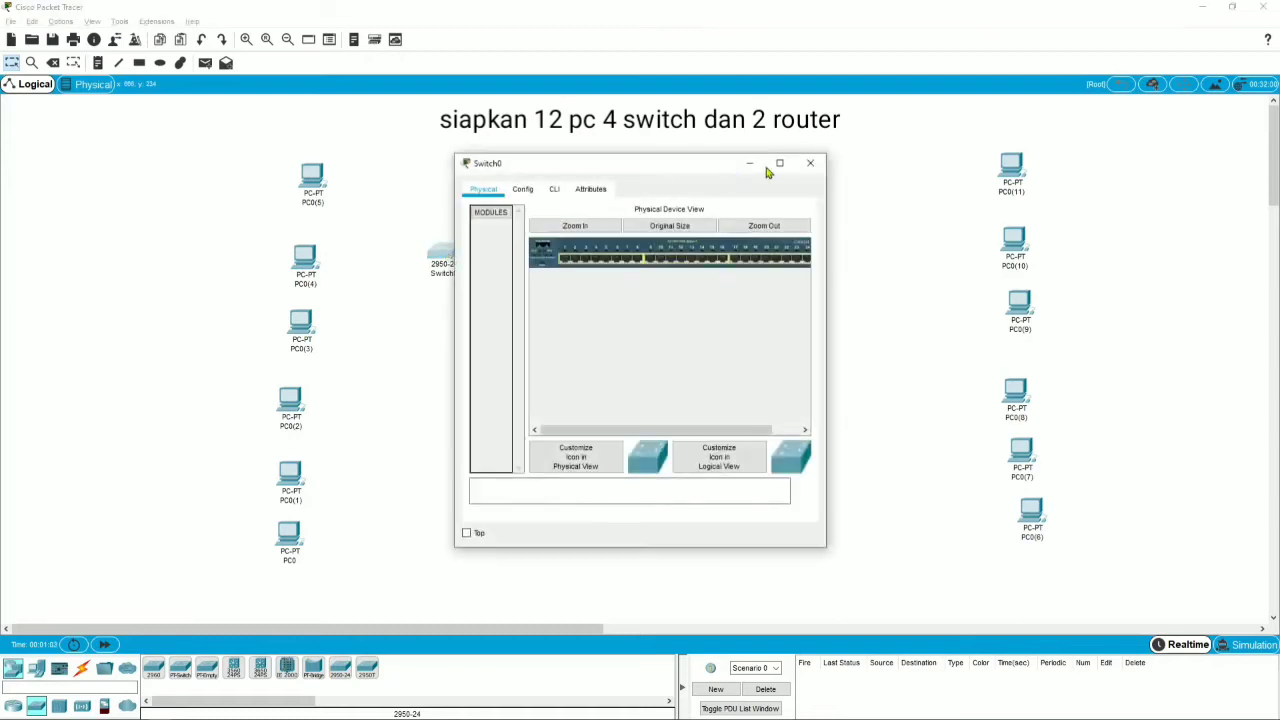
click(810, 162)
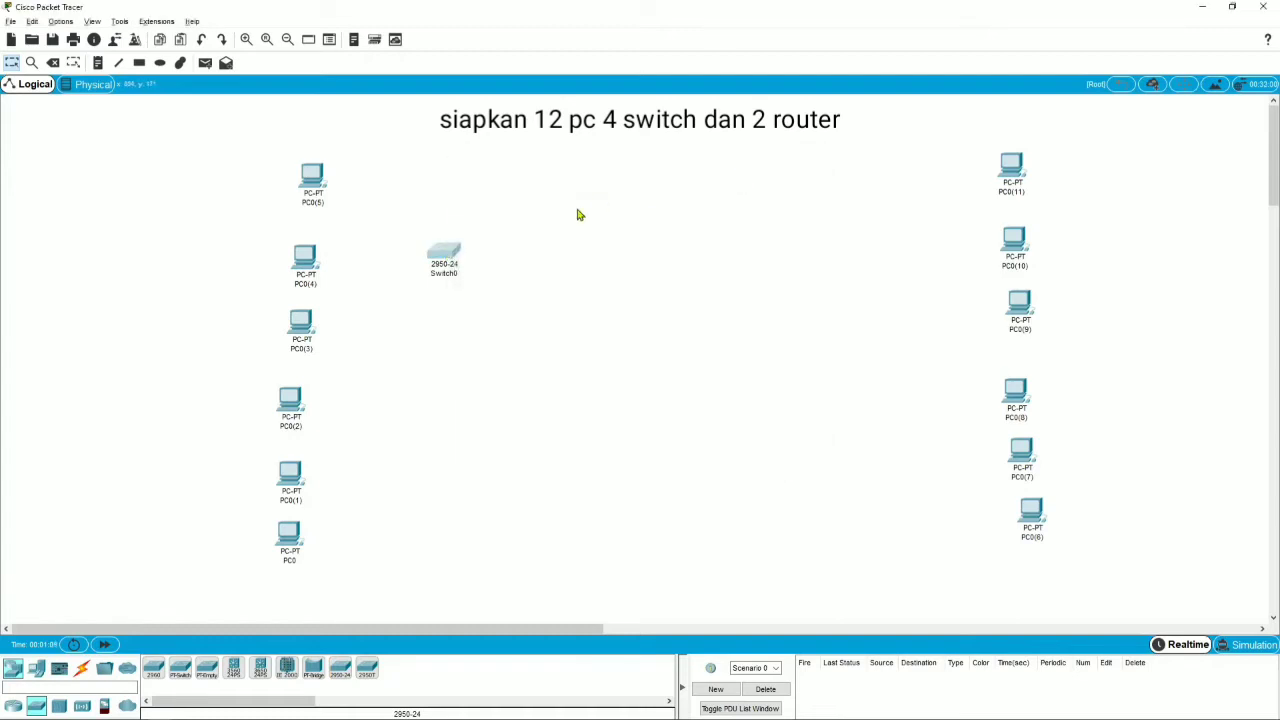
- Make three copies of the 2950-24 switch and spread the four switches so that each PC column has an upper and a lower one
key(ctrl+v)
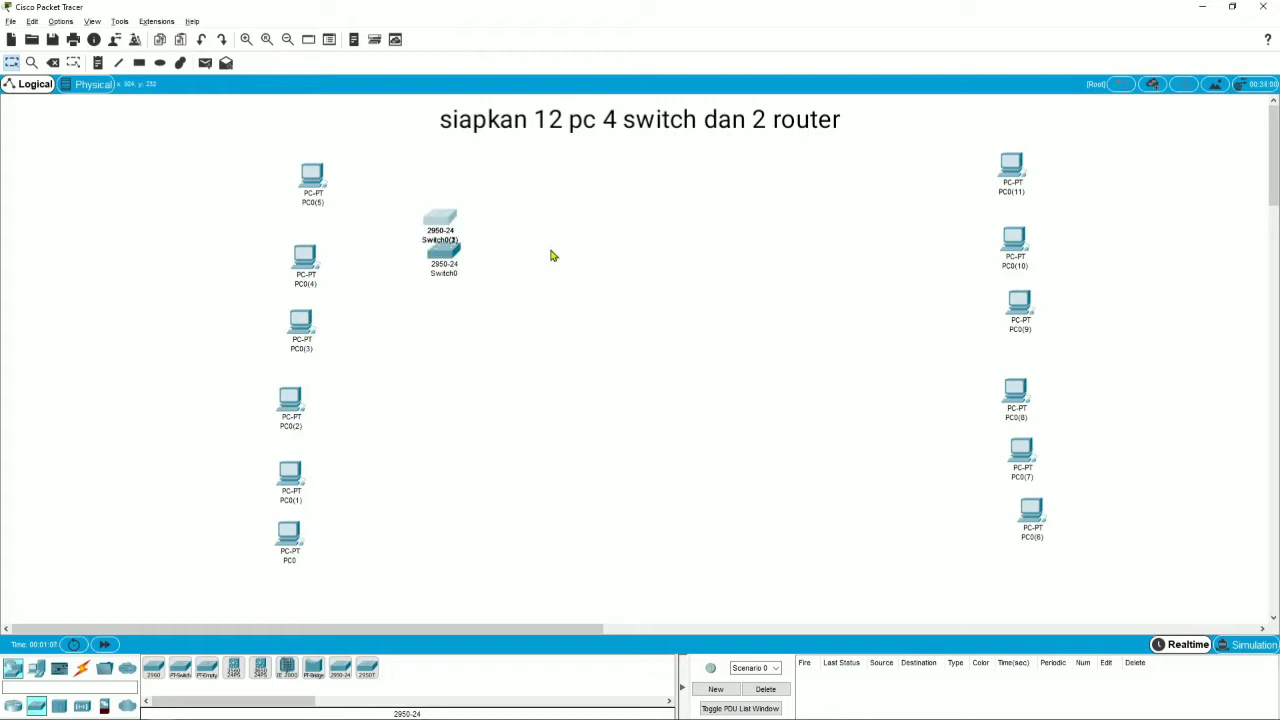
drag(444, 230, 441, 435)
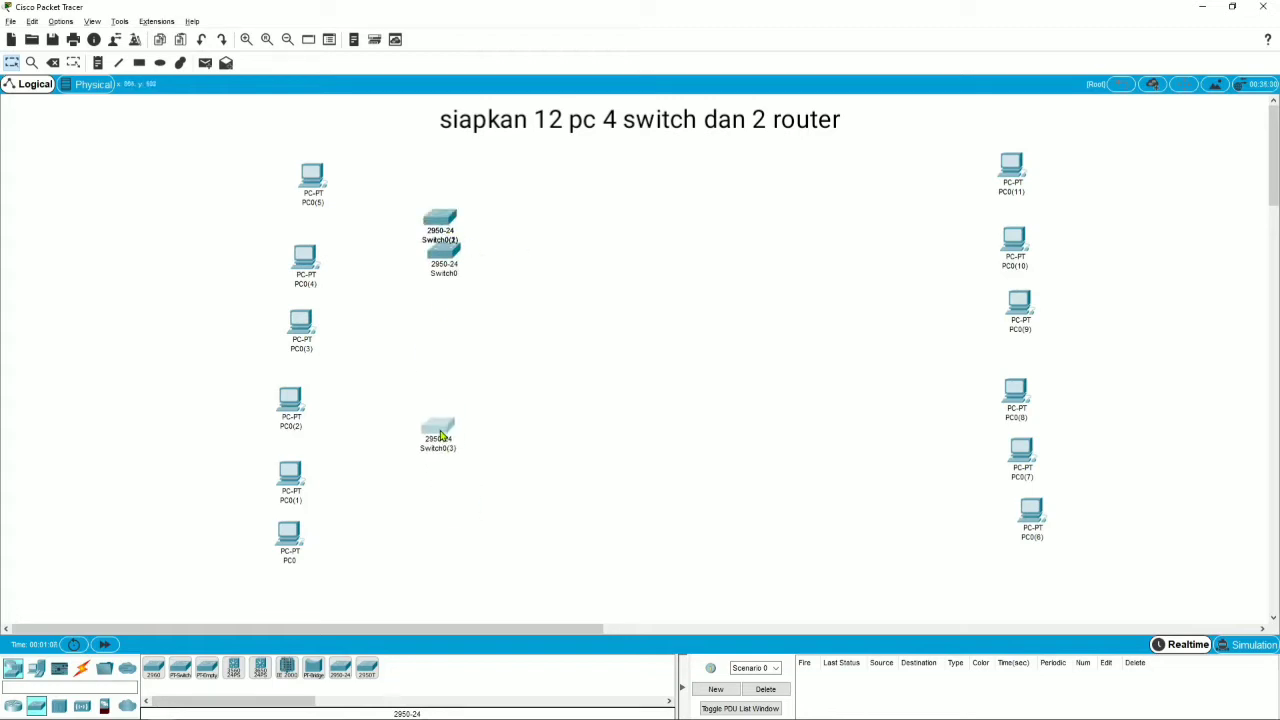
drag(449, 272, 856, 232)
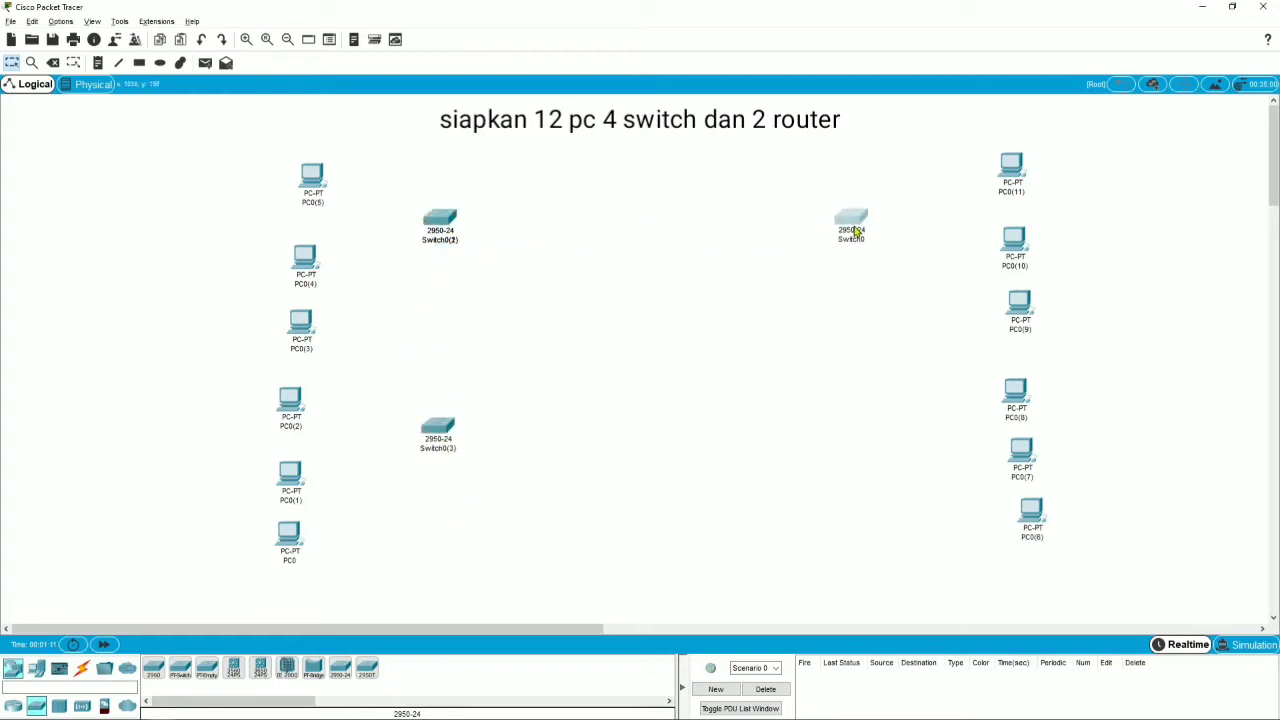
drag(455, 222, 848, 437)
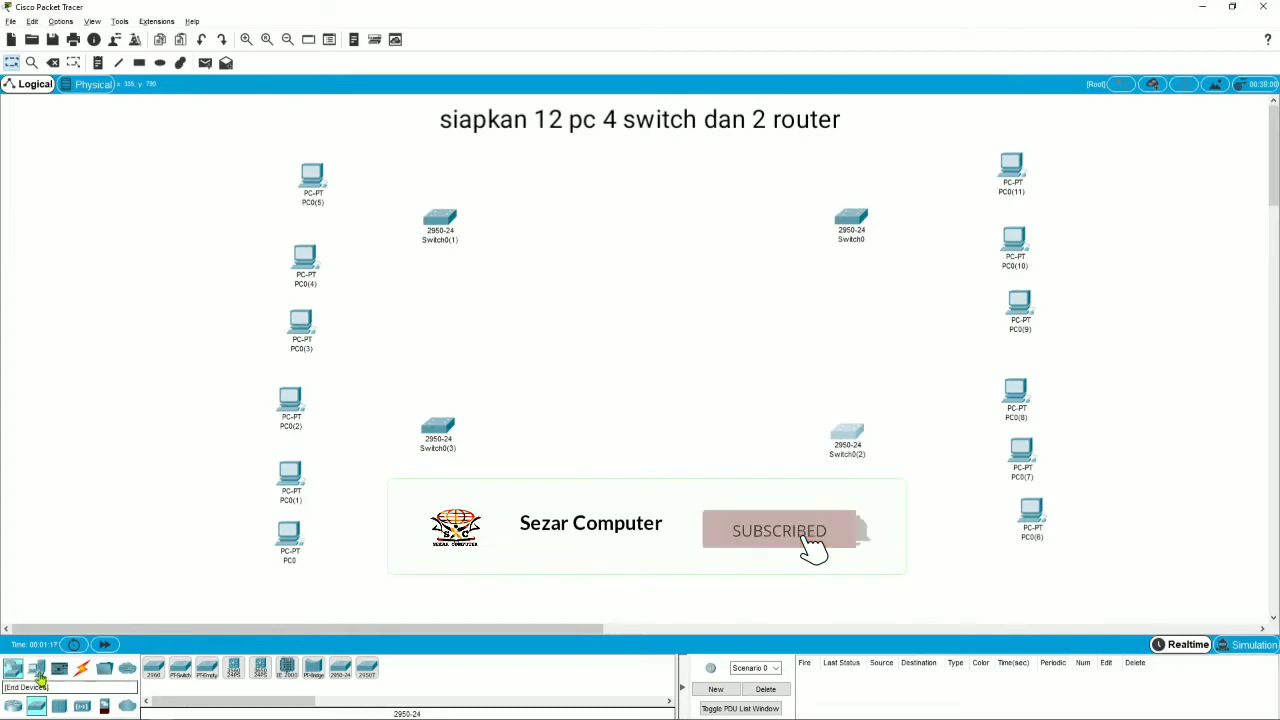
- Place a 2911 router in the centre of the workspace between the switches and put a copy of it beside it
click(14, 705)
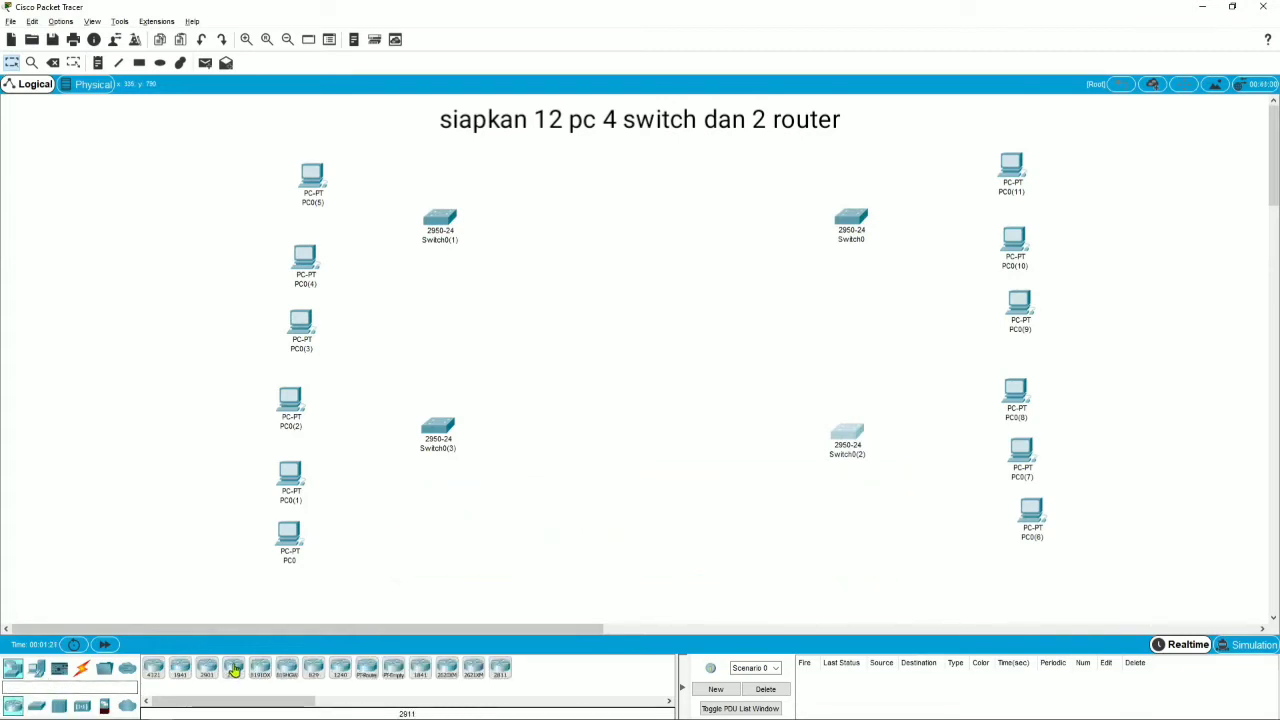
drag(233, 668, 567, 324)
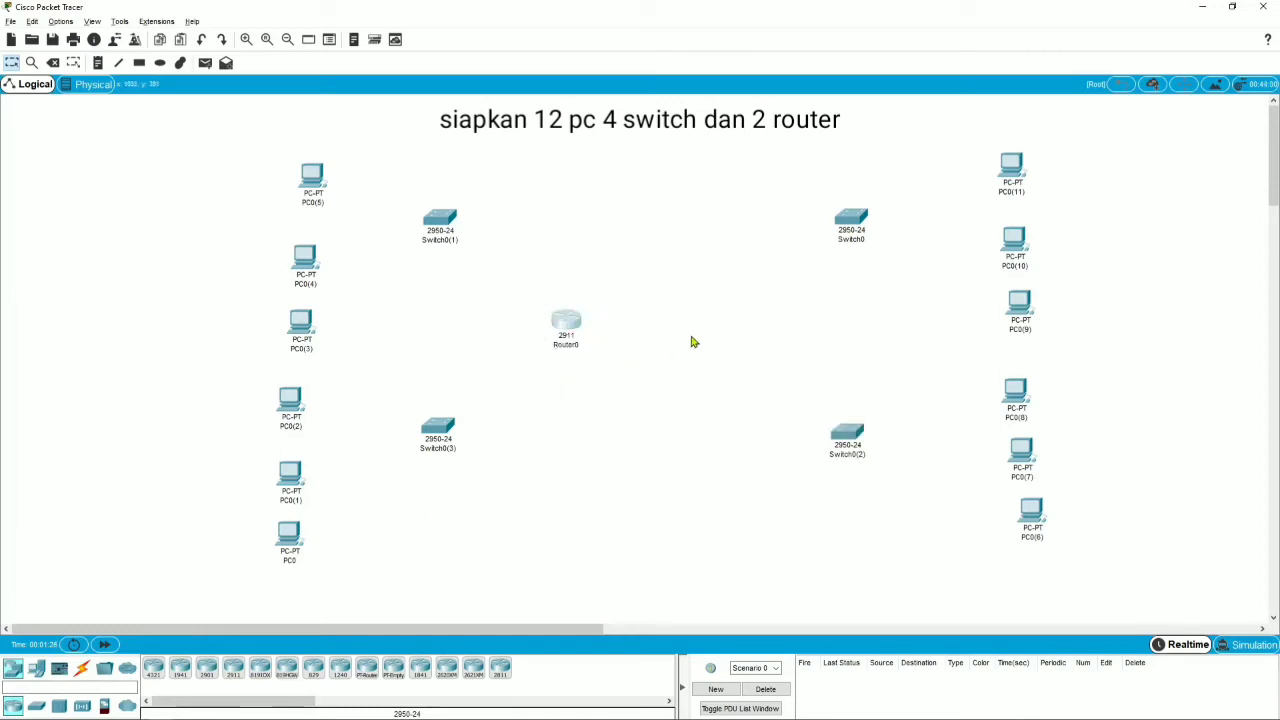
key(ctrl+v)
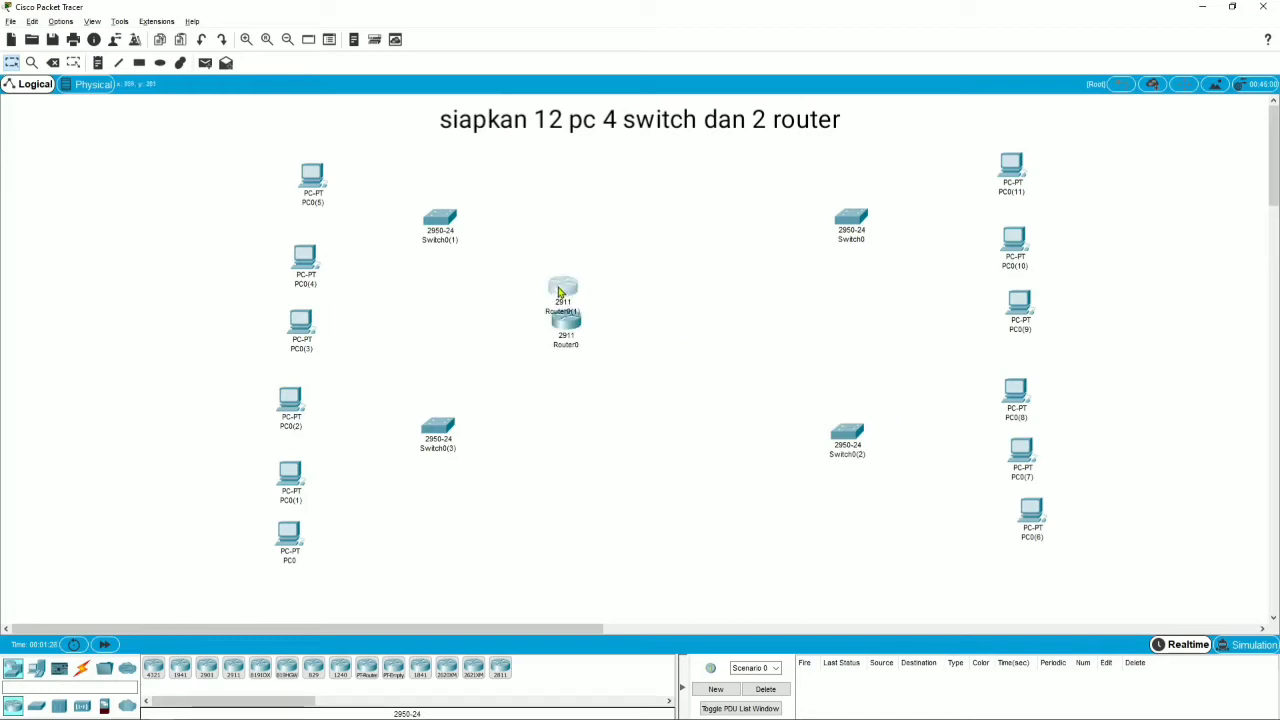
drag(560, 291, 707, 322)
click(762, 335)
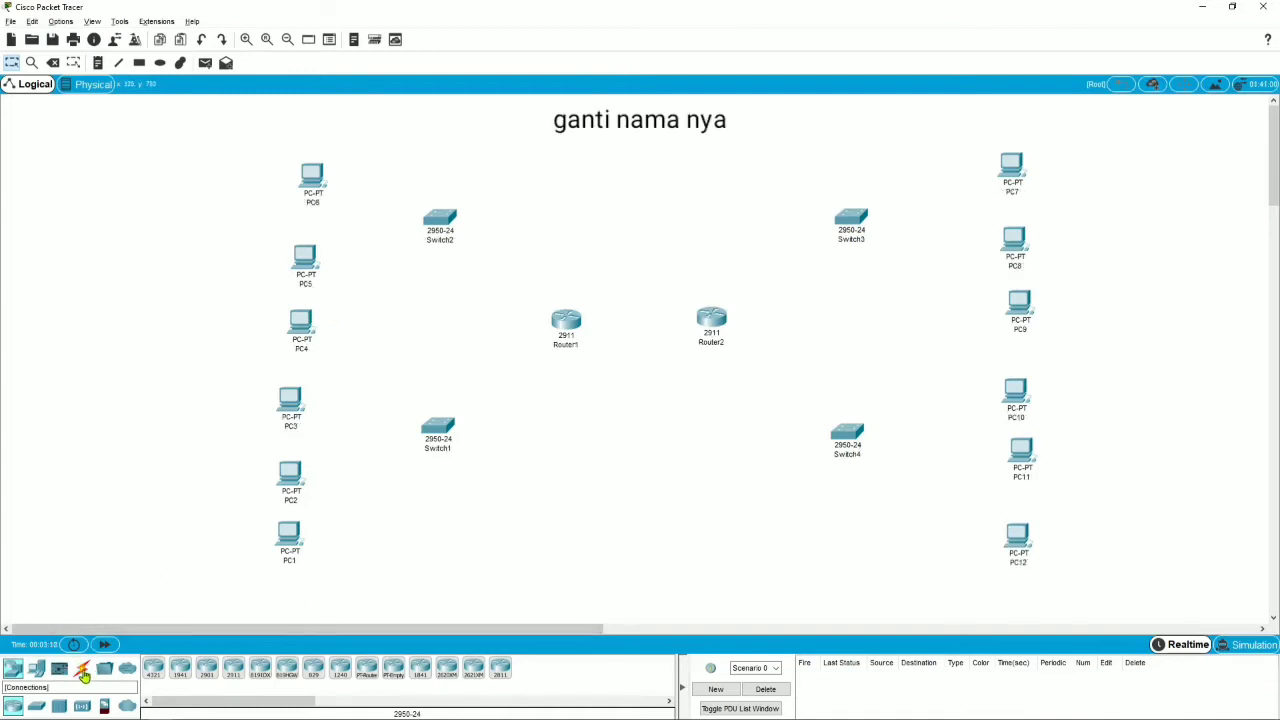
- Connect Router1 to Router2 with a copper cross-over cable, using GigabitEthernet0/0 on both routers
click(83, 673)
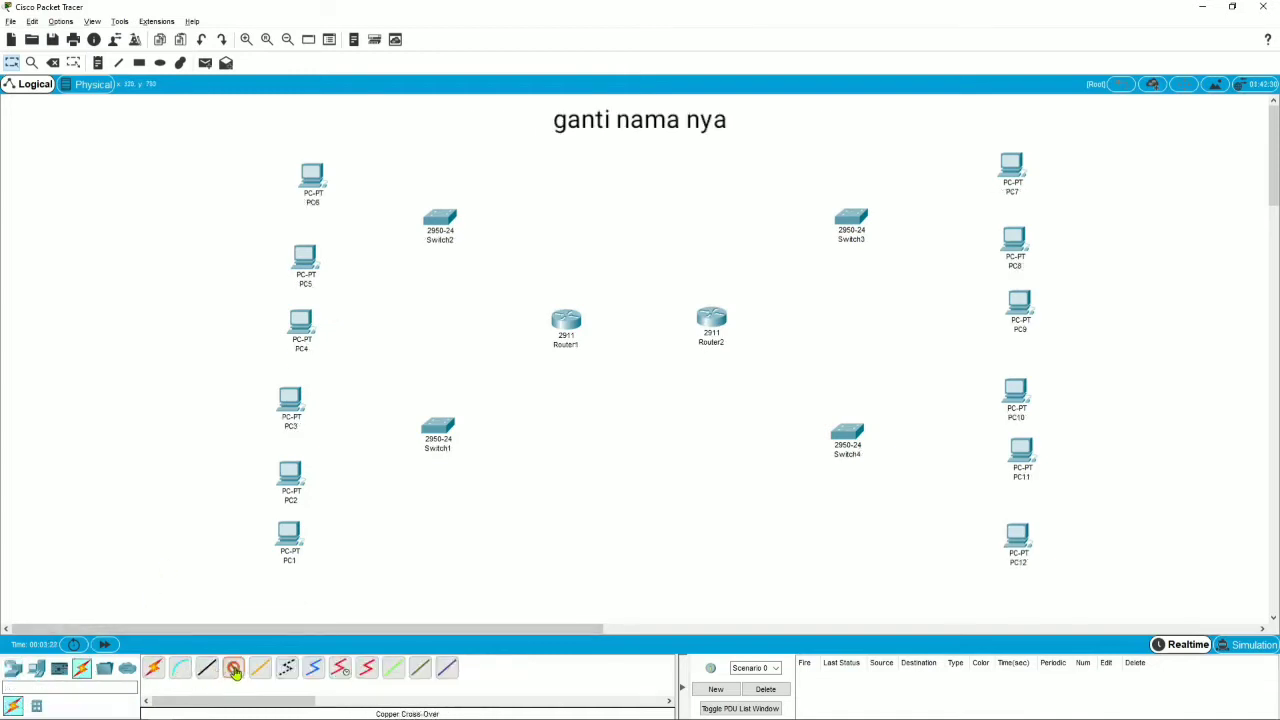
click(568, 325)
click(607, 362)
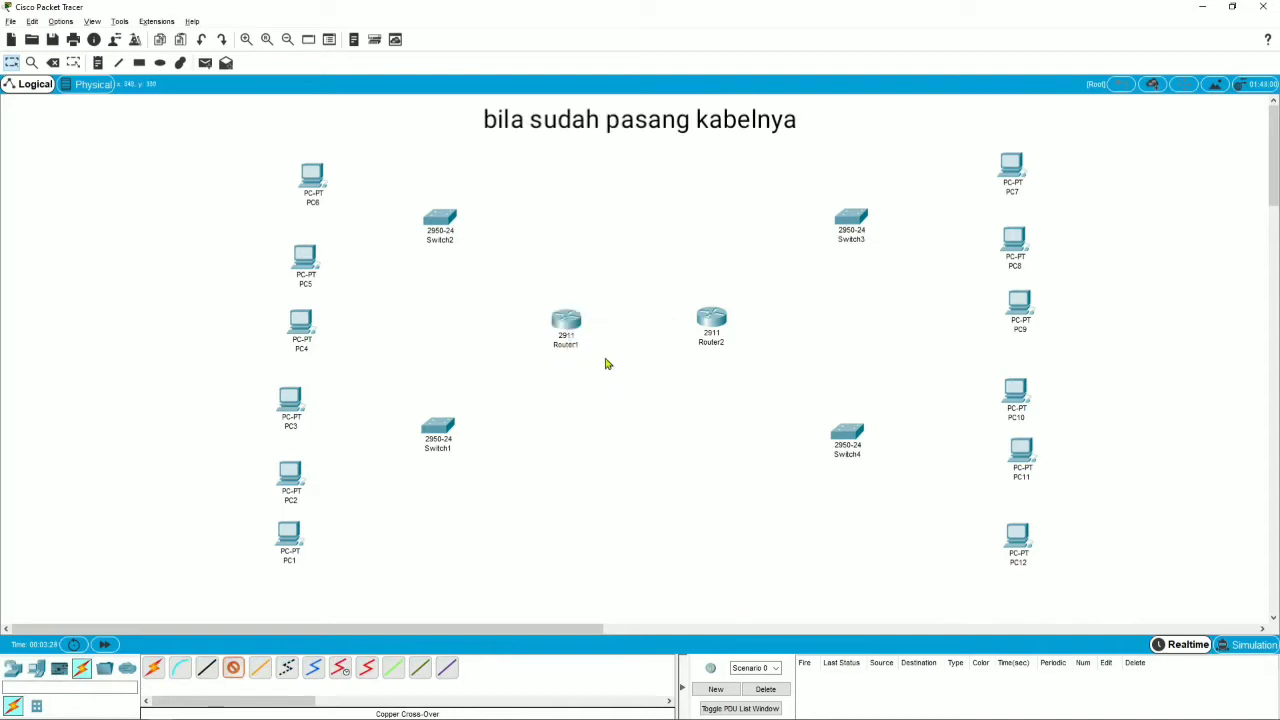
click(713, 320)
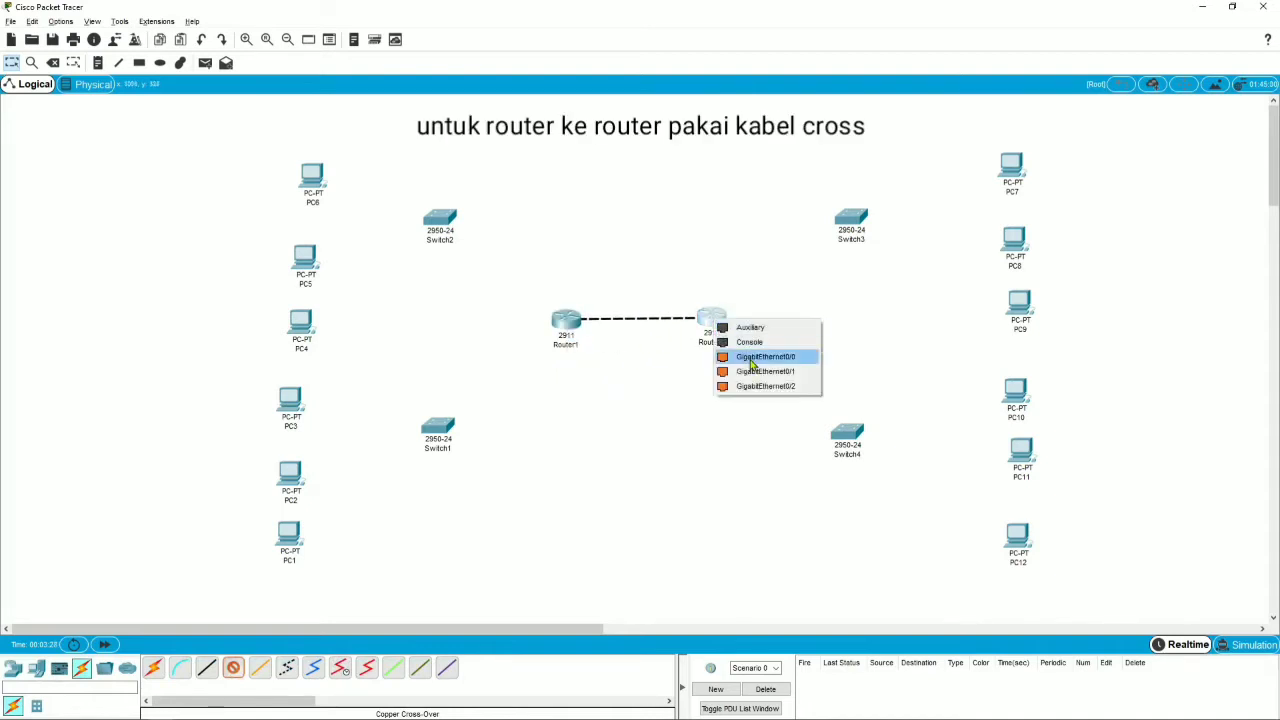
click(748, 358)
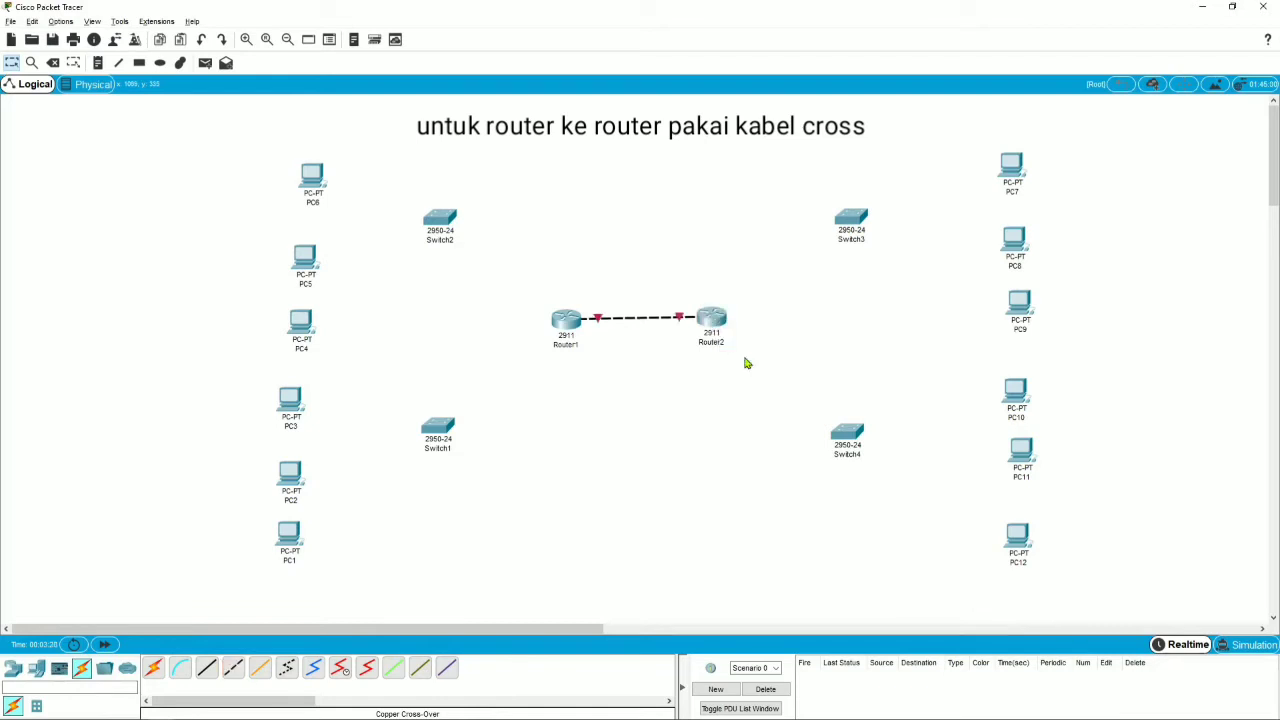
- Shift Router2 and Router1 slightly to the right, keeping them level with each other
drag(713, 323, 726, 326)
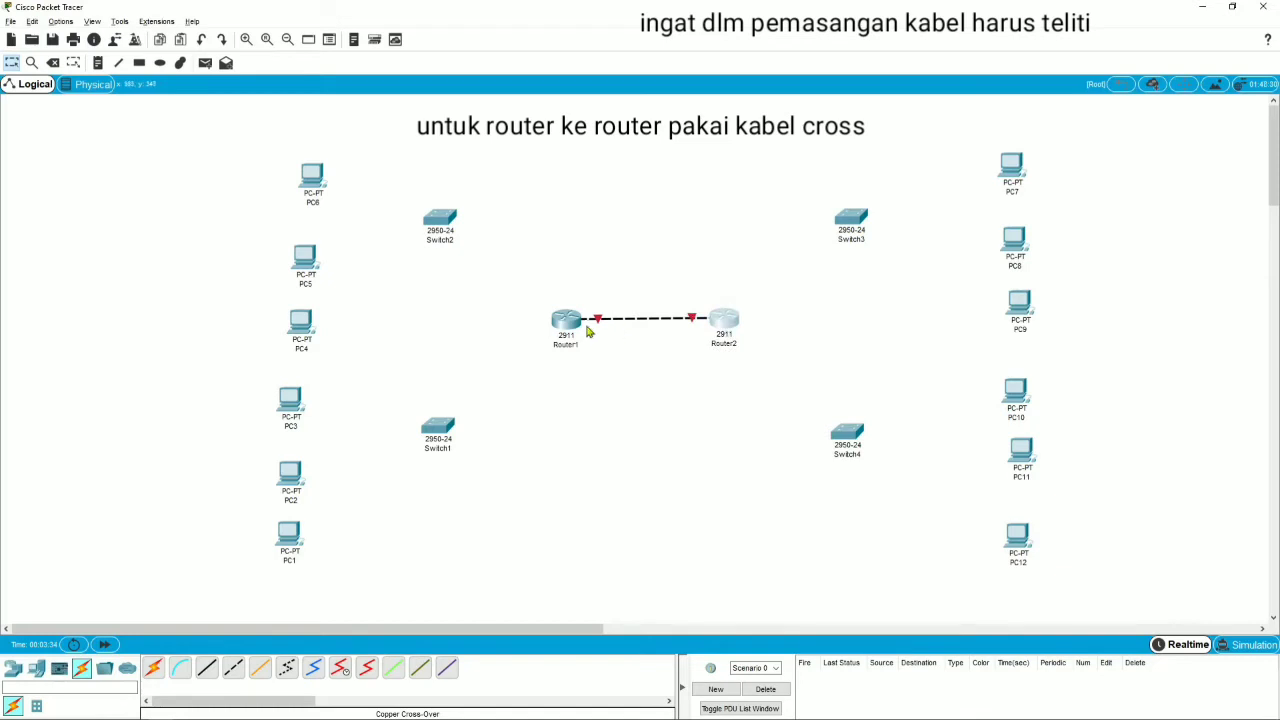
drag(567, 323, 579, 321)
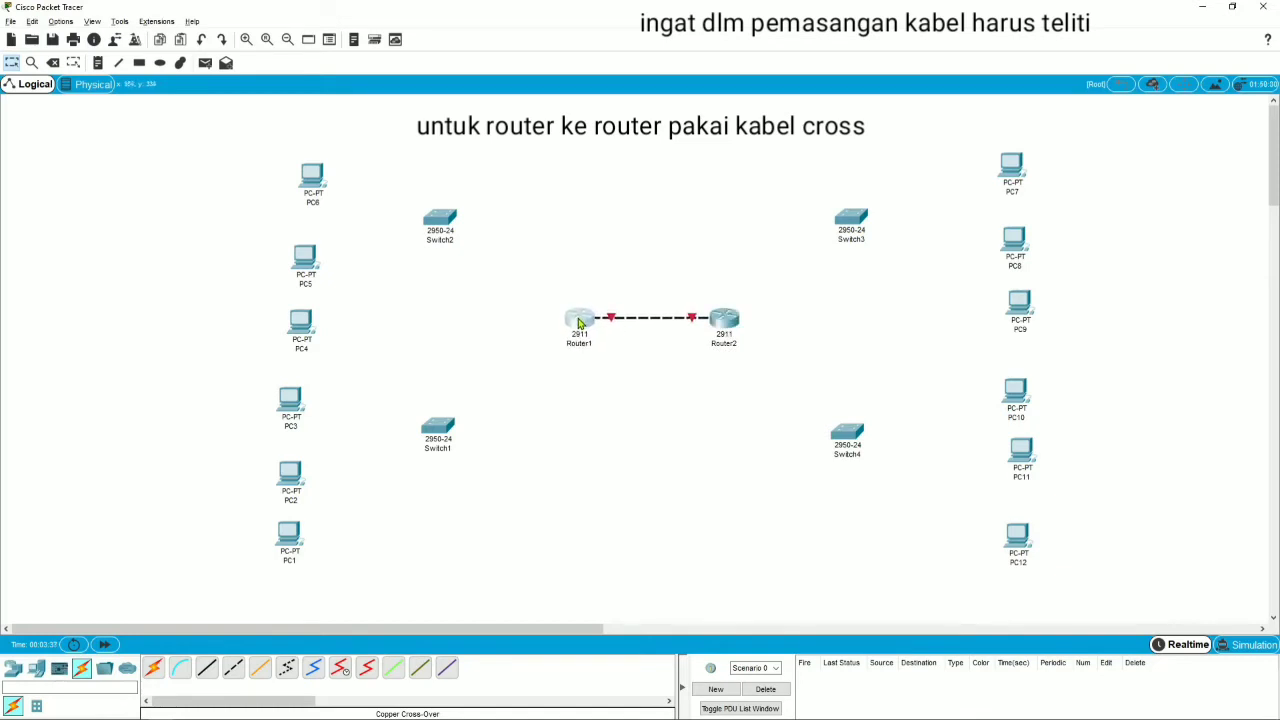
click(614, 391)
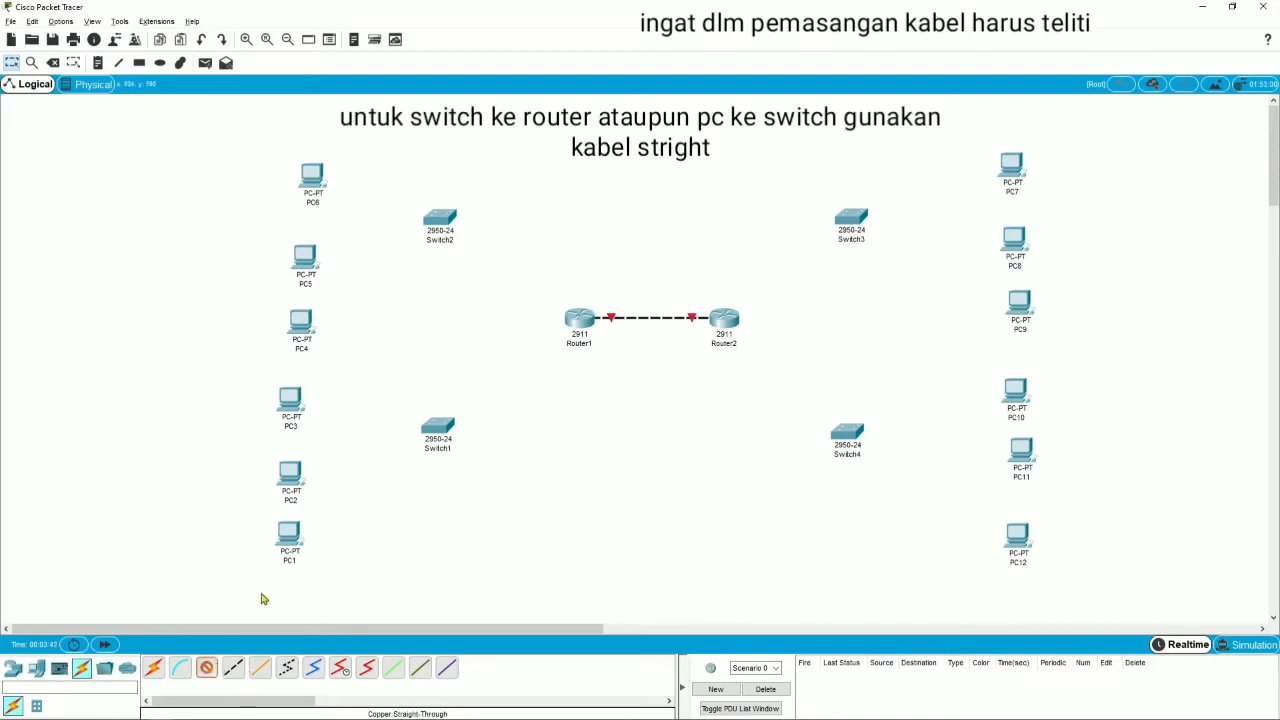
- Connect Switch1 FastEthernet0/1 to Router1 GigabitEthernet0/1 with a copper straight-through cable
click(436, 430)
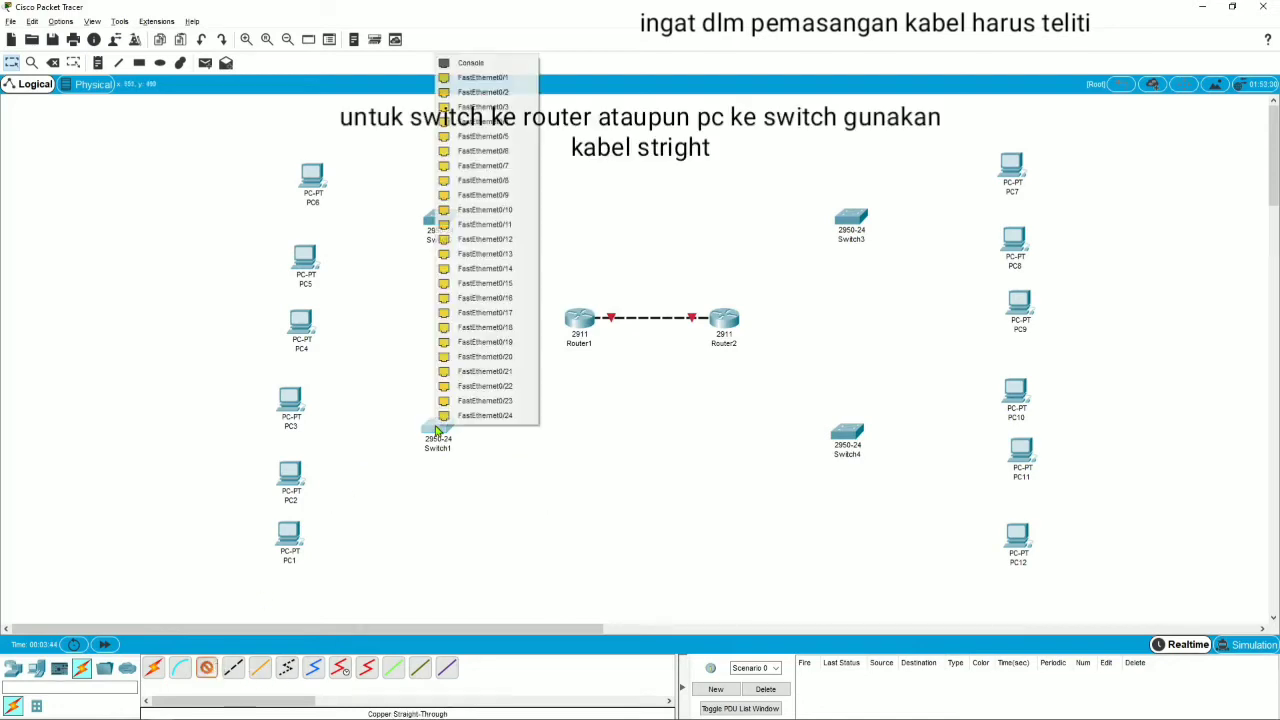
click(510, 77)
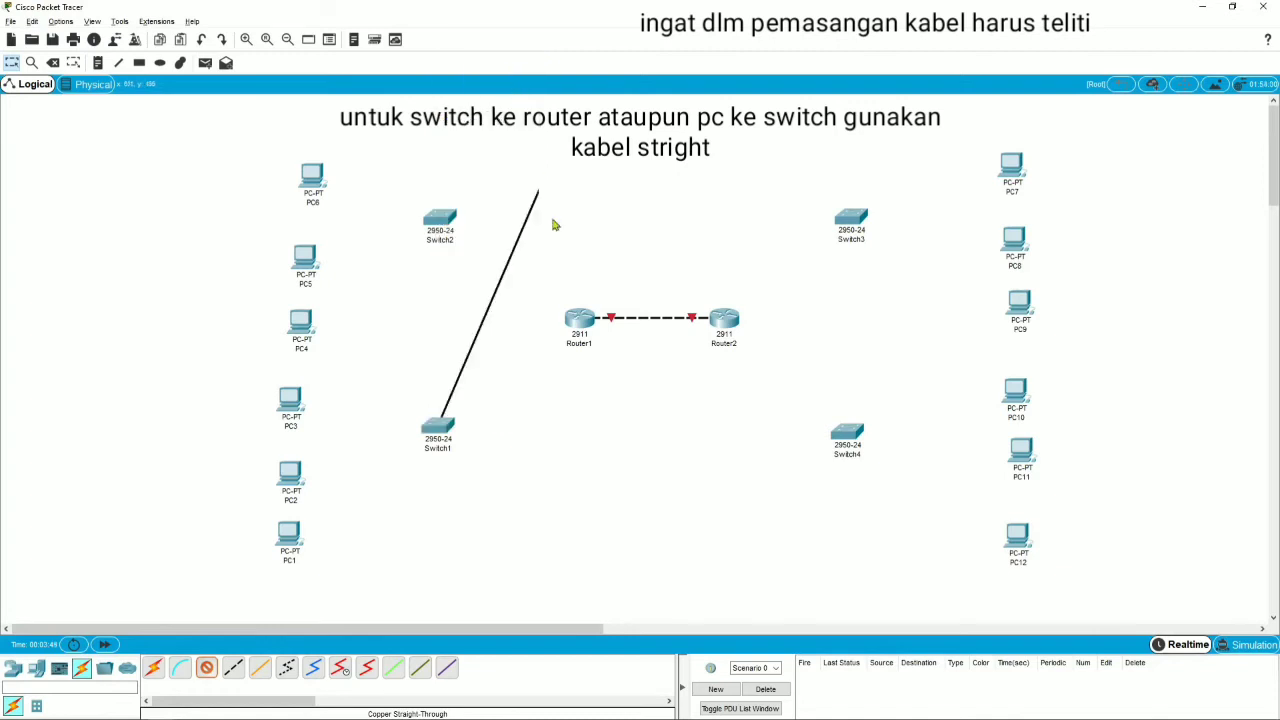
click(581, 326)
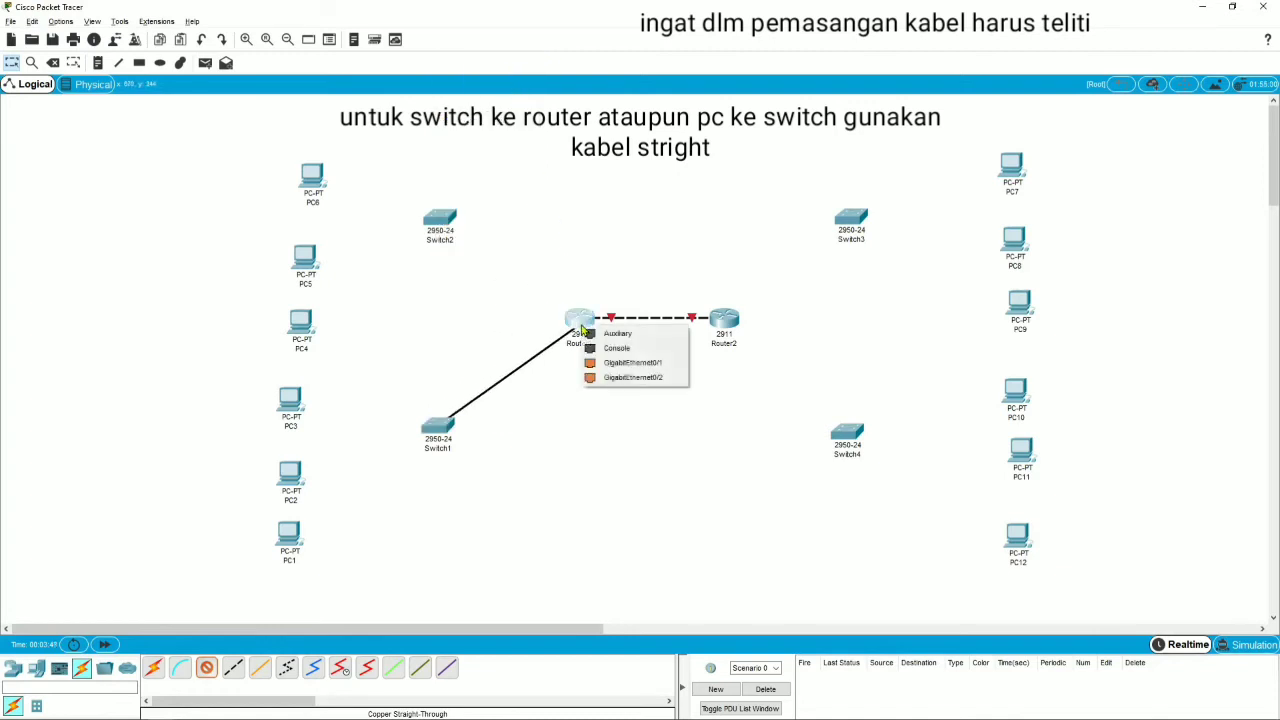
click(622, 366)
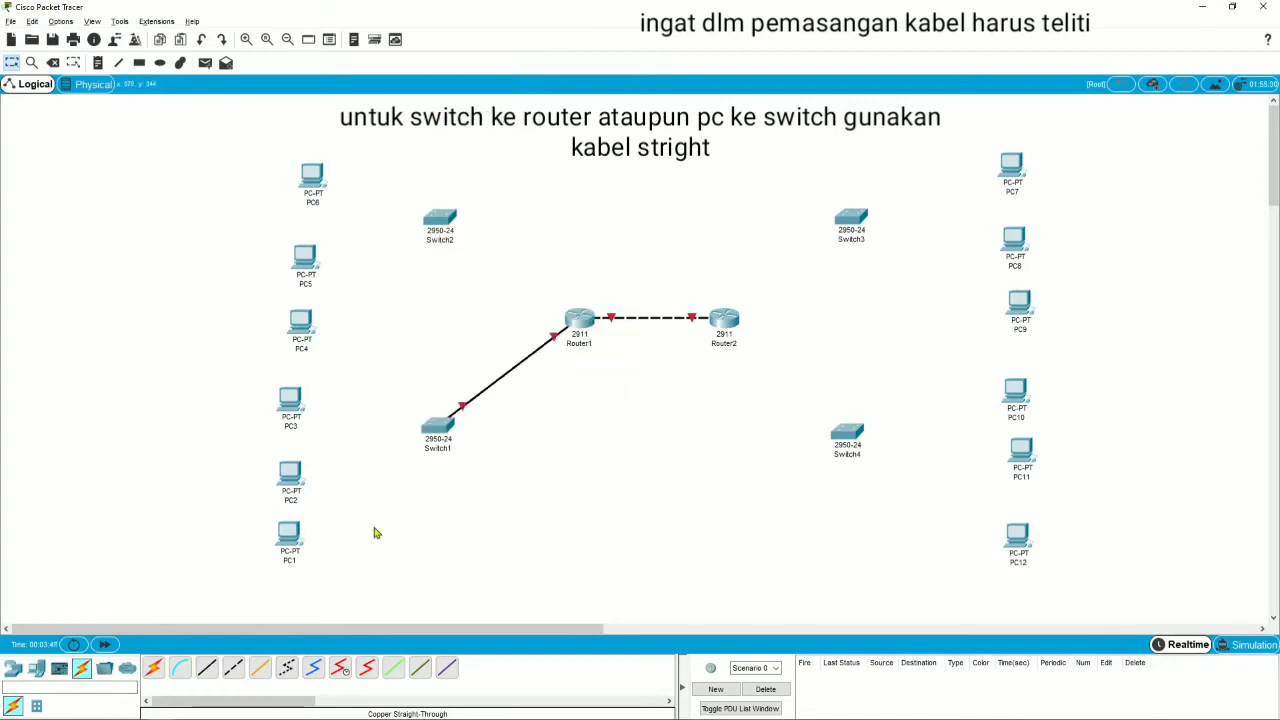
- Connect Switch2 FastEthernet0/1 to Router1 GigabitEthernet0/2 with a copper straight-through cable
click(217, 666)
click(439, 217)
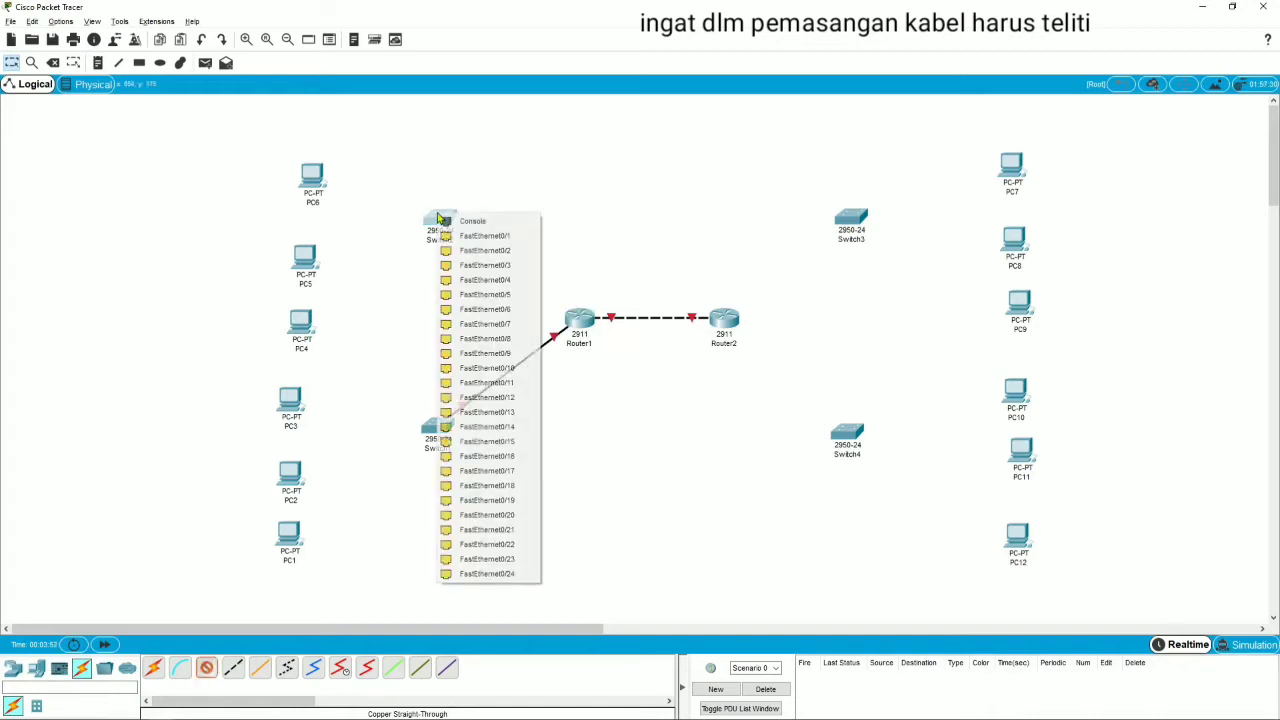
click(484, 236)
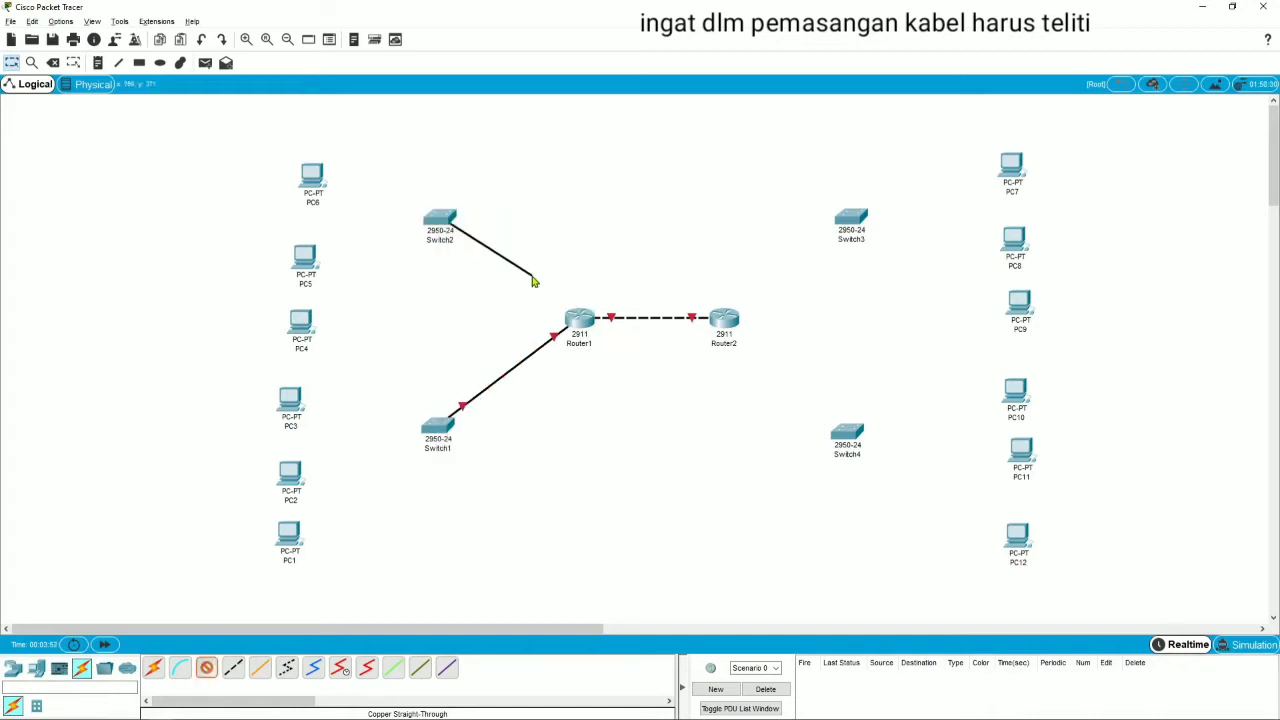
click(577, 316)
click(618, 348)
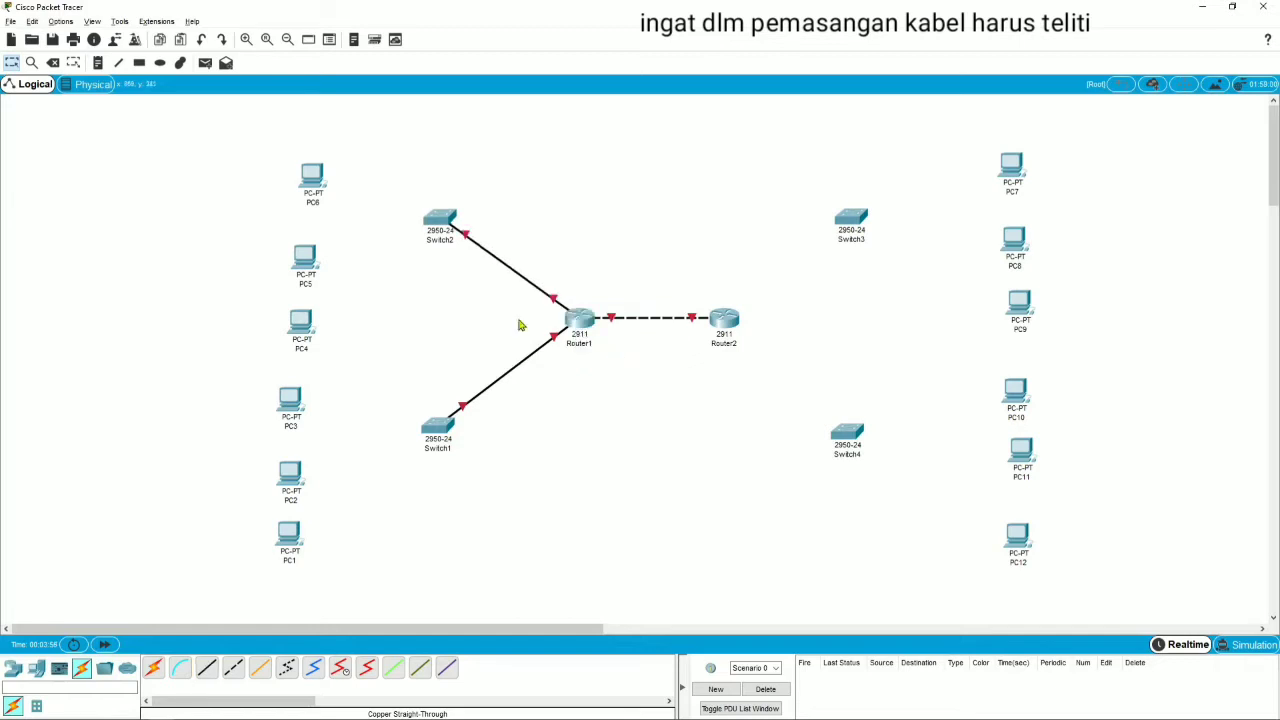
- Reposition Switch1 and Switch2 so they sit roughly evenly spaced below and above the level of Router1
drag(439, 430, 436, 455)
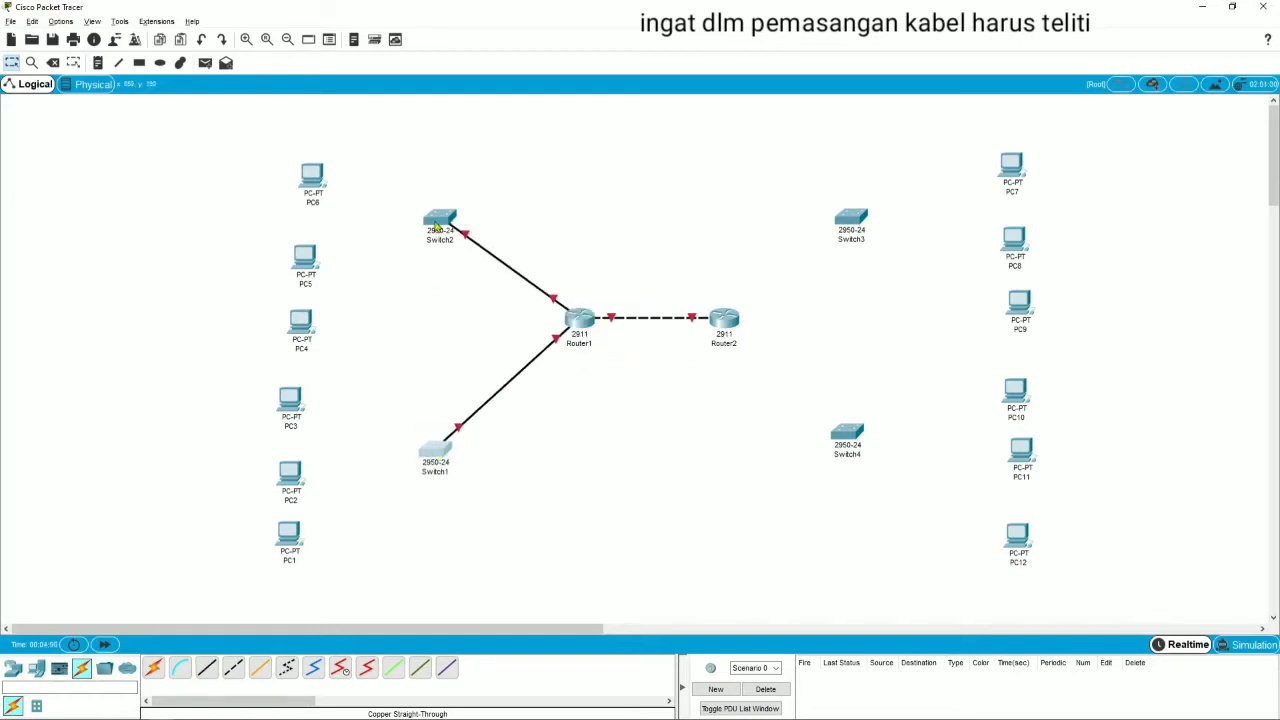
mouse_move(437, 226)
mouse_down()
mouse_move(418, 243)
mouse_move(429, 241)
mouse_up()
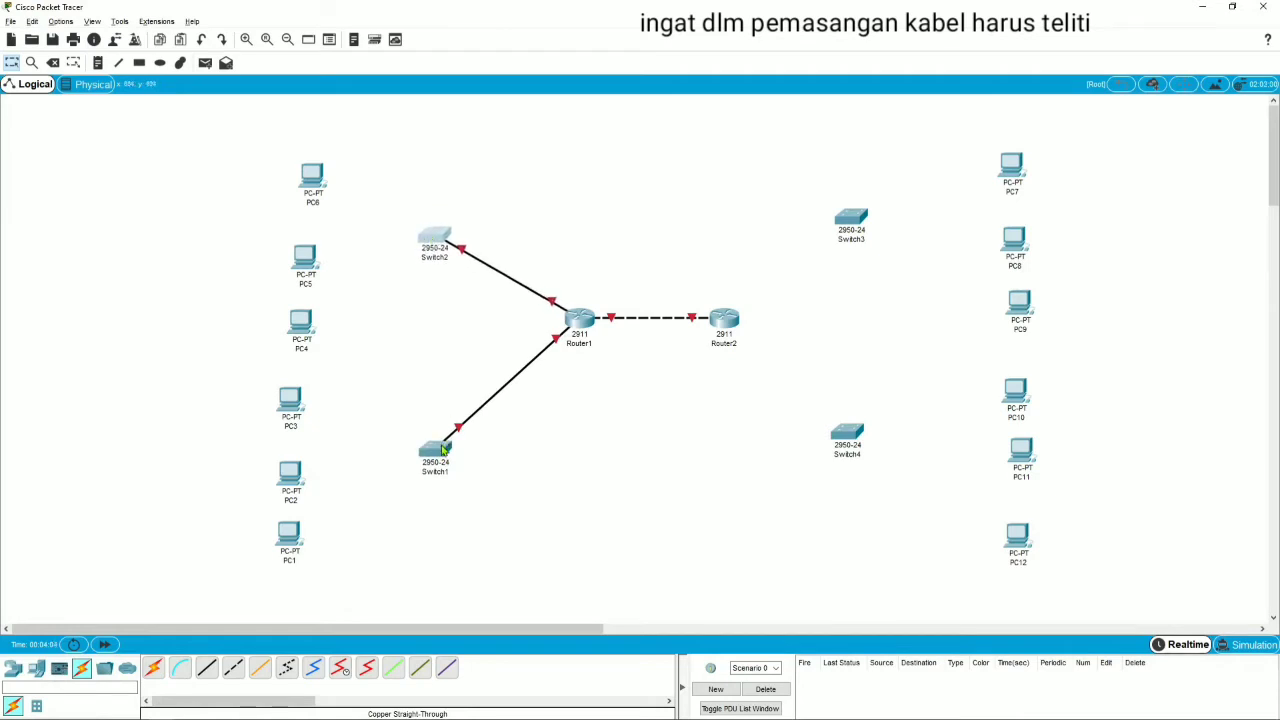
drag(443, 450, 446, 423)
click(514, 459)
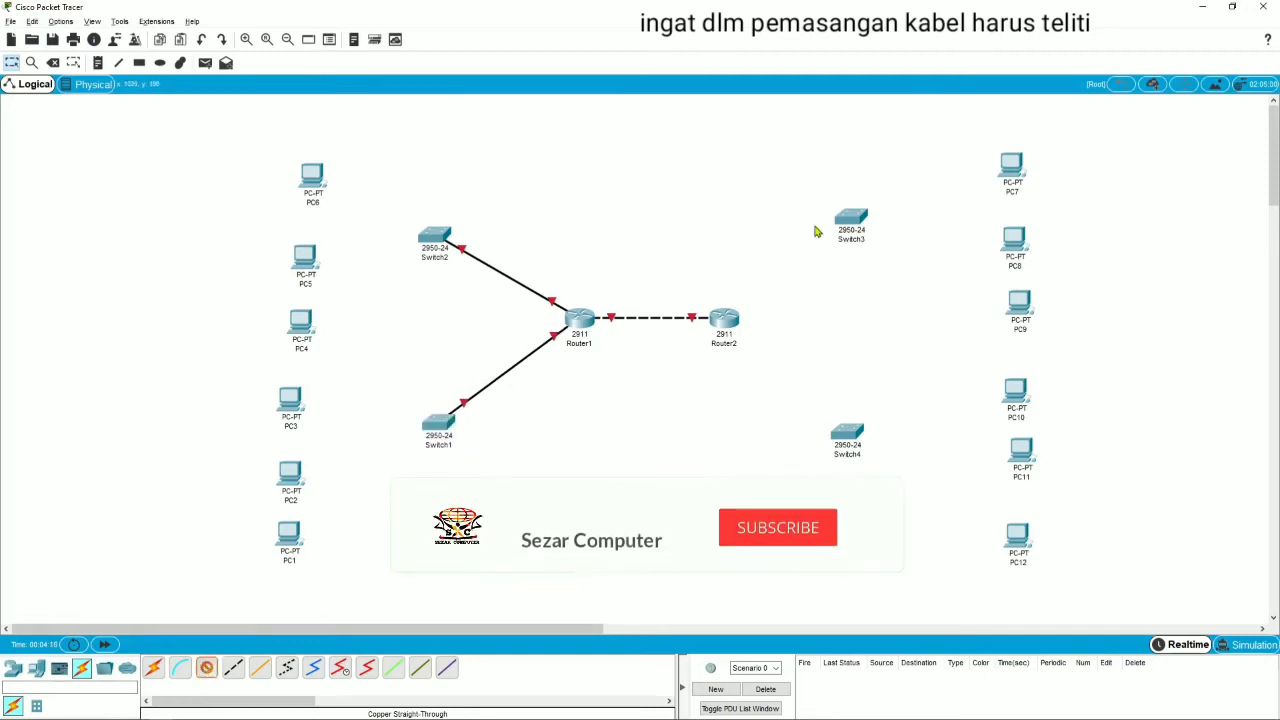
- Connect Switch3 FastEthernet0/1 to Router2 GigabitEthernet0/1 with a copper straight-through cable
click(845, 222)
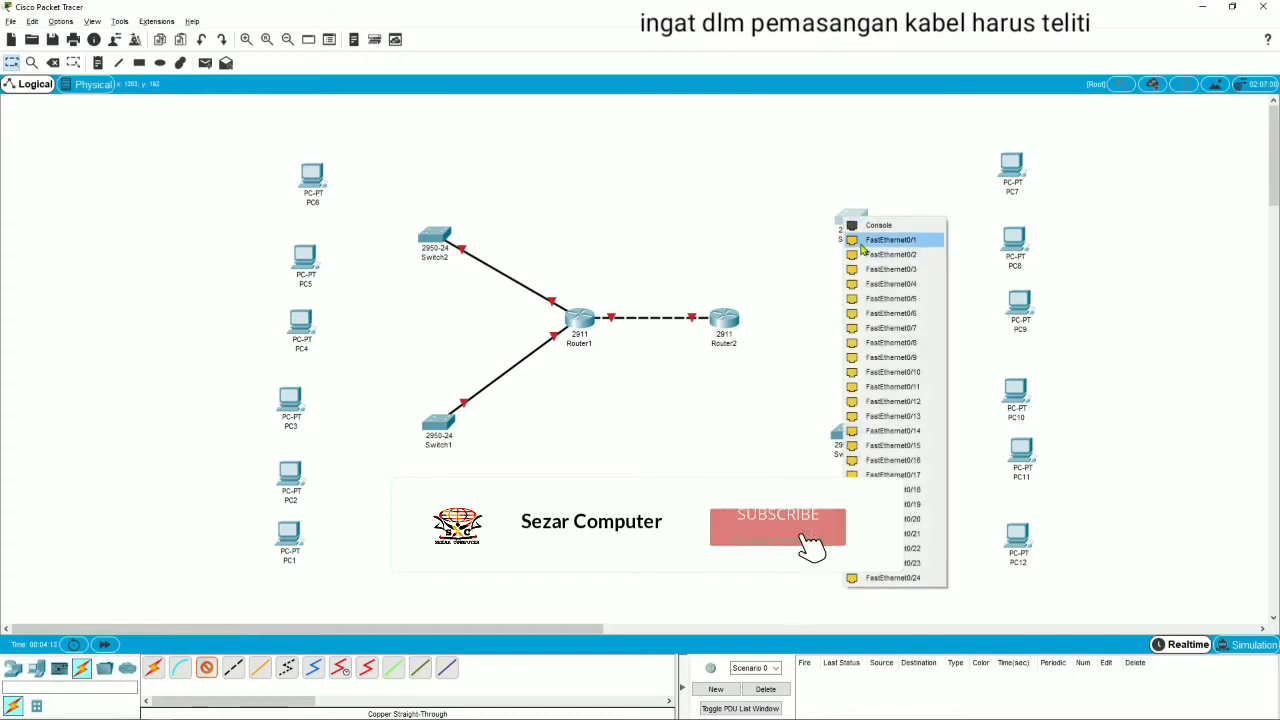
click(885, 240)
click(729, 318)
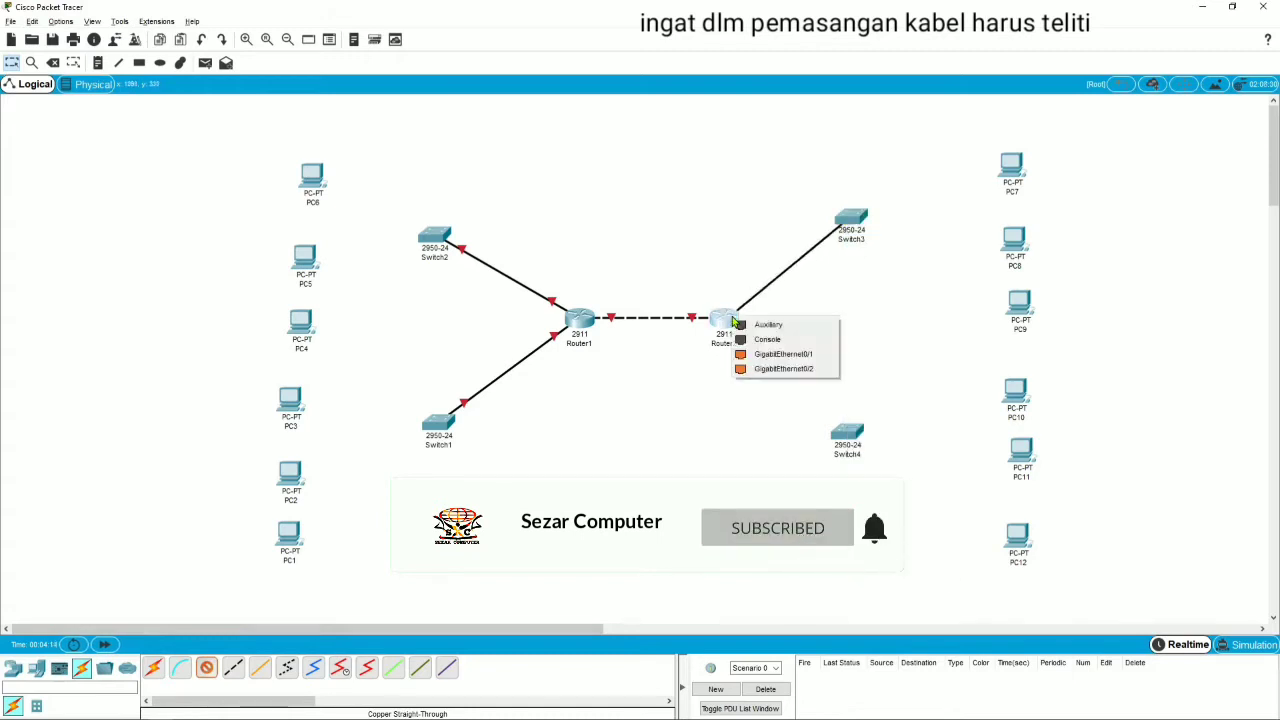
click(763, 355)
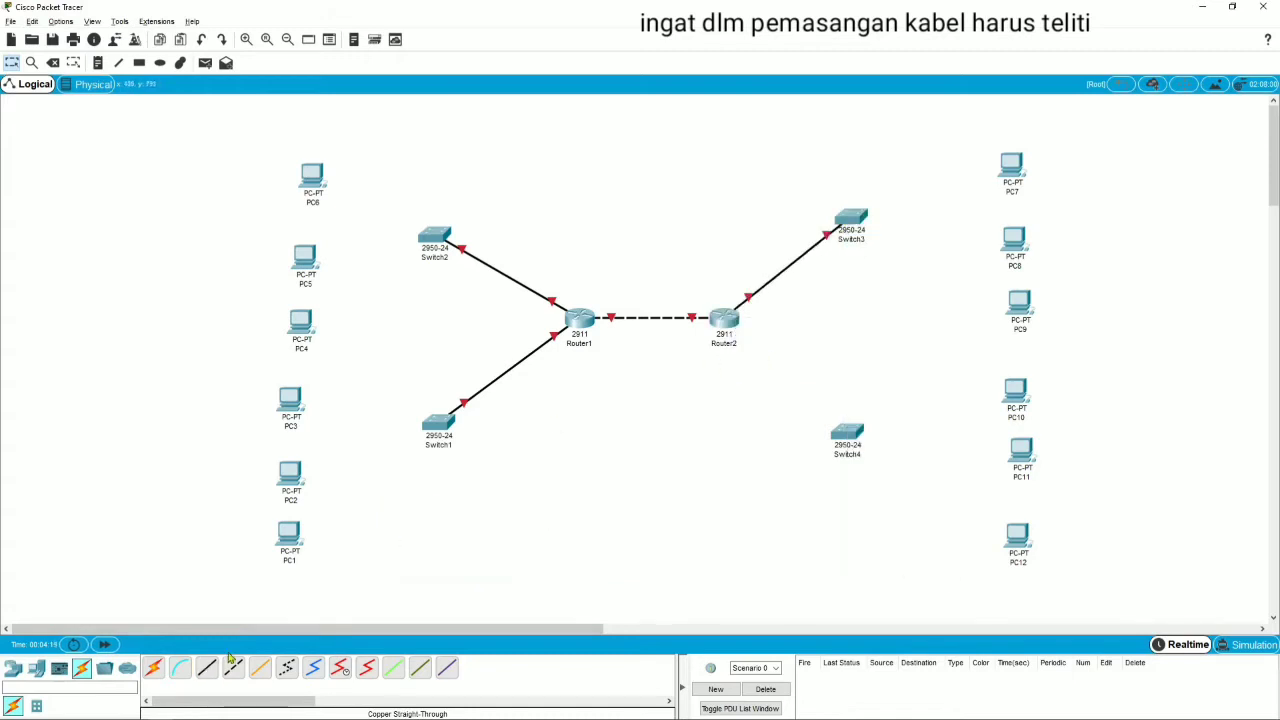
- Connect Router2 GigabitEthernet0/2 to Switch4 FastEthernet0/1 with a copper straight-through cable
click(721, 330)
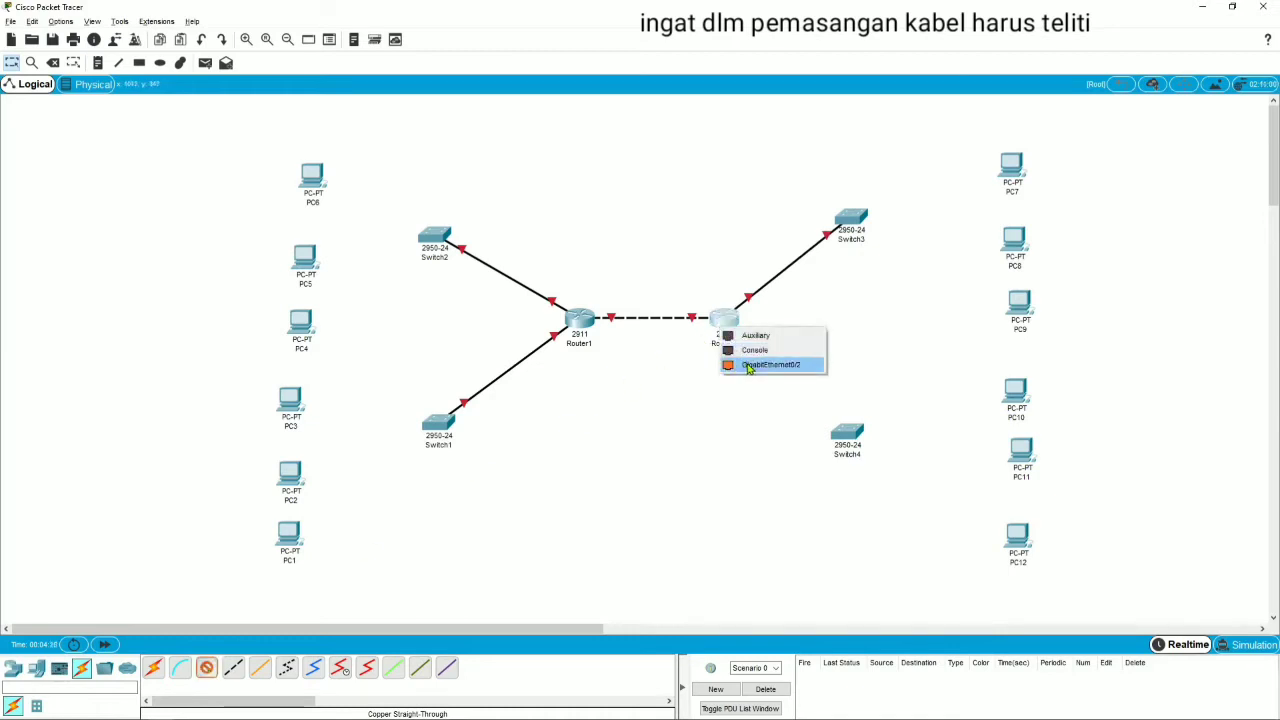
click(760, 365)
click(849, 436)
click(849, 436)
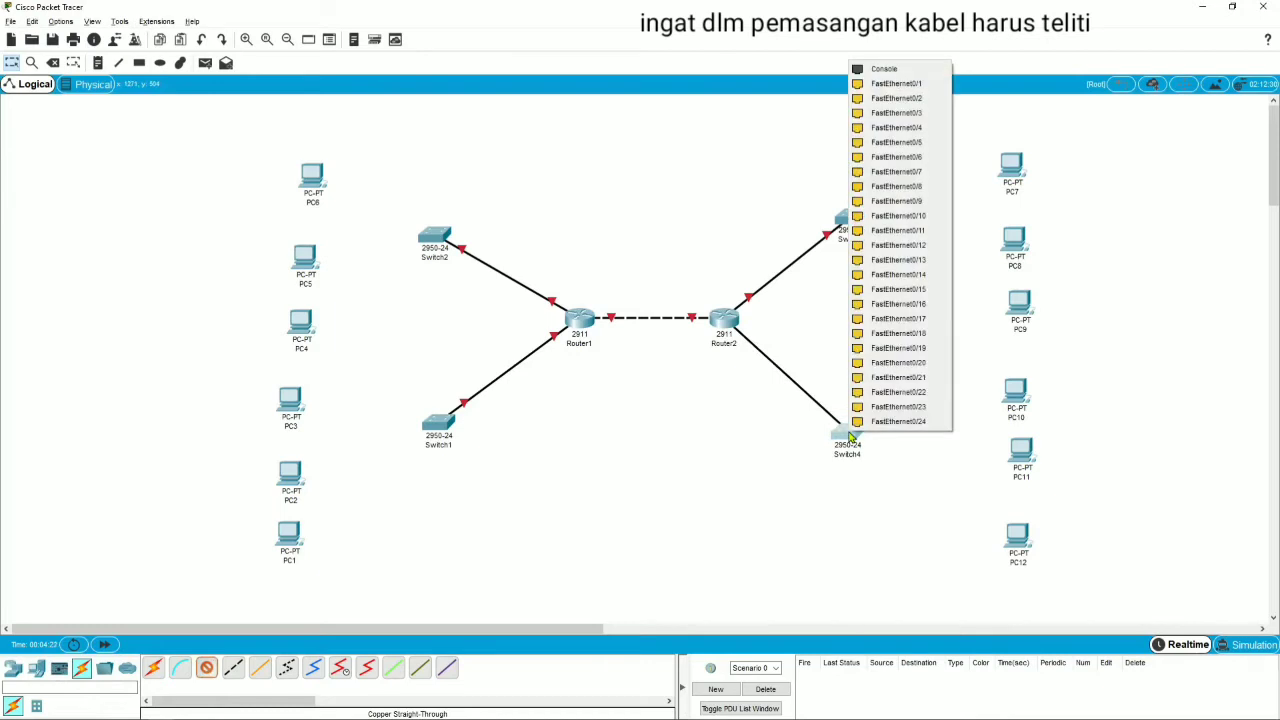
click(895, 86)
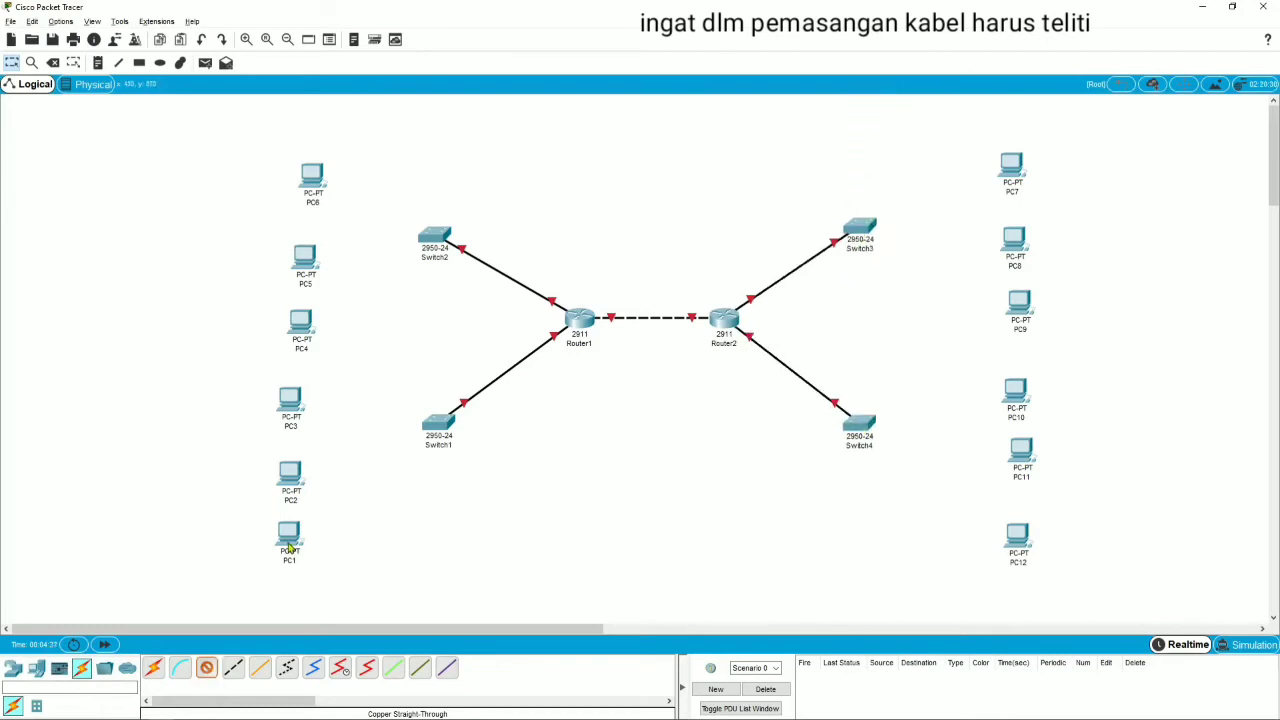
- Connect PC1 FastEthernet0 to Switch1 FastEthernet0/2 with a copper straight-through cable
click(289, 540)
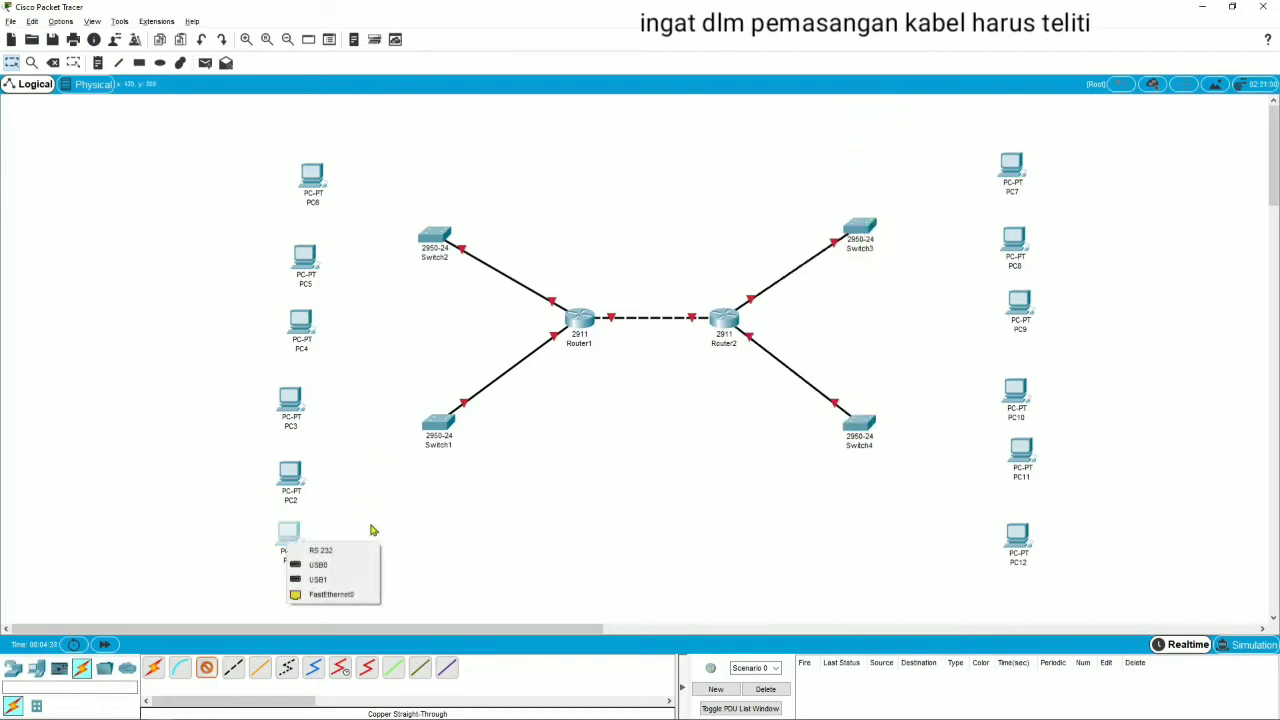
click(354, 597)
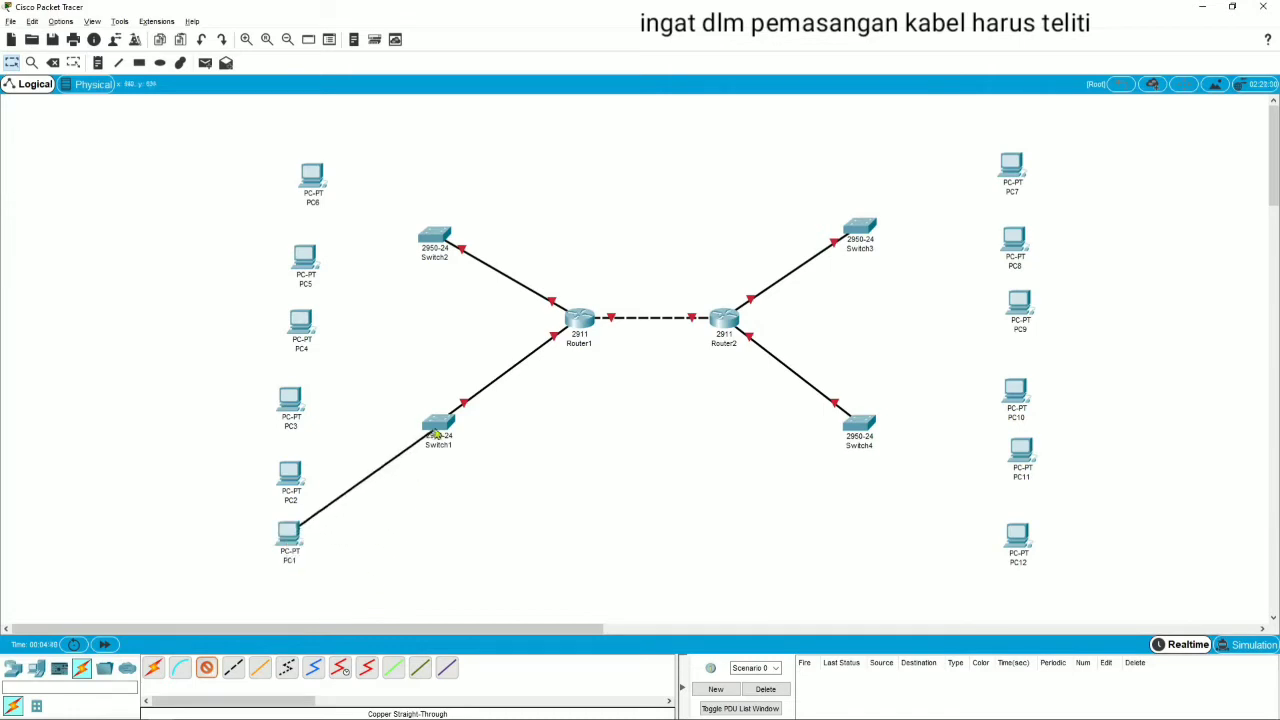
click(440, 422)
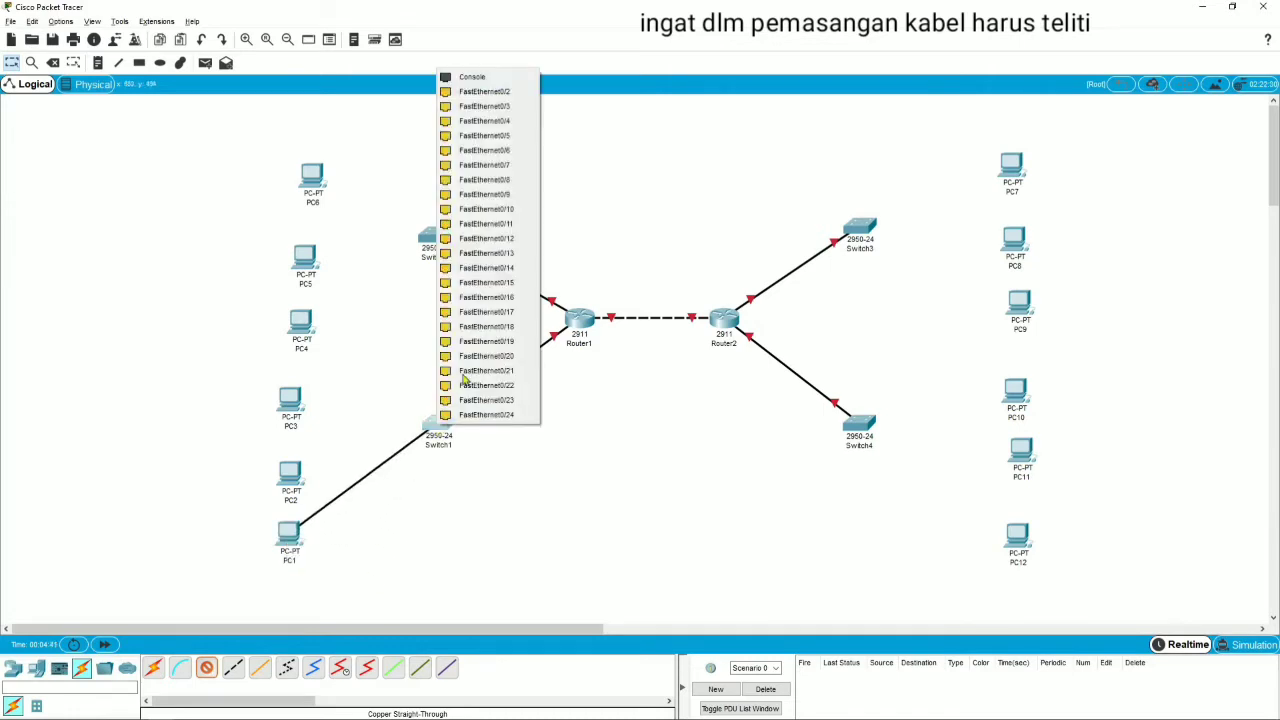
click(500, 91)
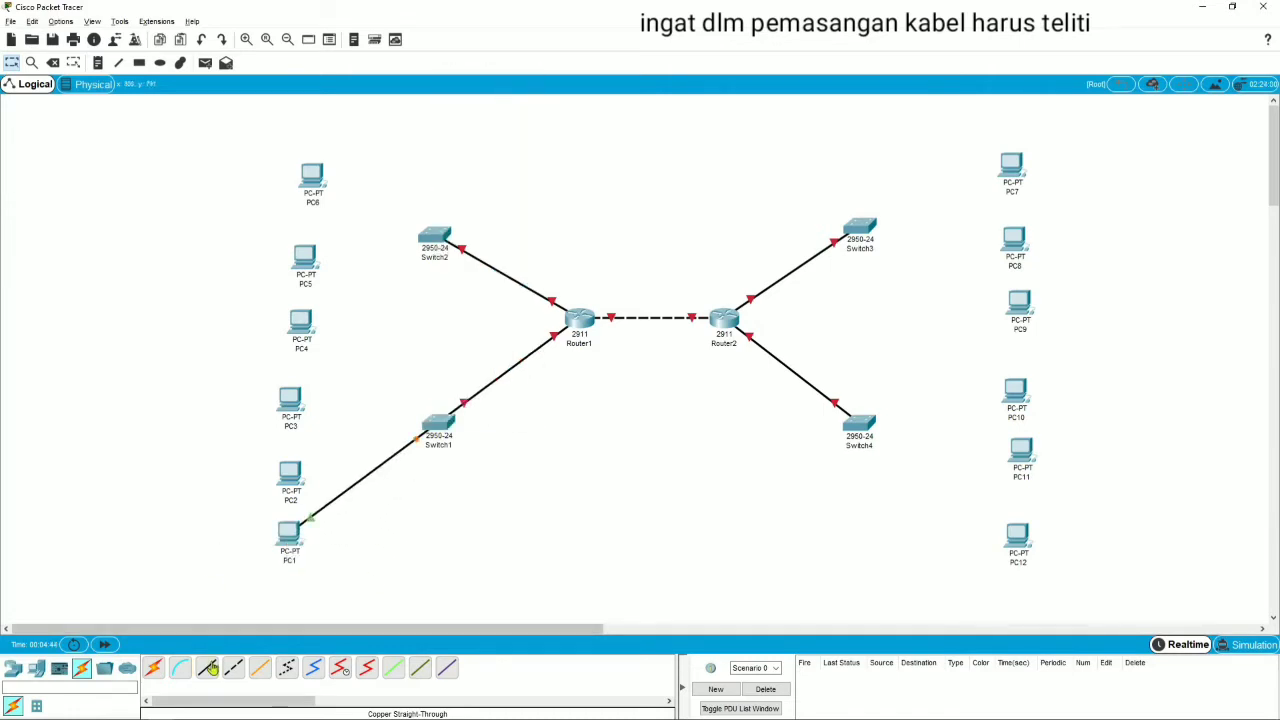
- Connect PC2 FastEthernet0 to Switch1 FastEthernet0/3 with a copper straight-through cable
click(289, 483)
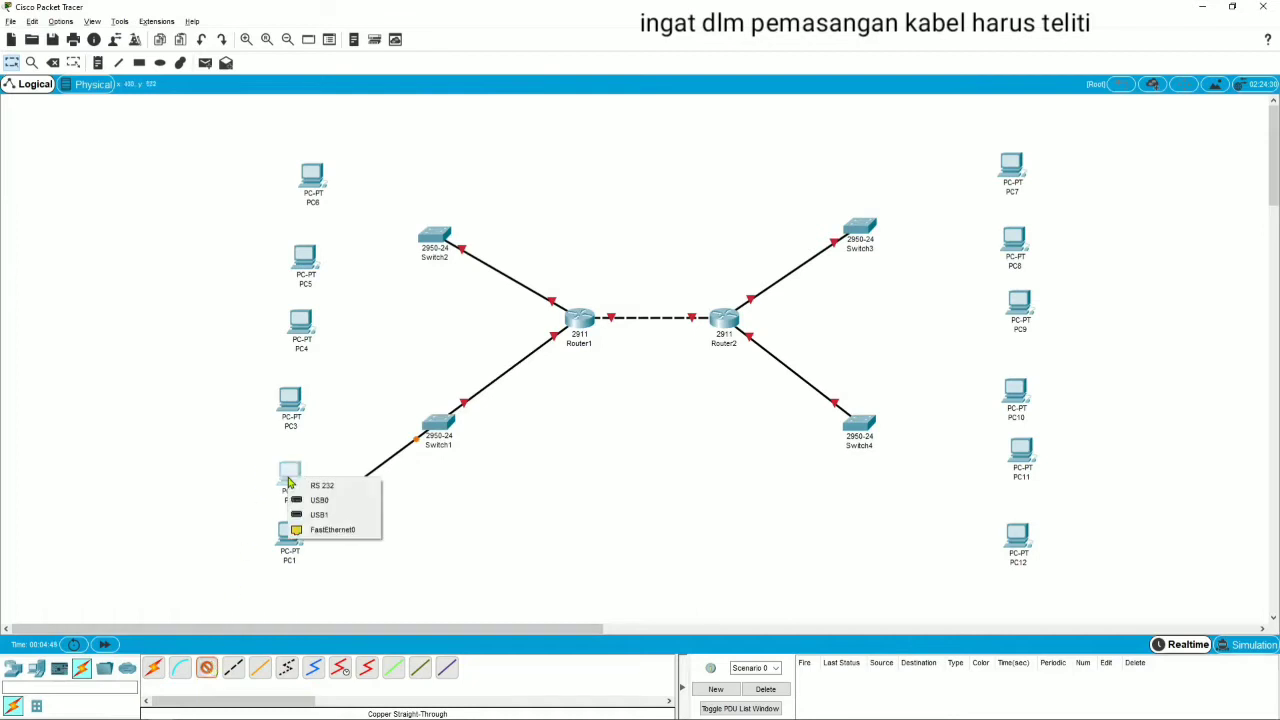
click(334, 529)
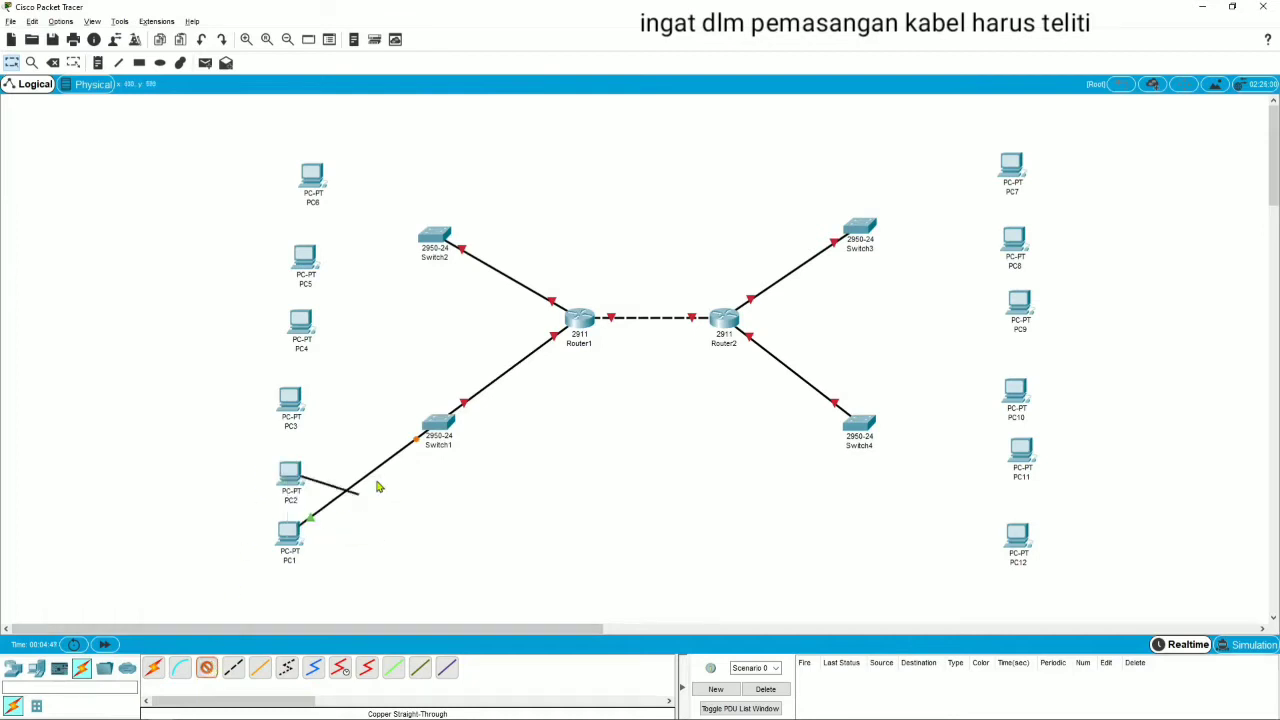
click(437, 429)
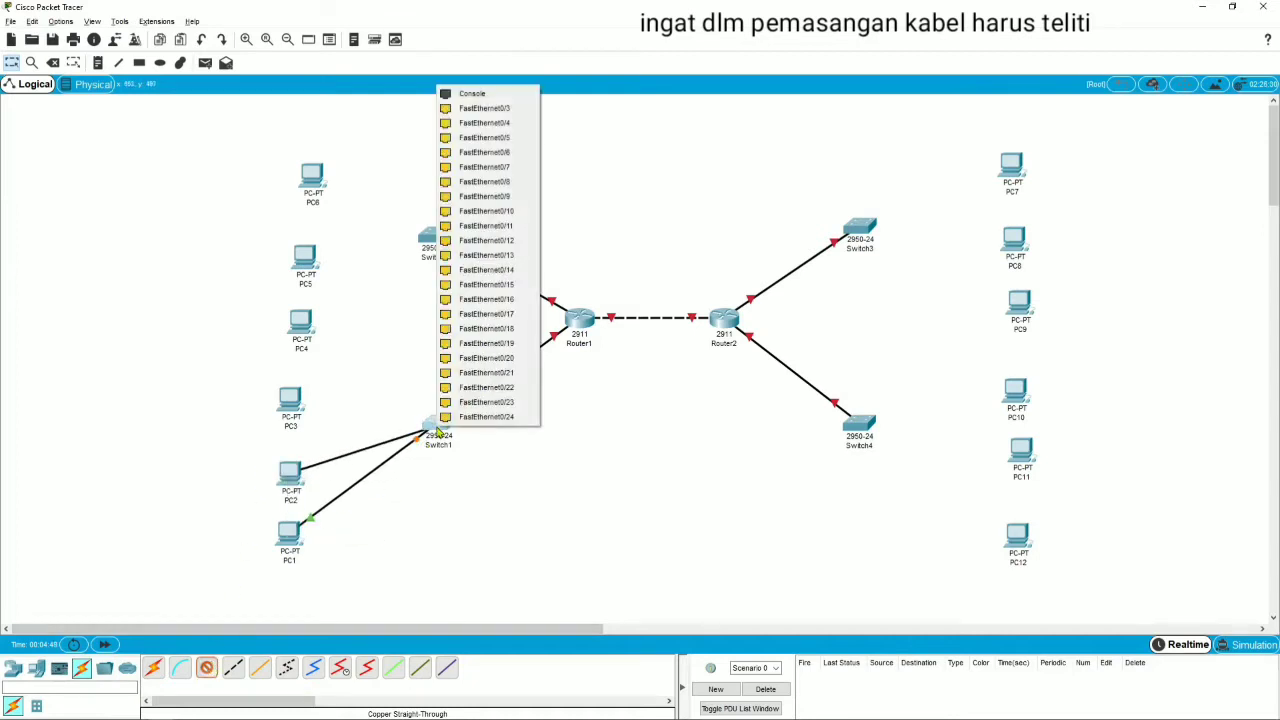
click(484, 108)
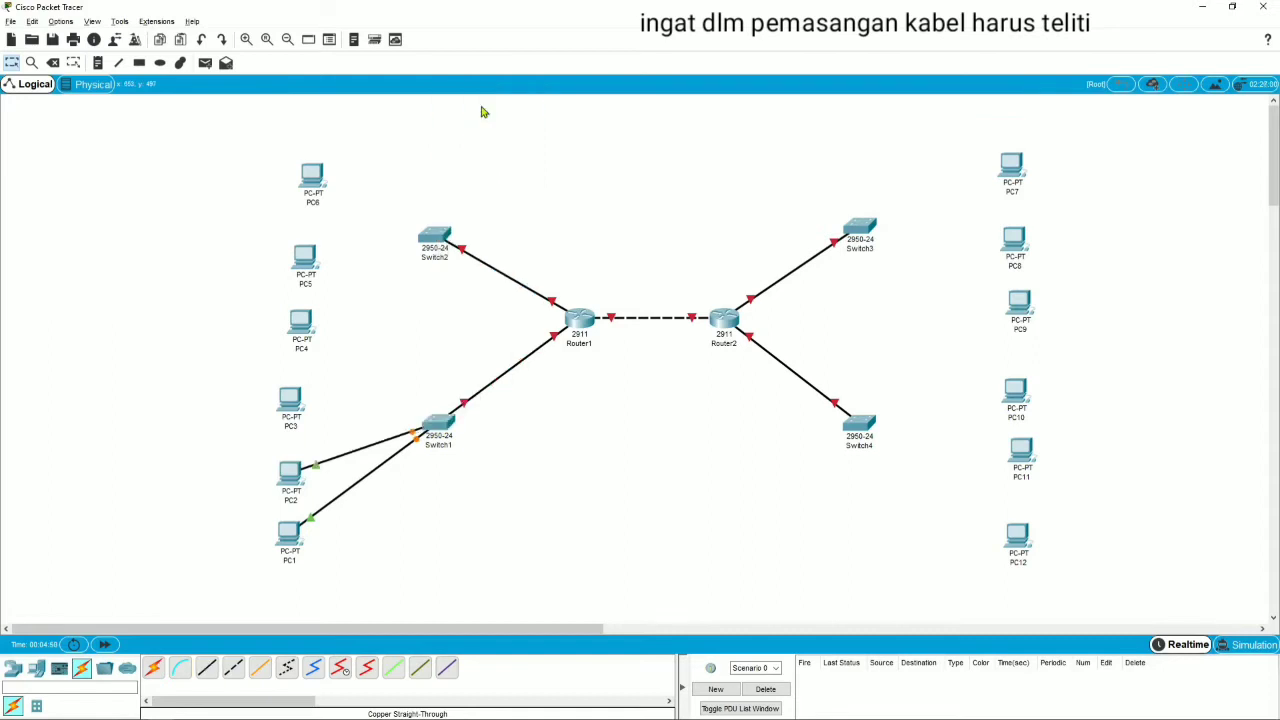
- Connect PC3 FastEthernet0 to a free FastEthernet port on Switch1 with a copper straight-through cable
click(207, 668)
click(290, 410)
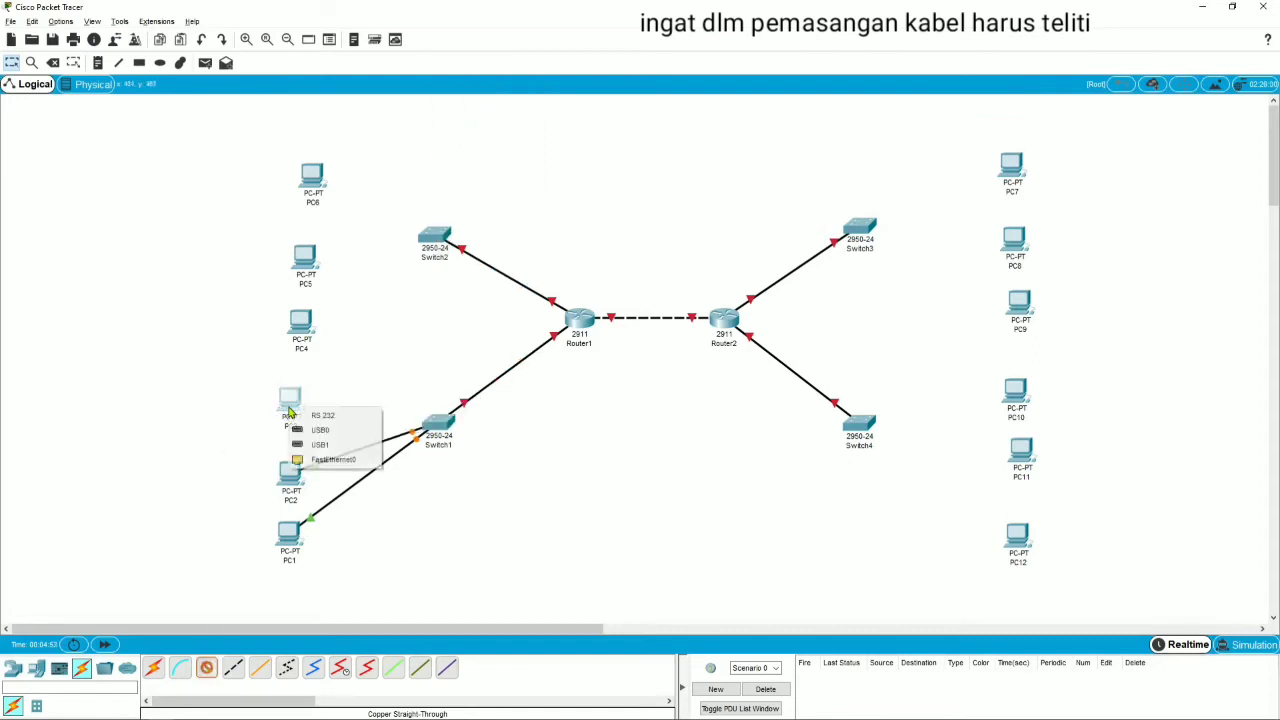
click(337, 458)
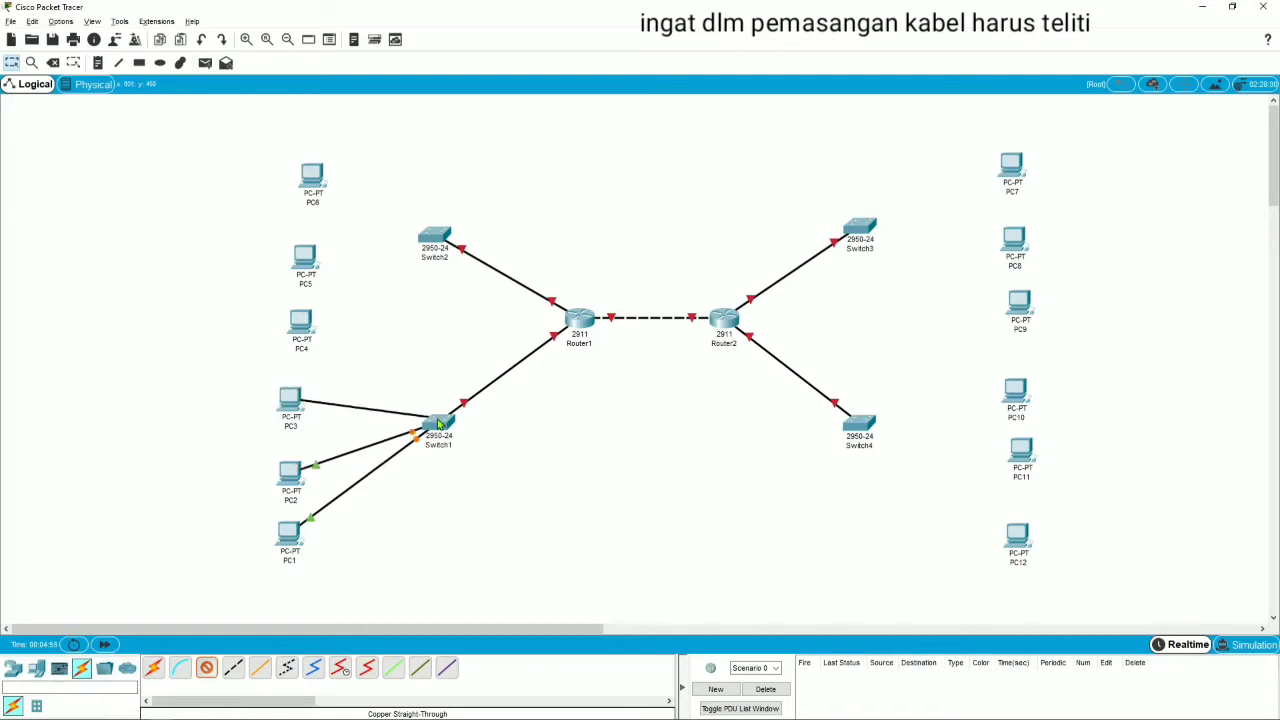
click(437, 423)
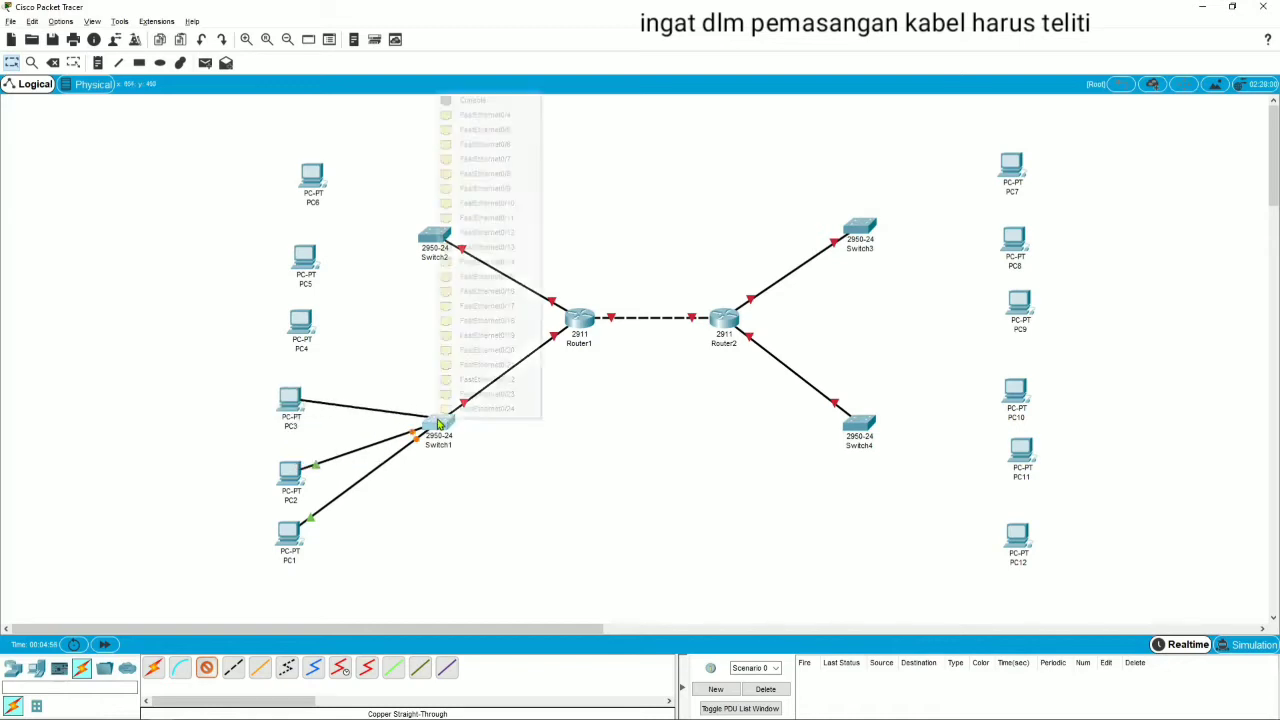
click(460, 129)
- Connect PC4 FastEthernet0 to Switch2 FastEthernet0/2 with a copper straight-through cable
click(332, 324)
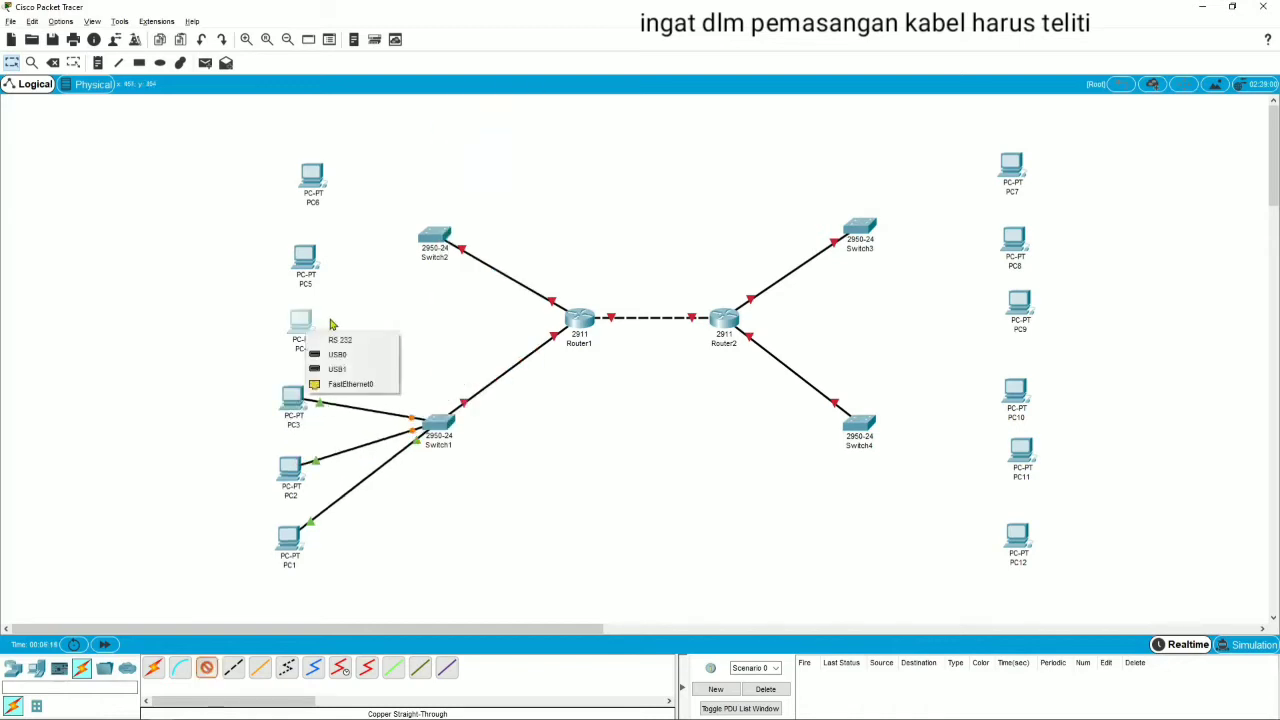
click(340, 385)
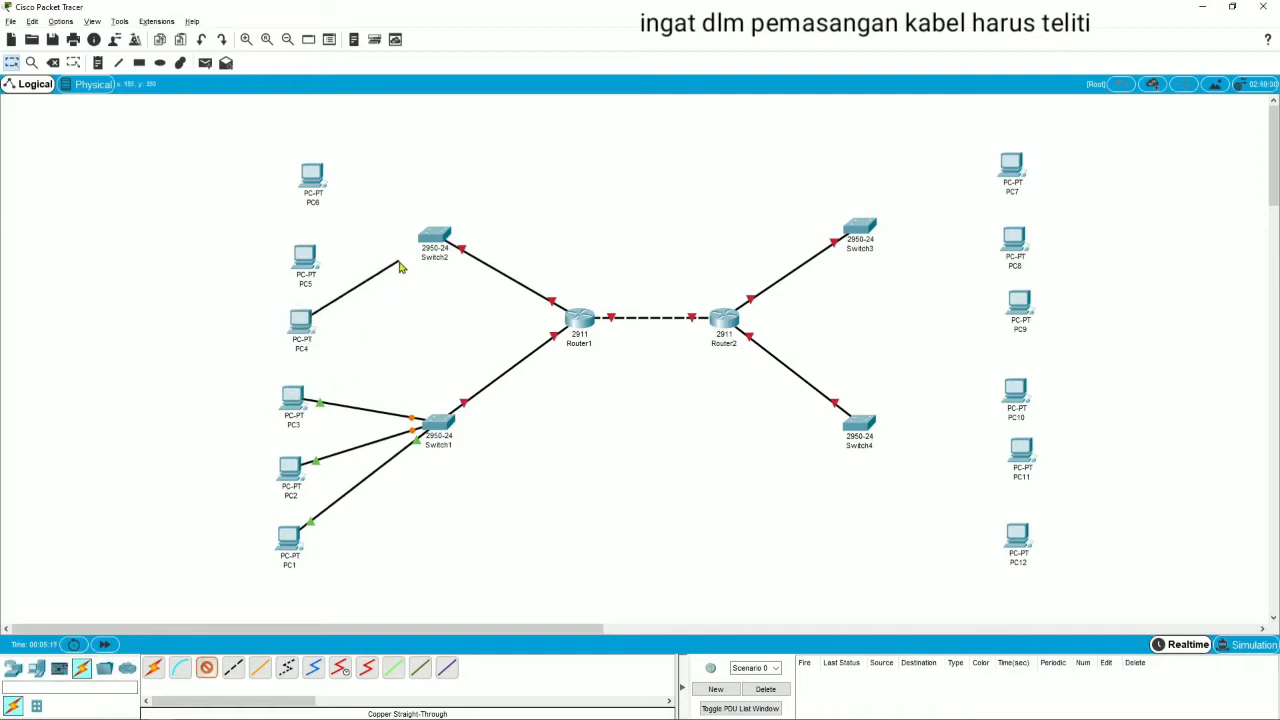
click(427, 243)
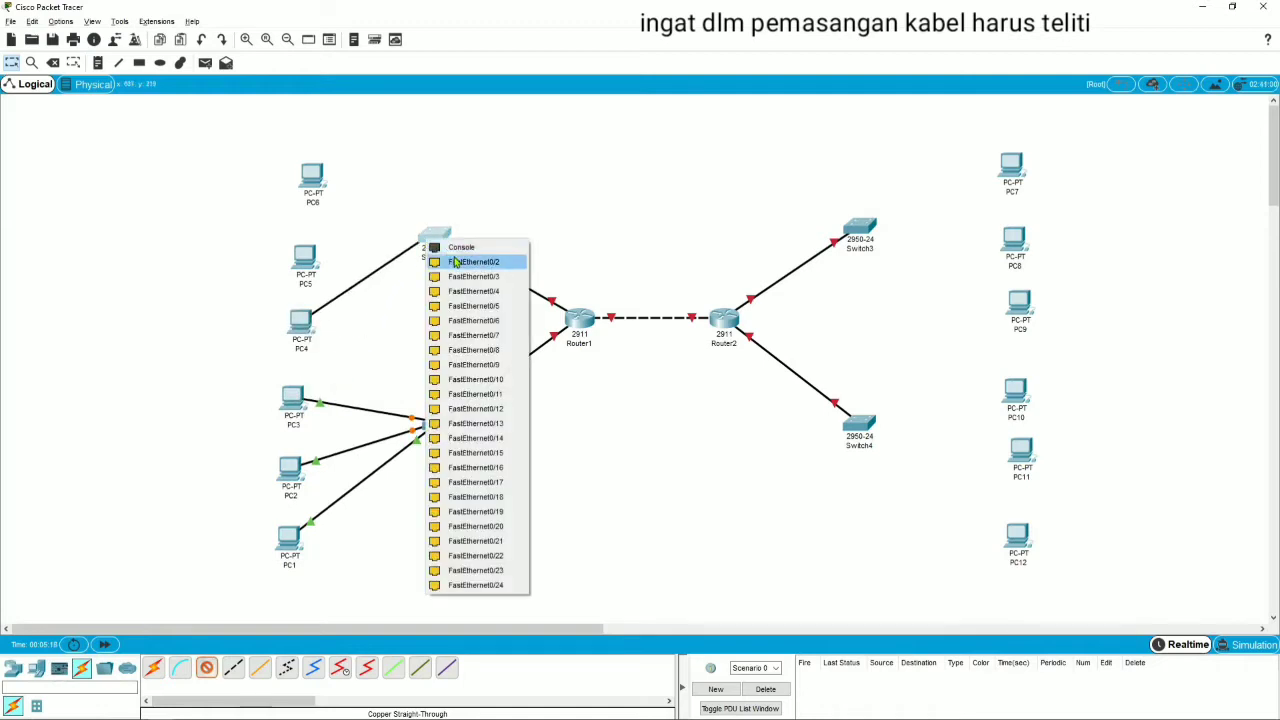
click(432, 260)
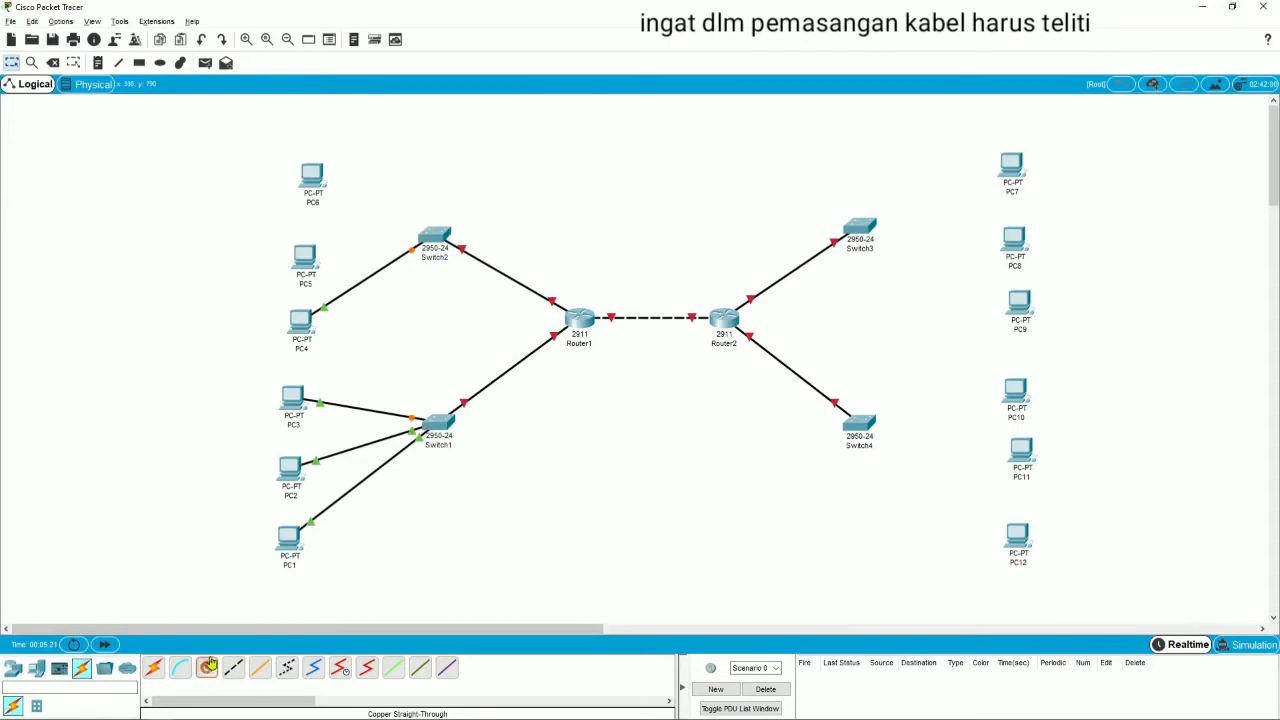
- Connect PC5 FastEthernet0 to Switch2 FastEthernet0/3 with a copper straight-through cable
click(306, 256)
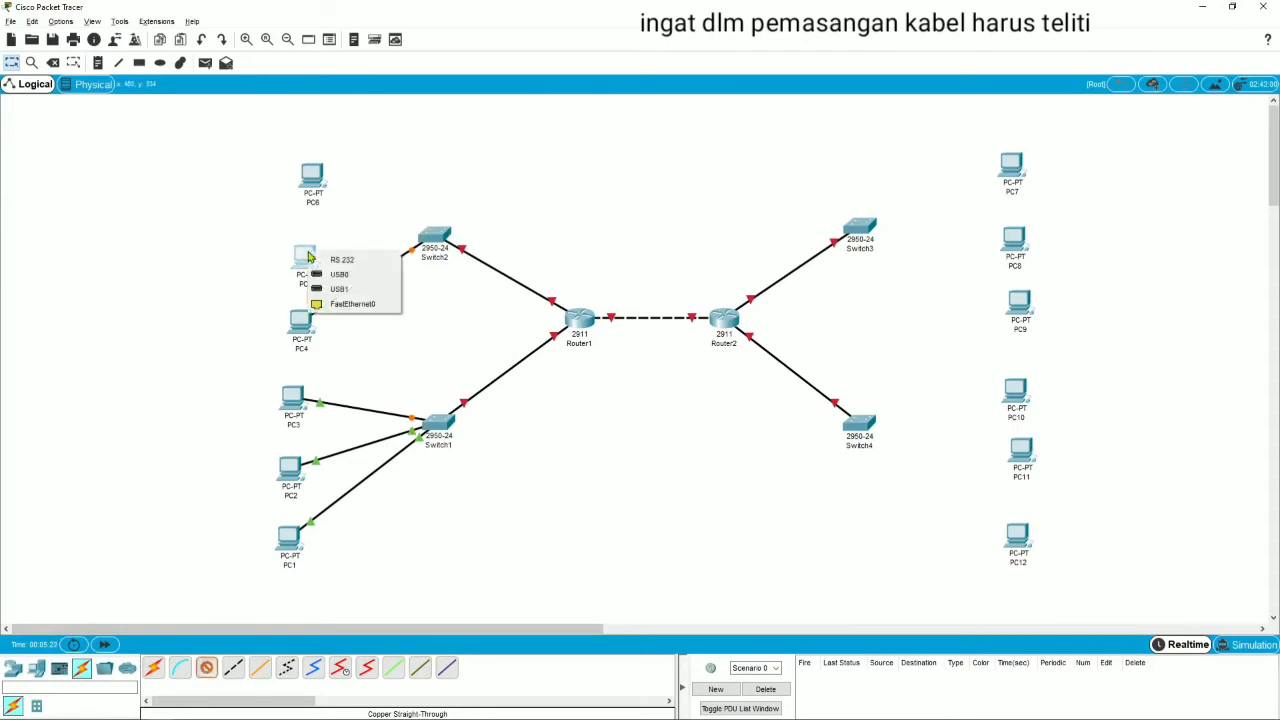
click(344, 311)
click(431, 241)
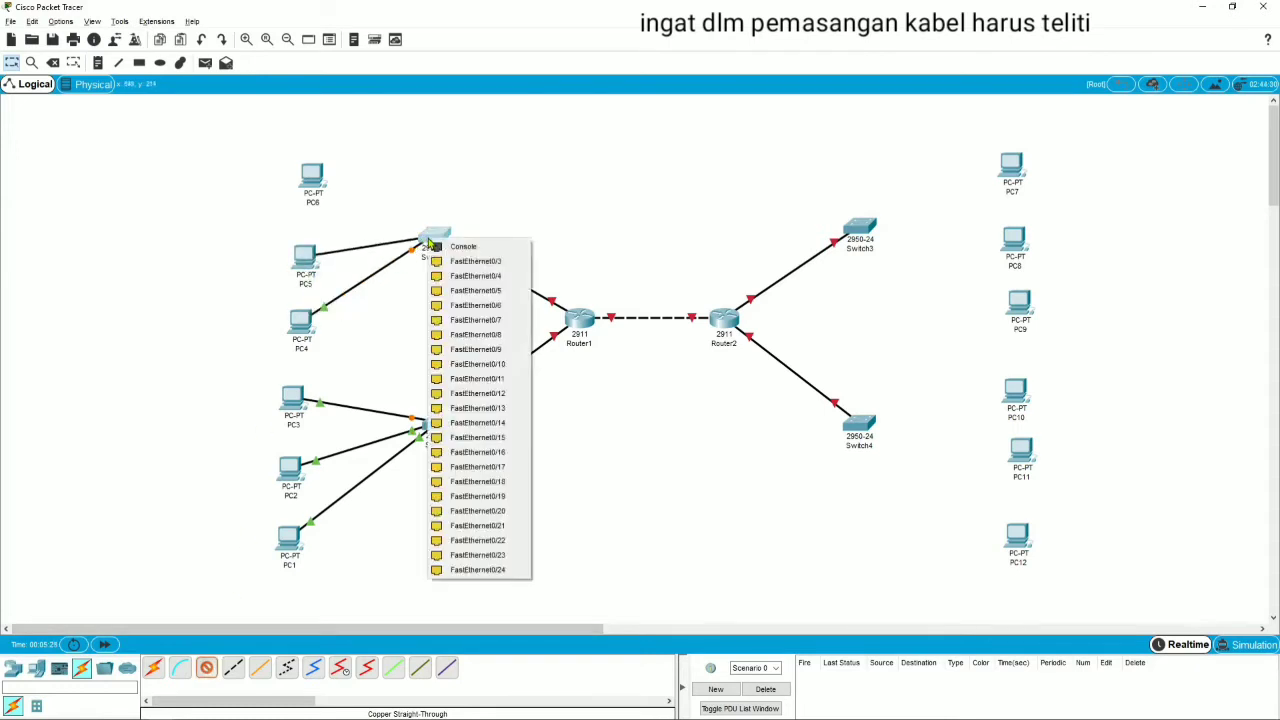
click(470, 261)
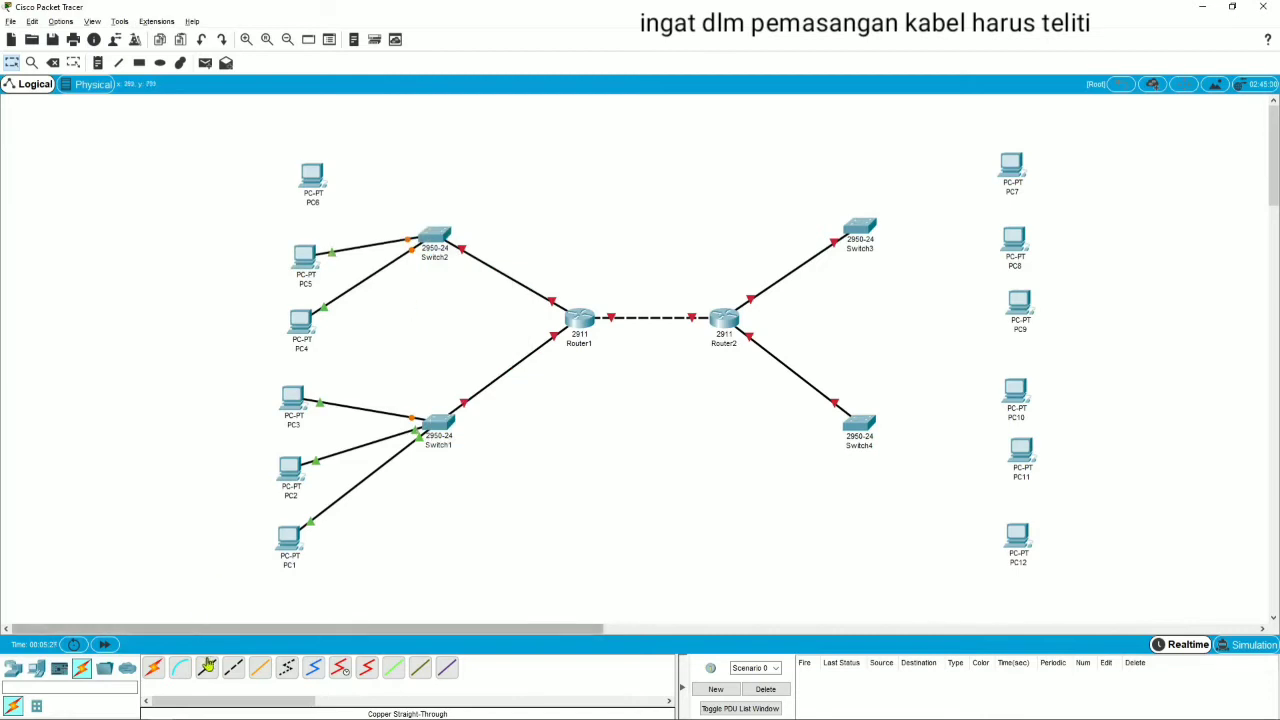
- Connect PC6 FastEthernet0 to Switch2 FastEthernet0/4 with a copper straight-through cable
click(308, 196)
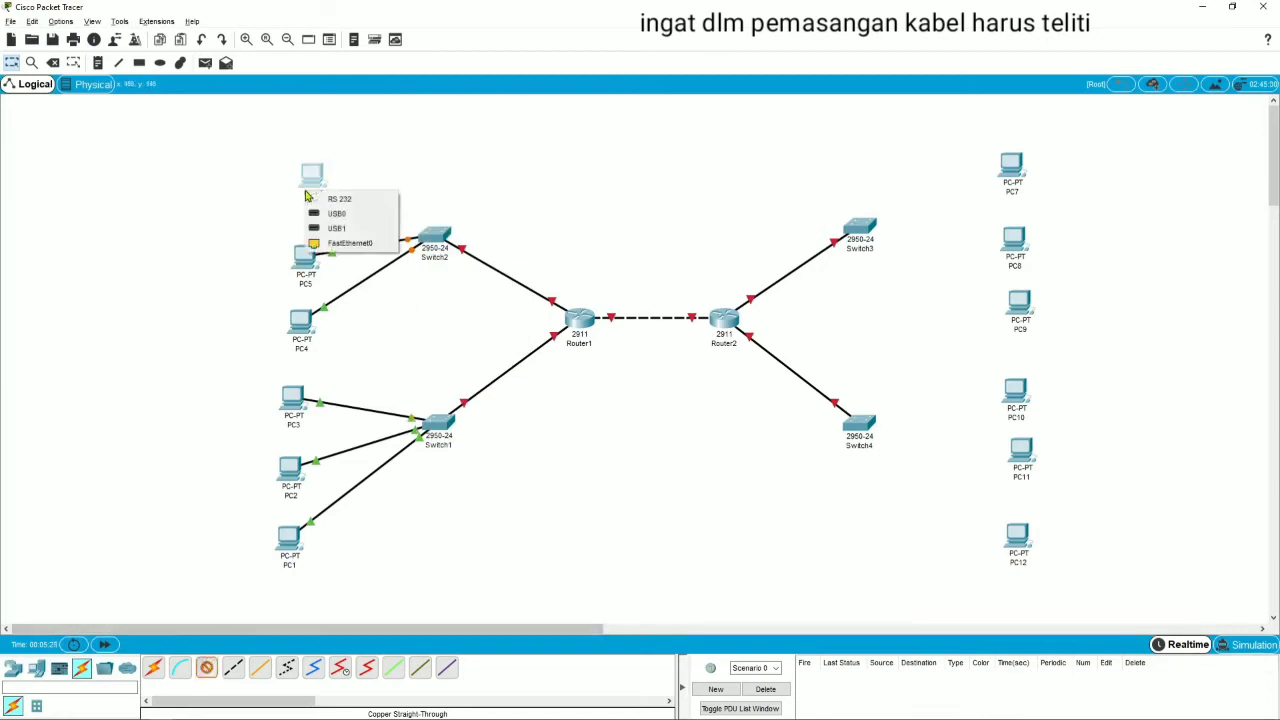
click(344, 244)
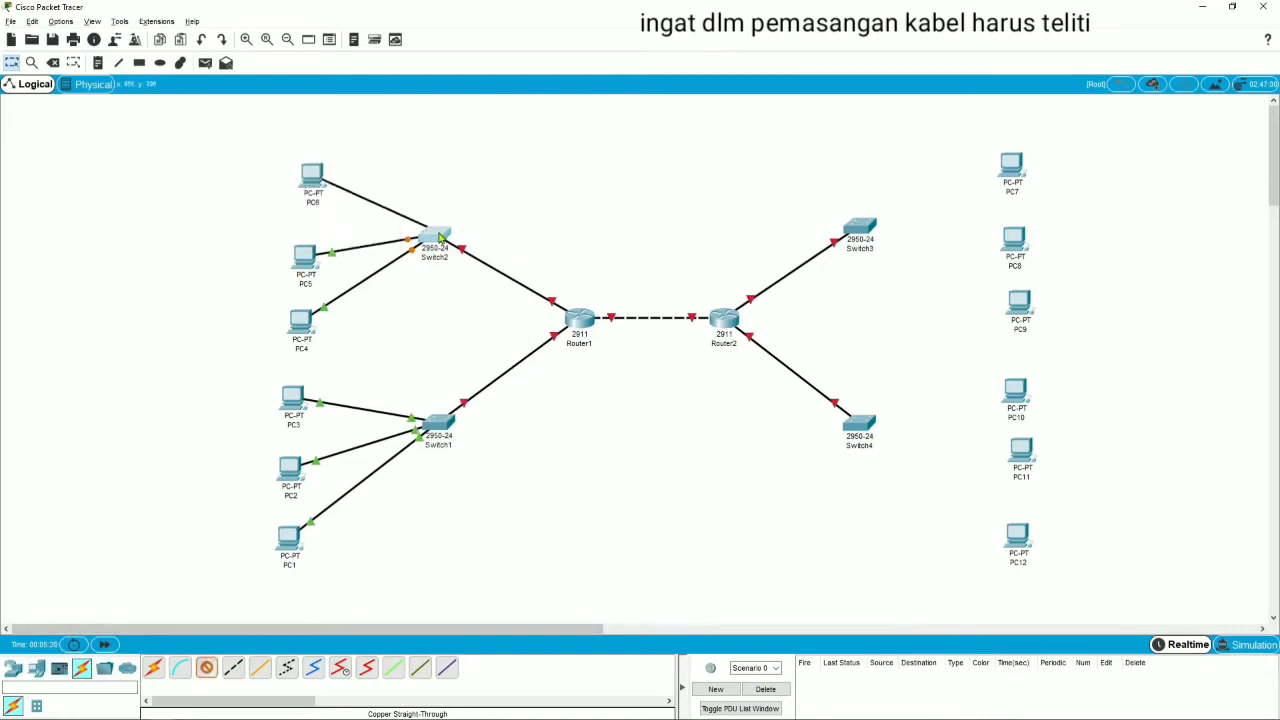
click(437, 236)
click(486, 256)
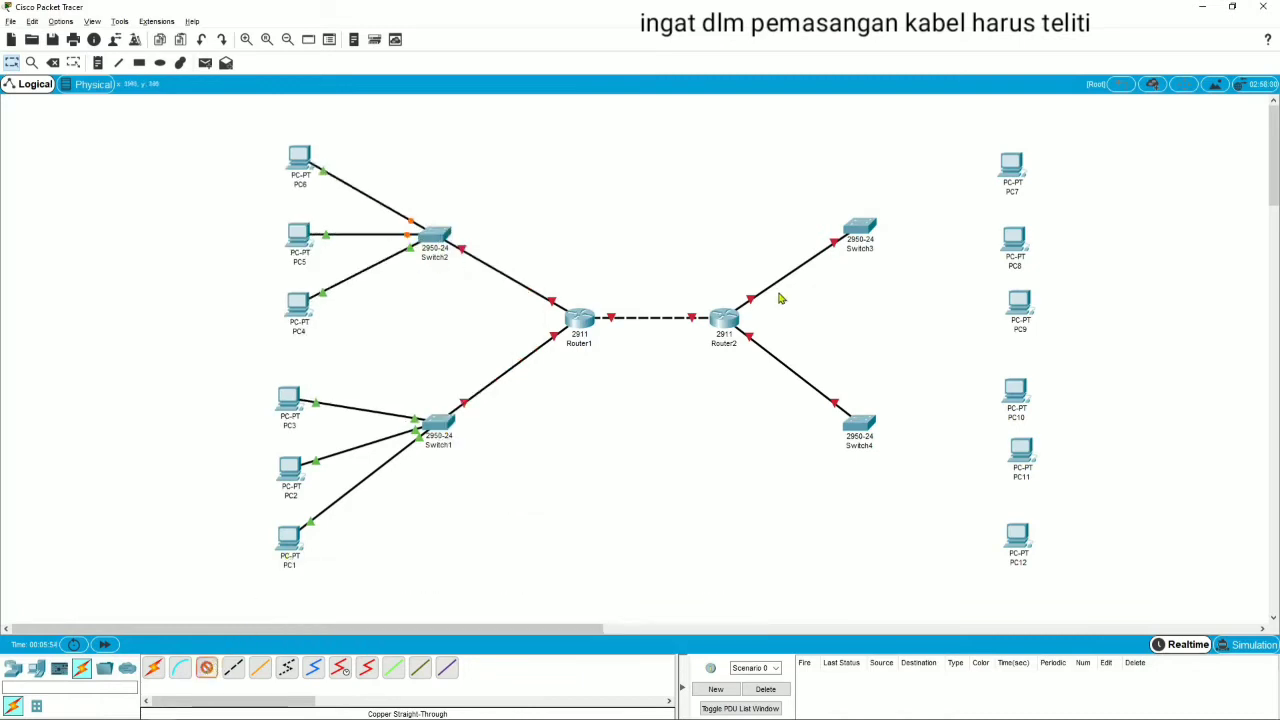
- Connect PC7 FastEthernet0 to Switch3 FastEthernet0/2 with a copper straight-through cable
click(1006, 162)
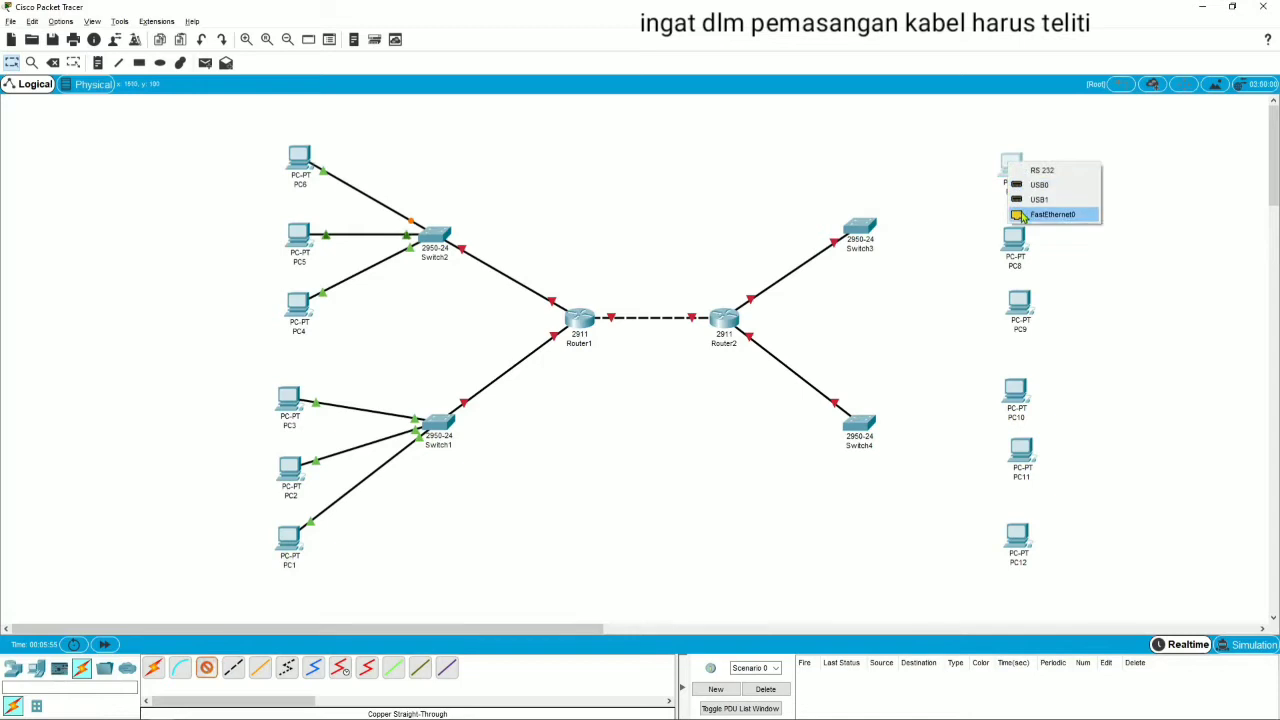
click(1050, 215)
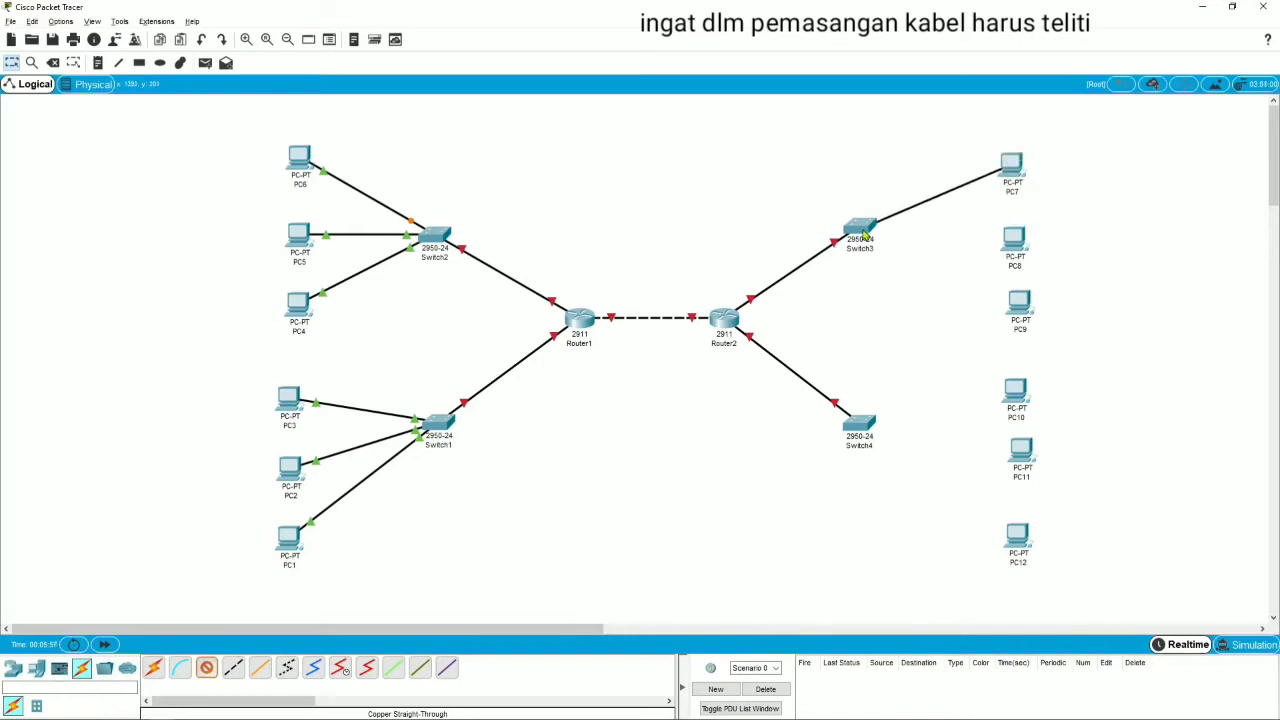
click(860, 229)
click(886, 253)
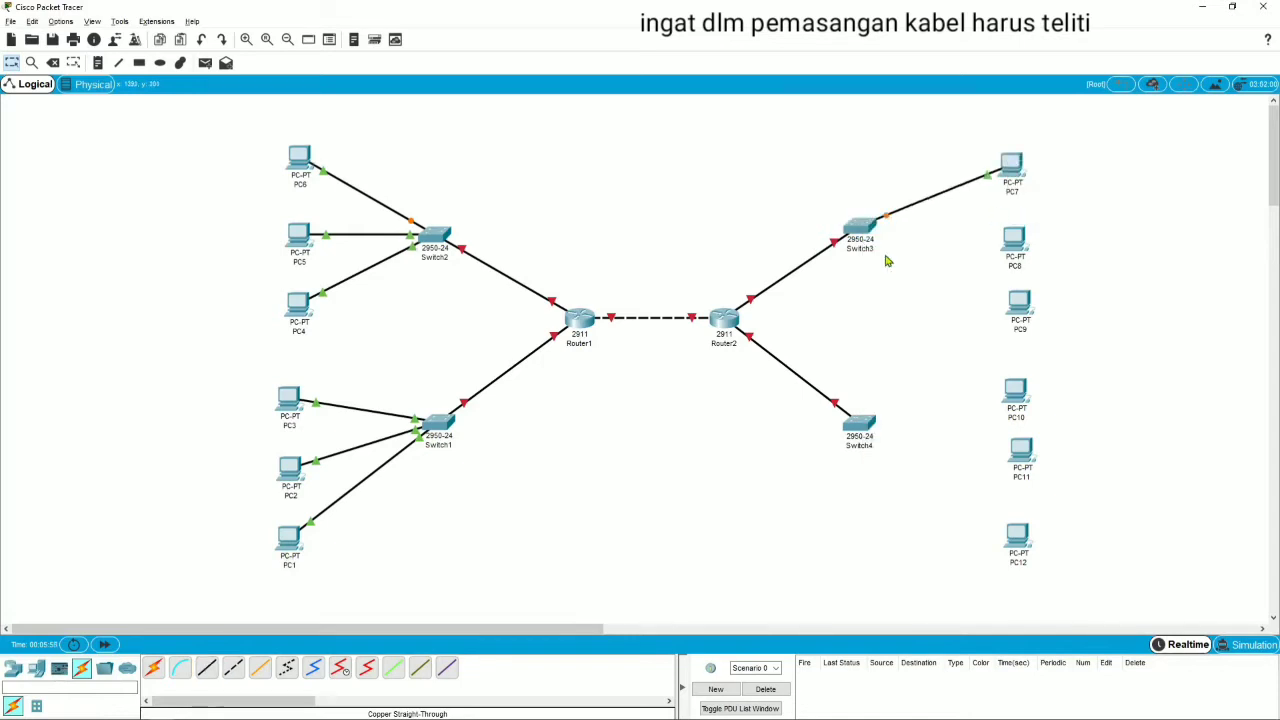
- Connect PC8 FastEthernet0 to Switch3 FastEthernet0/3 with a copper straight-through cable
click(209, 671)
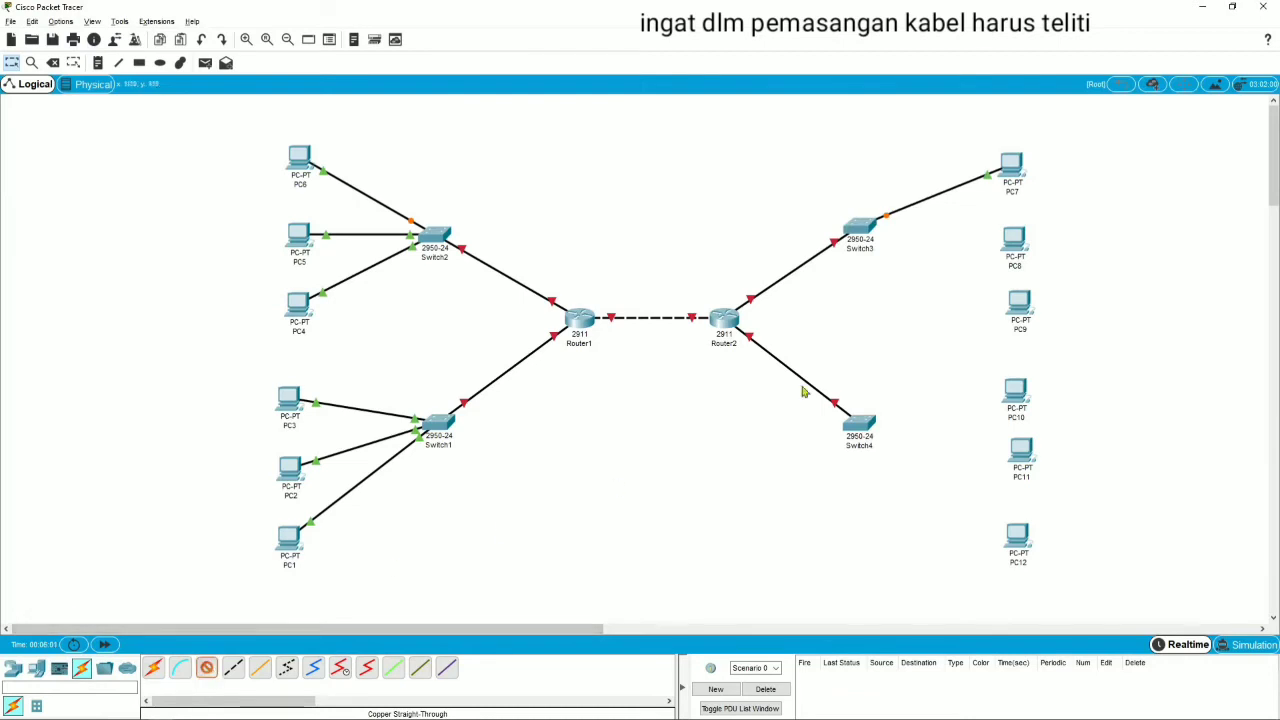
click(1015, 246)
click(1040, 292)
click(864, 228)
click(912, 248)
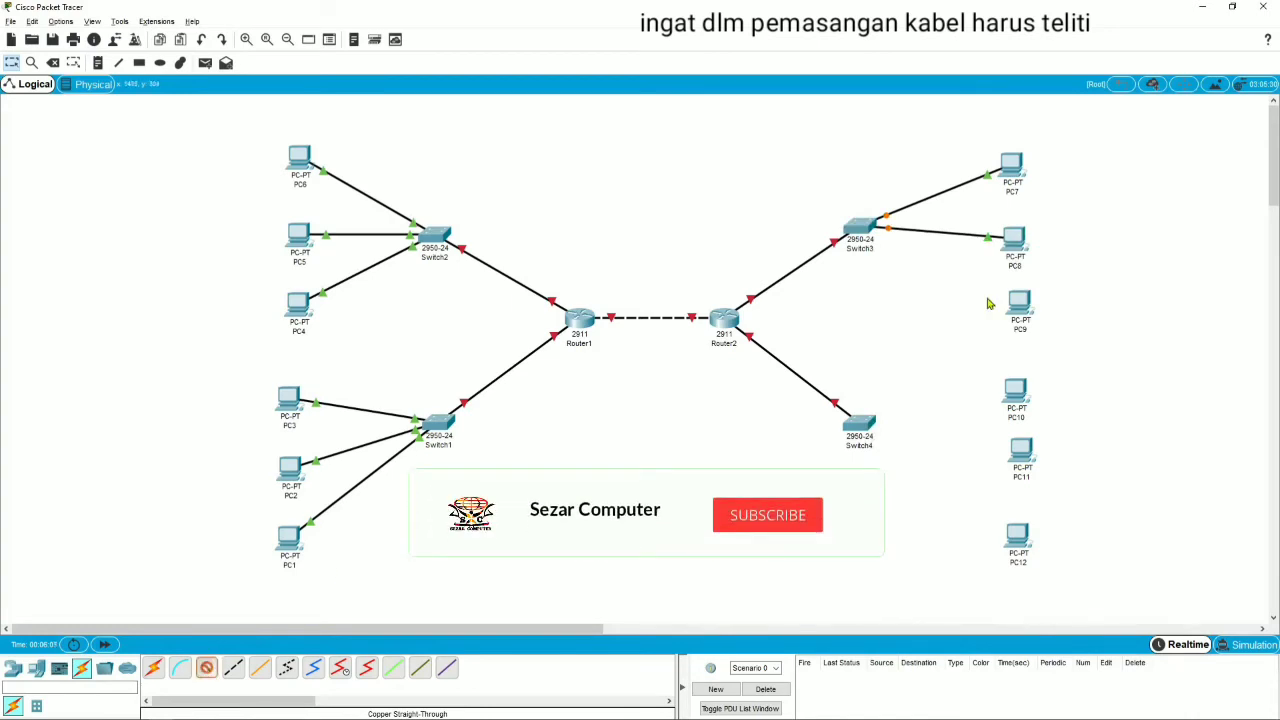
- Connect PC9 FastEthernet0 to Switch3 with a copper straight-through cable
click(1020, 298)
click(1032, 350)
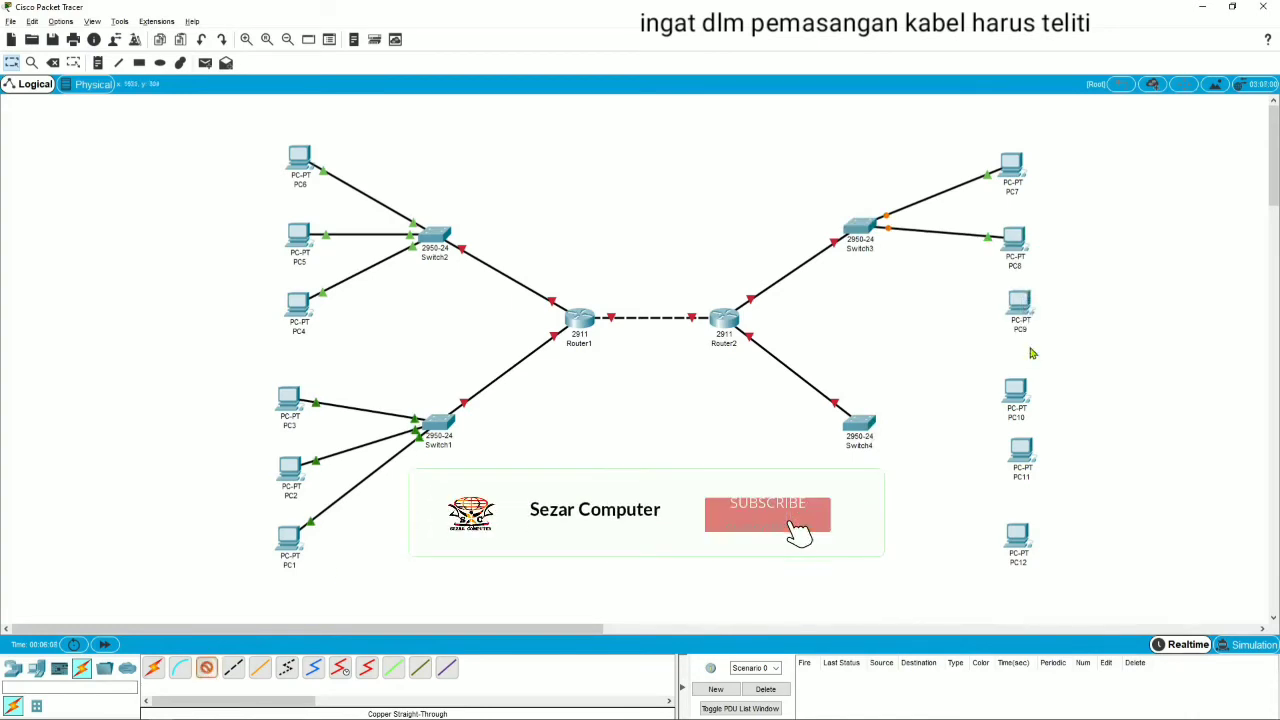
click(862, 228)
click(897, 249)
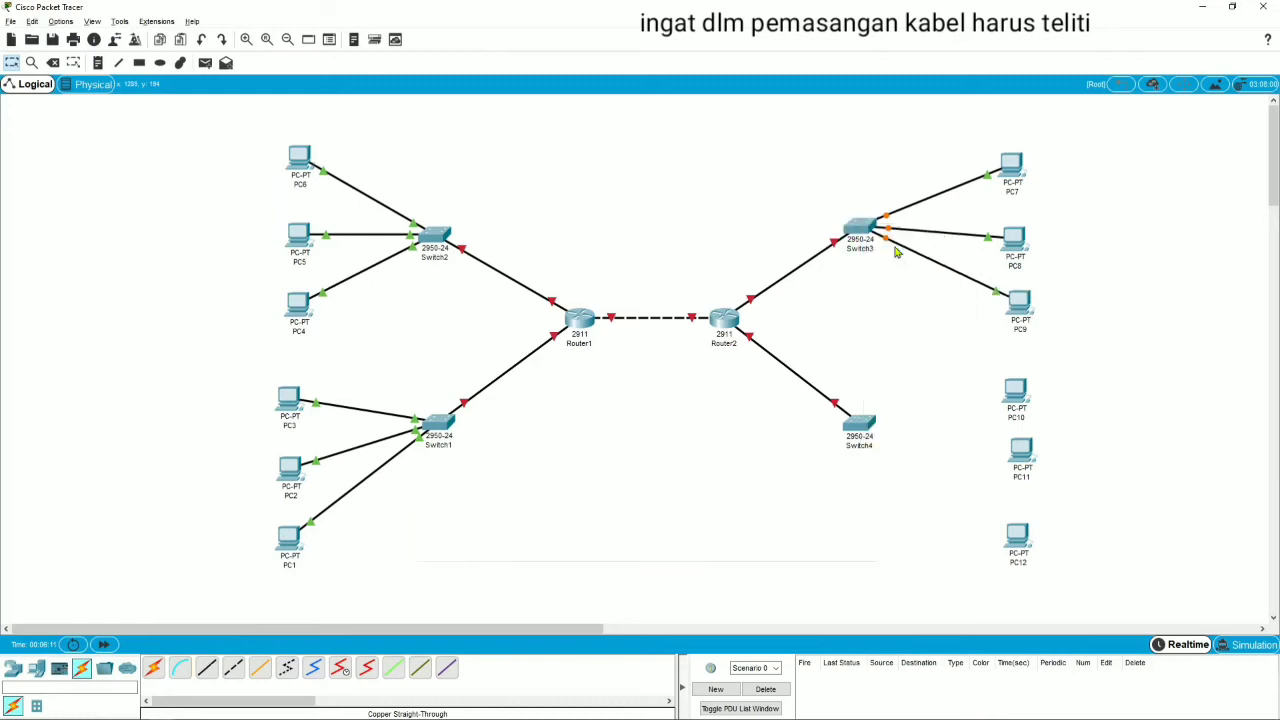
- Connect PC10 FastEthernet0 to Switch4 FastEthernet0/2 with a copper straight-through cable
click(238, 650)
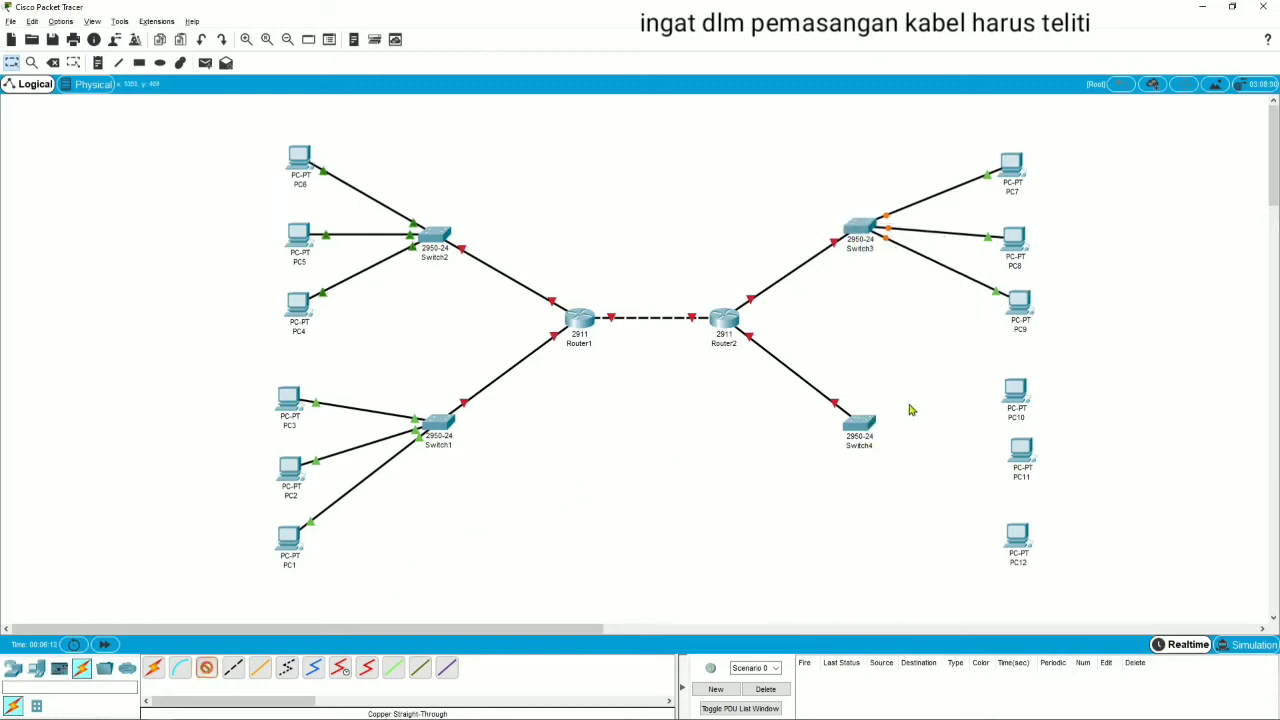
click(1024, 392)
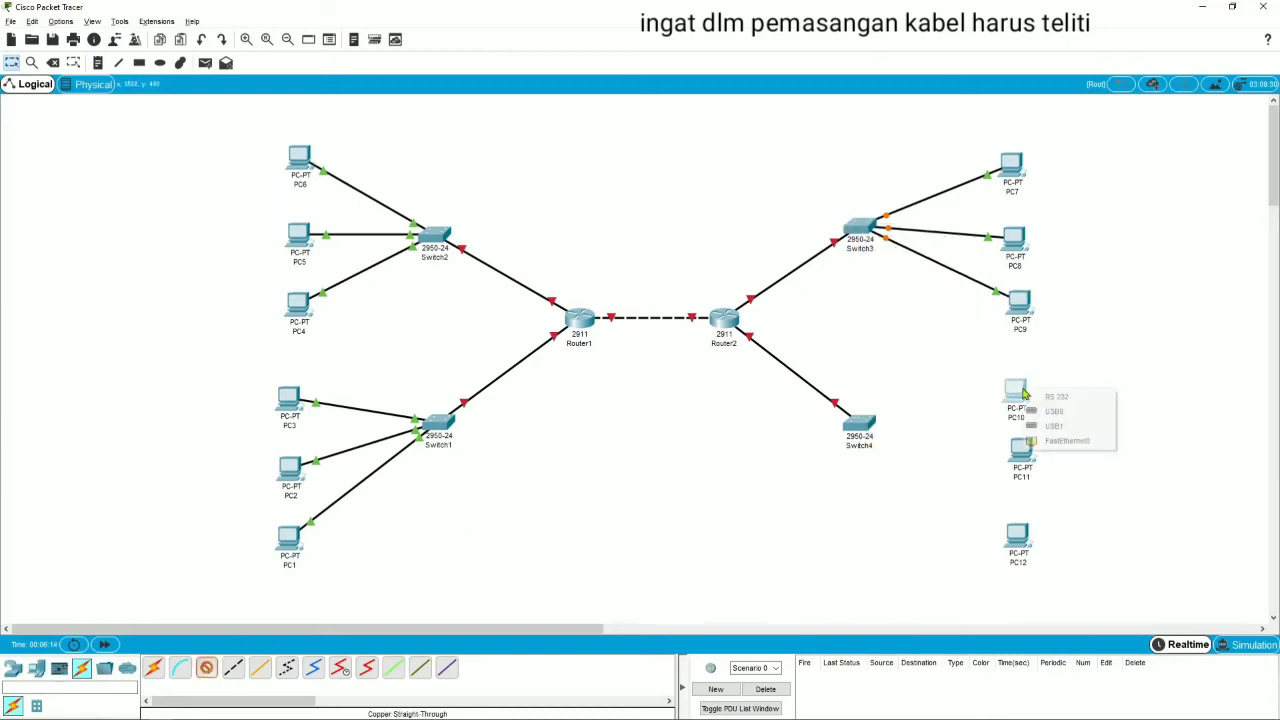
click(1062, 440)
click(862, 424)
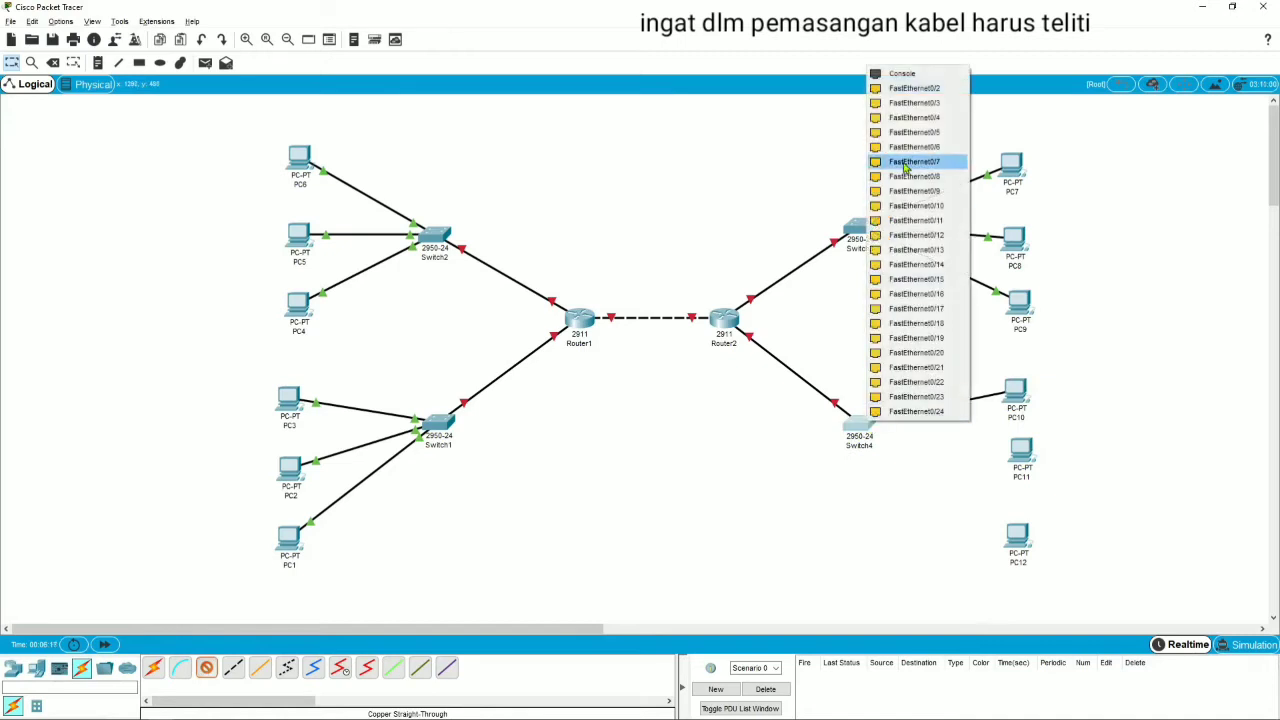
click(905, 89)
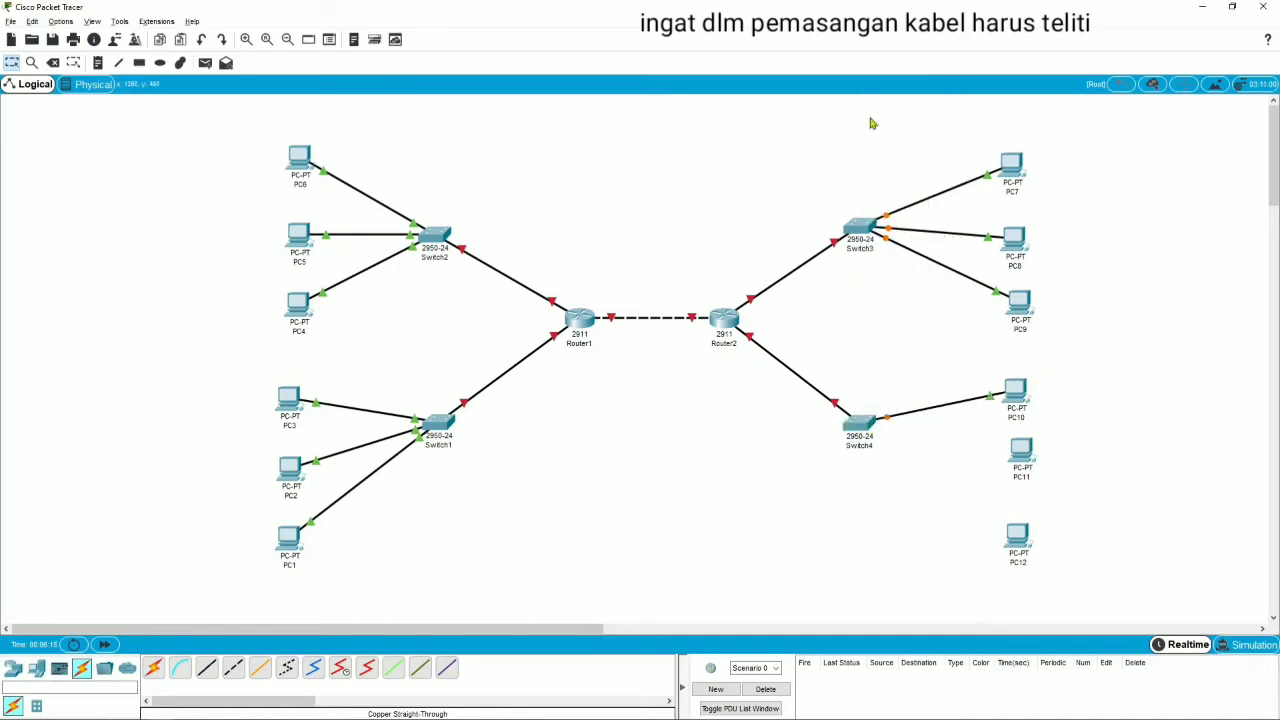
- Connect PC11 FastEthernet0 to a free FastEthernet port on Switch4 with a copper straight-through cable
click(207, 668)
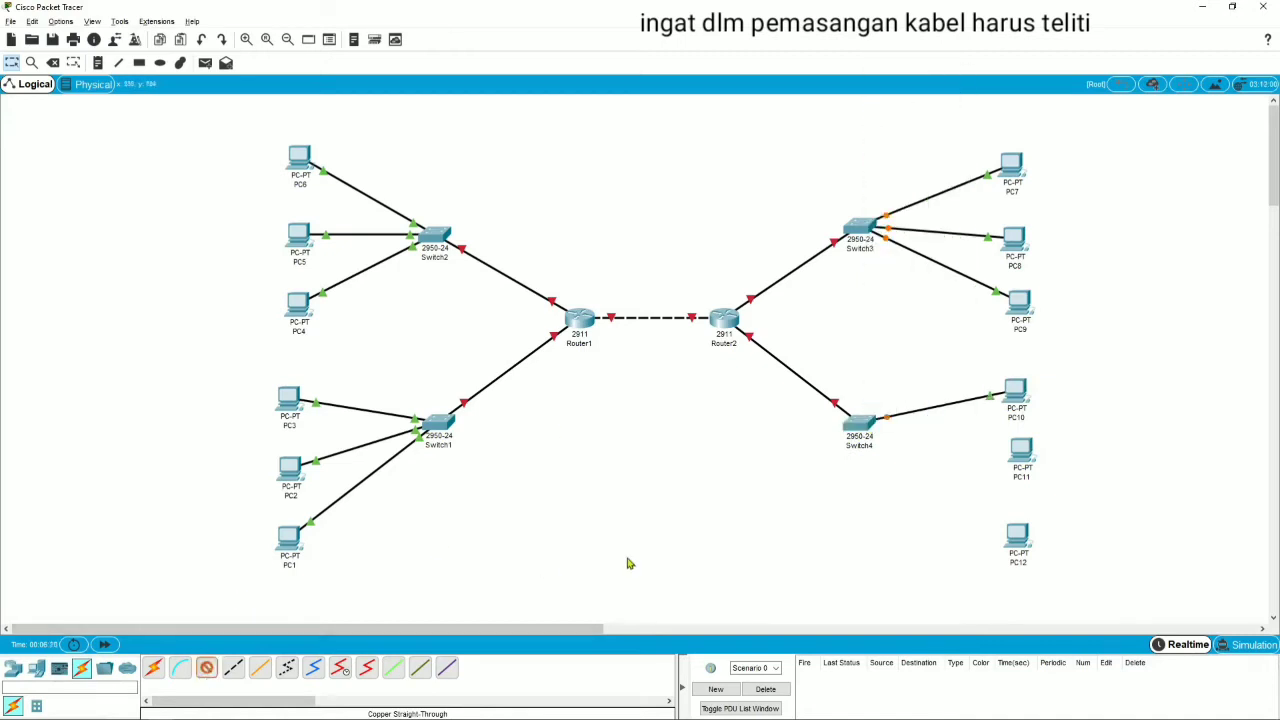
click(1020, 447)
click(1055, 497)
click(865, 425)
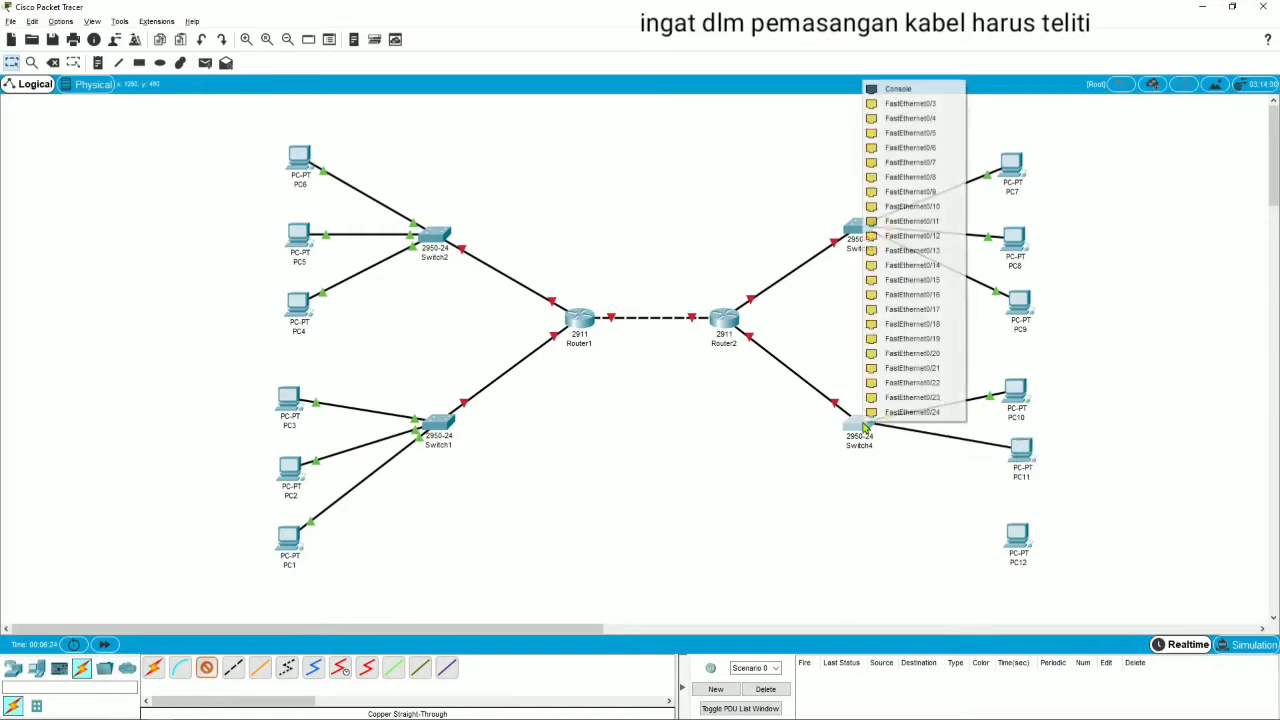
click(945, 121)
- Connect PC12 FastEthernet0 to a free FastEthernet port on Switch4 with a copper straight-through cable
click(206, 667)
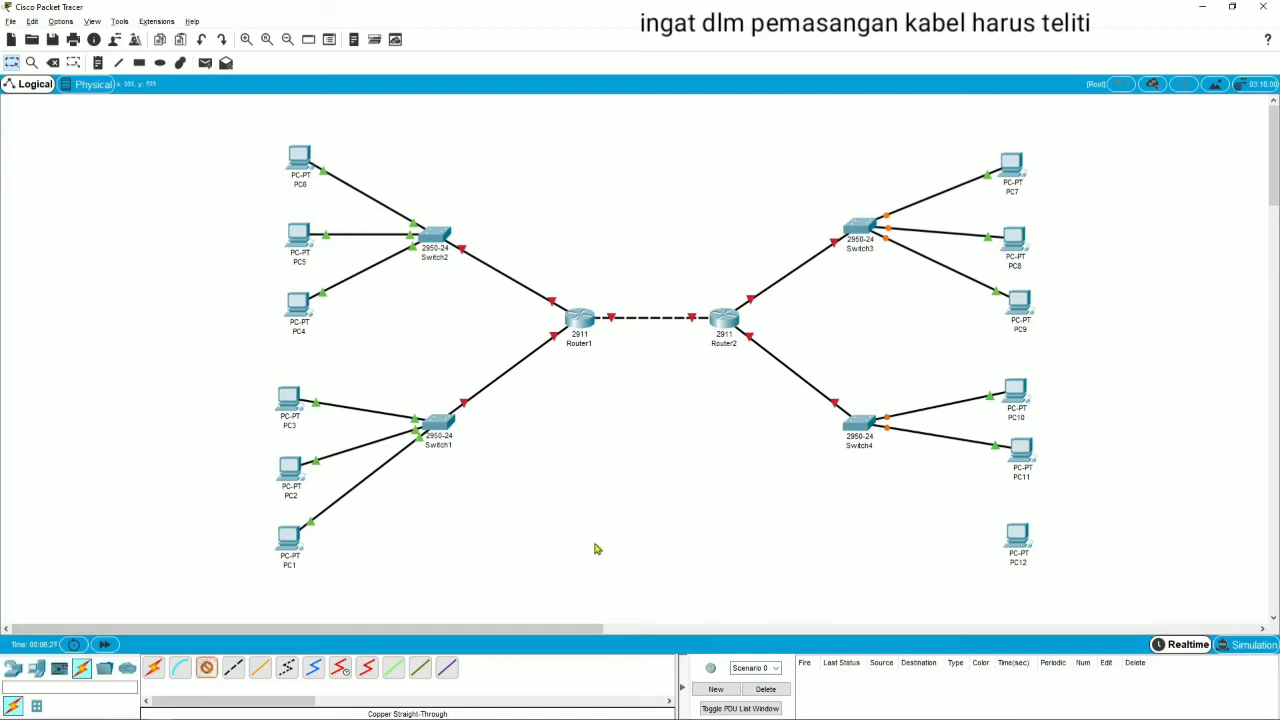
click(1018, 531)
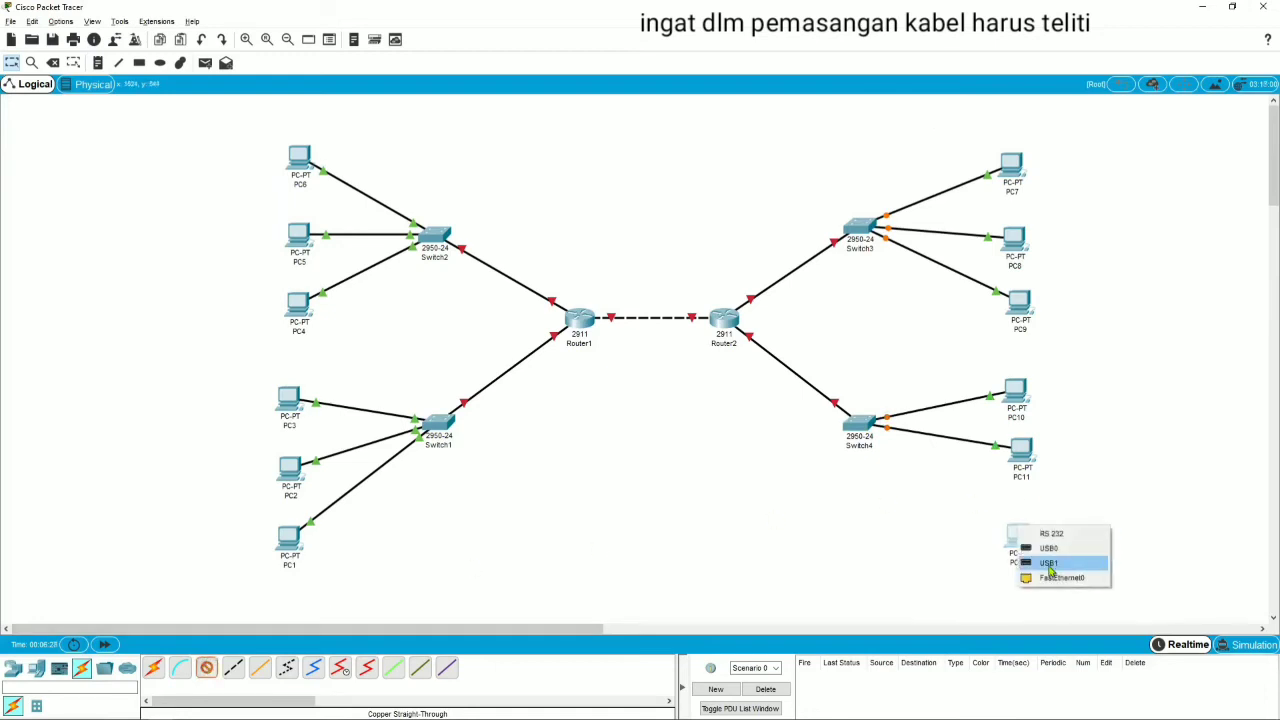
click(1050, 577)
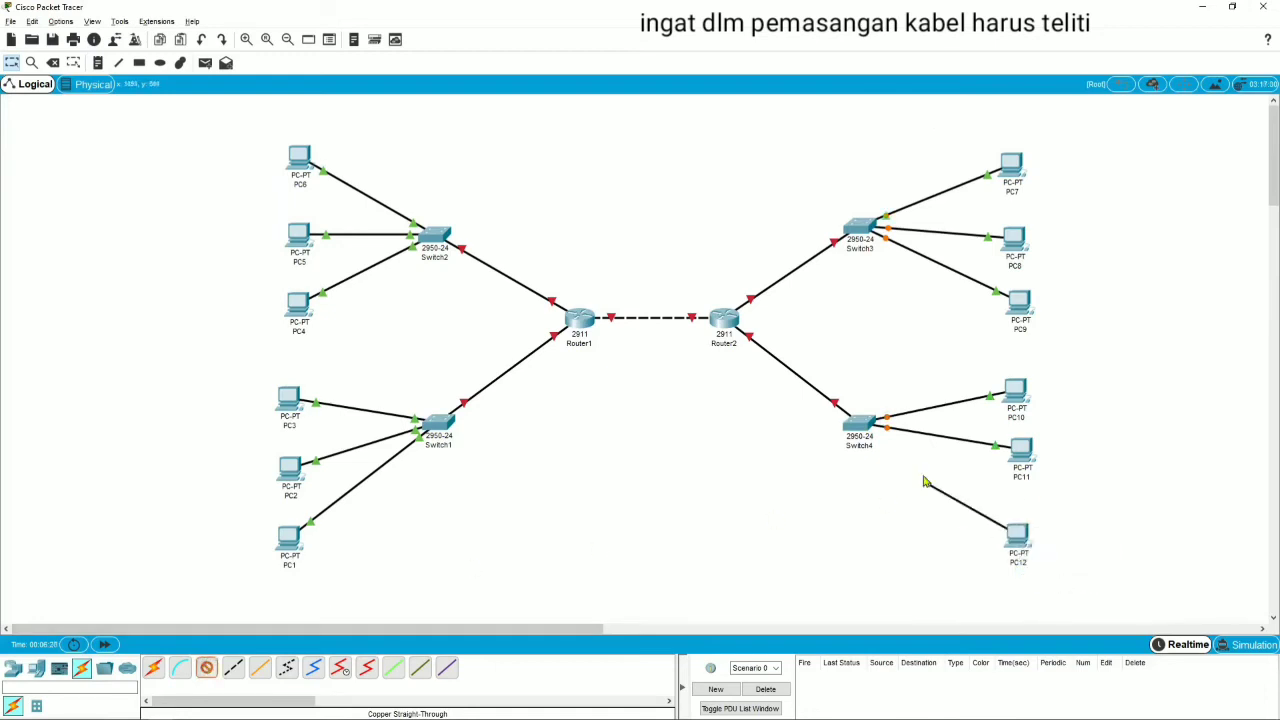
click(866, 430)
click(898, 115)
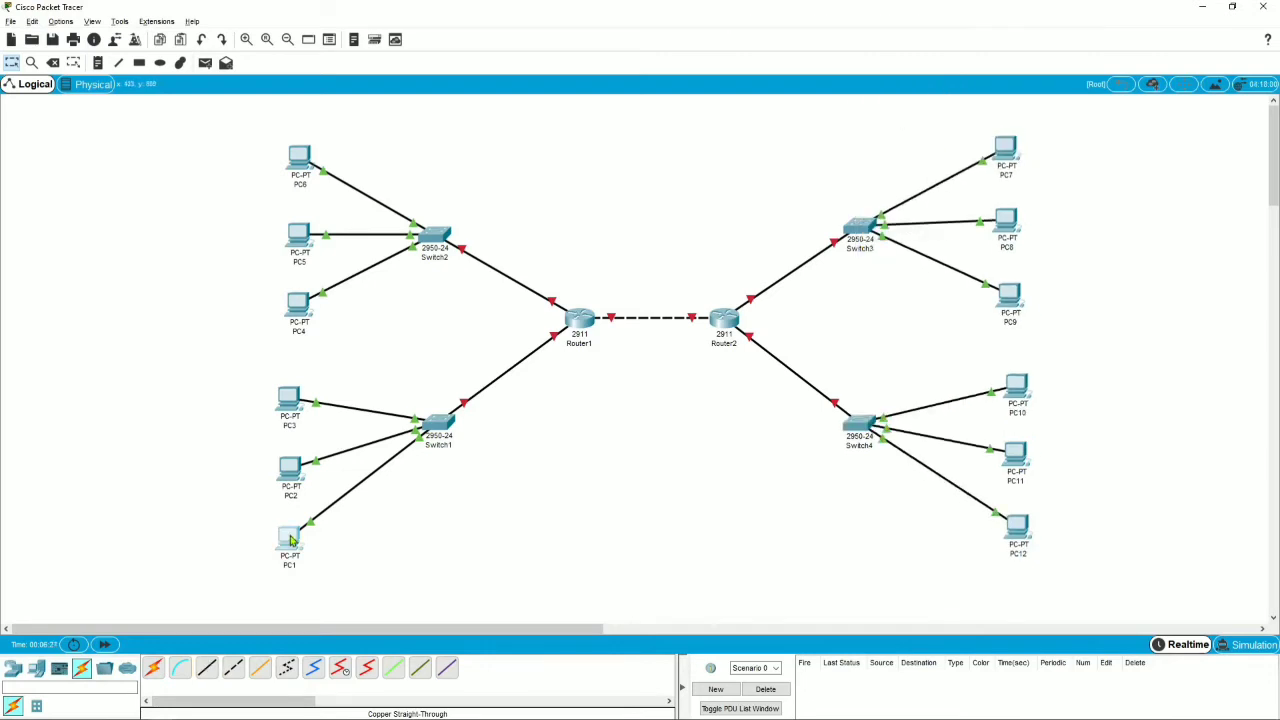
- Configure PC1 with static IP address 192.168.1.19, subnet mask 255.255.255.0 and default gateway 192.168.1.1
click(289, 537)
click(430, 218)
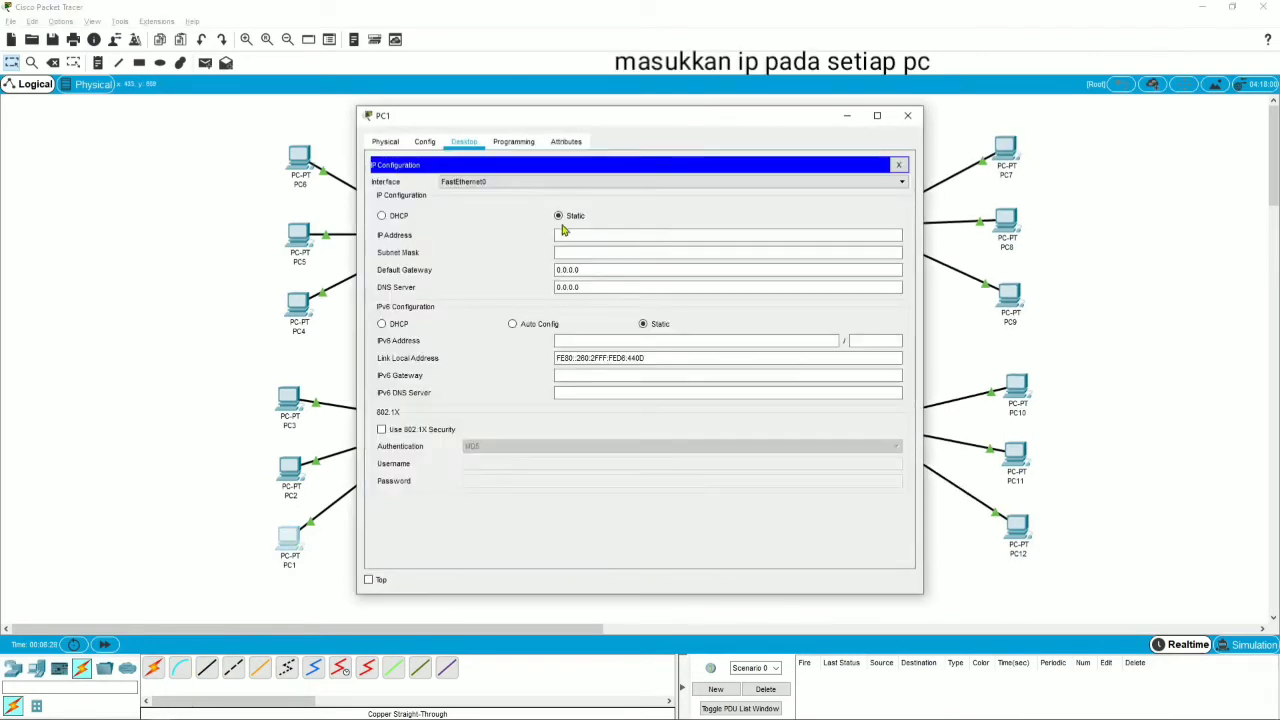
click(575, 234)
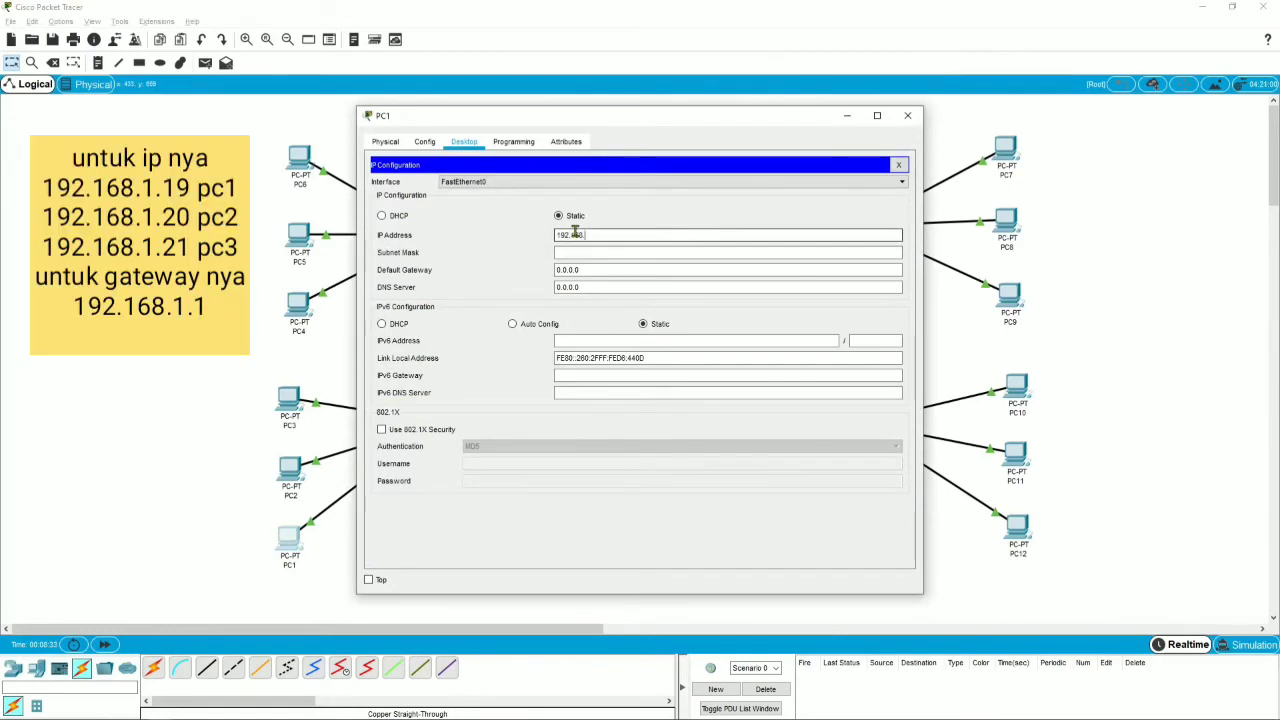
text(192.168.1.19)
key(Tab)
key(Tab)
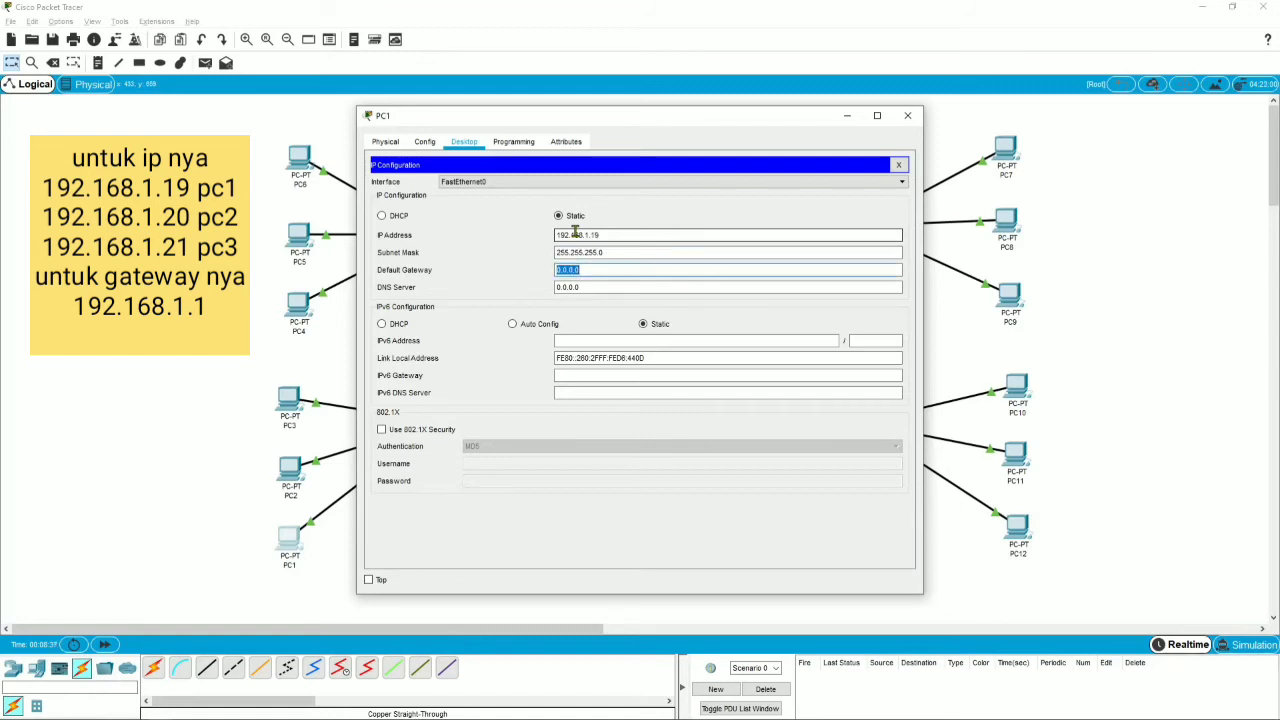
text(192.168.1.1)
key(ctrl+a)
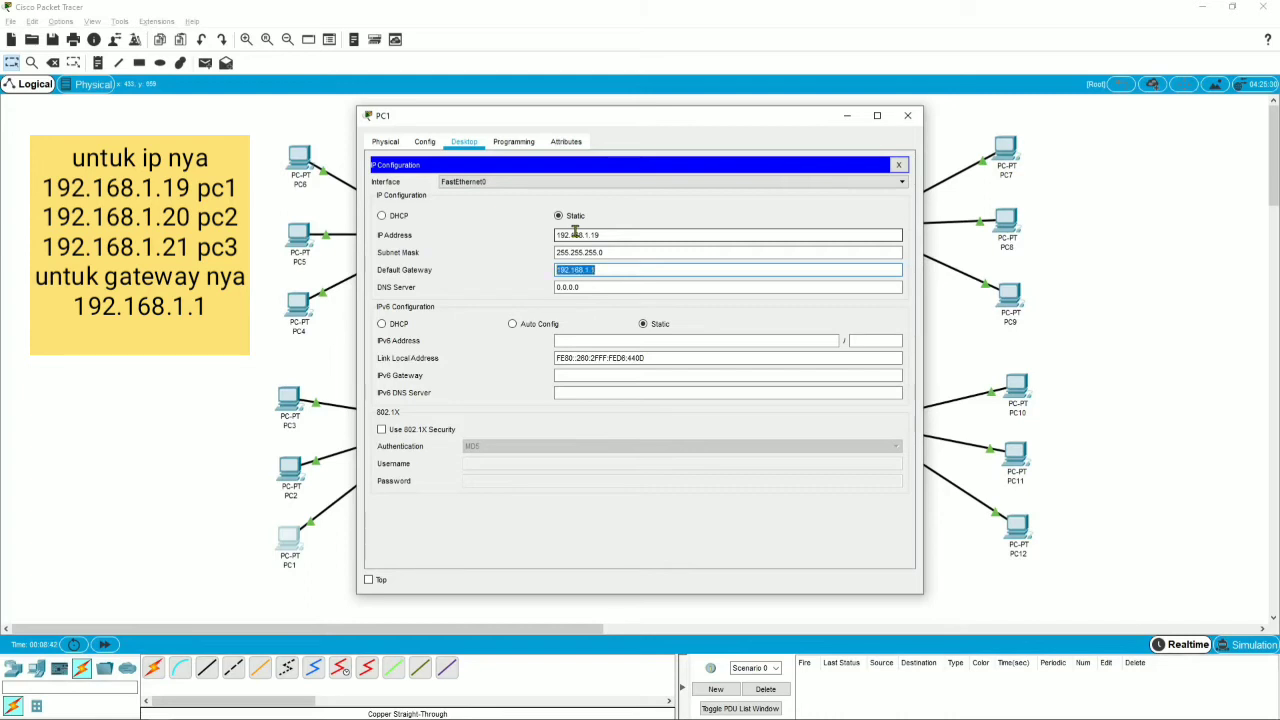
click(907, 115)
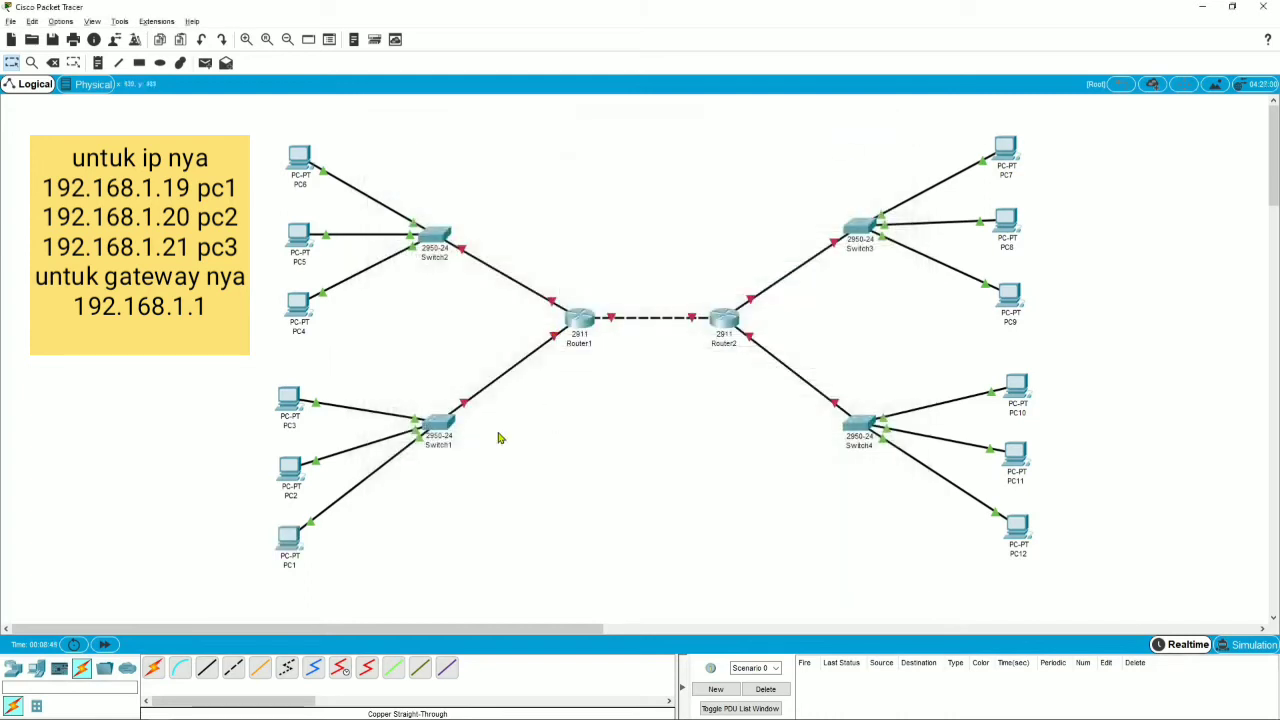
- Configure PC2 with static IP address 192.168.1.20, subnet mask 255.255.255.0 and default gateway 192.168.1.1
click(290, 467)
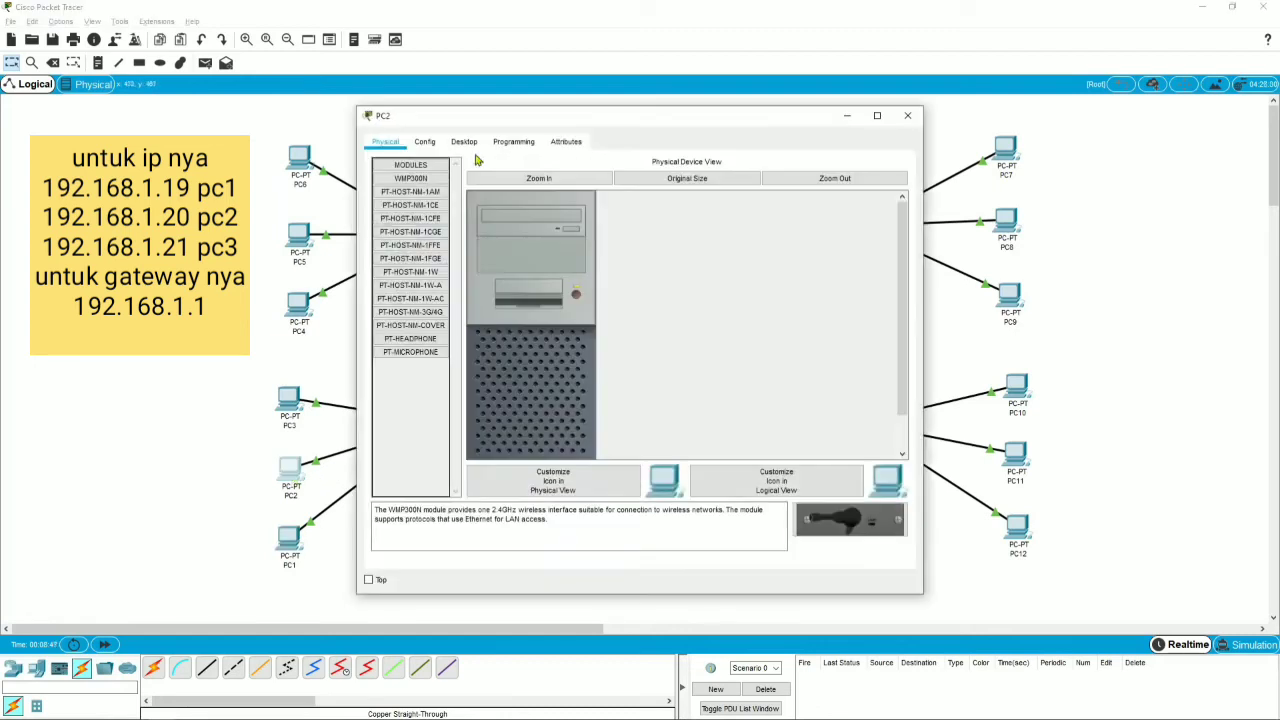
click(466, 142)
click(436, 192)
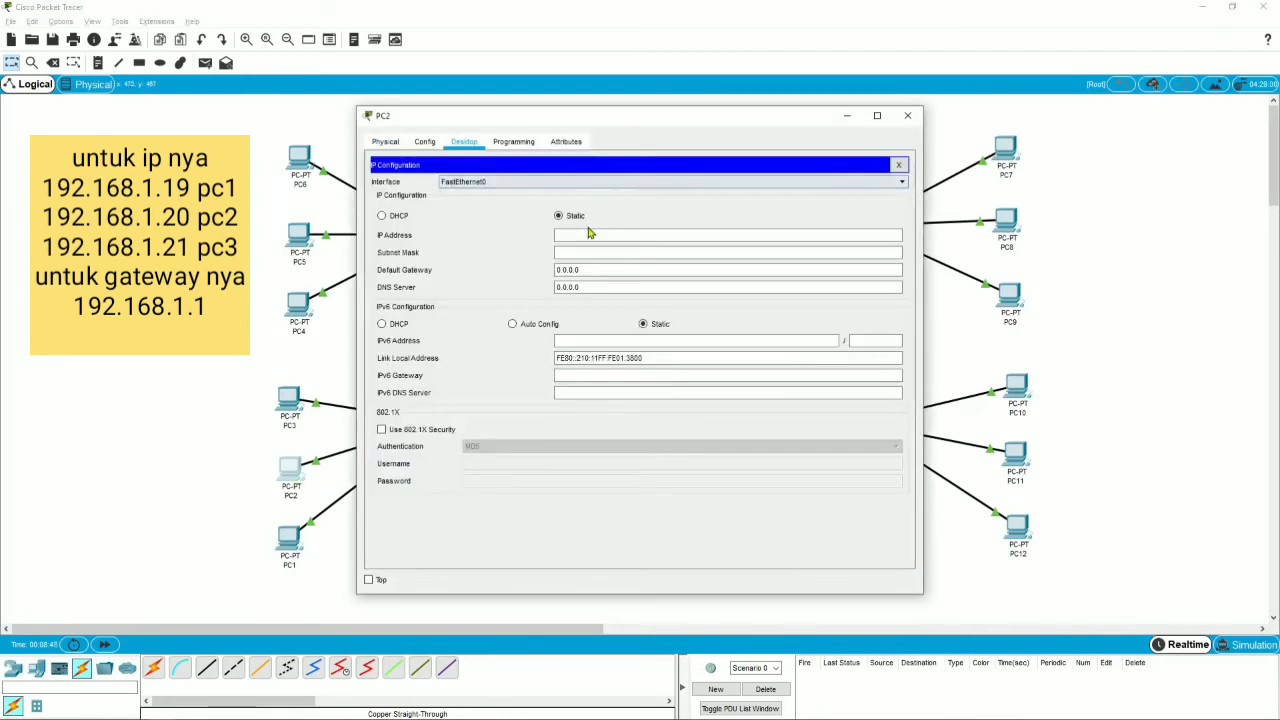
click(591, 235)
text(192.168.1.1)
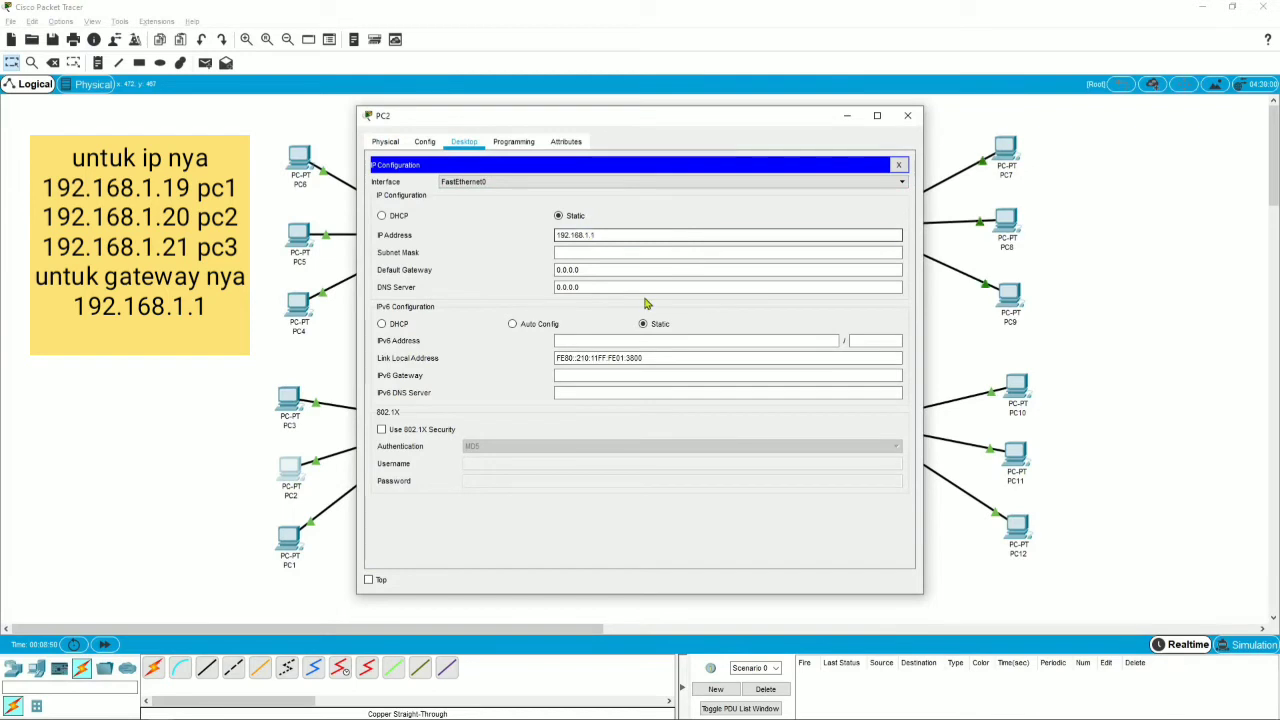
text(0)
key(Tab)
key(Tab)
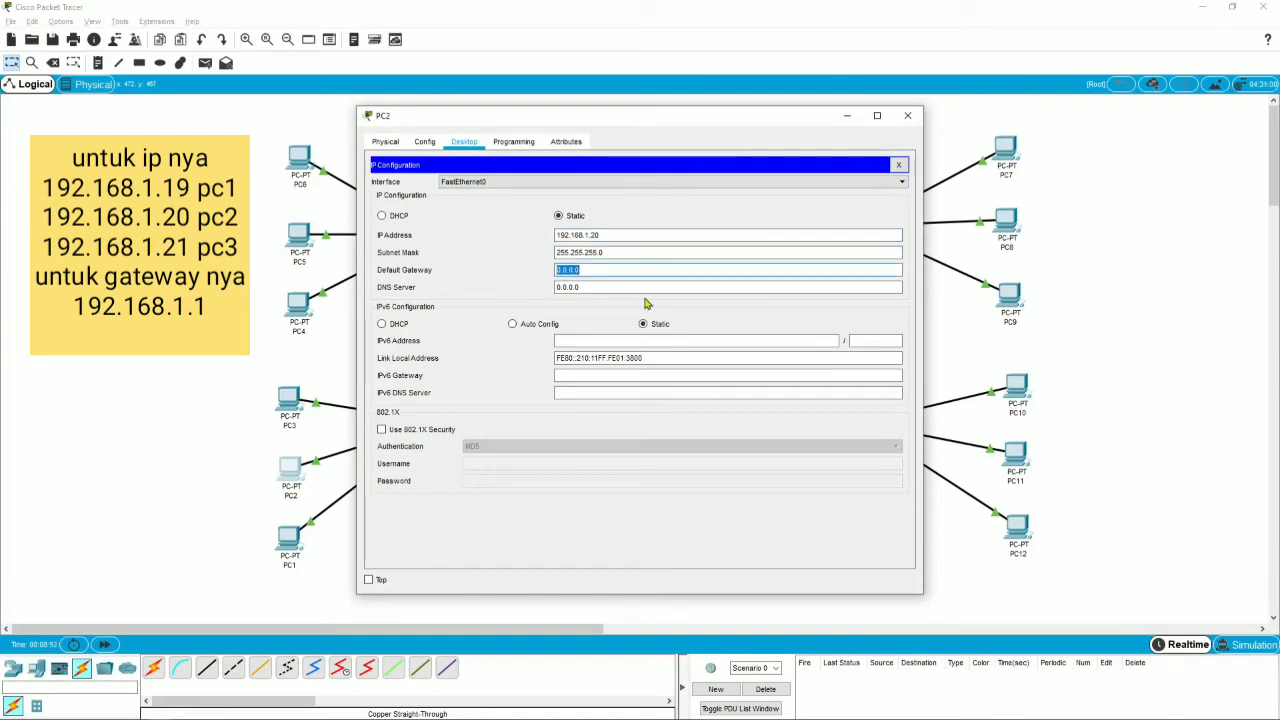
text(192.168.1.1)
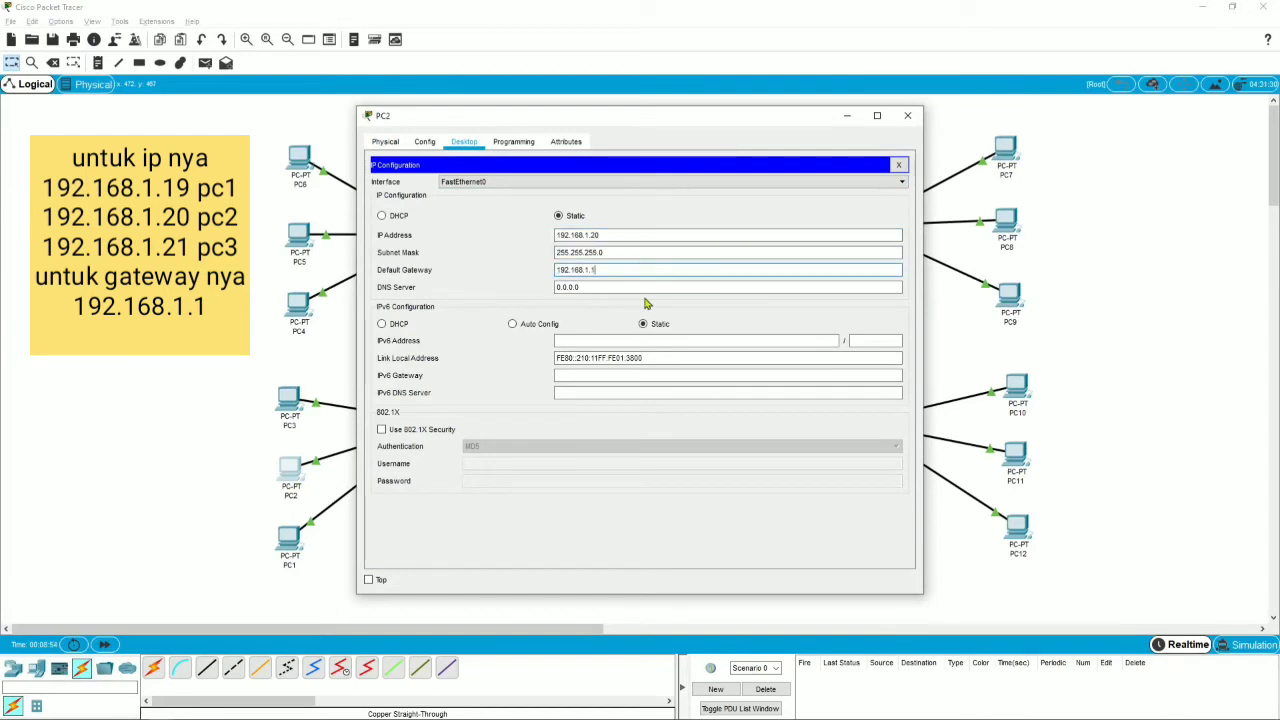
click(907, 115)
- Configure PC3 with static IP address 192.168.1.21, subnet mask 255.255.255.0 and default gateway 192.168.1.1
click(298, 402)
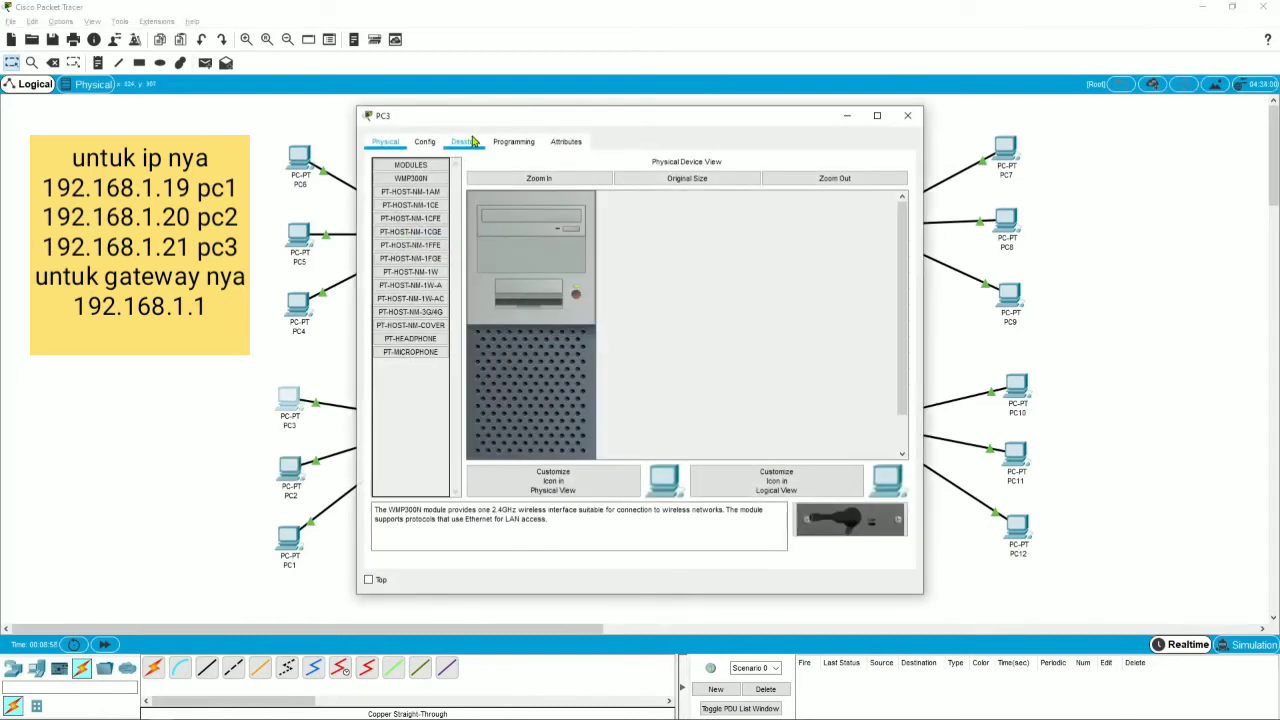
click(472, 141)
click(439, 187)
click(581, 240)
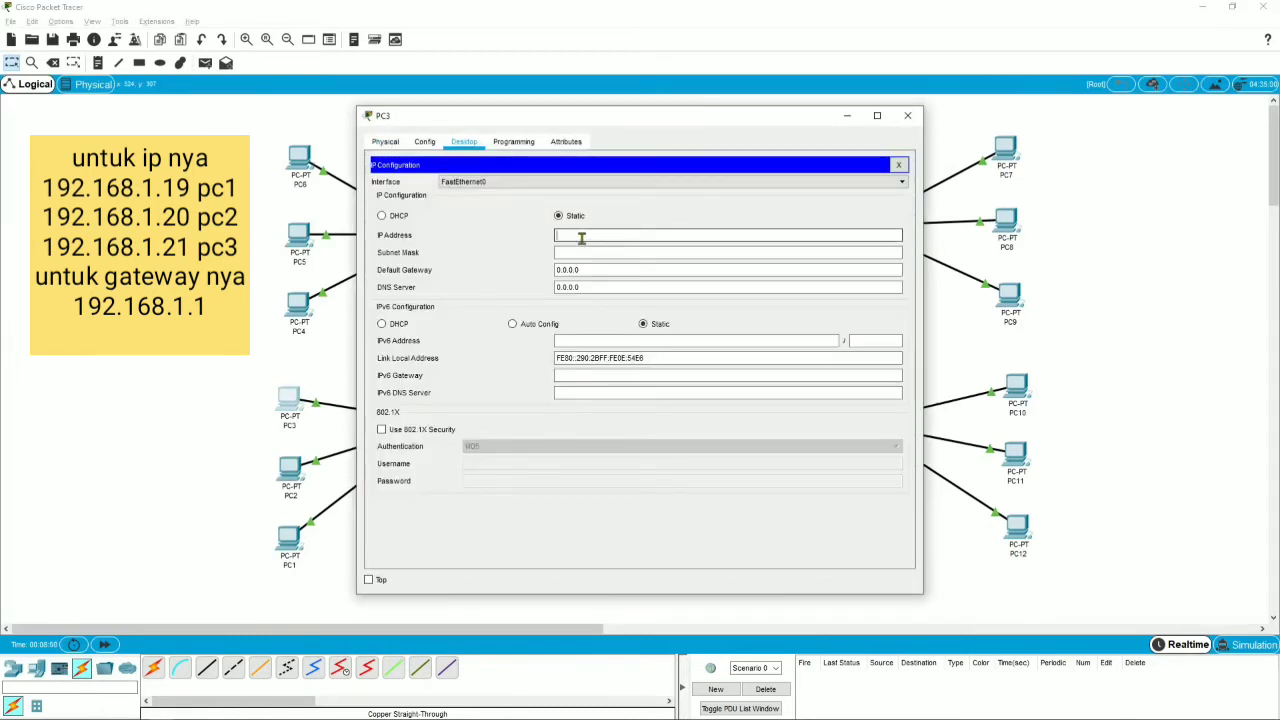
text(192.168.1.1)
text(1)
key(Tab)
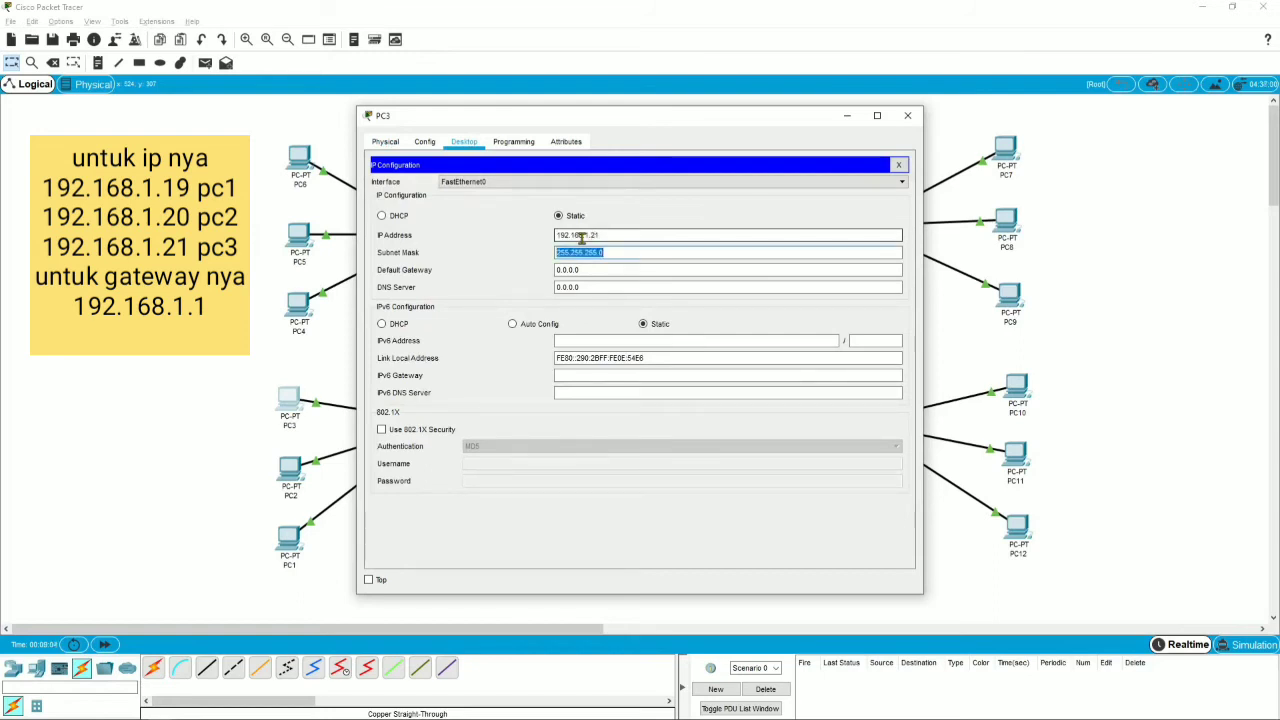
key(Tab)
text(192.168.1.1)
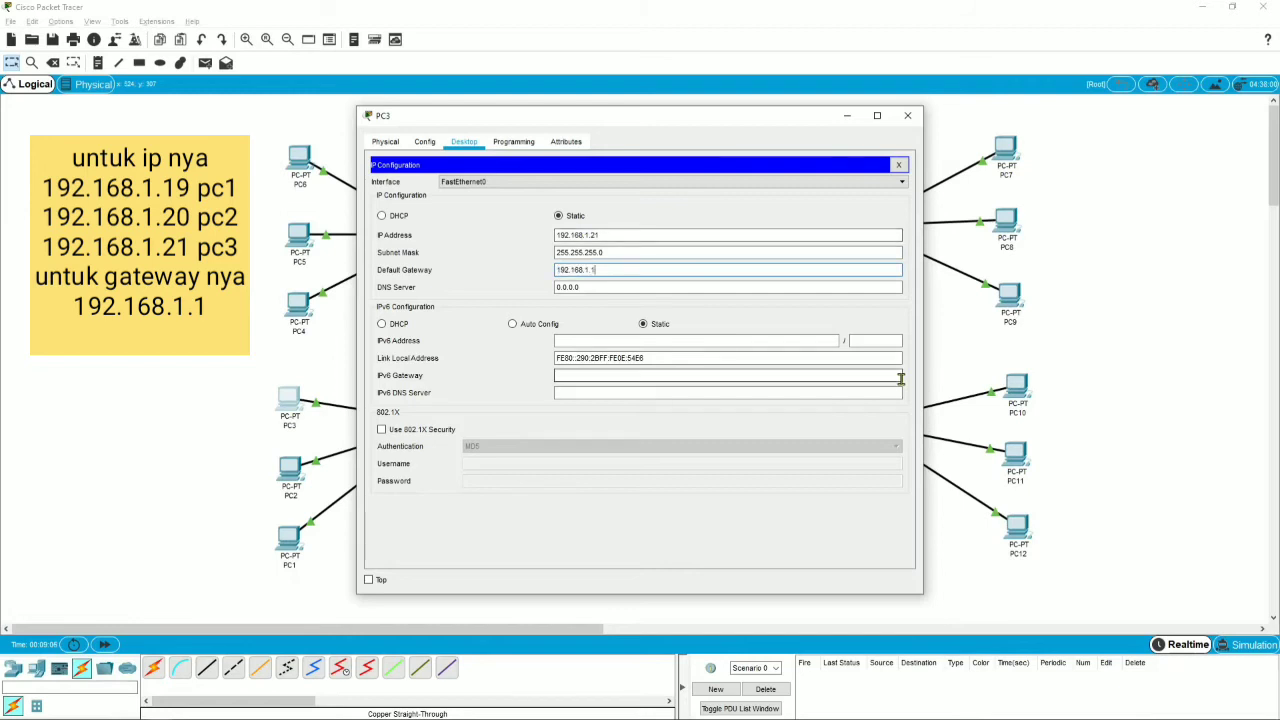
click(907, 115)
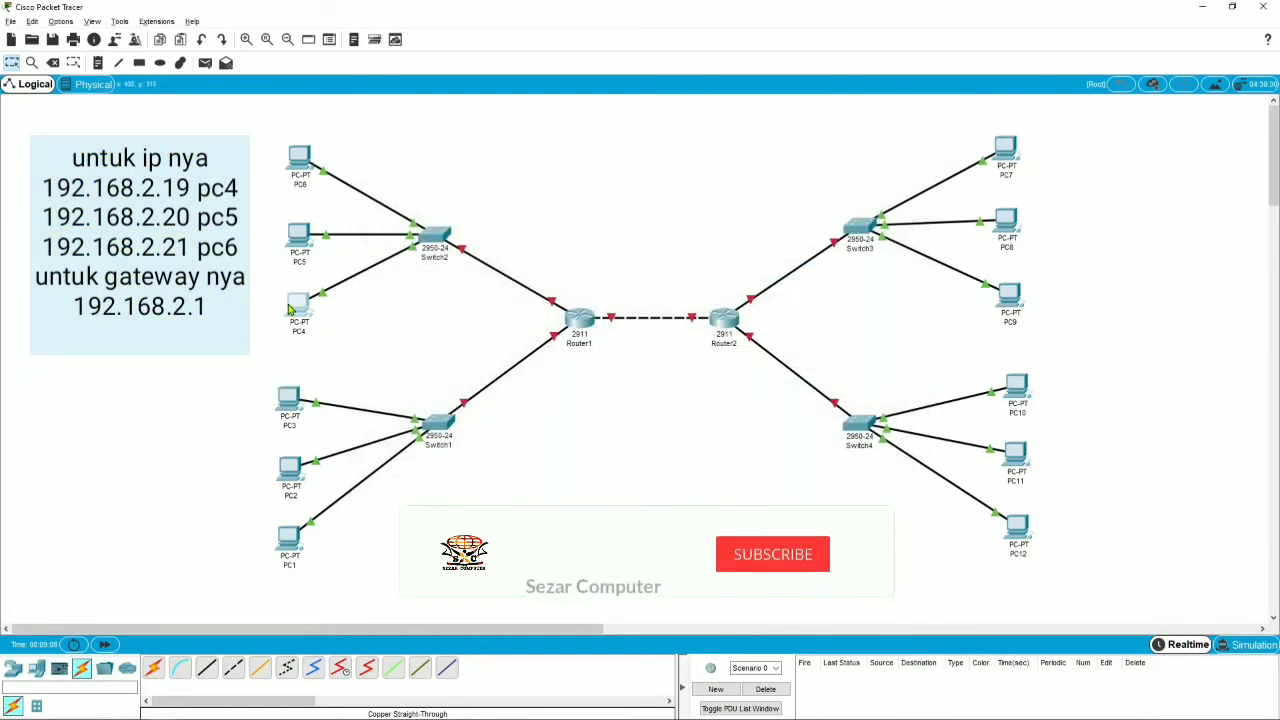
- Configure PC4 with static IP address 192.168.2.19, subnet mask 255.255.255.0 and default gateway 192.168.2.1
click(296, 305)
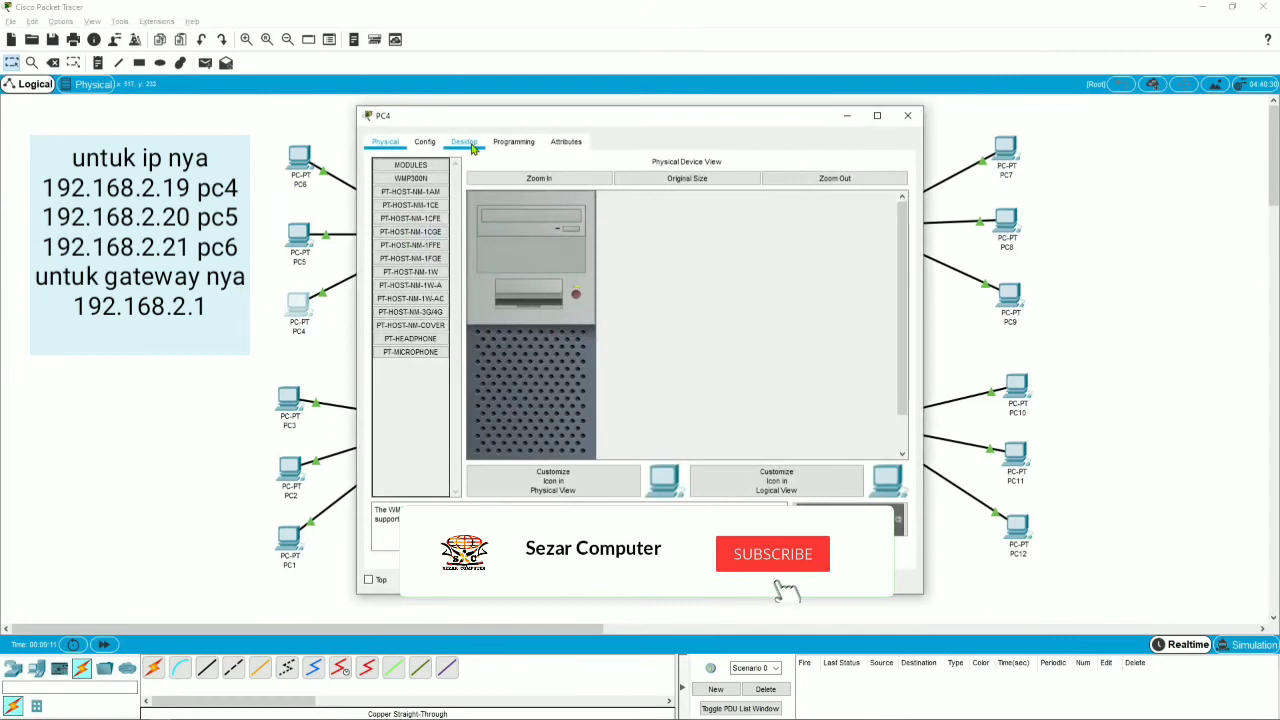
click(464, 142)
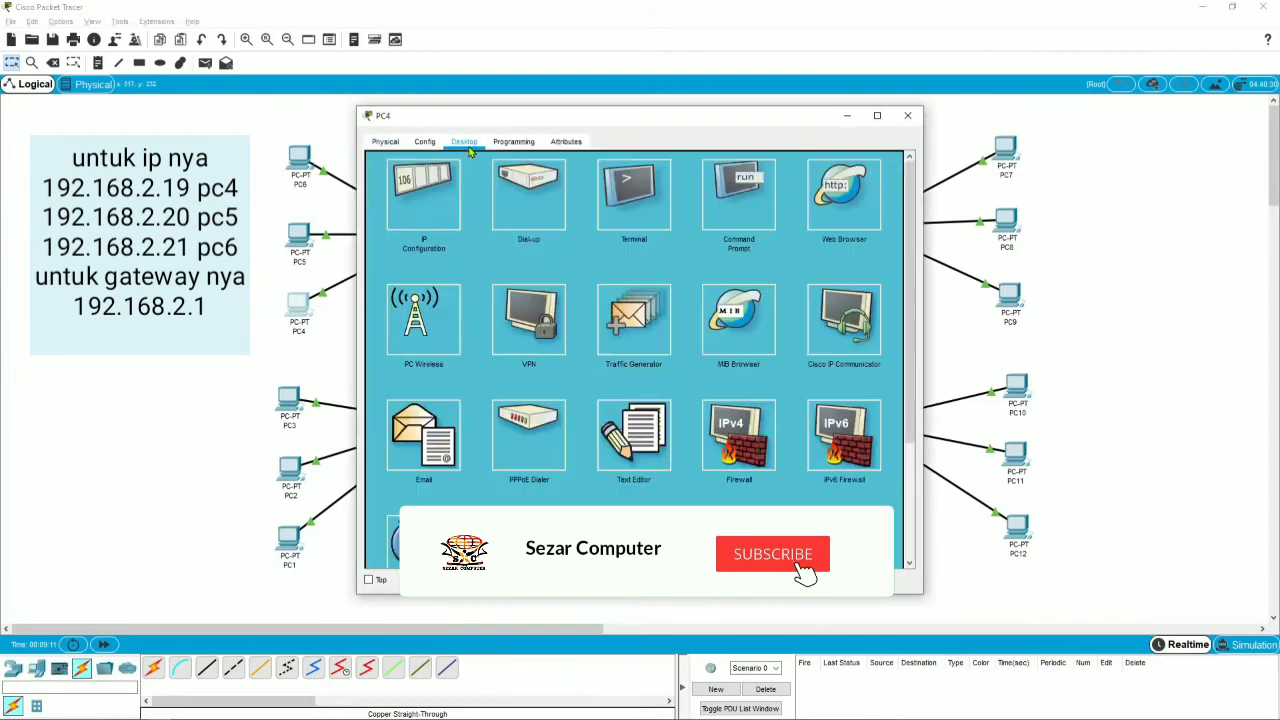
click(424, 192)
click(582, 234)
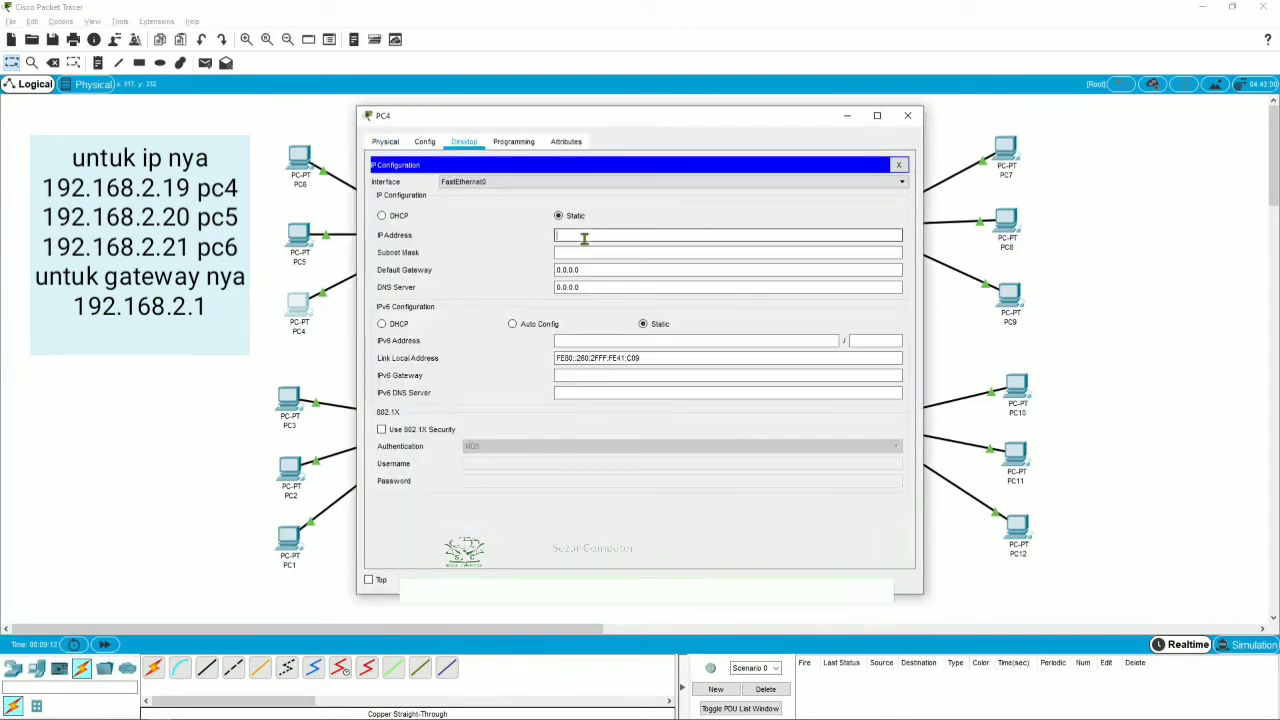
text(192.168.2.1)
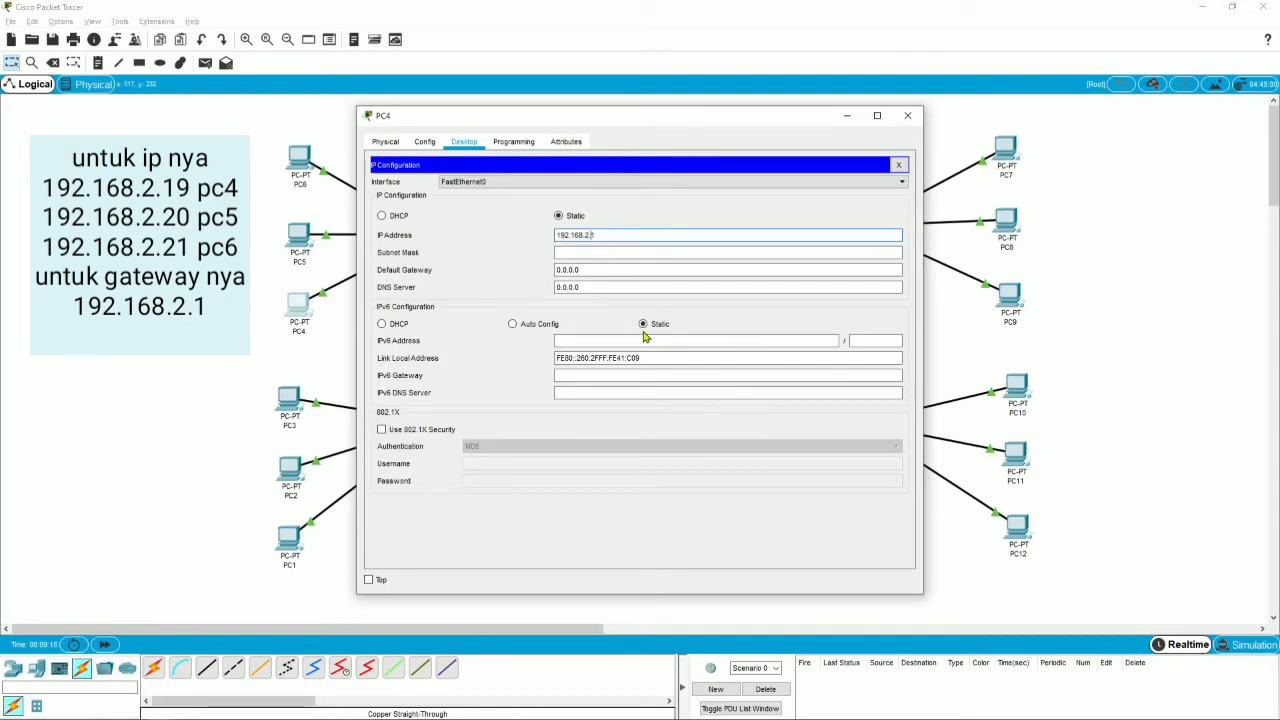
text(9)
key(Tab)
key(Tab)
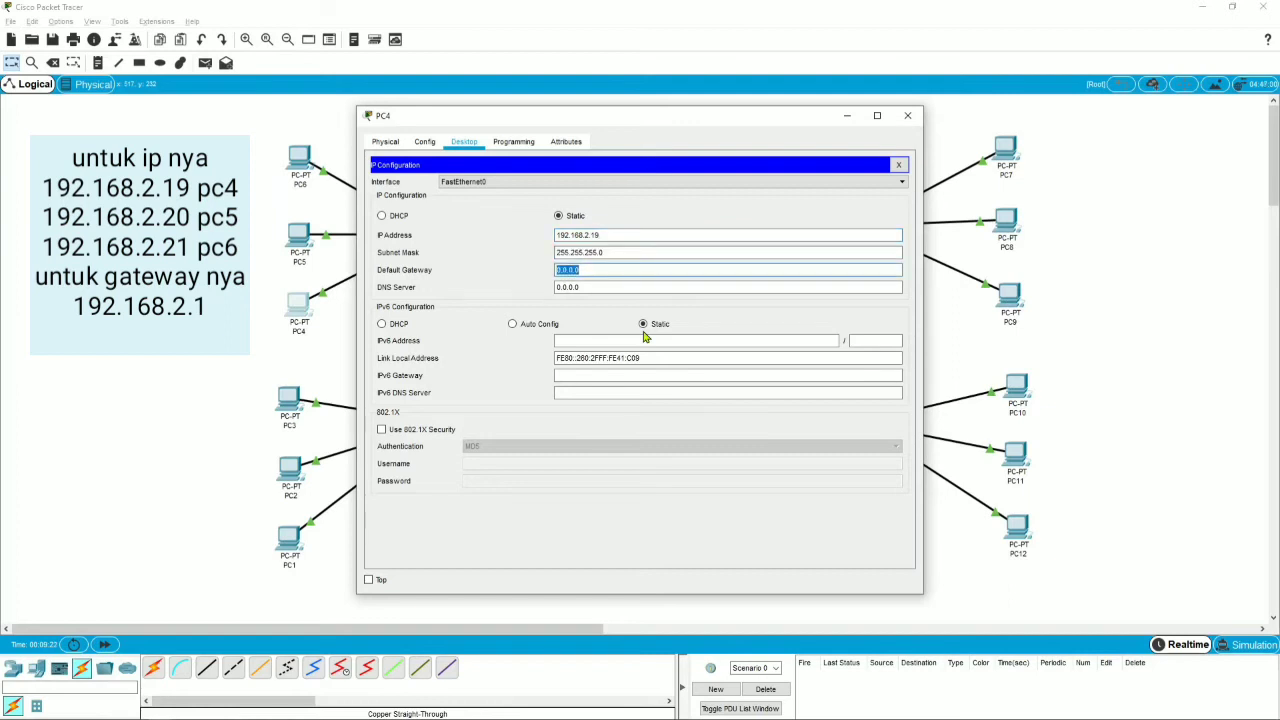
text(192.168.1.1)
key(Left)
key(Left)
key(ctrl+a)
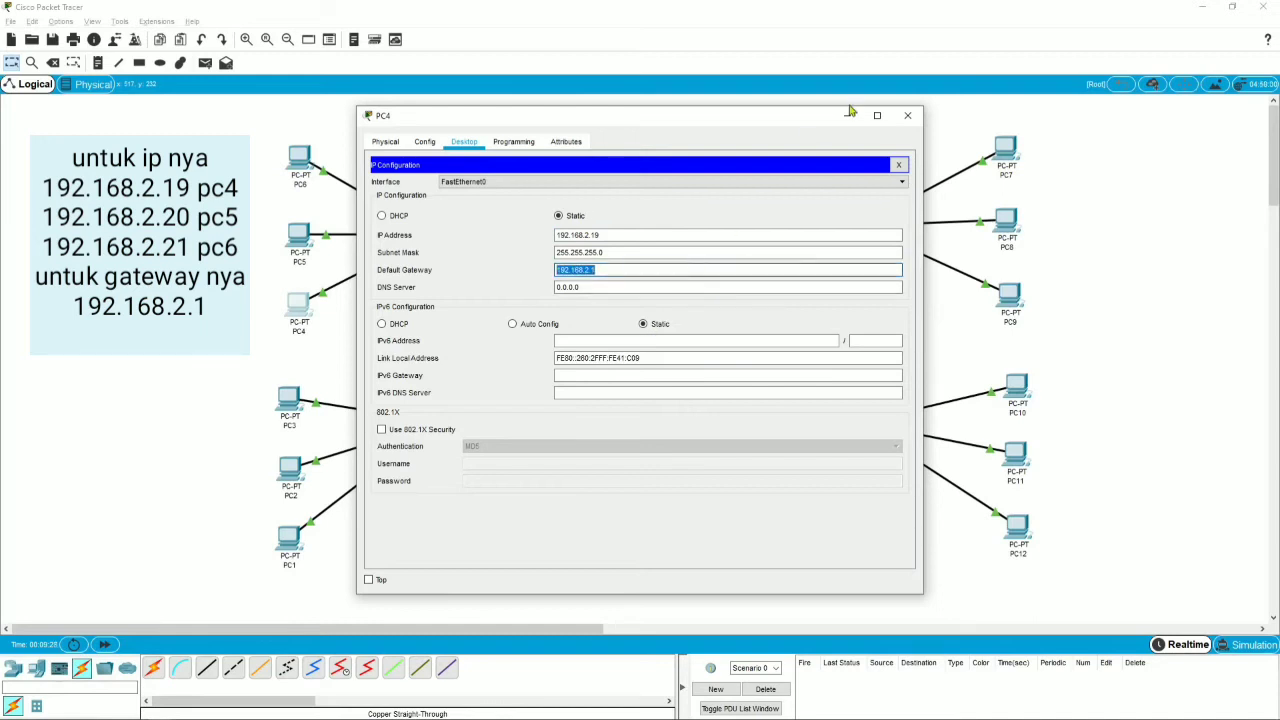
click(907, 117)
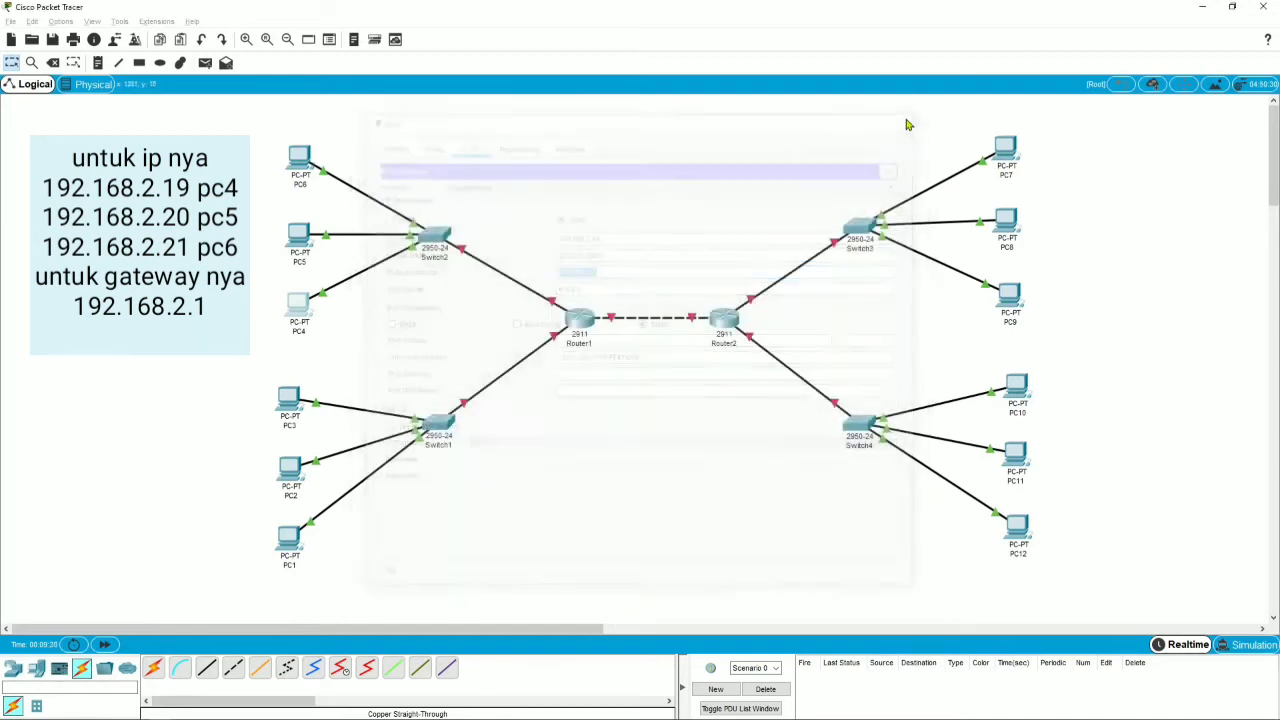
- Configure PC5 with static IP address 192.168.2.20, subnet mask 255.255.255.0 and default gateway 192.168.2.1
click(296, 240)
click(464, 141)
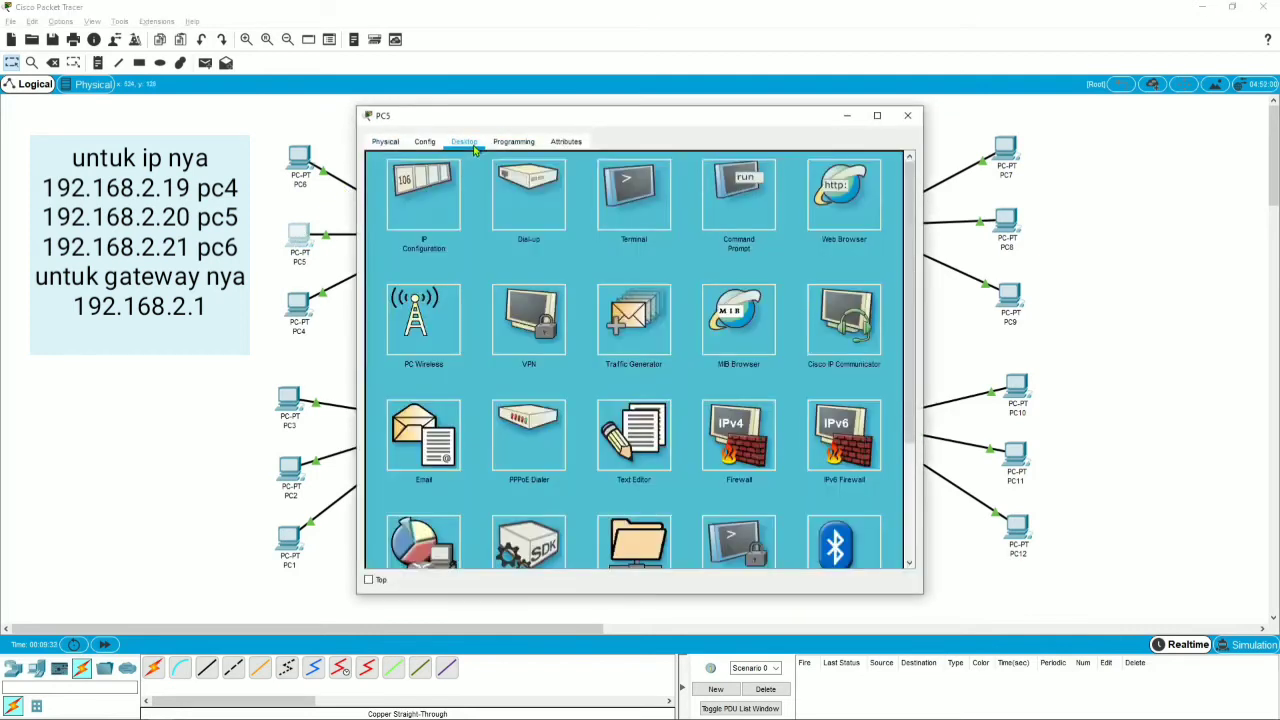
click(424, 195)
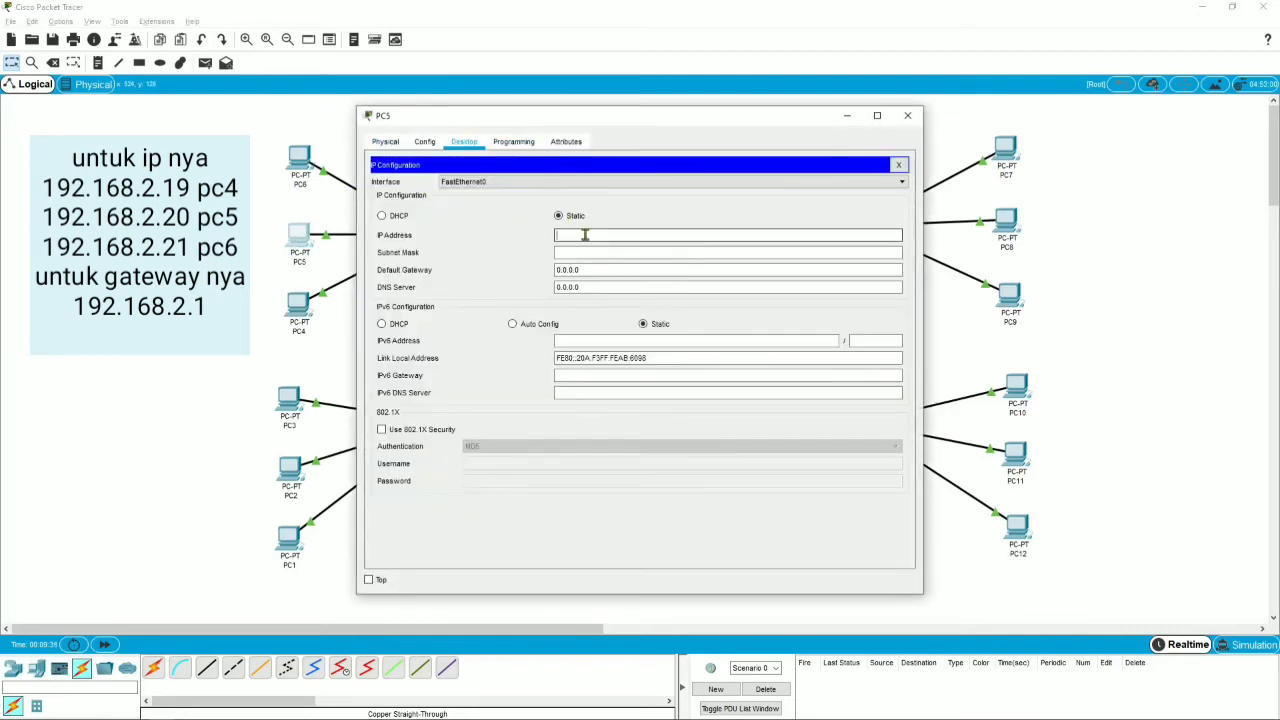
text(192.168.2.20)
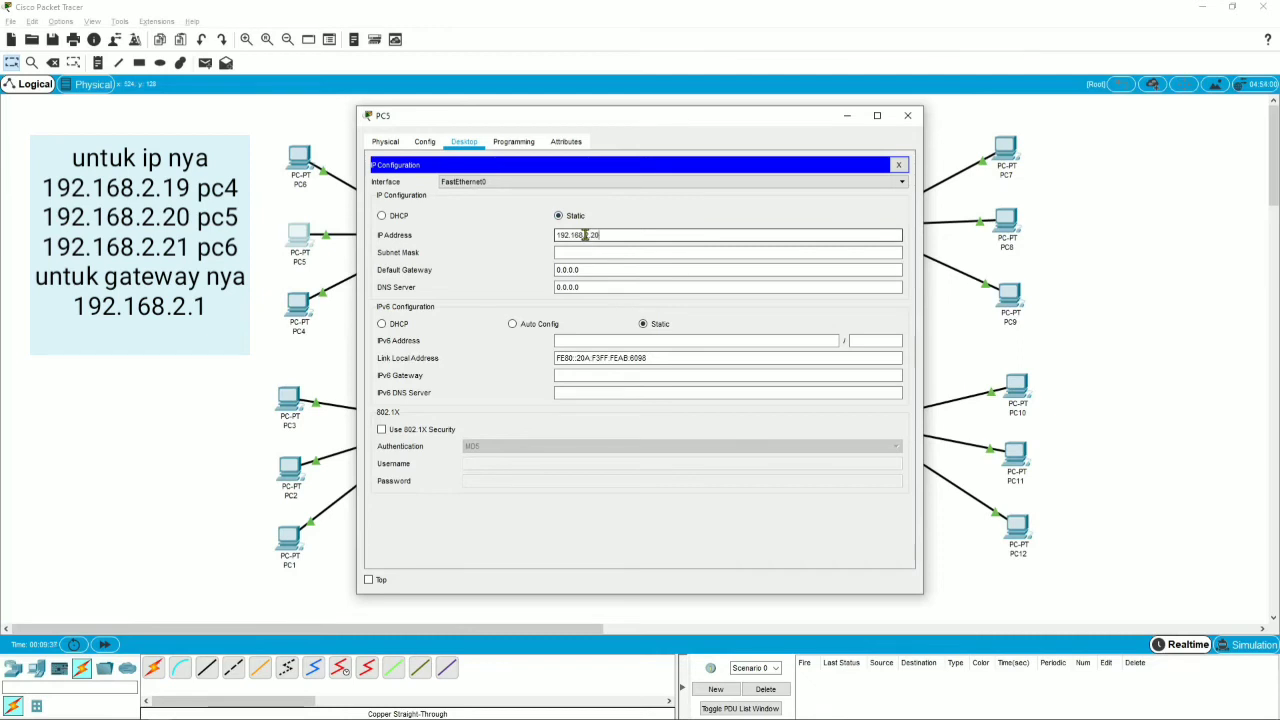
key(Tab)
key(Tab)
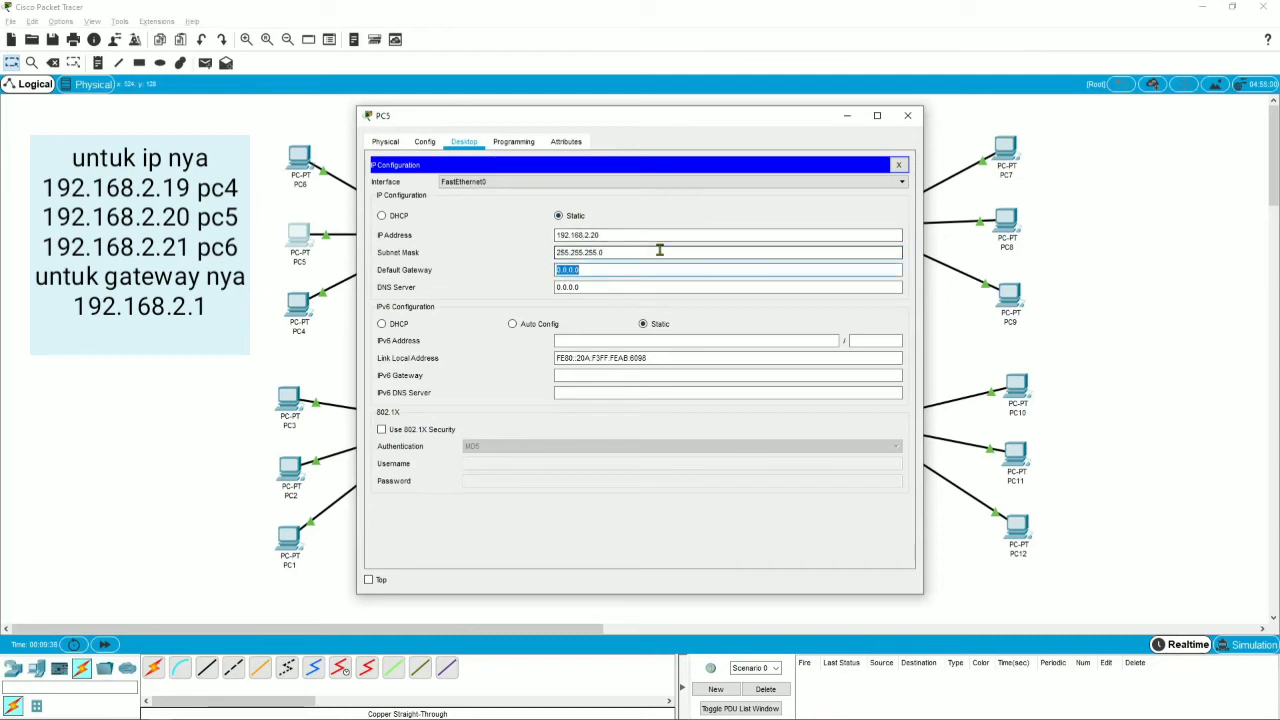
text(192.168.2.1)
click(907, 115)
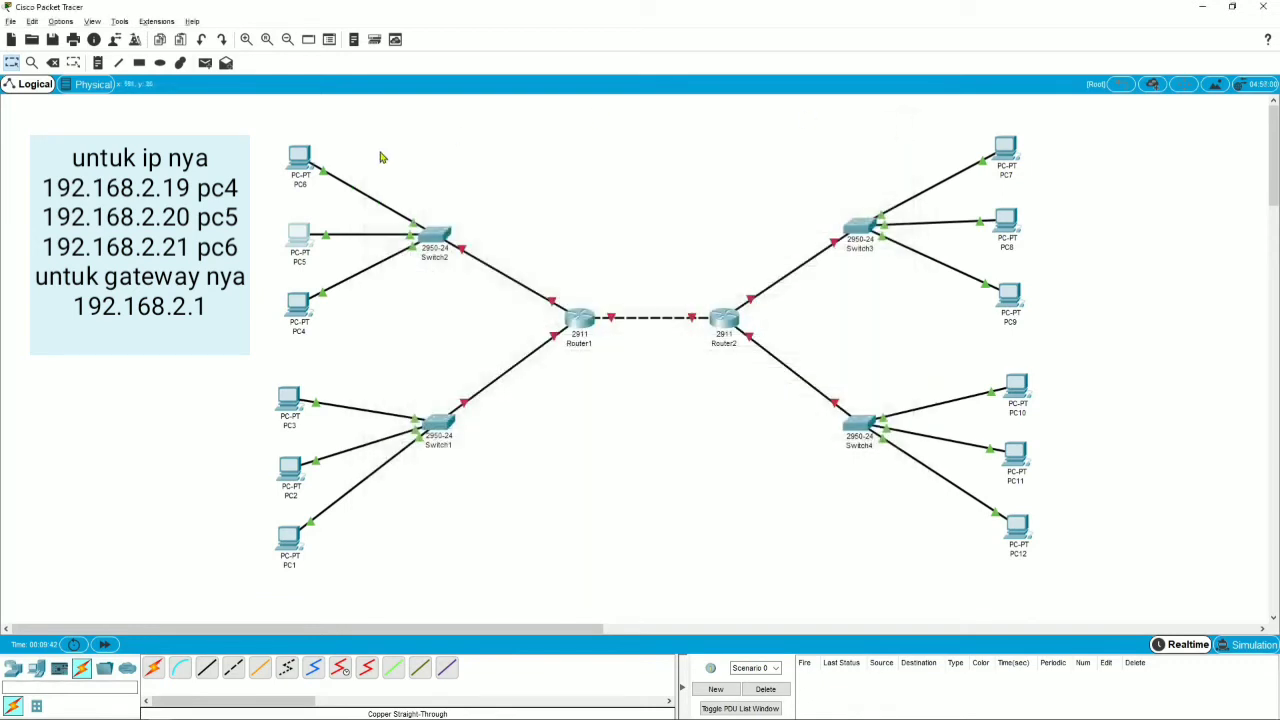
- Configure PC6 with static IP address 192.168.2.21, subnet mask 255.255.255.0 and default gateway 192.168.2.1
click(300, 160)
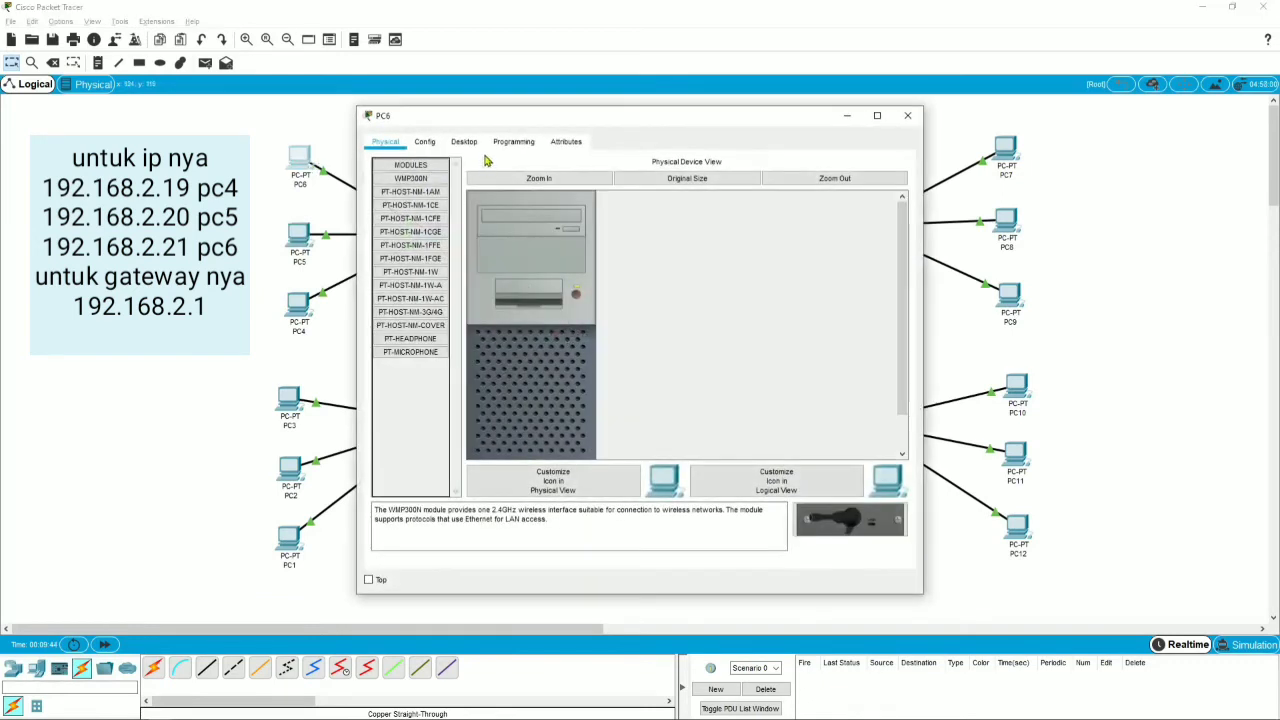
click(464, 142)
click(421, 180)
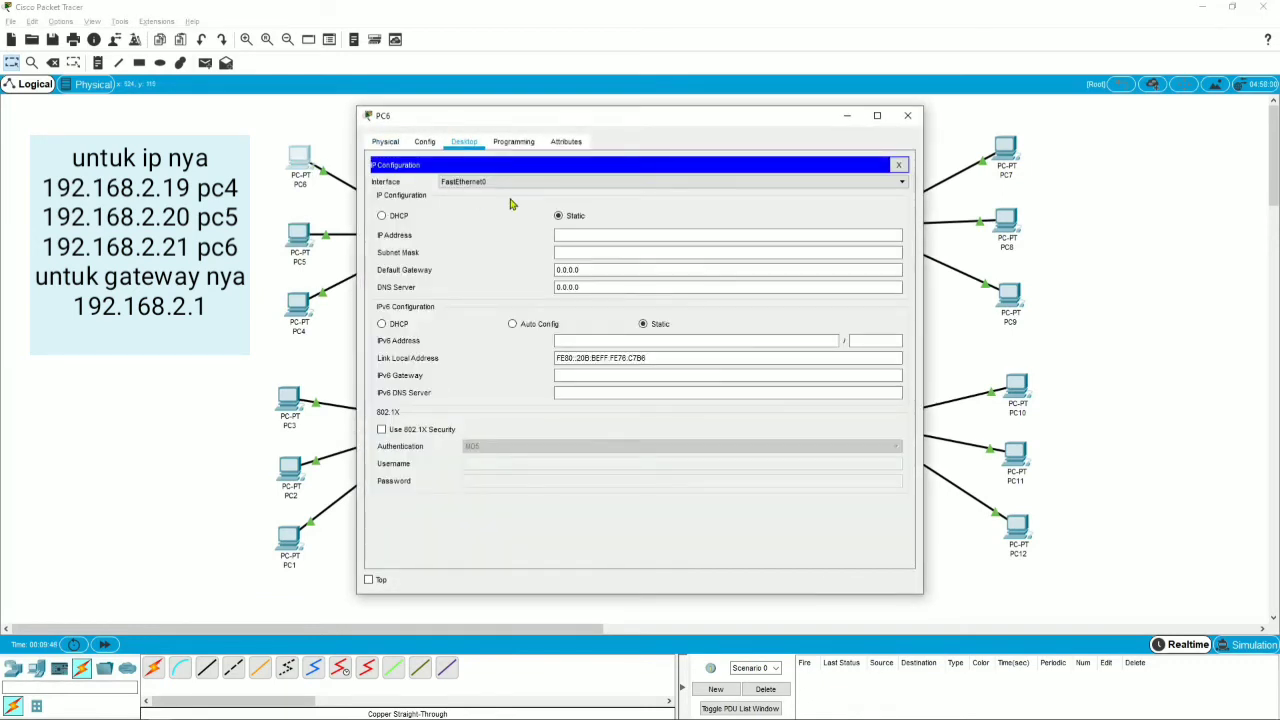
click(577, 235)
text(192.168.2.1)
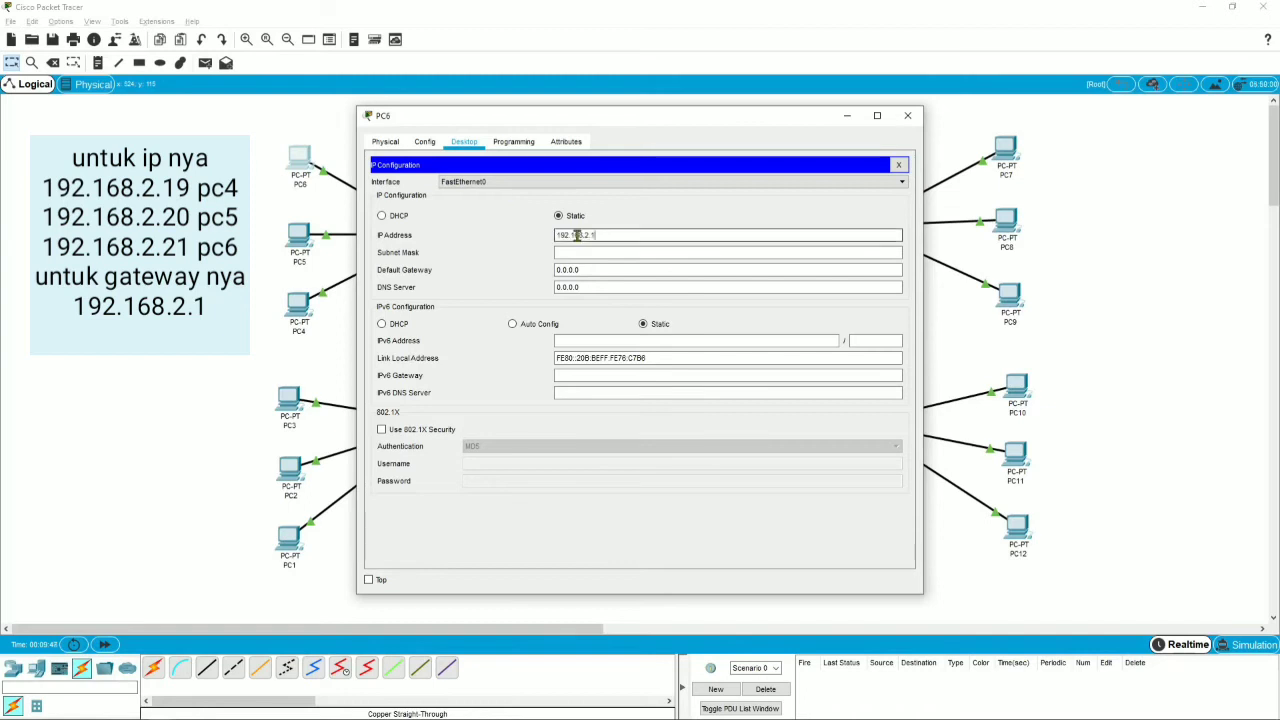
text(1)
key(Tab)
key(Tab)
text(192.168.2.1)
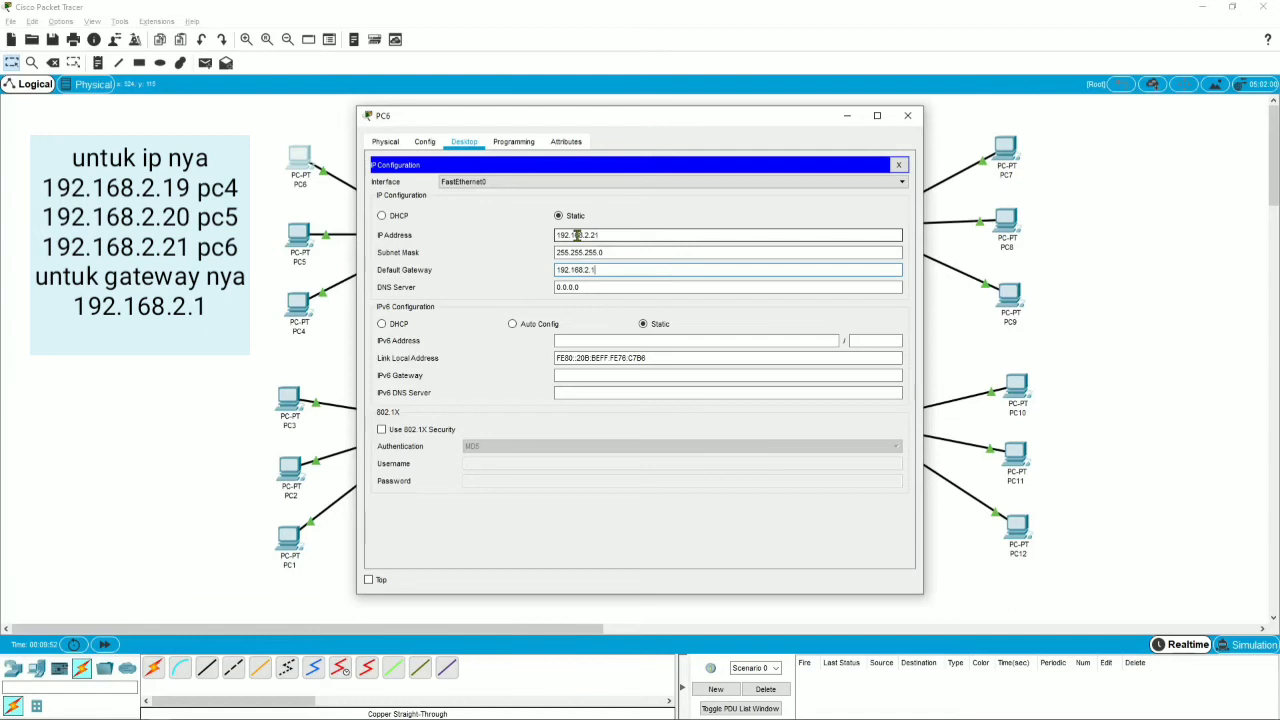
click(906, 118)
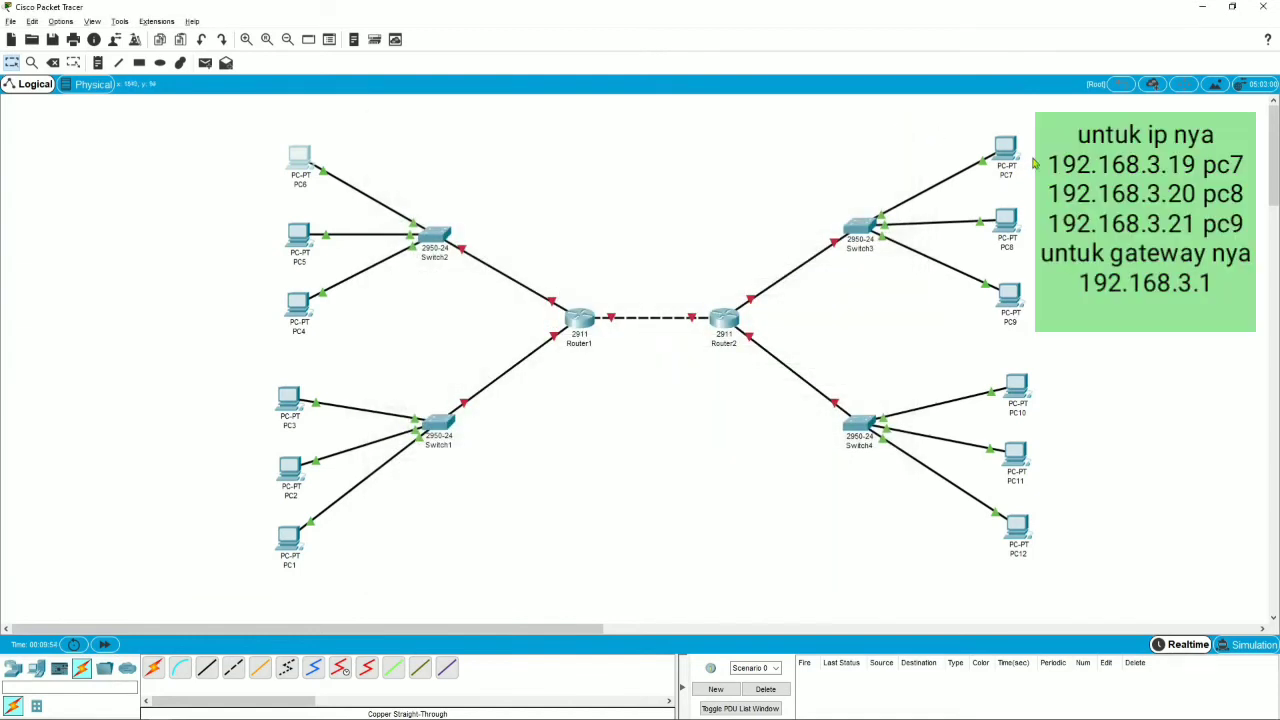
- Configure PC7 with static IP address 192.168.3.19, subnet mask 255.255.255.0 and default gateway 192.168.3.1
click(1008, 152)
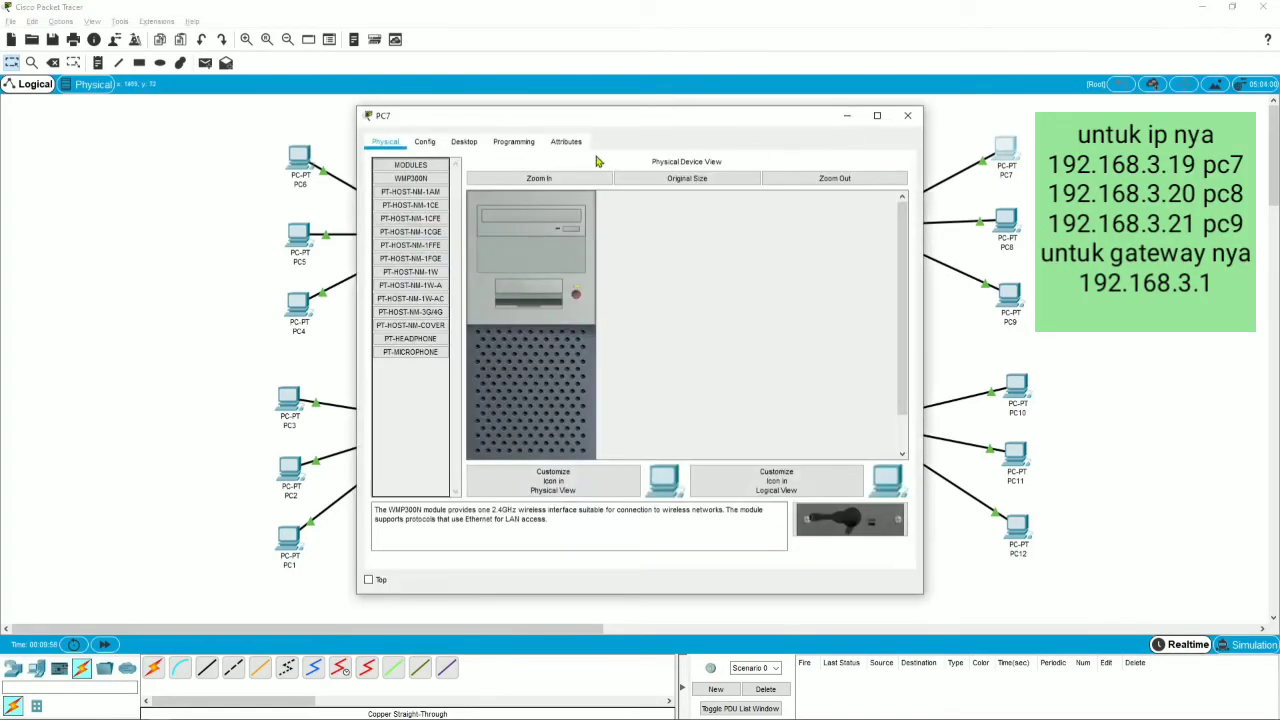
click(463, 143)
click(439, 193)
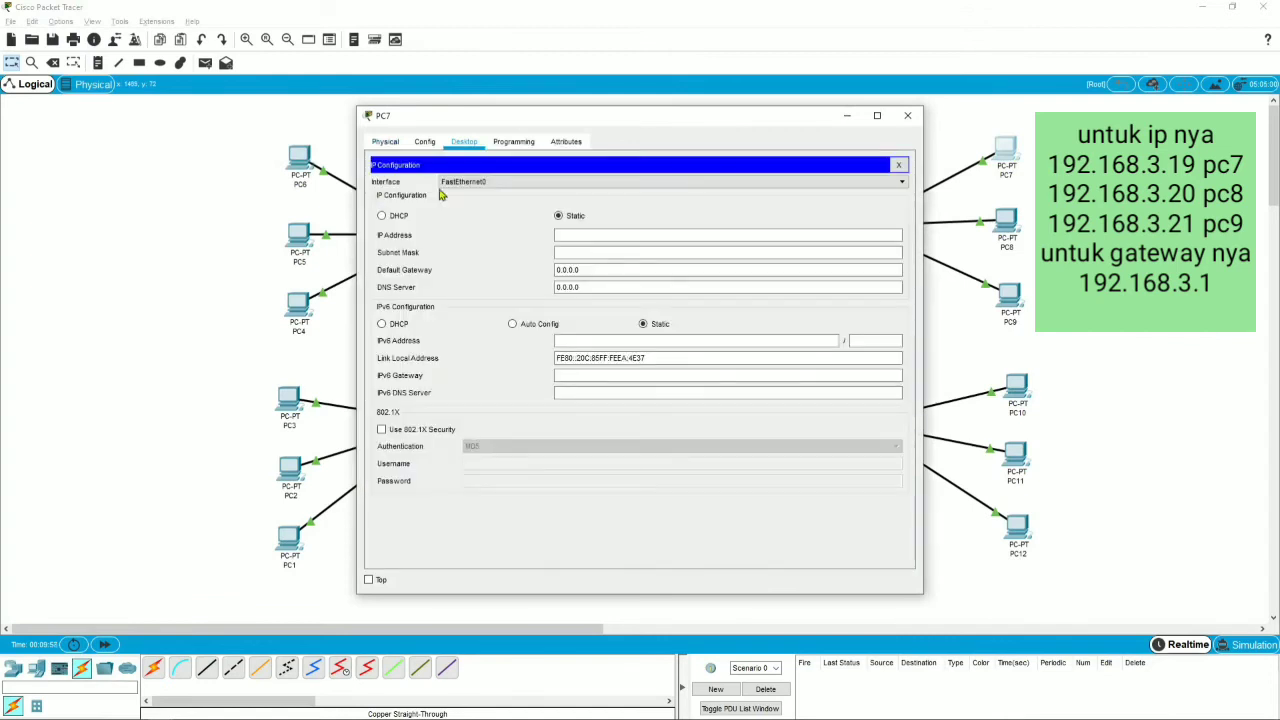
click(587, 235)
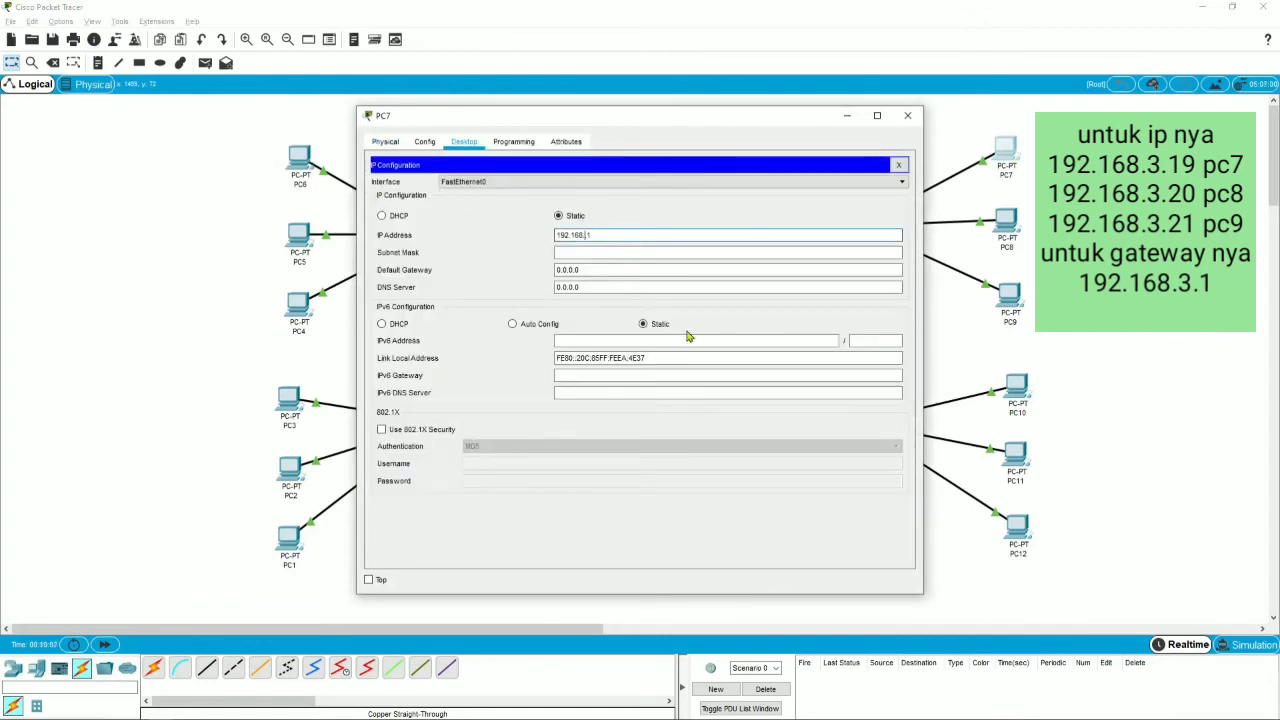
key(Tab)
key(Tab)
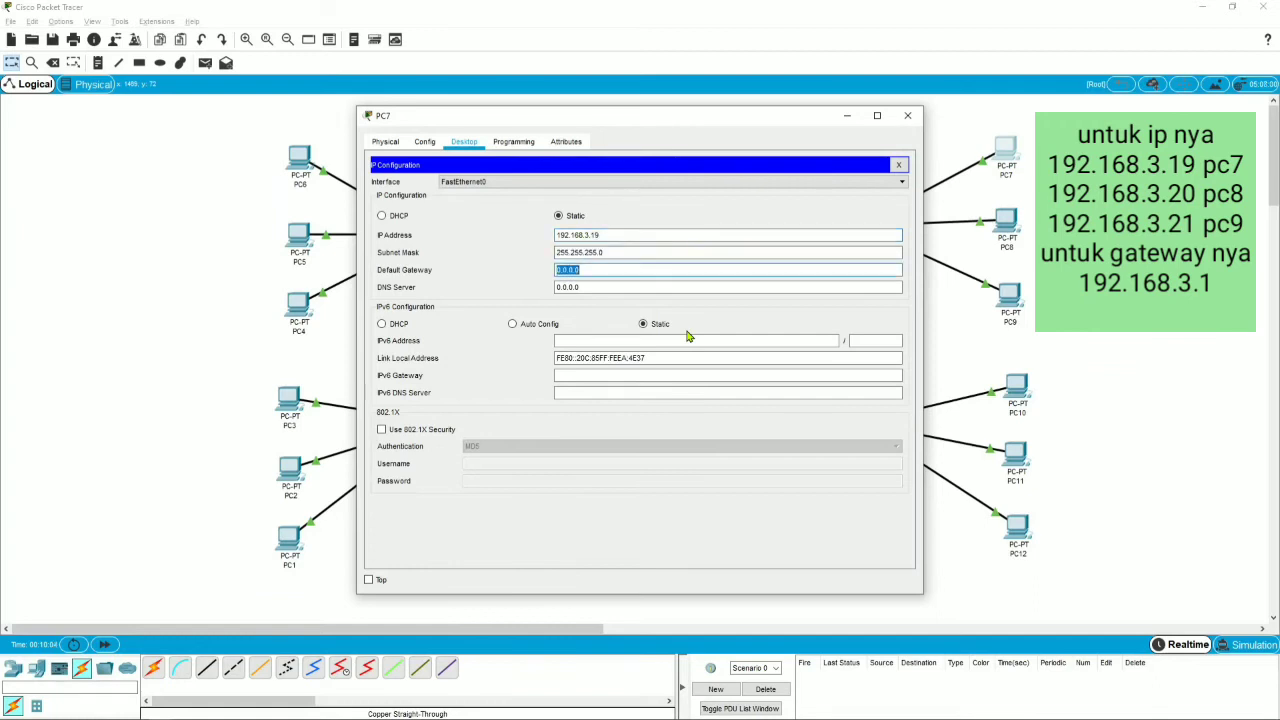
text(192.168.2.1)
key(BackSpace)
key(BackSpace)
text(3)
click(919, 117)
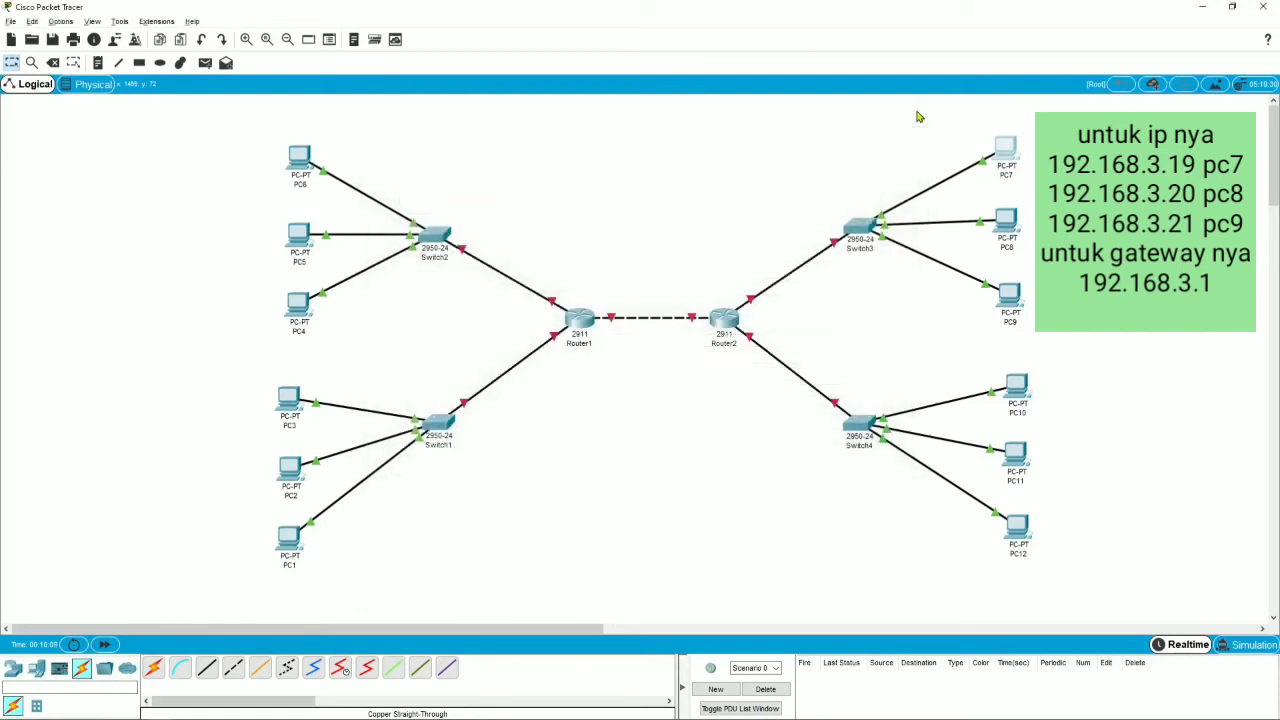
- Configure PC8 with static IP address 192.168.3.20, subnet mask 255.255.255.0 and default gateway 192.168.3.1, and copy the gateway address
click(1005, 222)
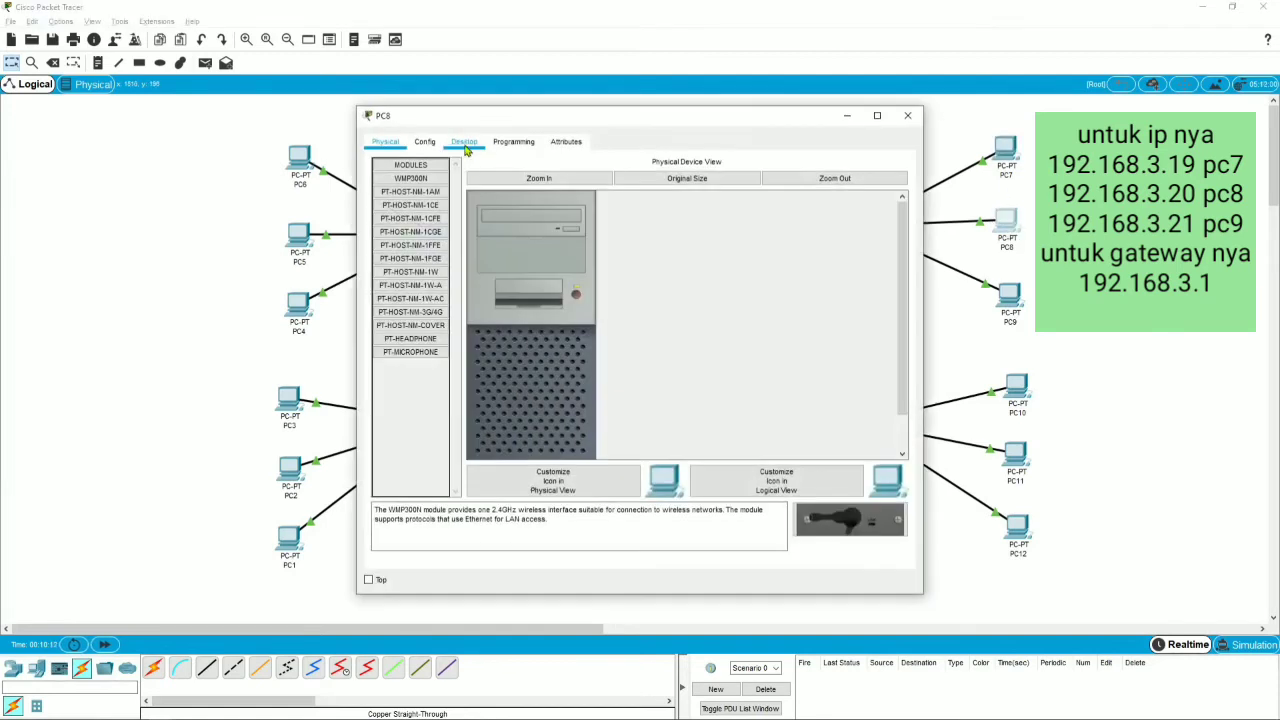
click(464, 141)
click(432, 195)
click(593, 236)
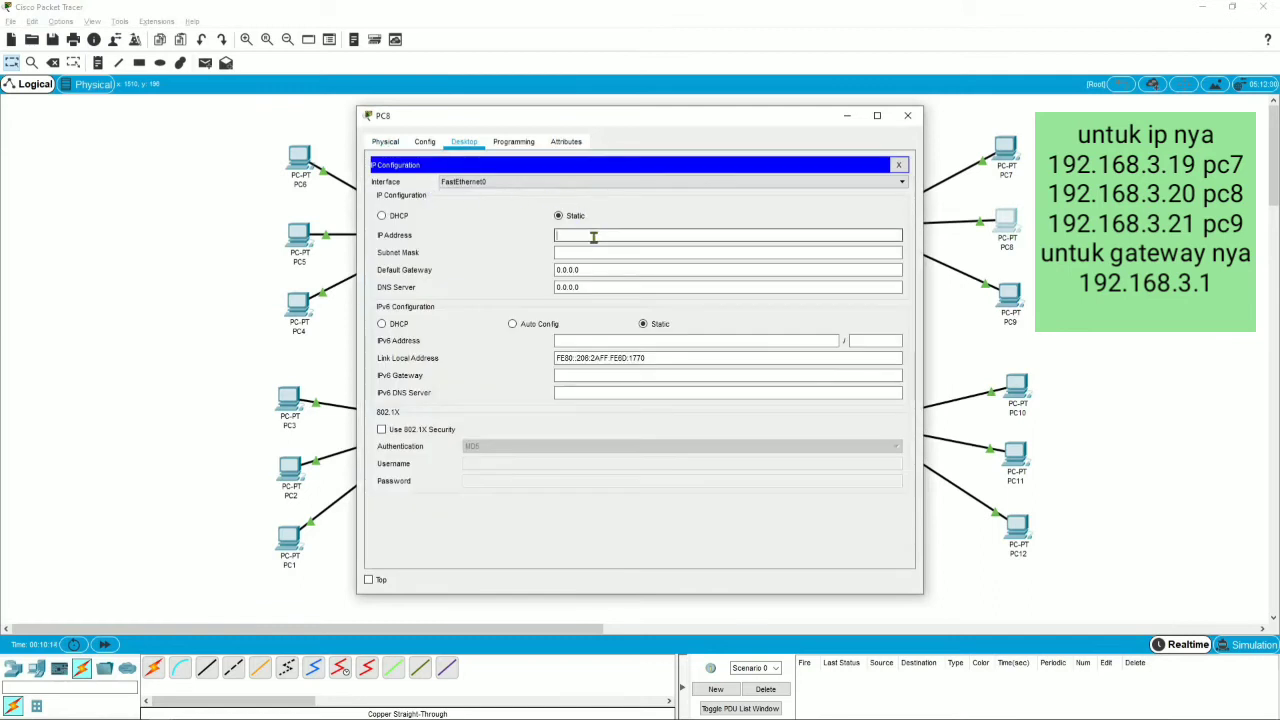
text(192.168.)
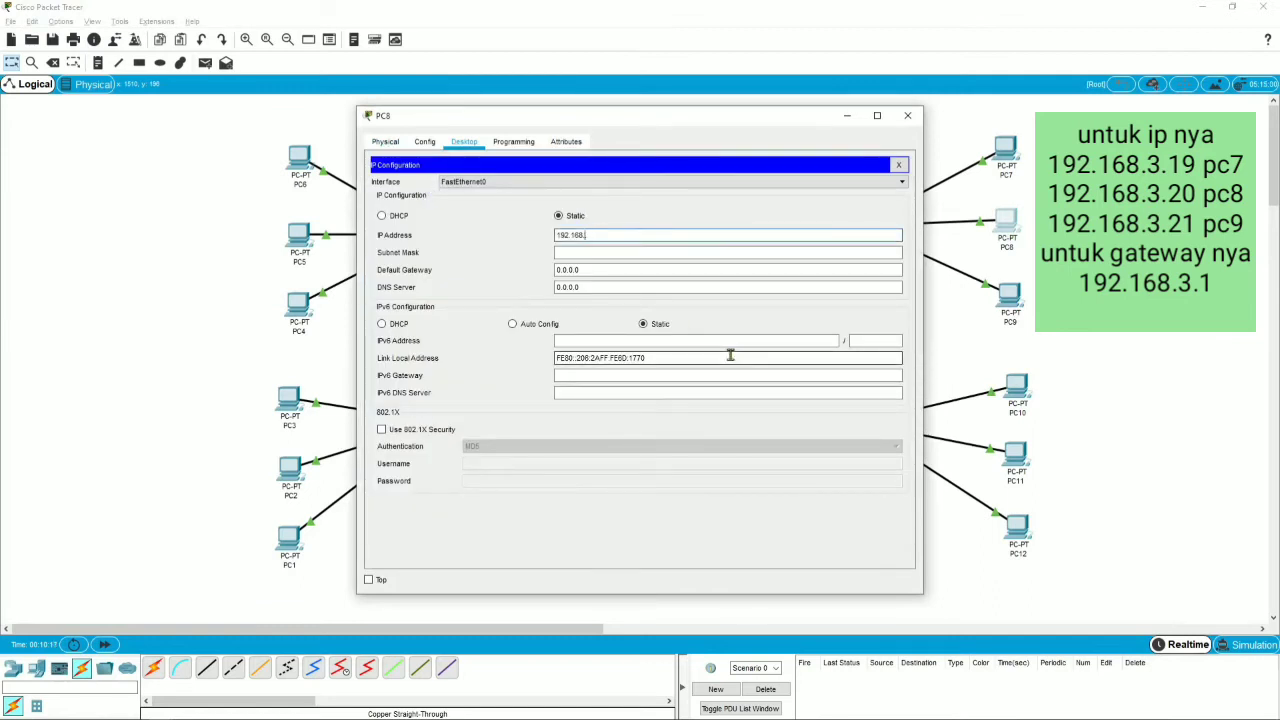
text(2.13.)
key(Tab)
key(Tab)
text(192.168.2.1)
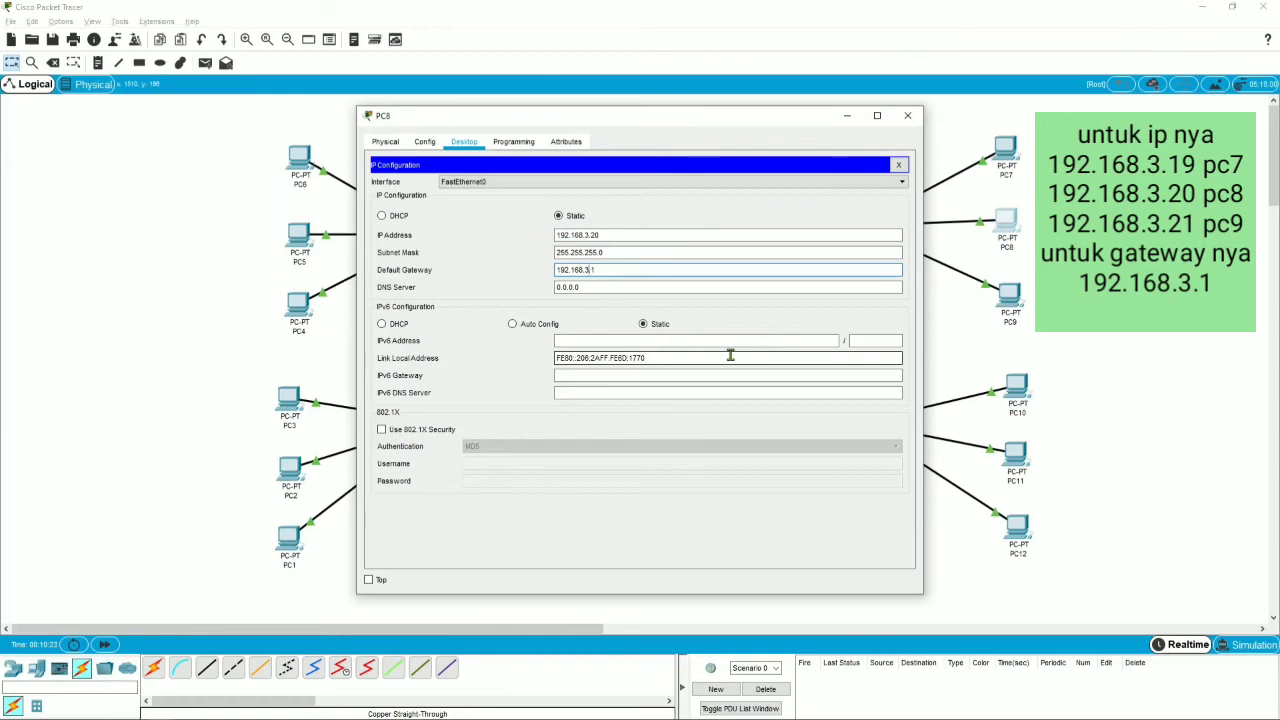
key(ctrl+a)
key(ctrl+c)
click(907, 115)
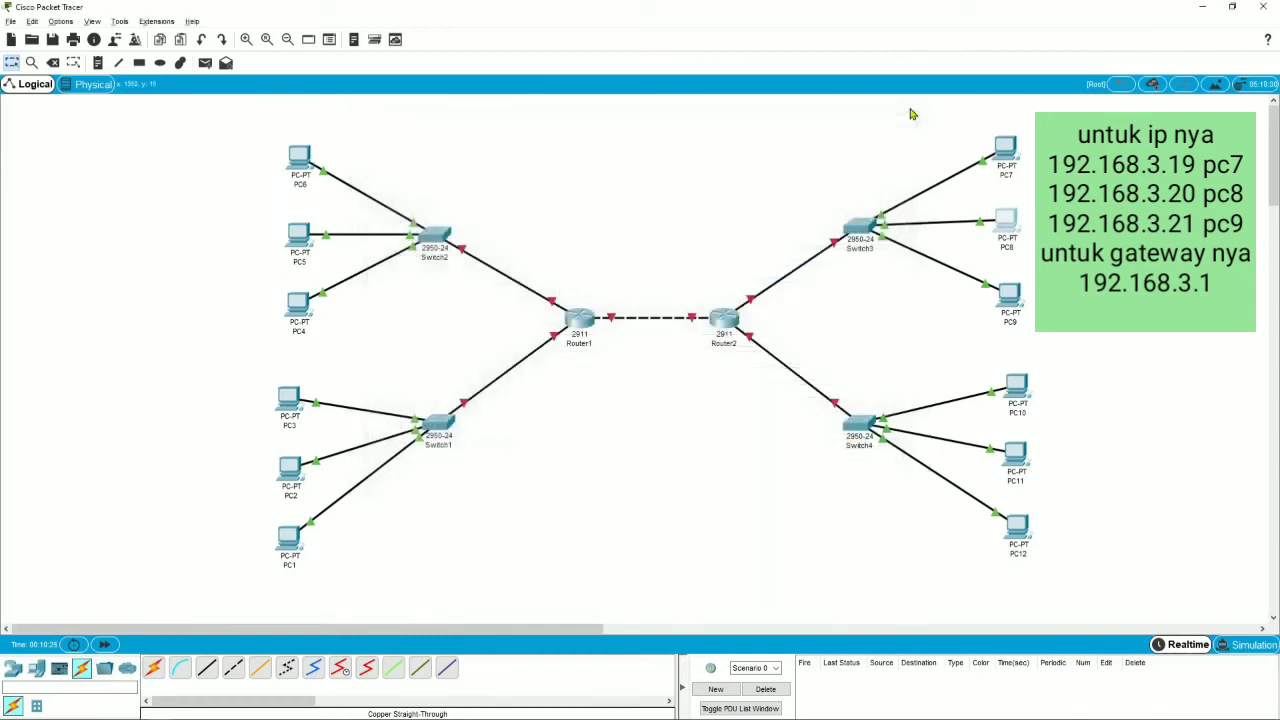
- Configure PC9 with static IP address 192.168.3.21, subnet mask 255.255.255.0 and default gateway 192.168.3.1, reusing the copied address
click(1008, 294)
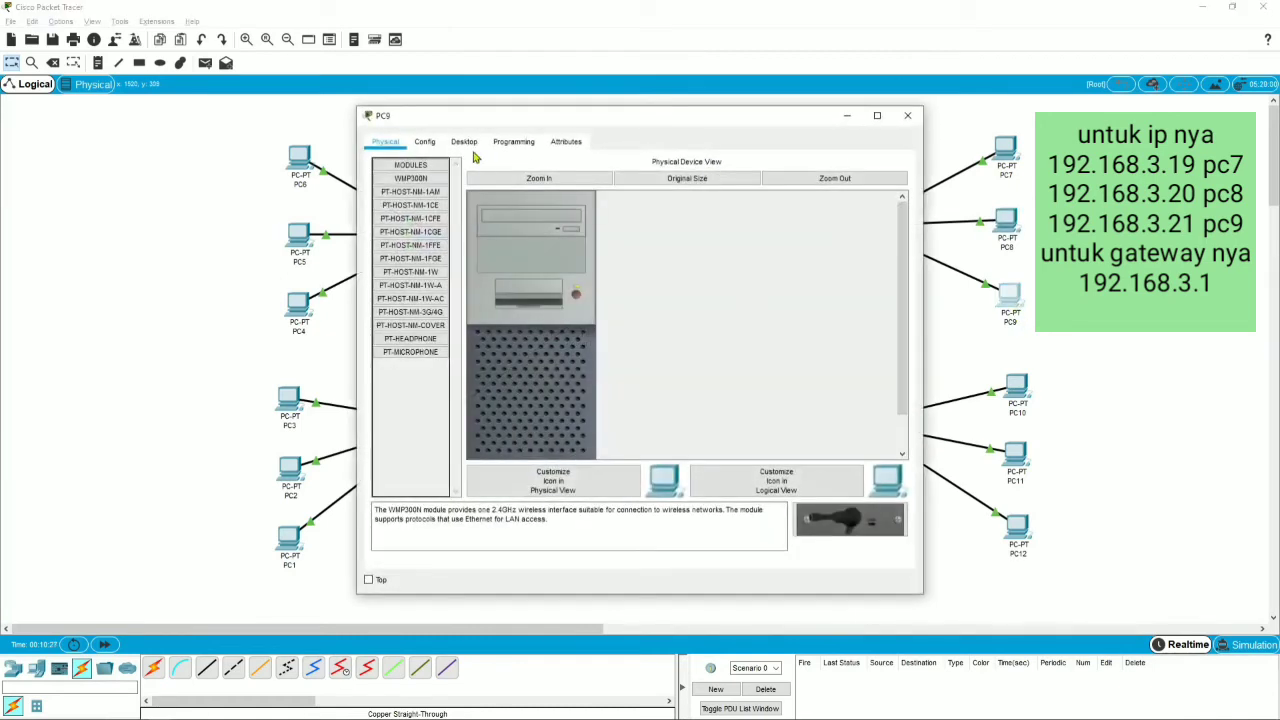
click(463, 141)
click(420, 203)
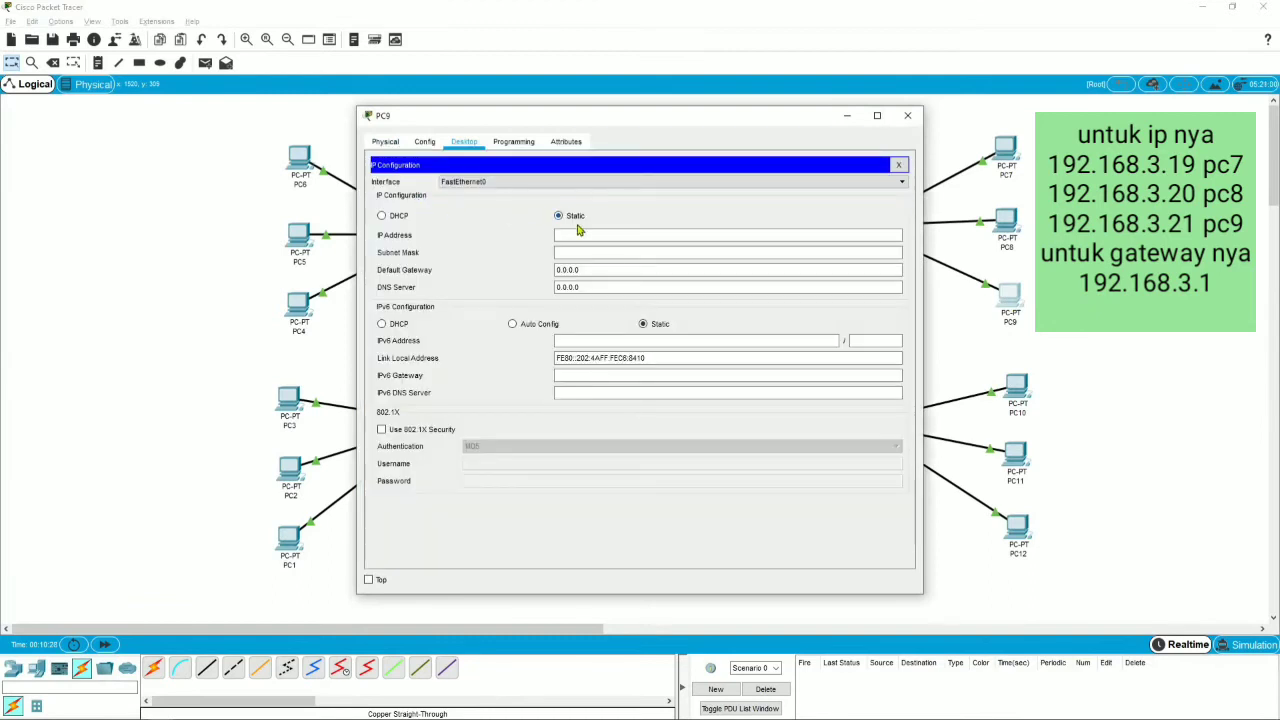
click(590, 235)
key(ctrl+v)
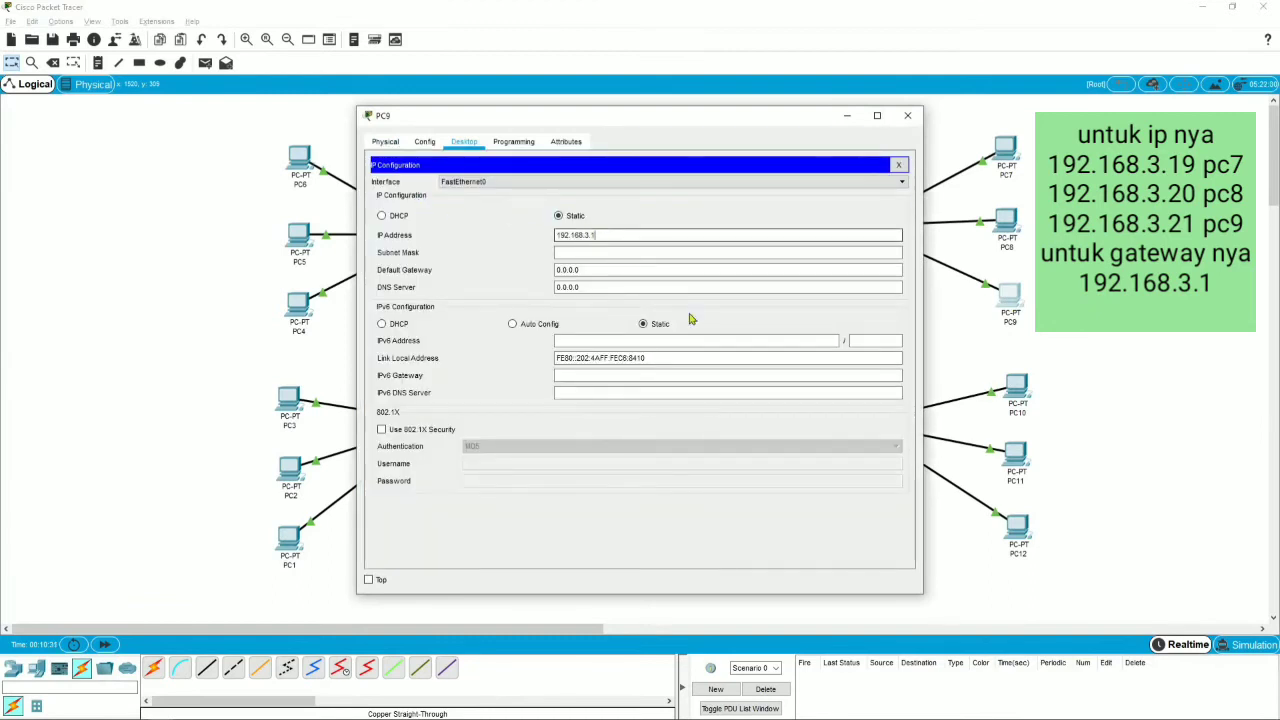
click(788, 338)
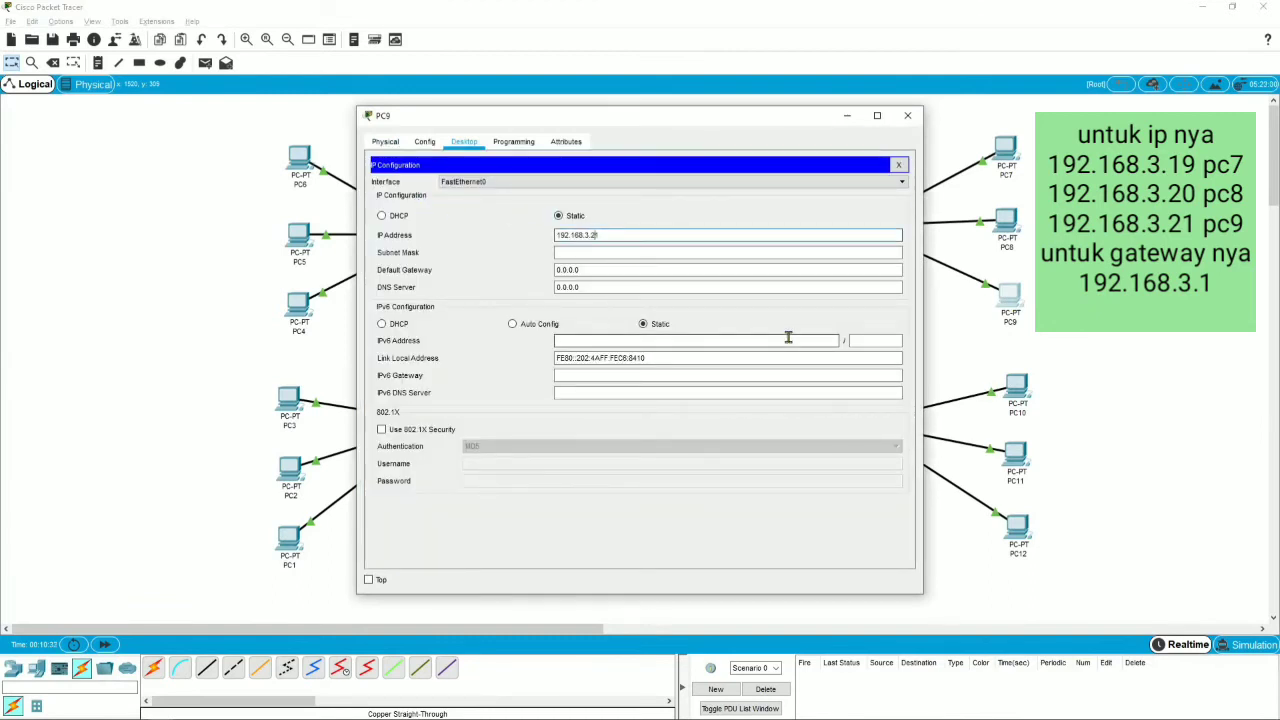
text(1)
key(Tab)
key(Tab)
key(ctrl+v)
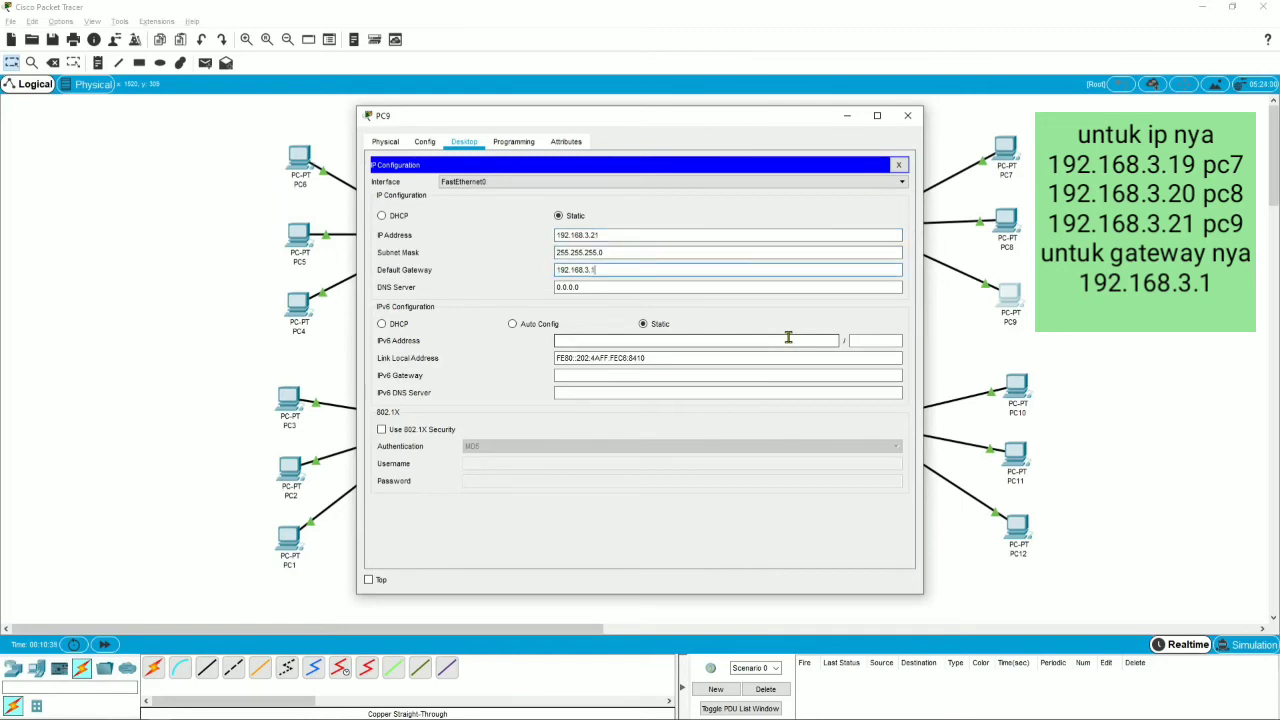
click(907, 115)
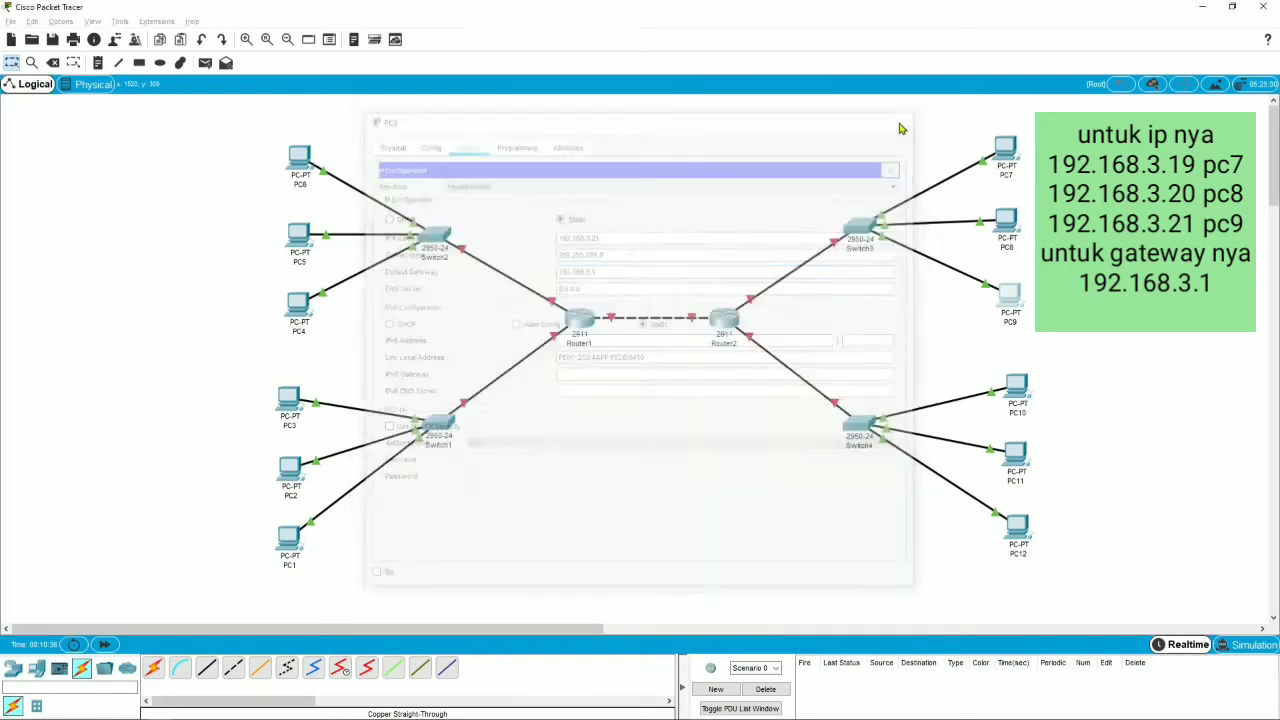
- Configure PC10 with static IP address 192.168.4.19, subnet mask 255.255.255.0 and default gateway 192.168.4.1, and copy the gateway address
click(1016, 385)
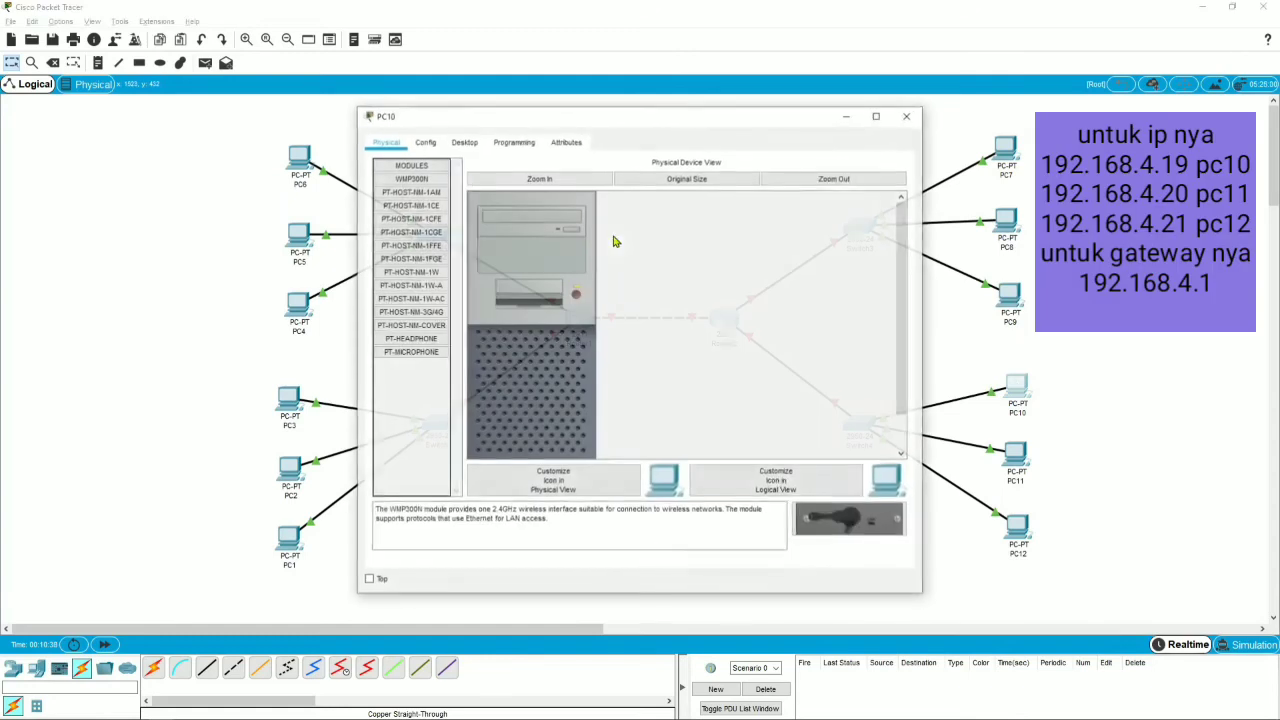
click(458, 145)
click(419, 183)
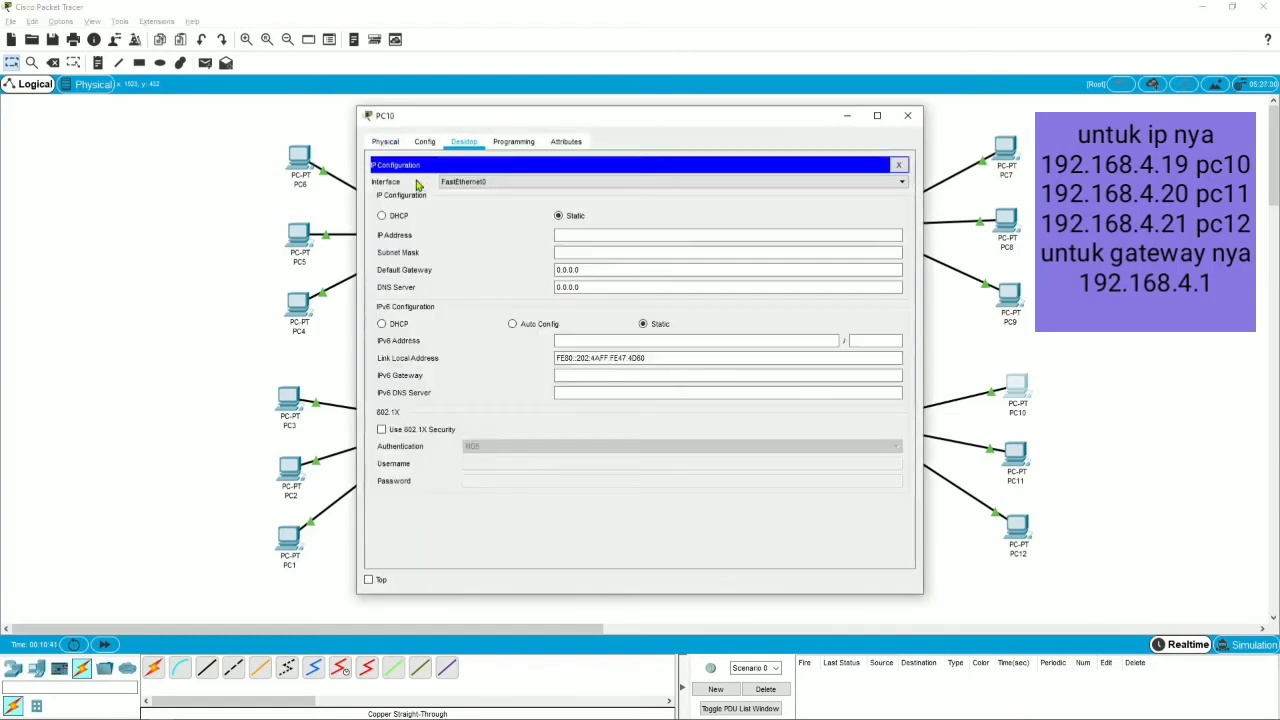
click(570, 234)
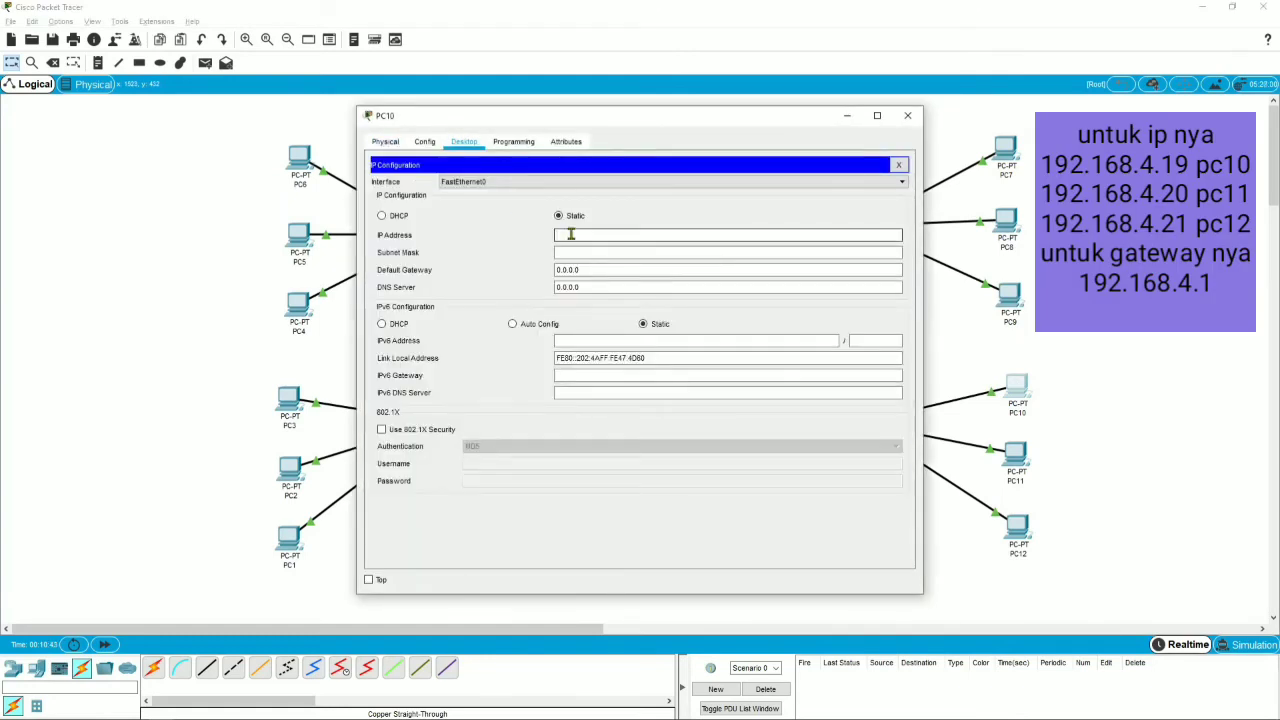
text(192.168.3.1)
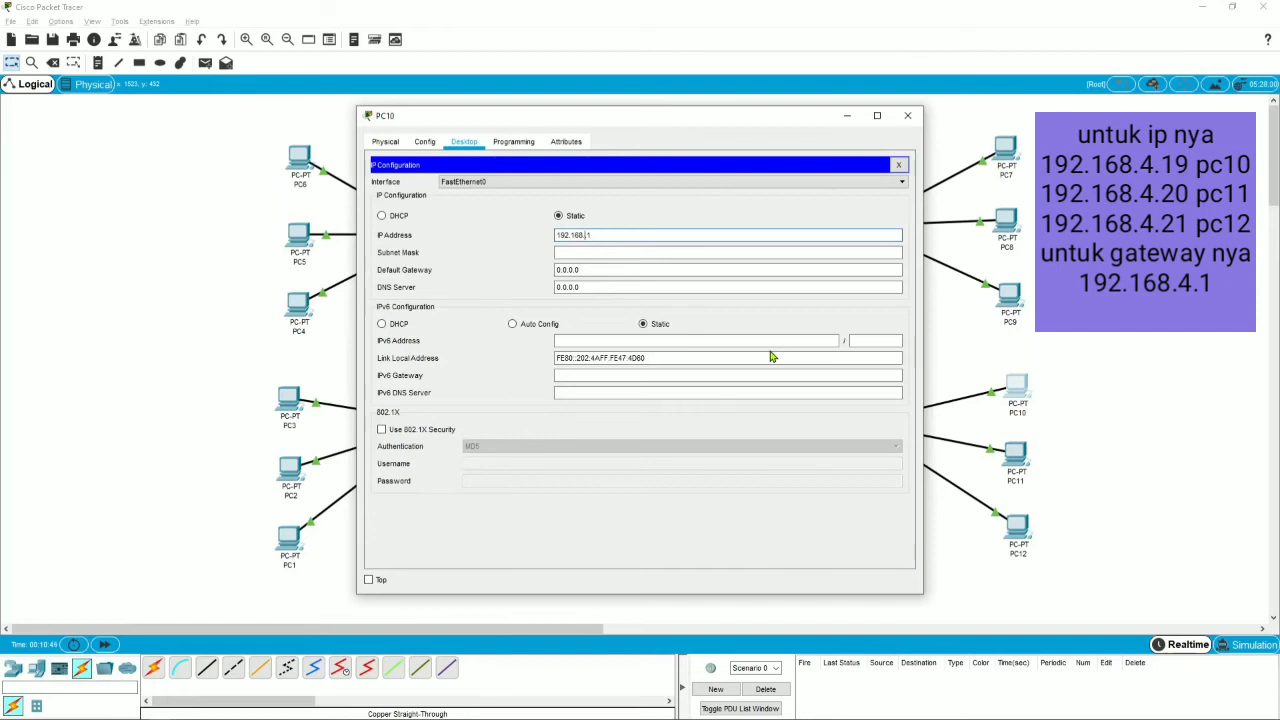
text(9)
key(Tab)
key(Tab)
key(ctrl+v)
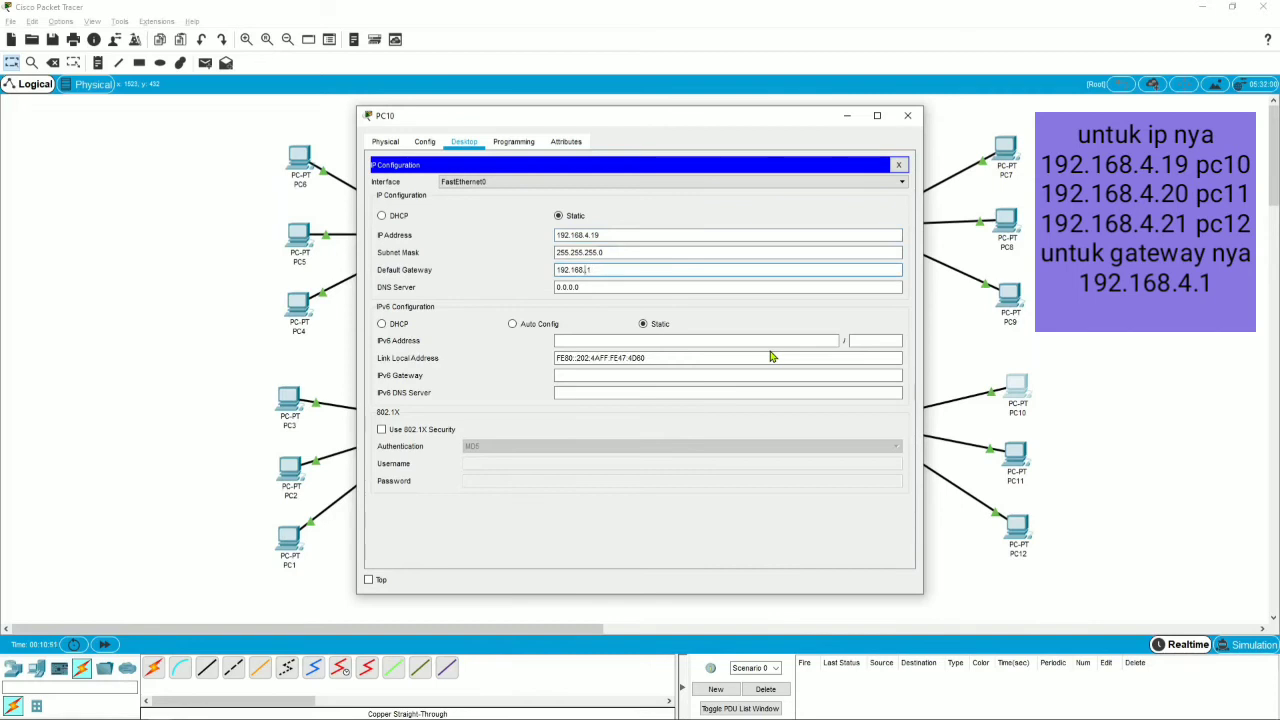
key(ctrl+a)
click(908, 116)
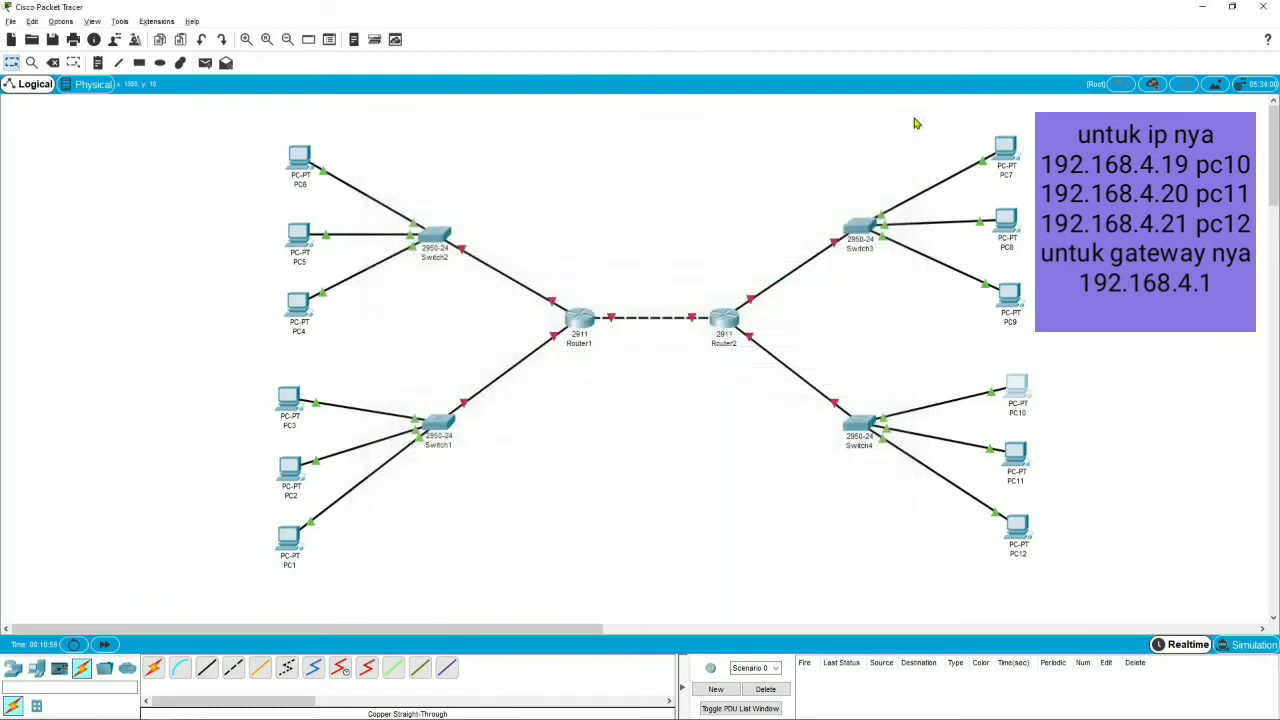
- Configure PC11 with static IP address 192.168.4.20, subnet mask 255.255.255.0 and default gateway 192.168.4.1
click(1016, 450)
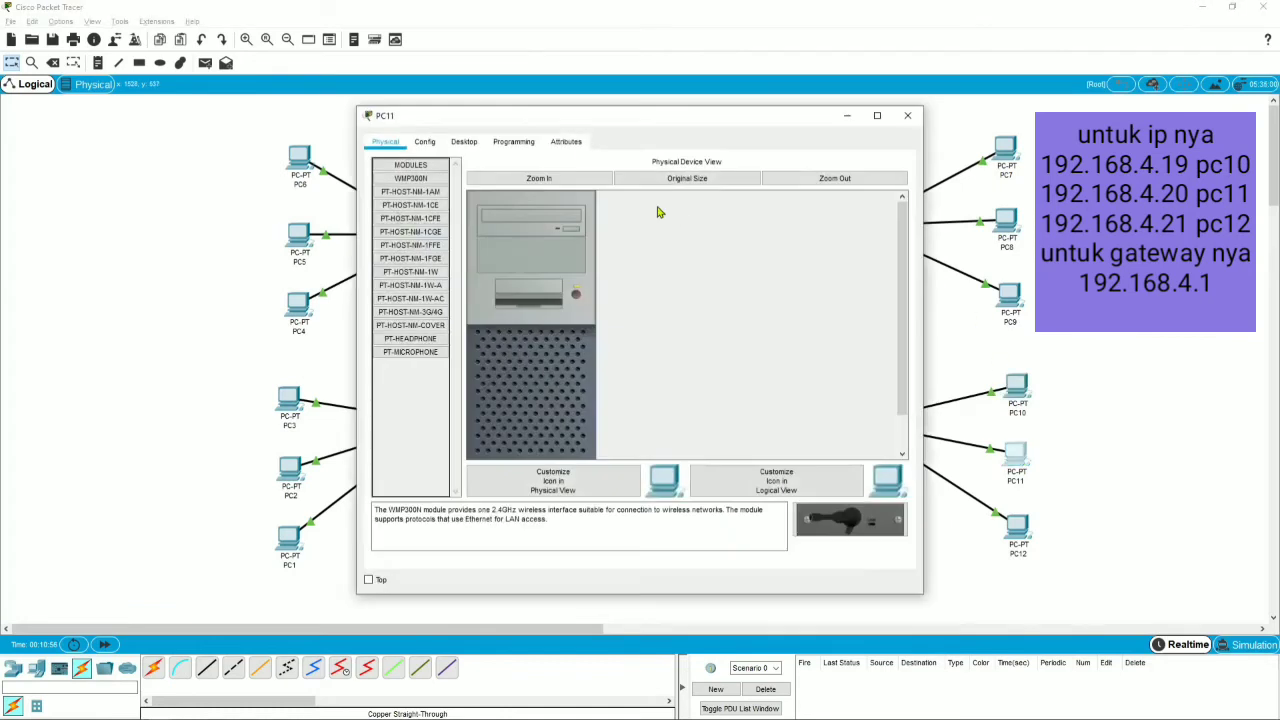
click(466, 142)
click(450, 184)
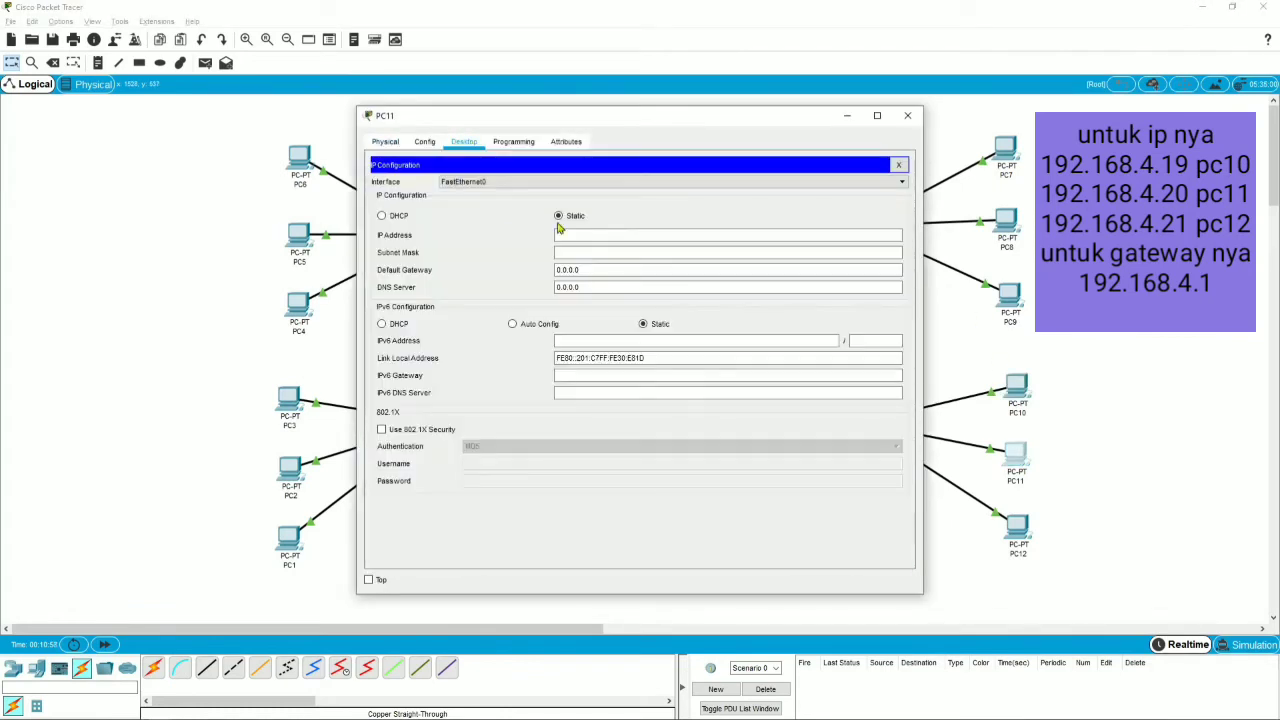
click(581, 232)
text(192.168.4.1)
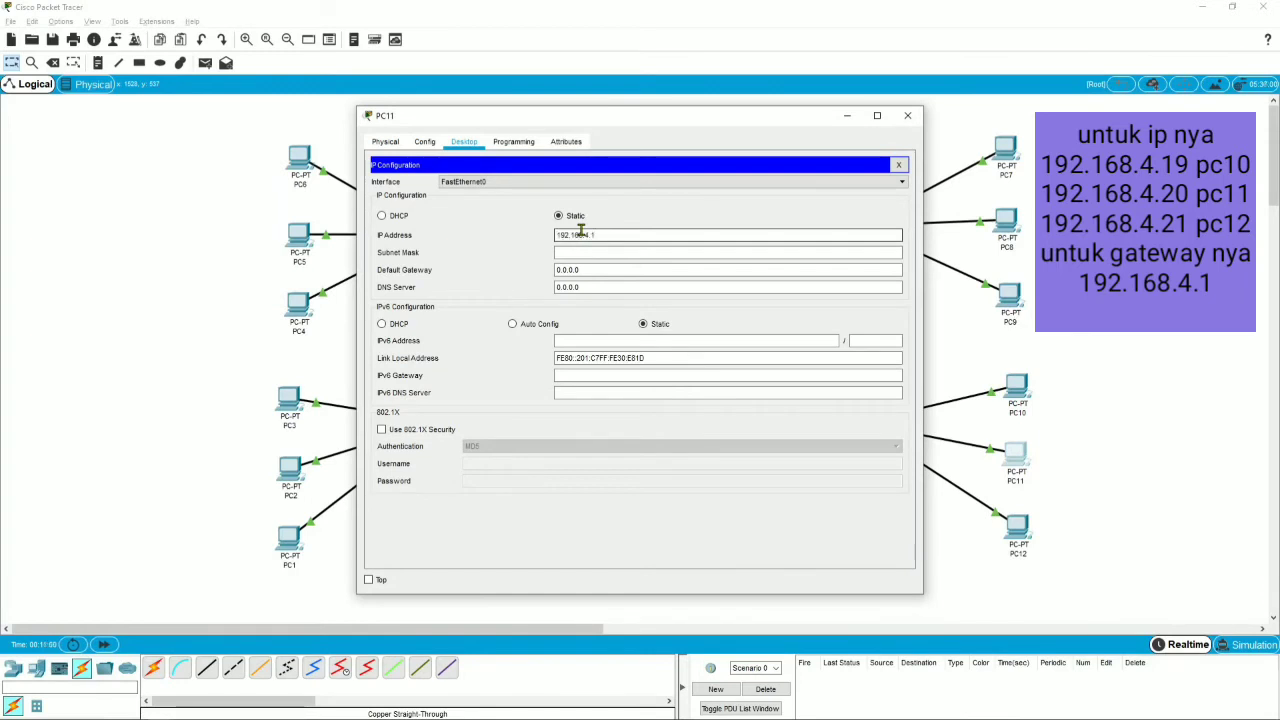
key(Tab)
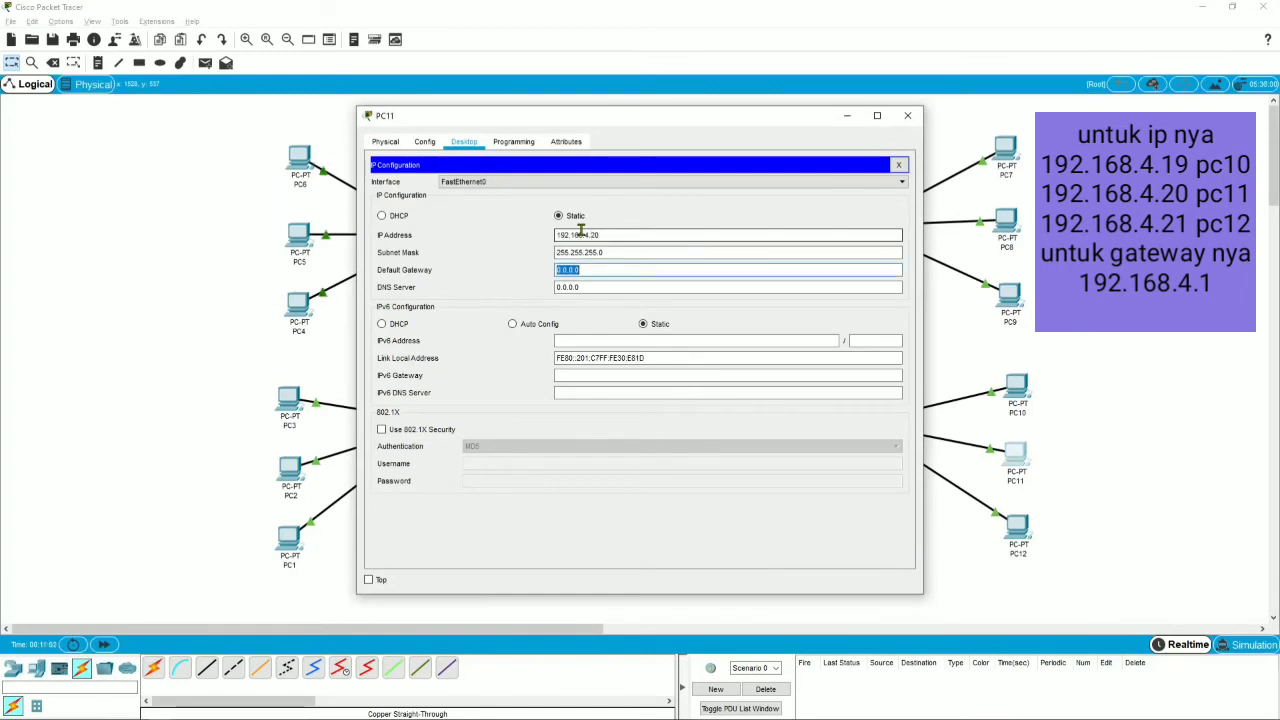
key(Tab)
text(192.168.4.1)
click(907, 115)
- Configure PC12 with static IP address 192.168.4.21, subnet mask 255.255.255.0 and default gateway 192.168.4.1
click(1025, 533)
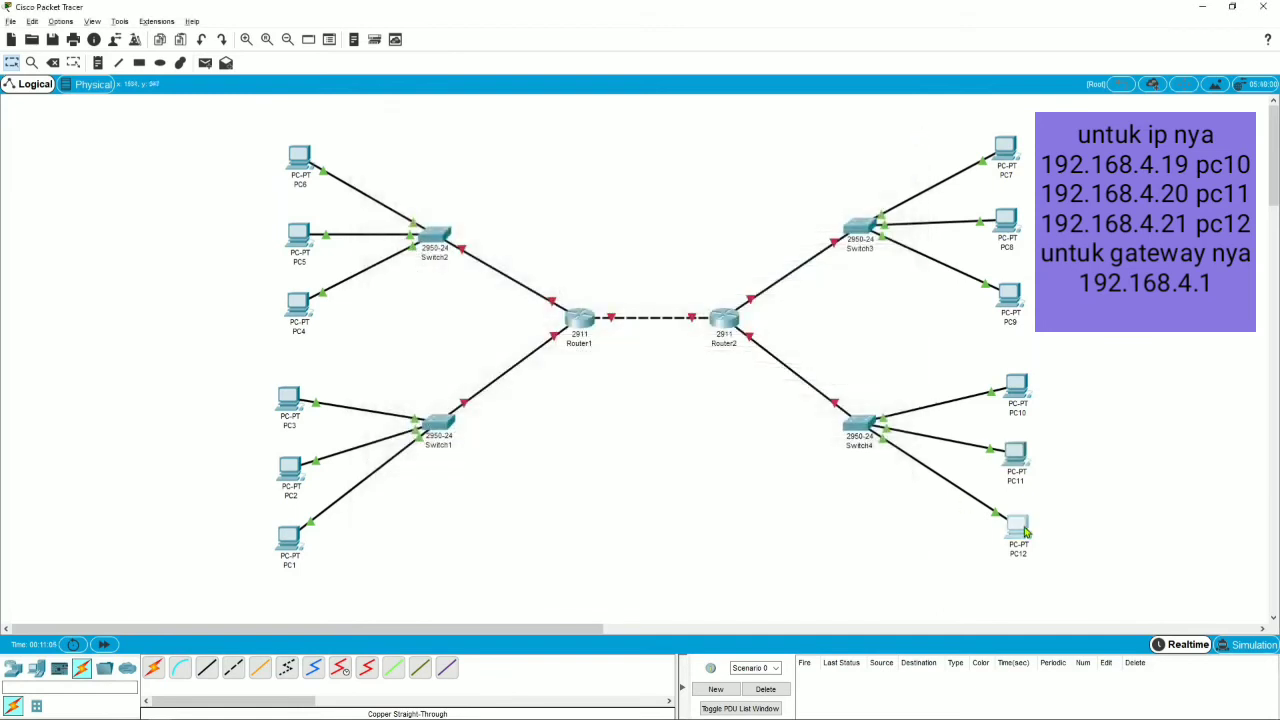
click(465, 141)
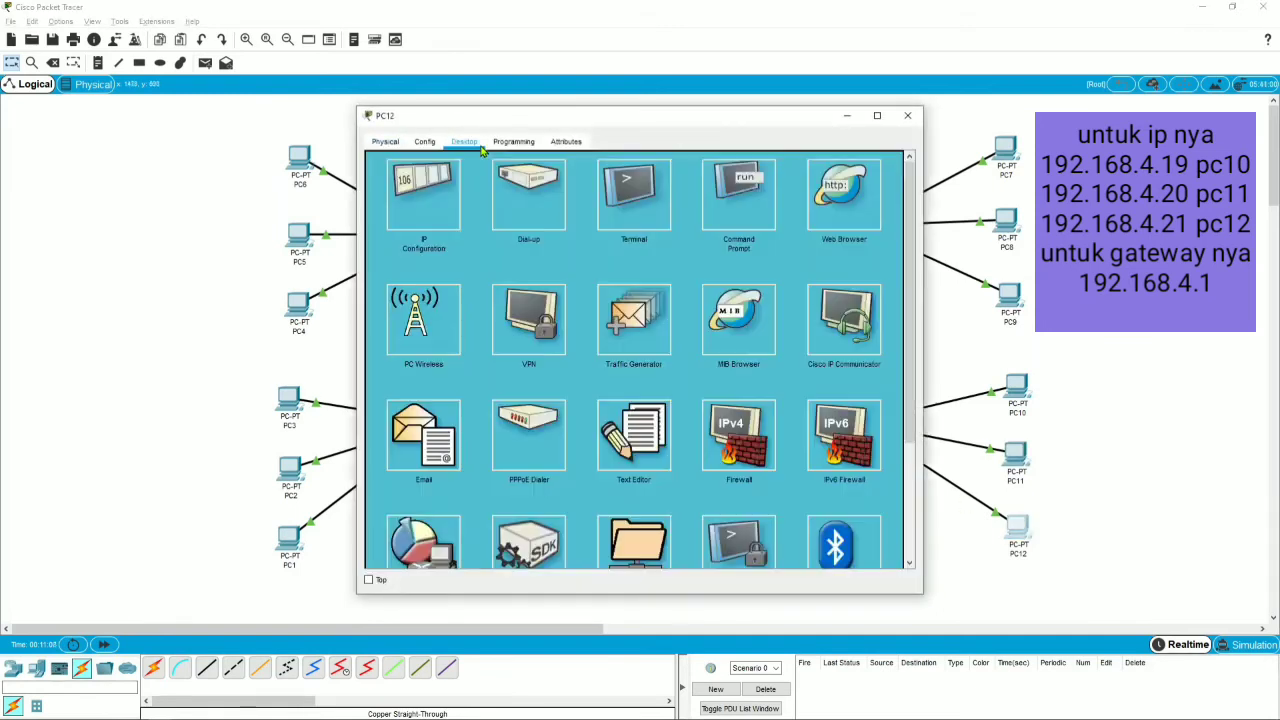
click(444, 201)
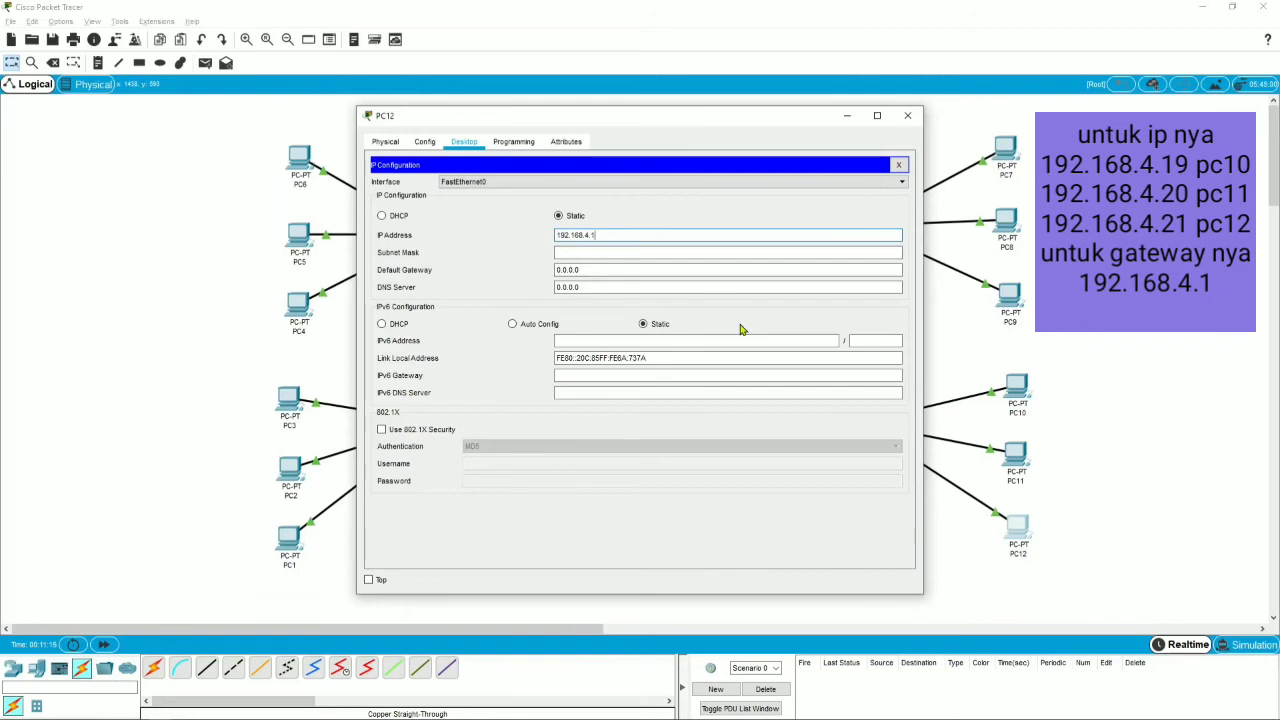
key(Tab)
key(Tab)
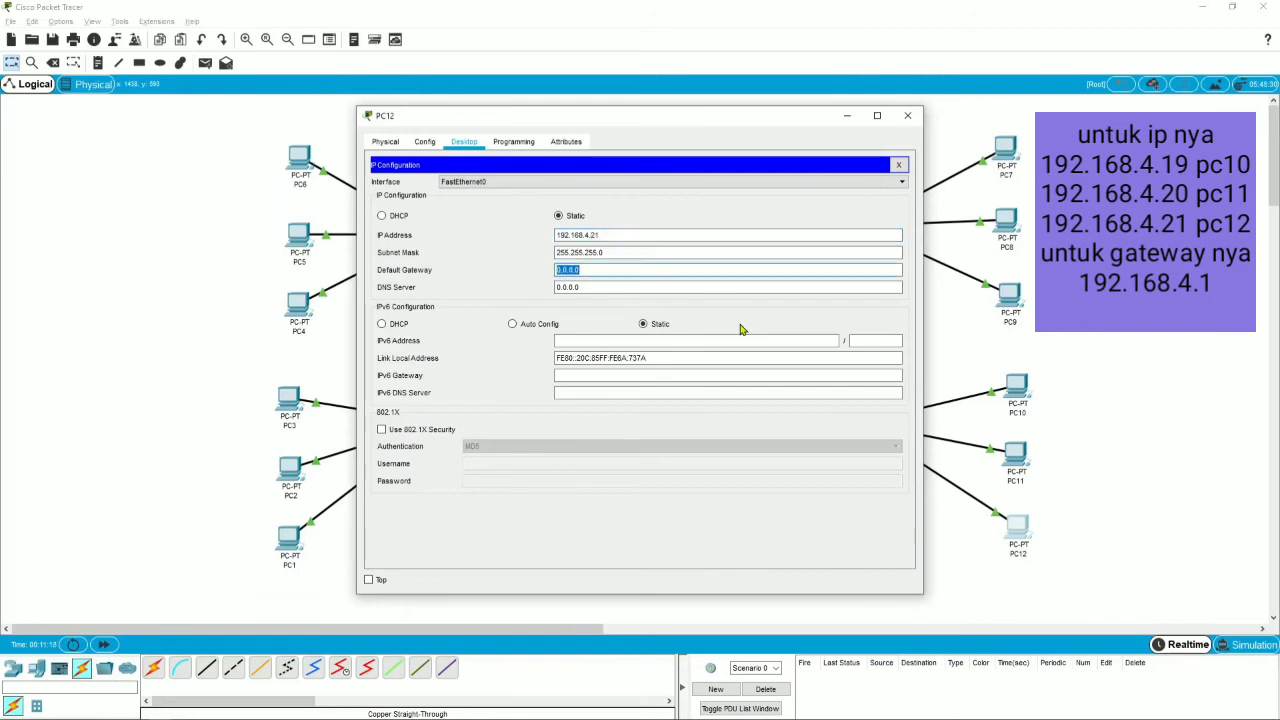
text(192.168.4.1)
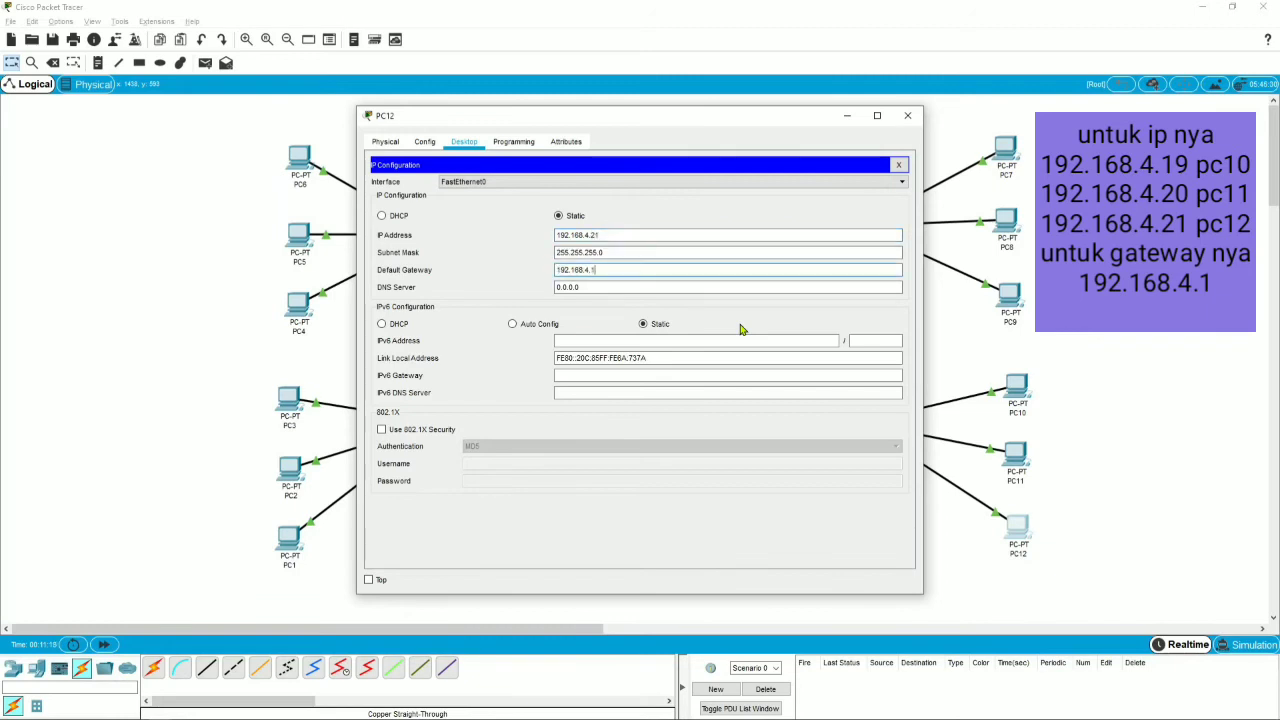
click(905, 122)
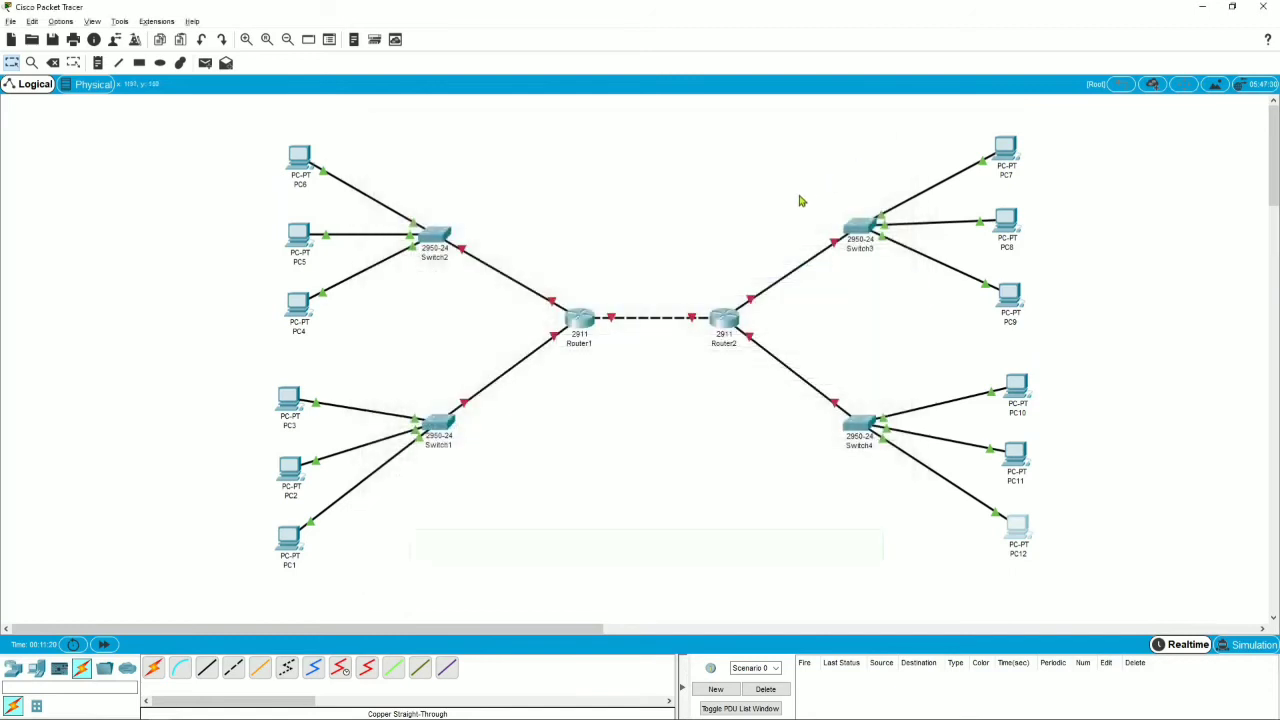
- Test connectivity within the Switch2 network by sending simple PDUs from PC6 to PC5 and from PC6 to PC4
click(204, 64)
click(299, 160)
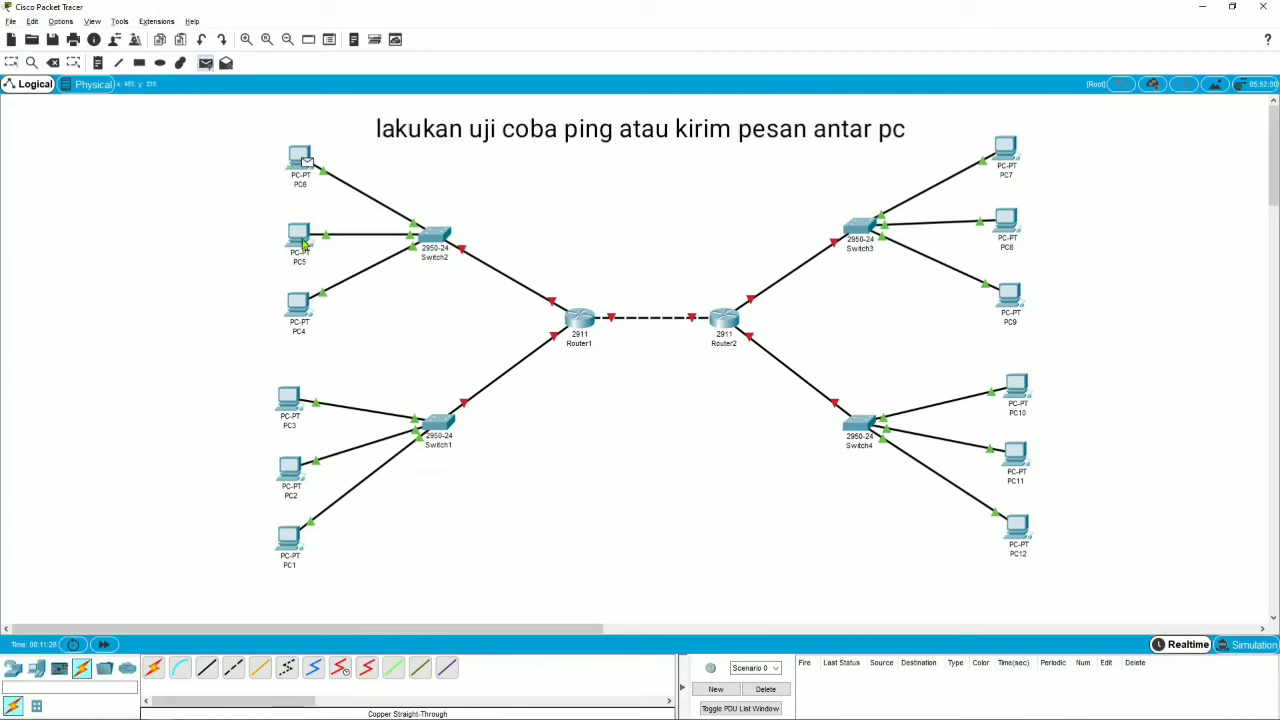
click(300, 240)
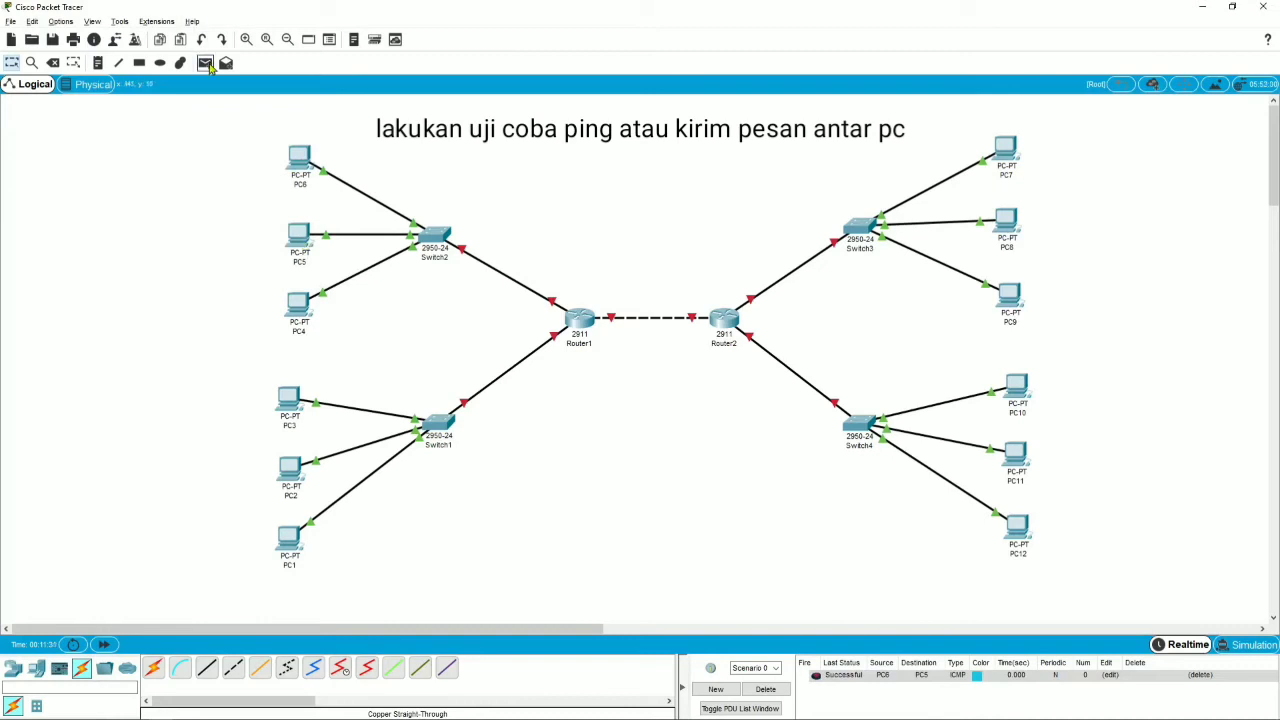
click(207, 64)
click(304, 157)
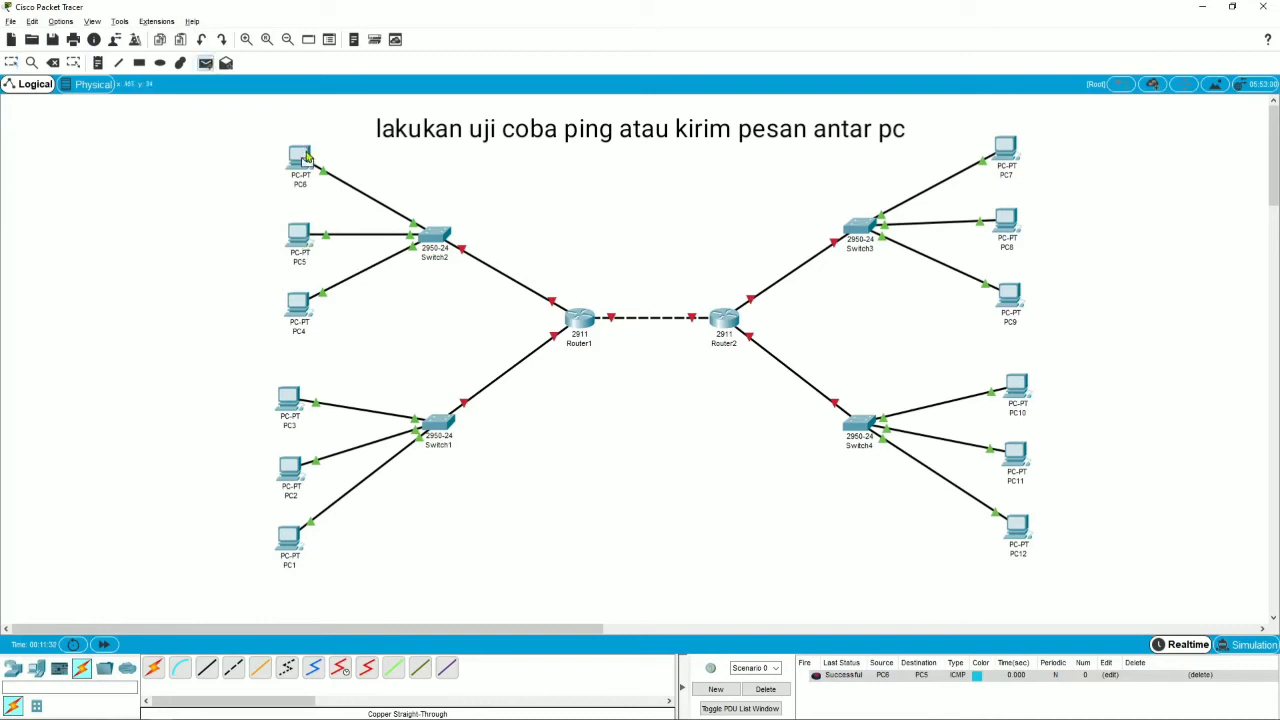
click(305, 313)
- Test connectivity between networks by sending a simple PDU from PC6 to PC3 twice, and delete the scenario's PDU list
click(211, 64)
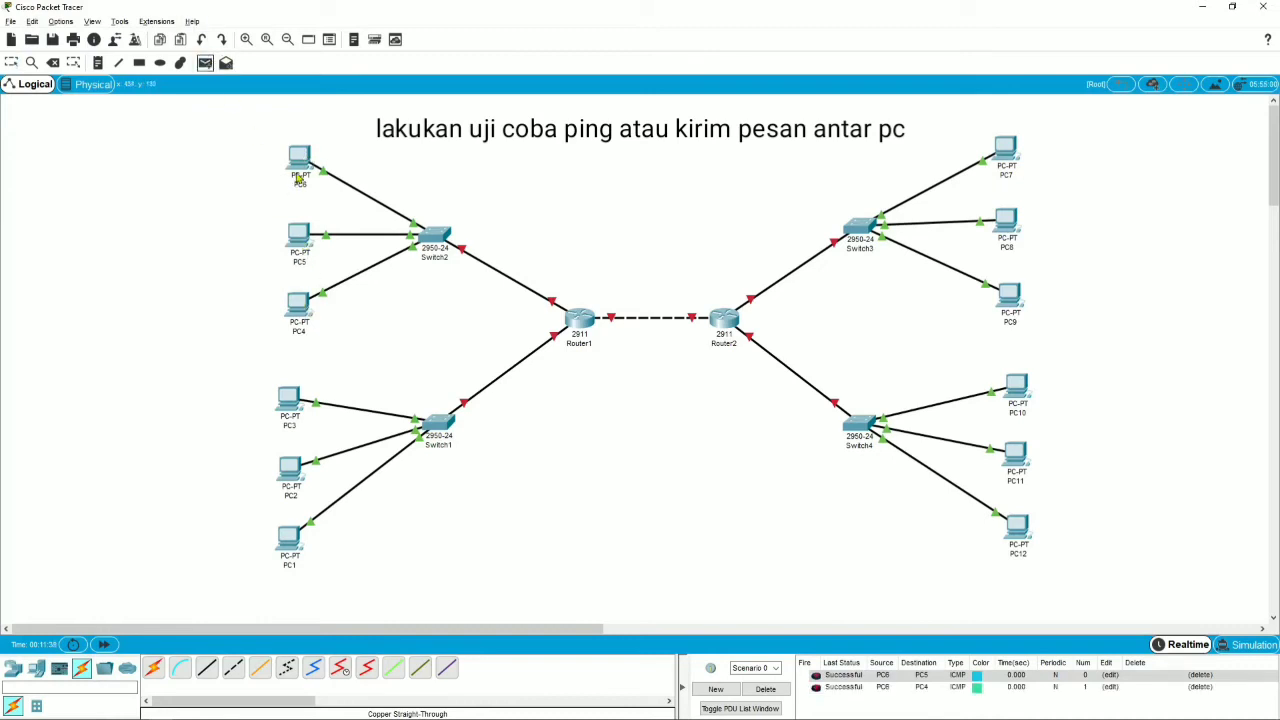
click(296, 402)
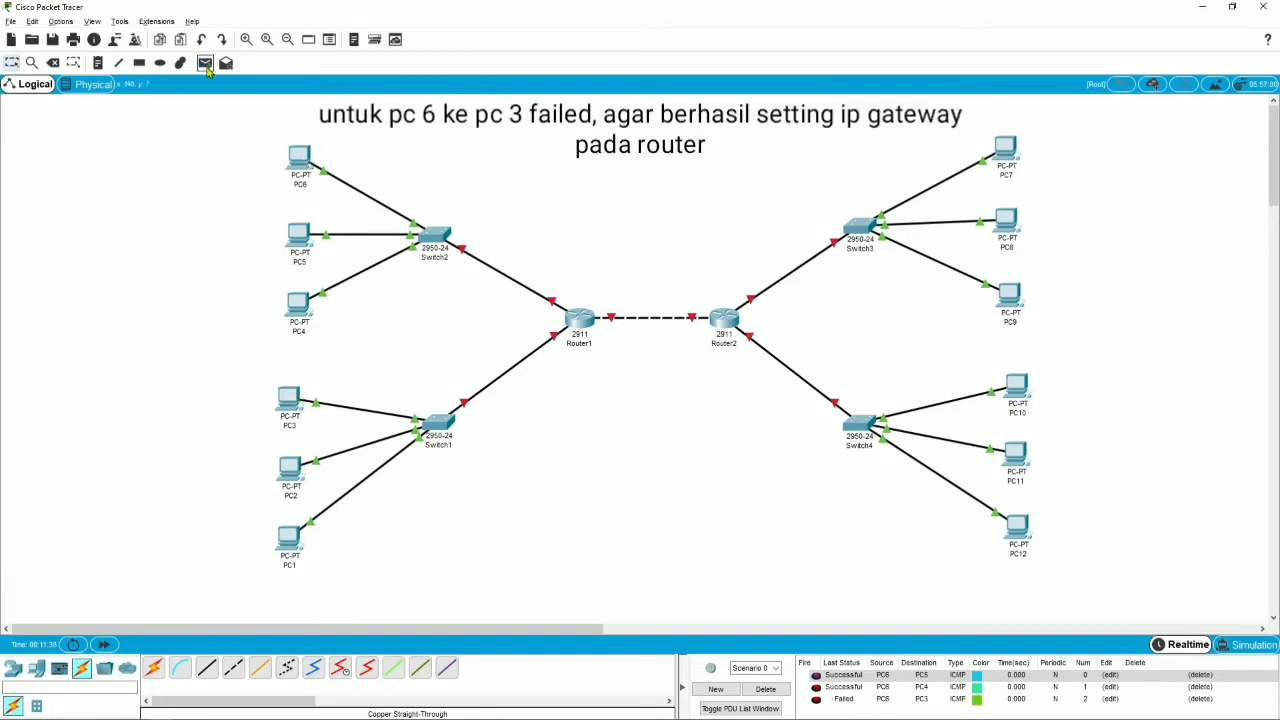
click(206, 65)
click(298, 160)
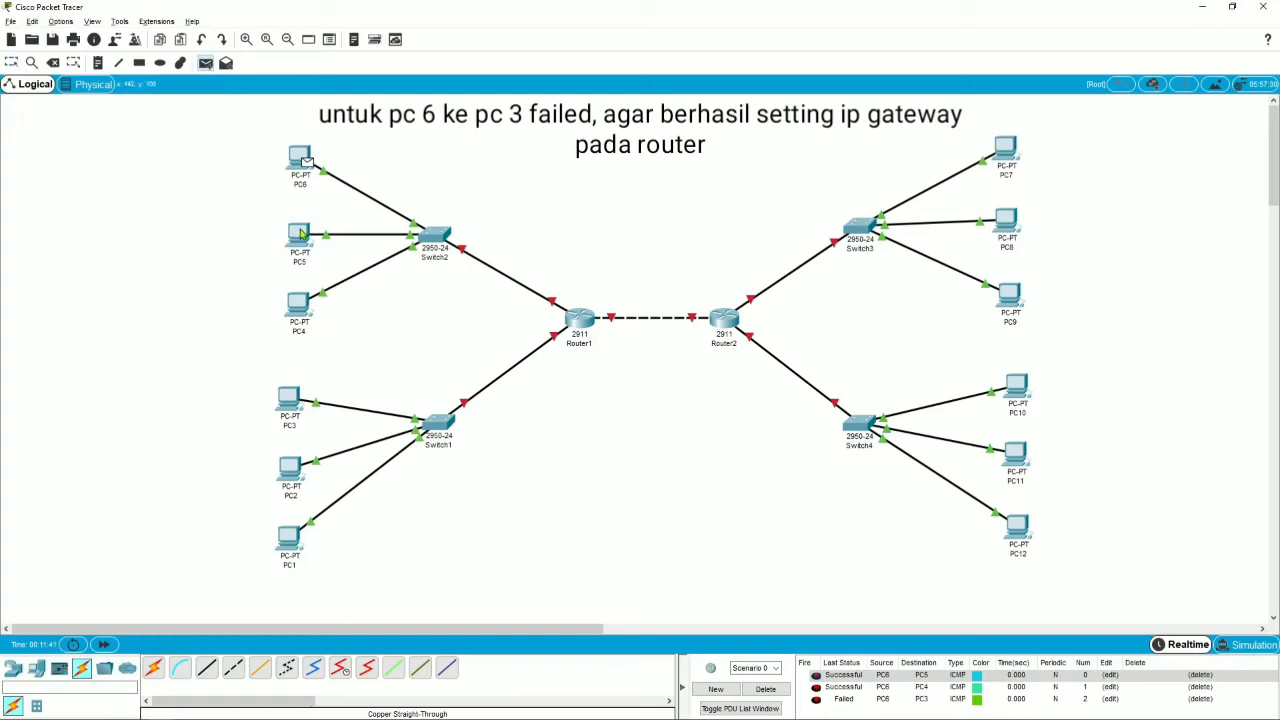
click(294, 401)
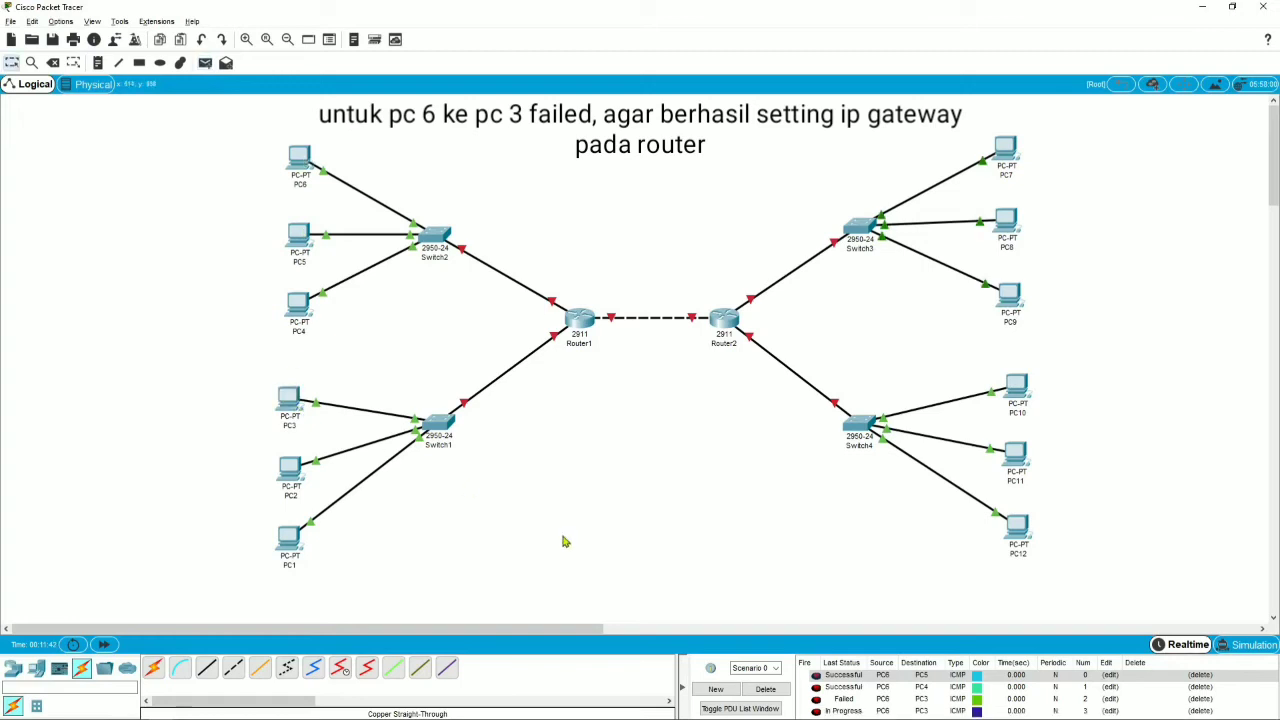
click(763, 692)
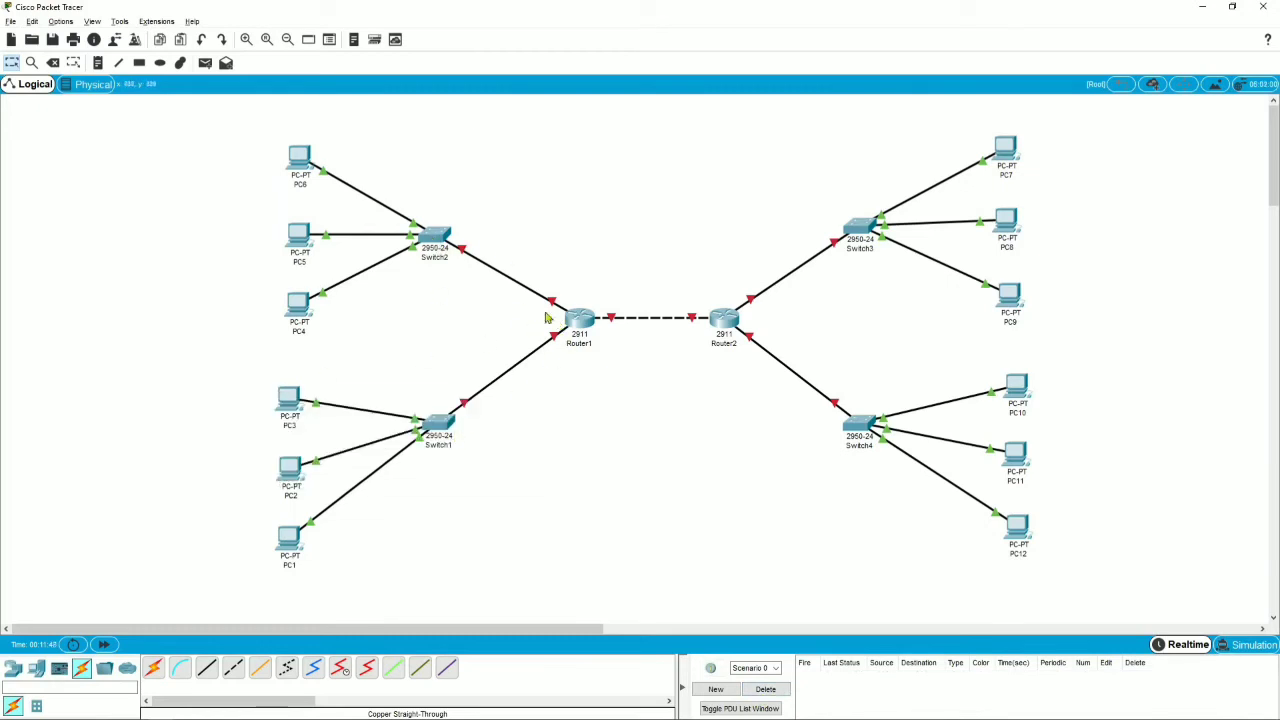
- Open Router1's configuration and check which router interfaces the cables to Switch2 and Switch1 use
click(579, 321)
click(521, 190)
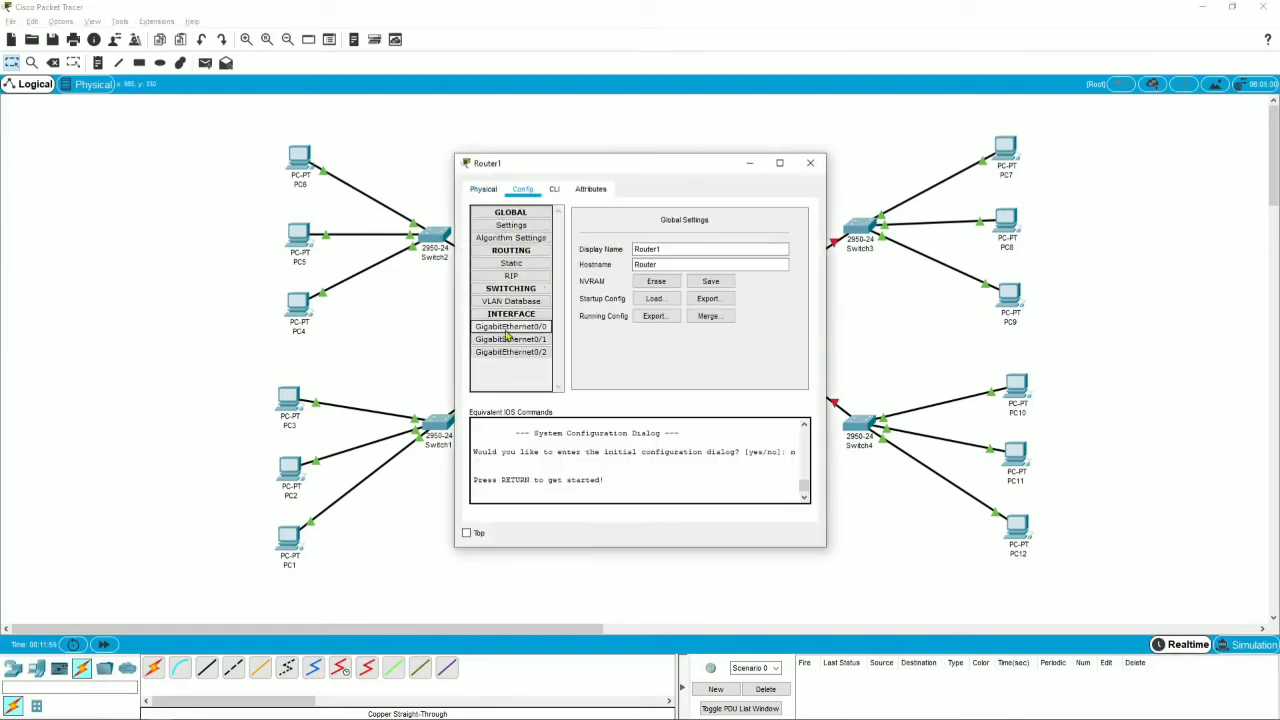
drag(621, 172, 822, 175)
click(624, 191)
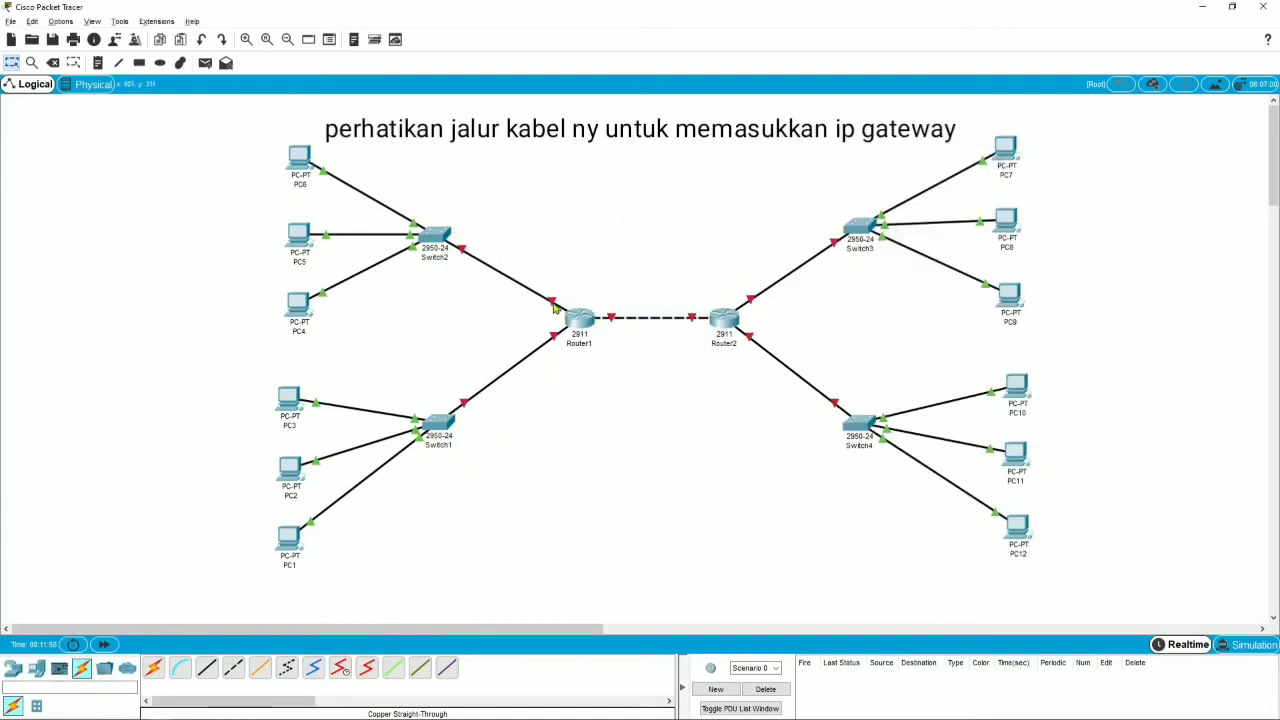
mouse_move(554, 307)
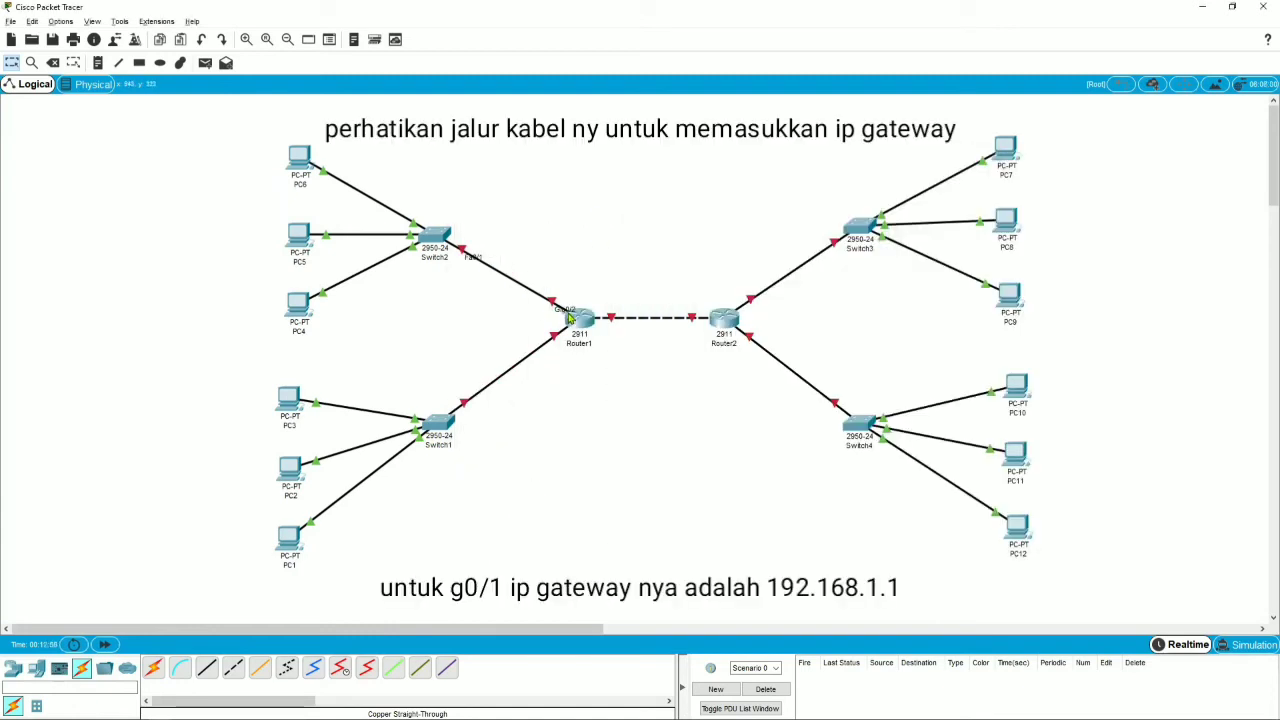
mouse_move(556, 340)
- Configure Router1's GigabitEthernet0/1 with IP address 192.168.1.1 and subnet mask 255.255.255.0, and switch the port on
click(582, 322)
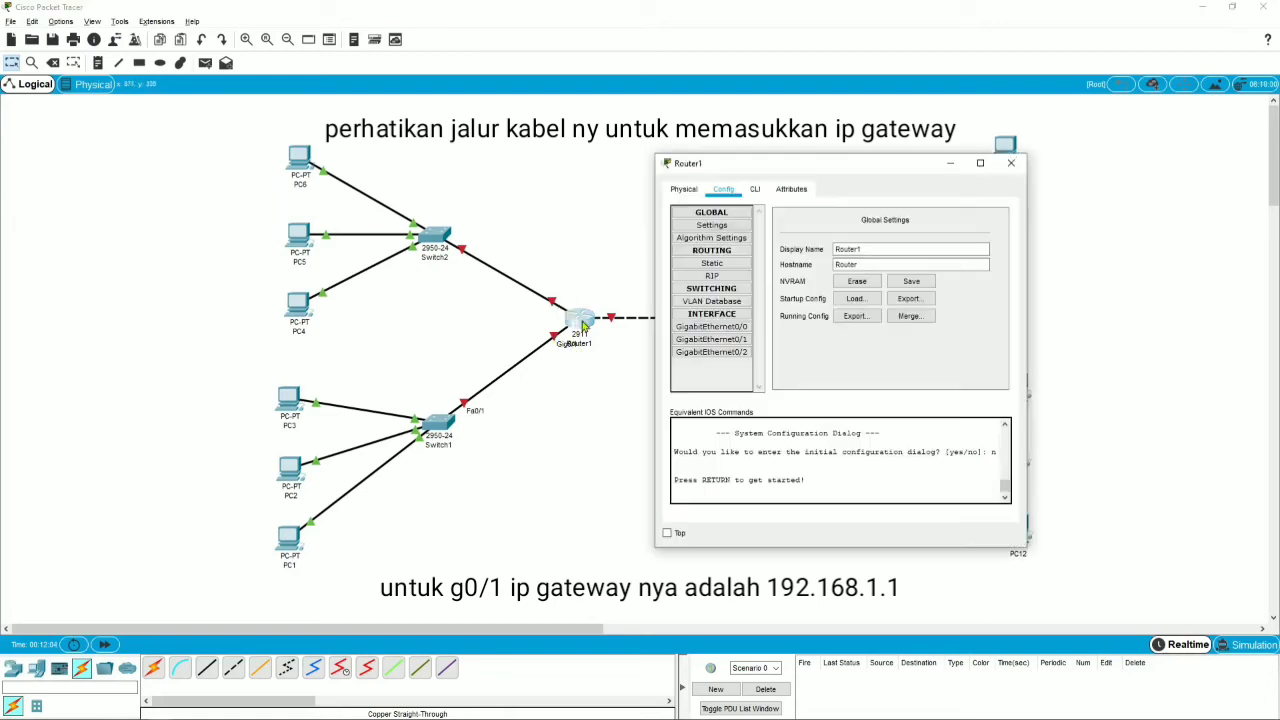
click(712, 341)
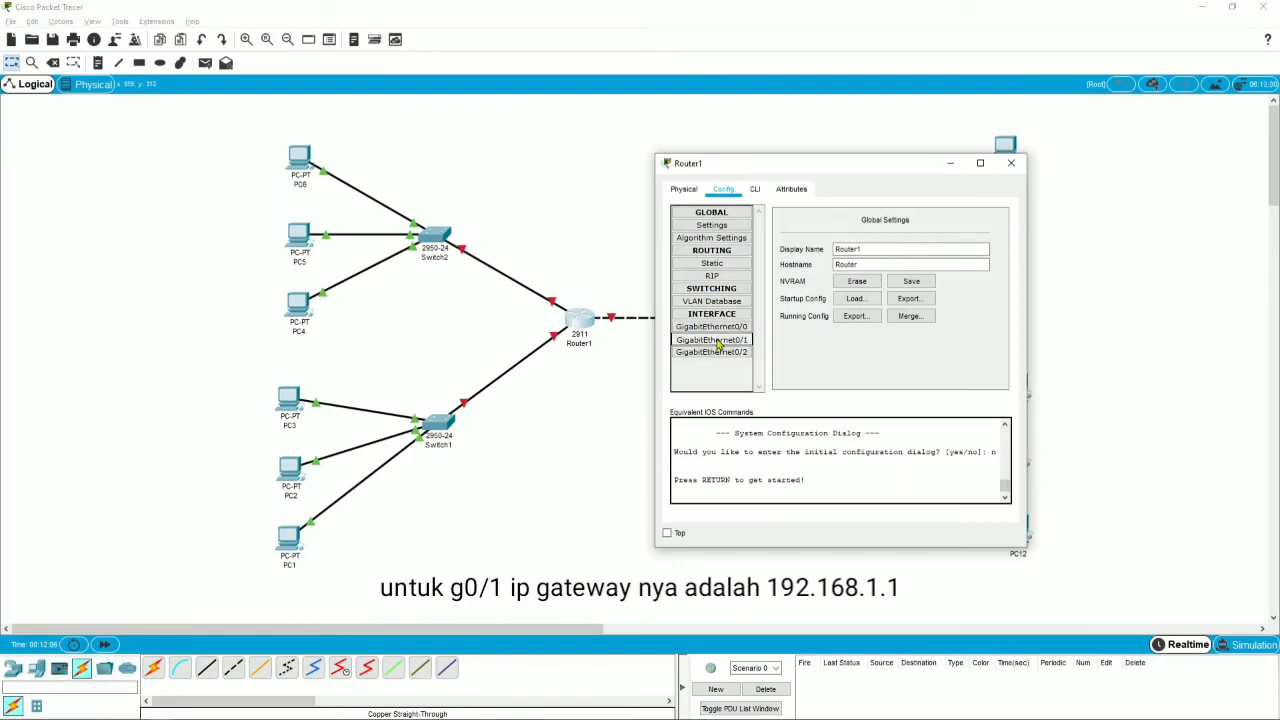
click(912, 292)
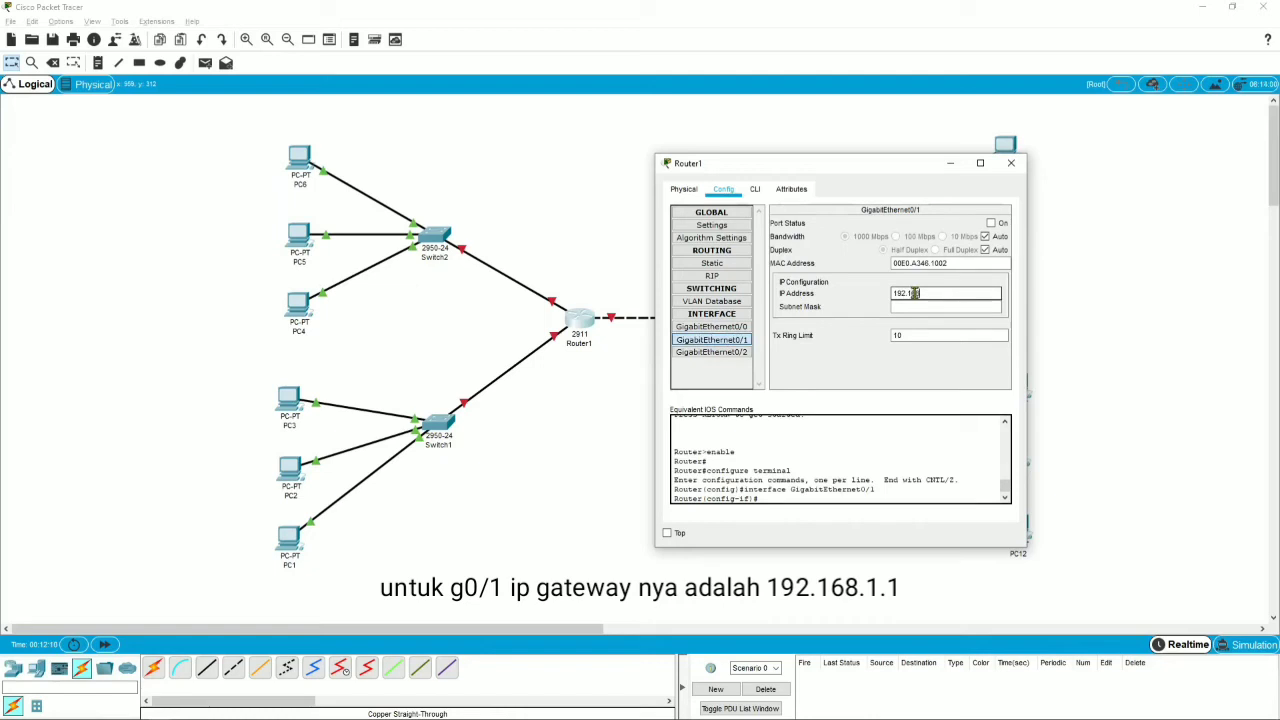
click(908, 306)
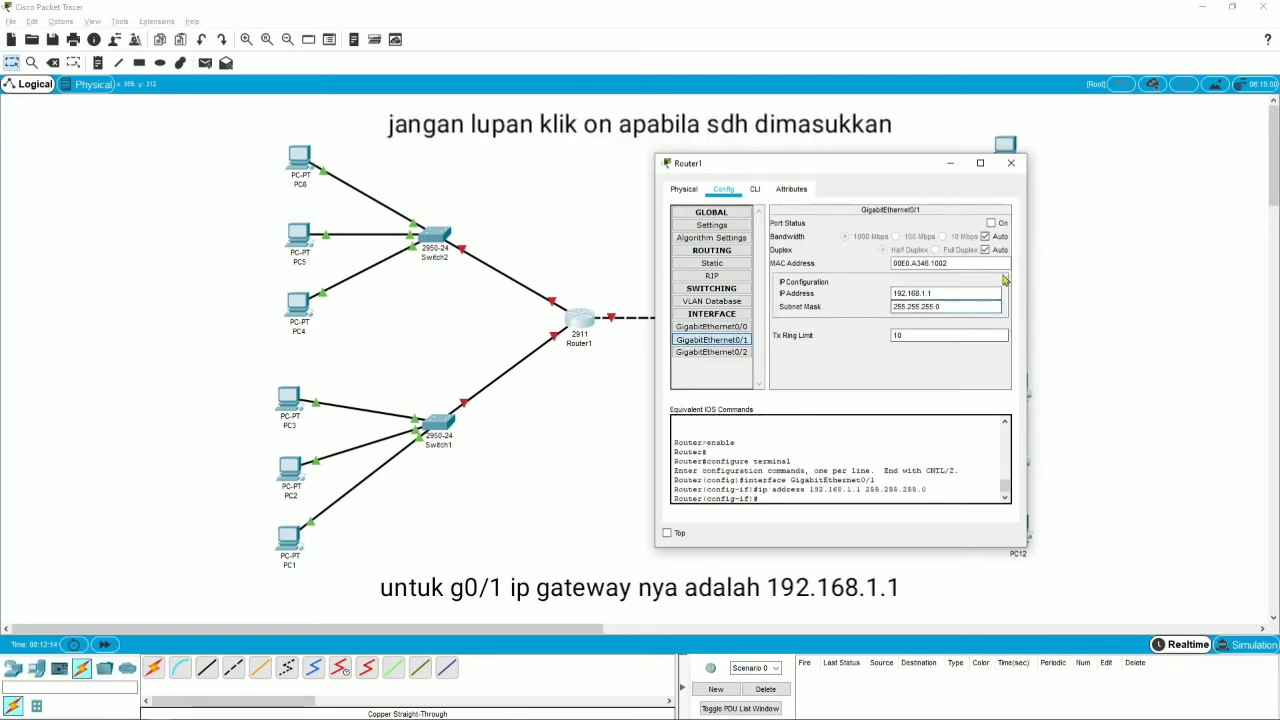
click(1000, 225)
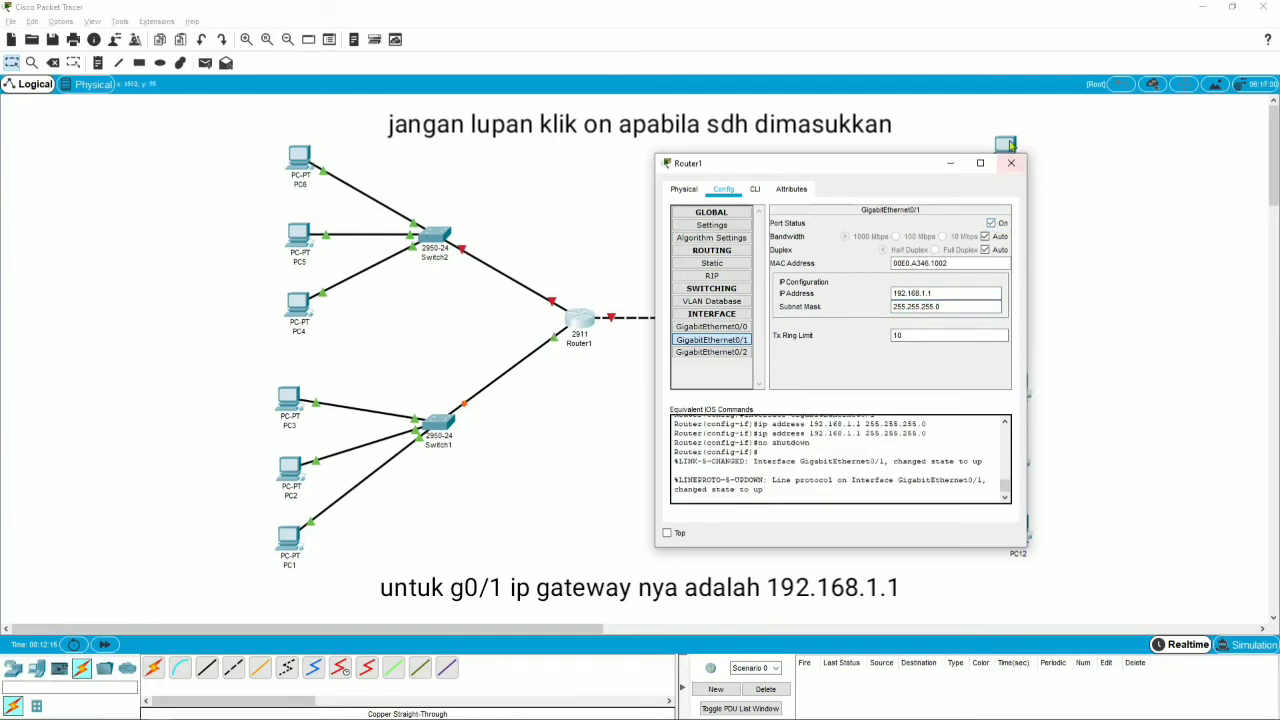
- Configure Router1's GigabitEthernet0/2 with IP address 192.168.2.1 and subnet mask 255.255.255.0, switch the port on and close the router window
click(724, 356)
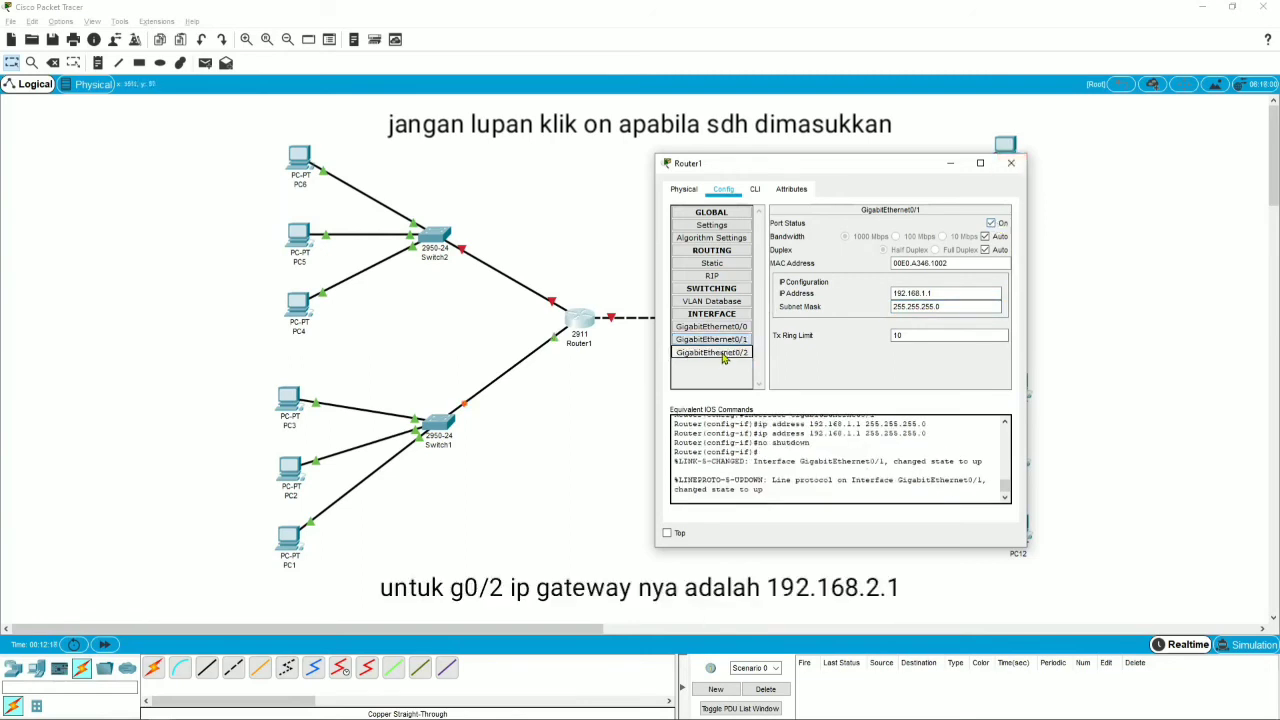
click(931, 291)
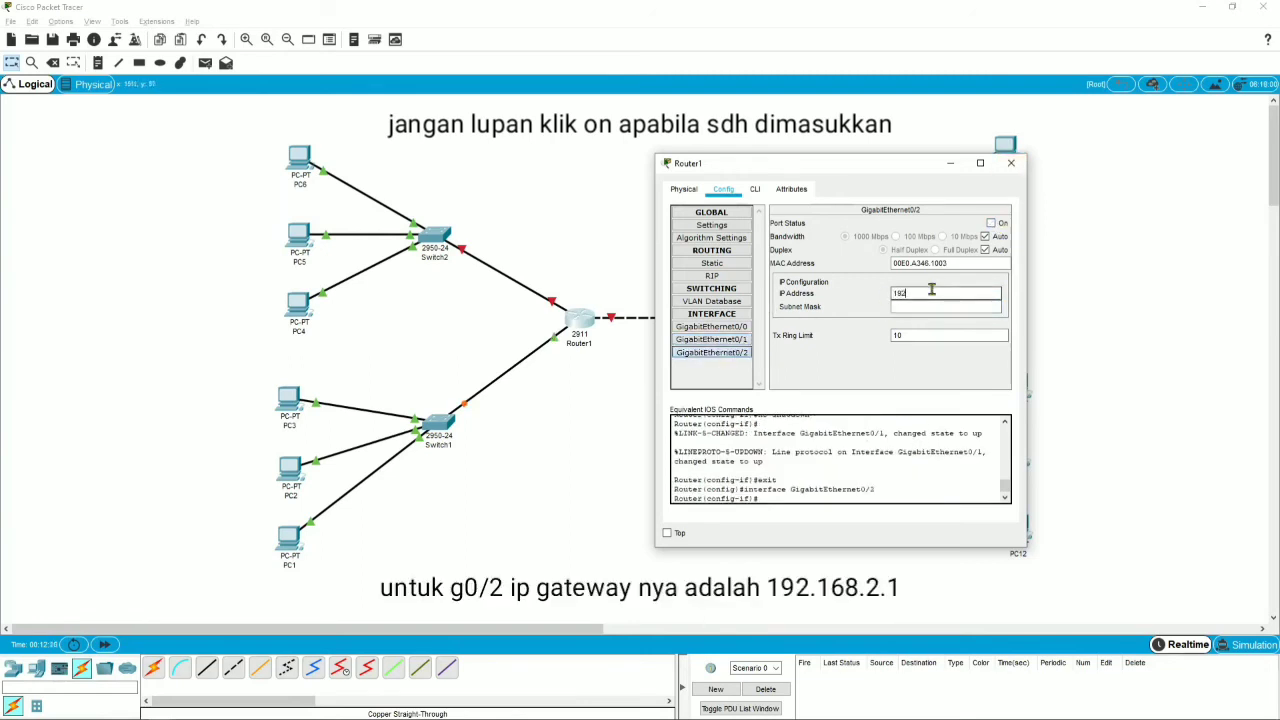
text(192.168)
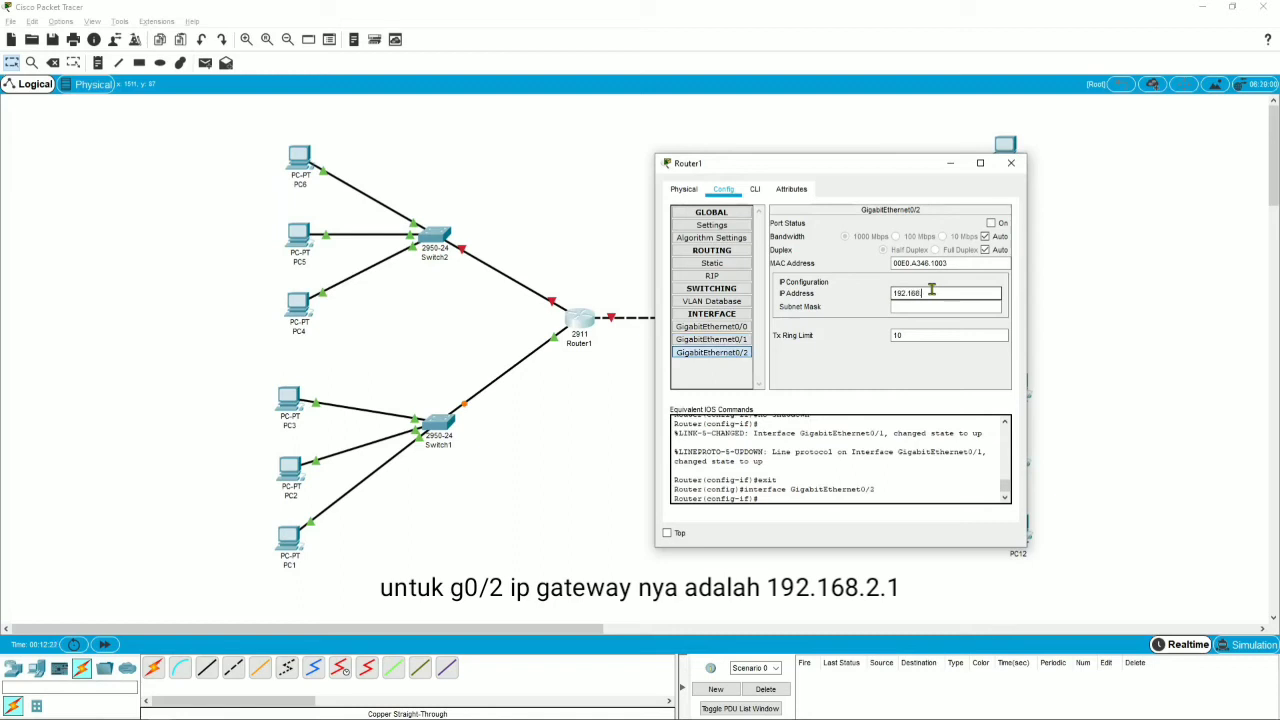
text(.2.1)
click(937, 310)
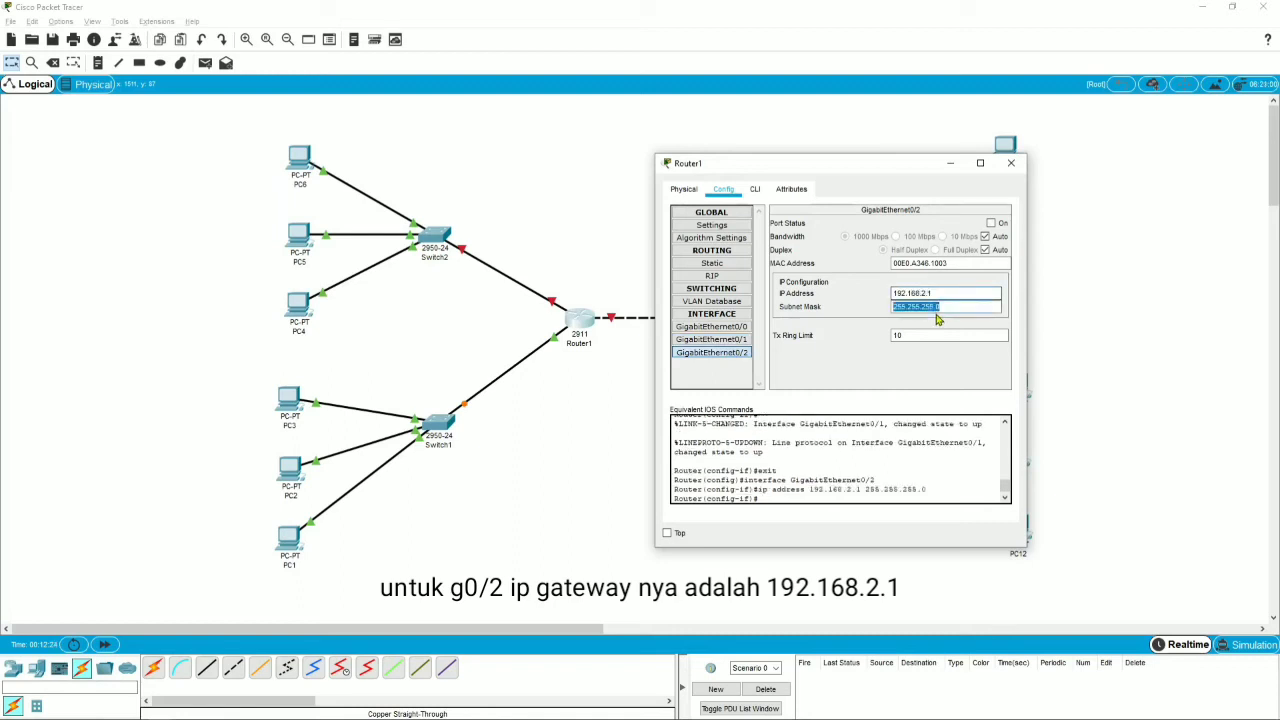
click(993, 224)
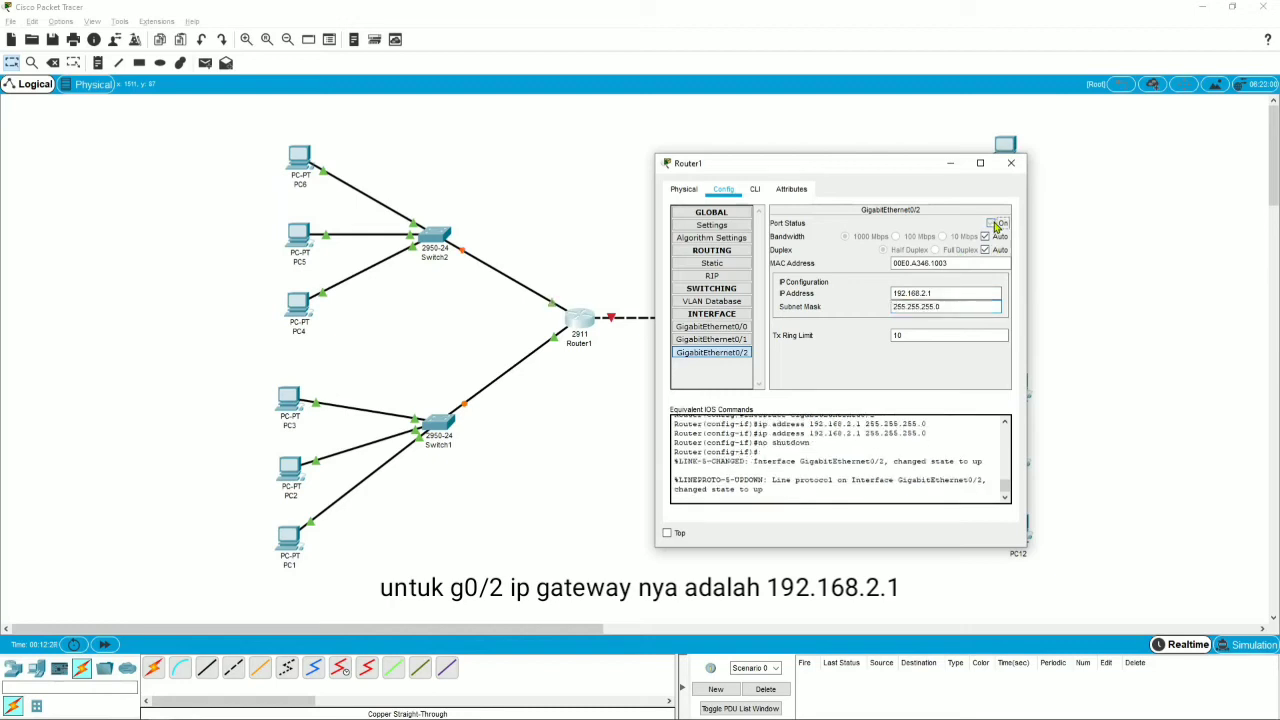
click(1010, 164)
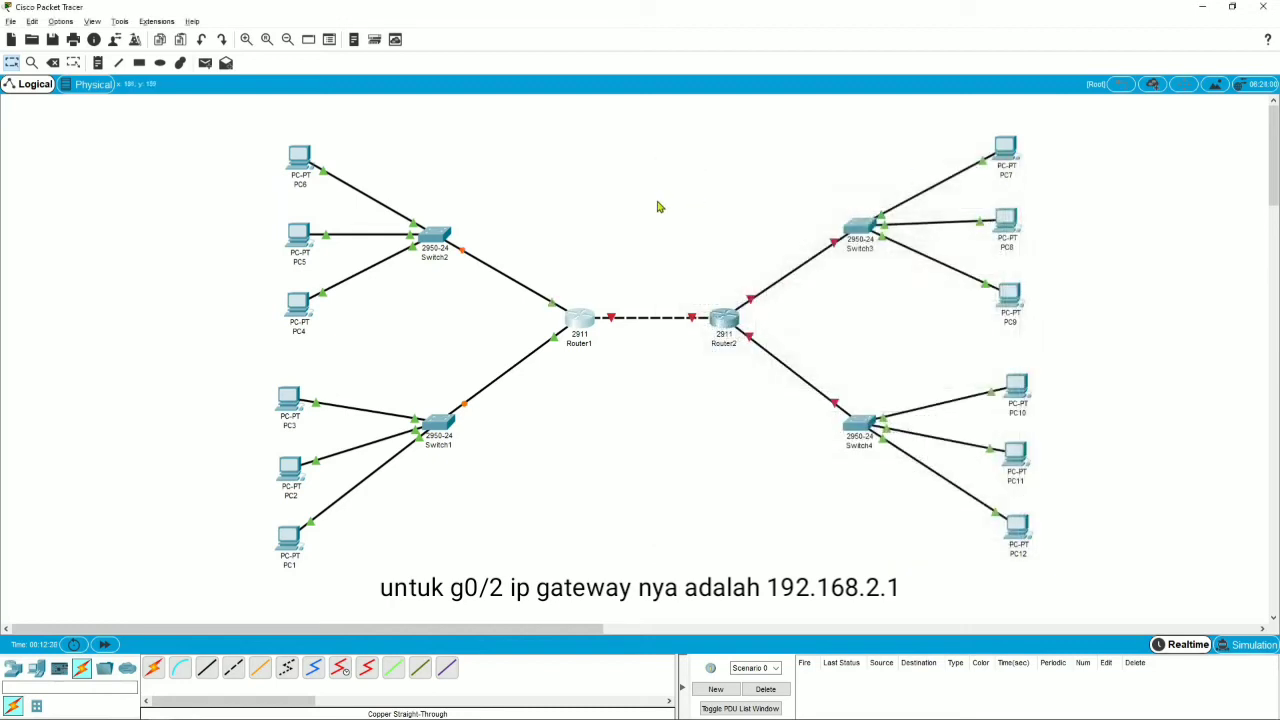
- Configure Router2's GigabitEthernet0/1 with IP address 192.168.3.1 and subnet mask 255.255.255.0, and switch the port on
click(716, 322)
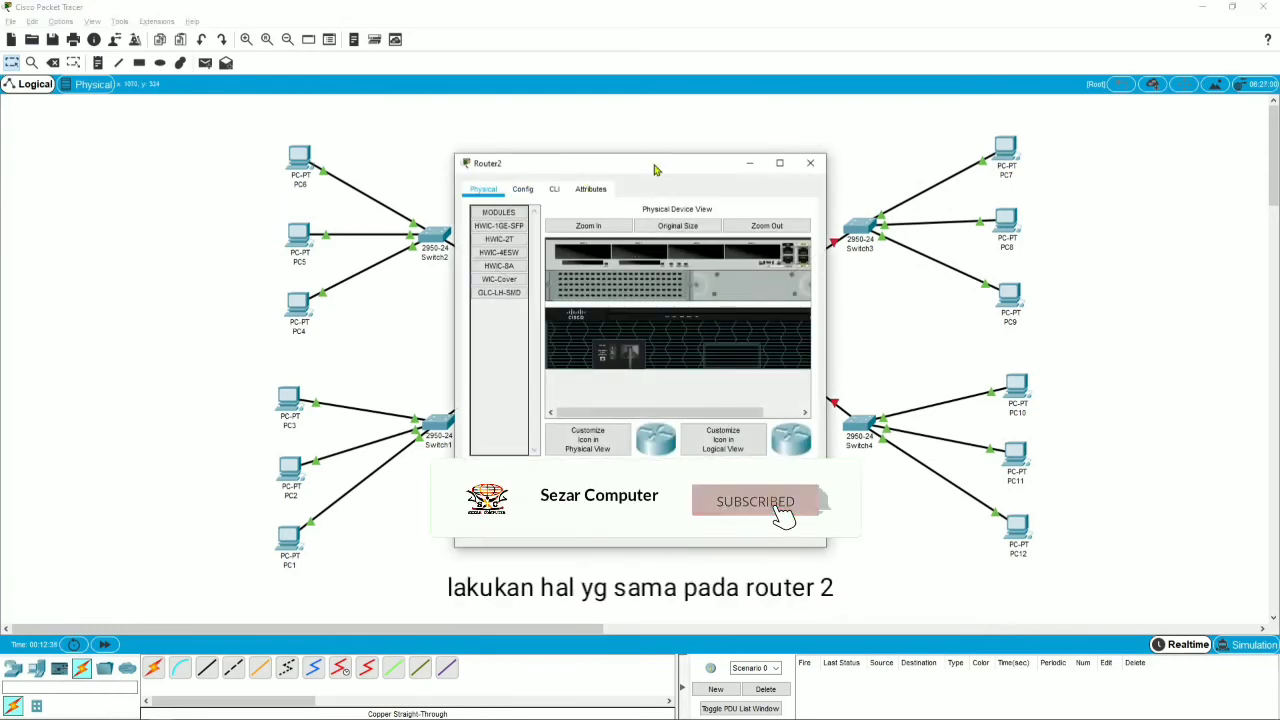
click(751, 164)
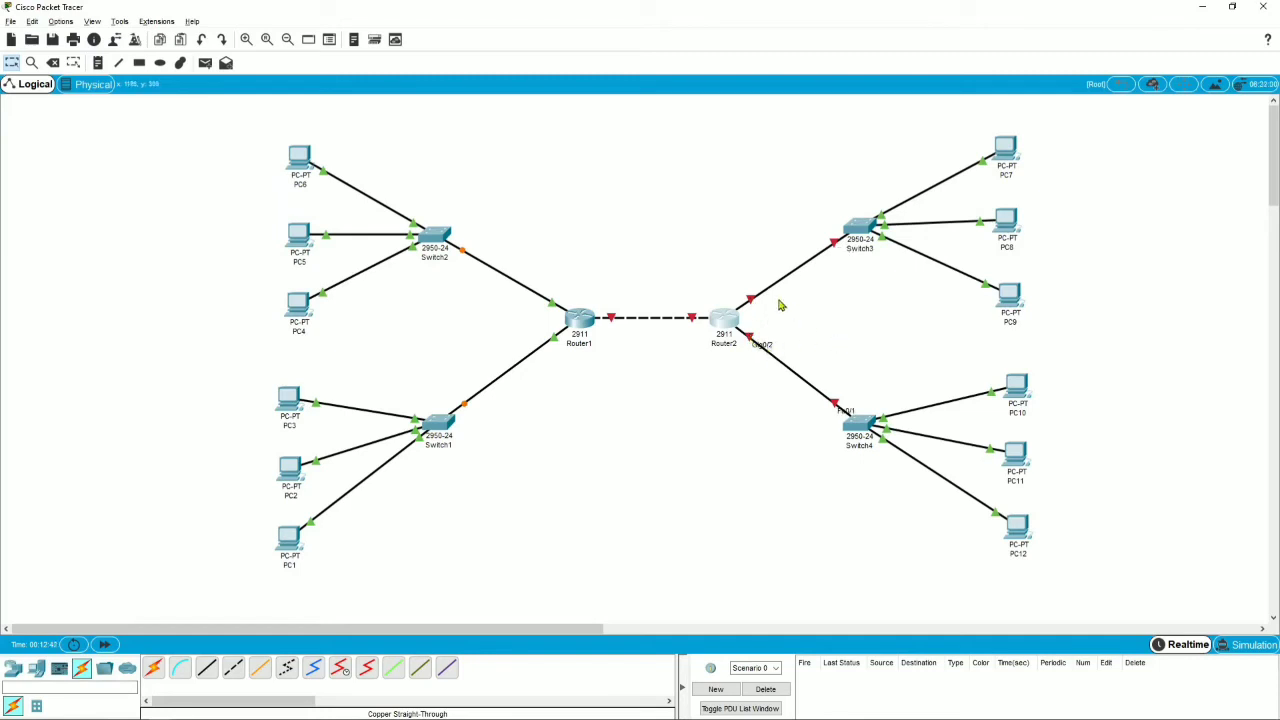
click(729, 322)
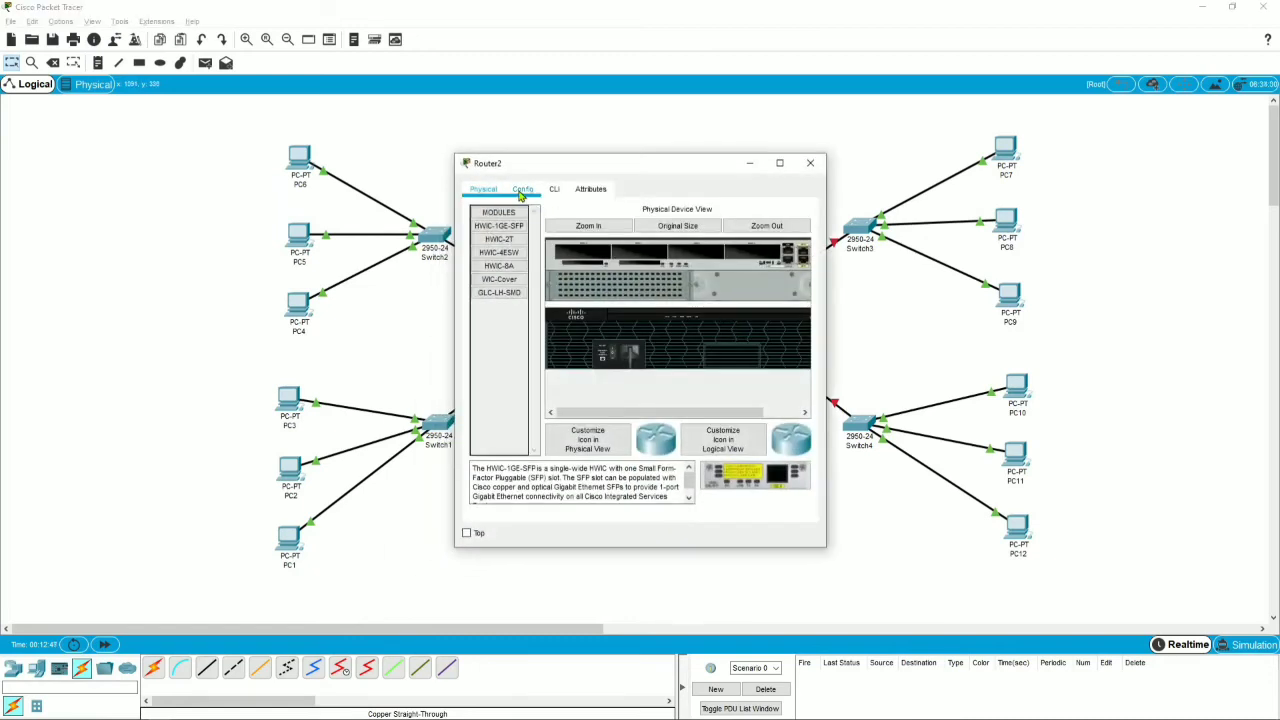
click(522, 190)
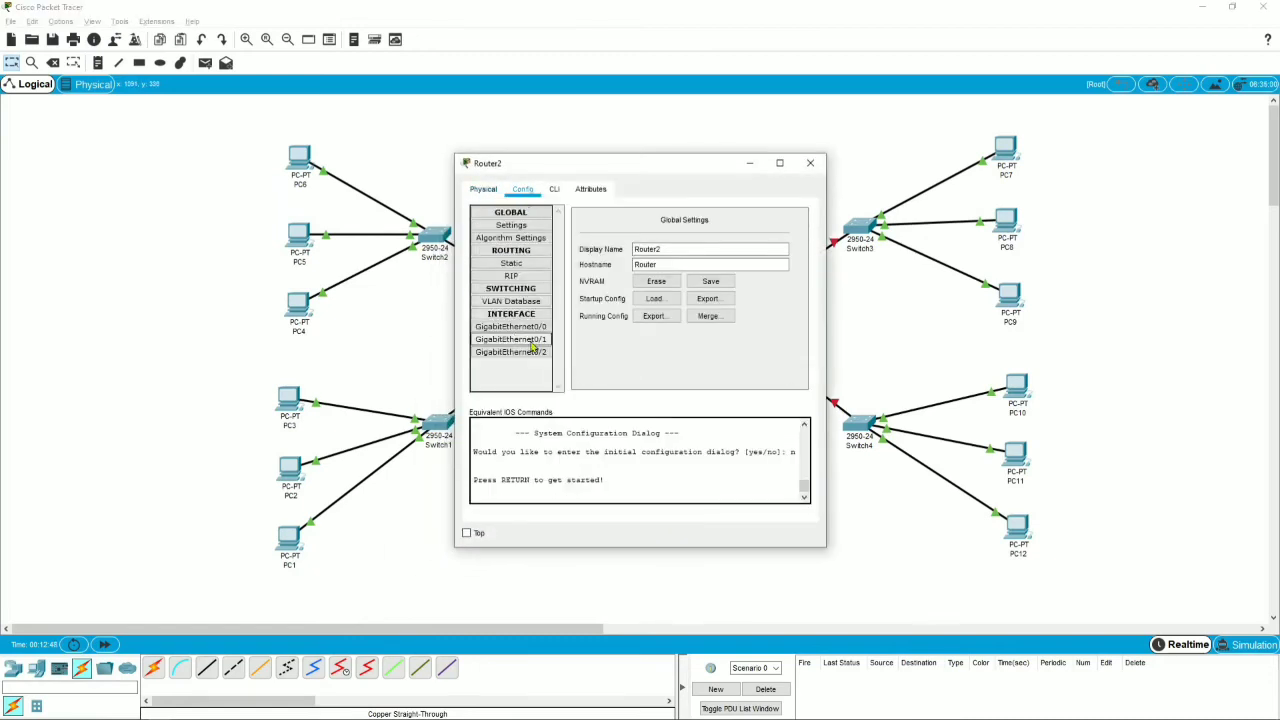
drag(576, 174, 463, 158)
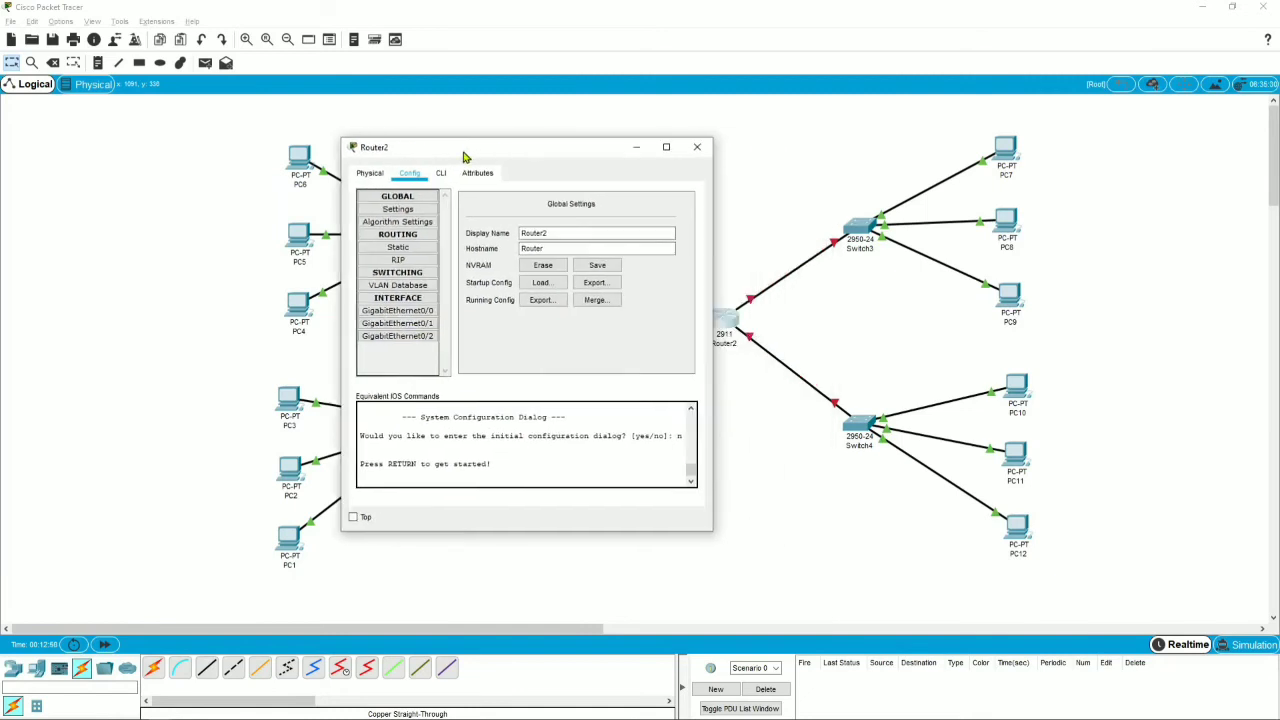
click(408, 324)
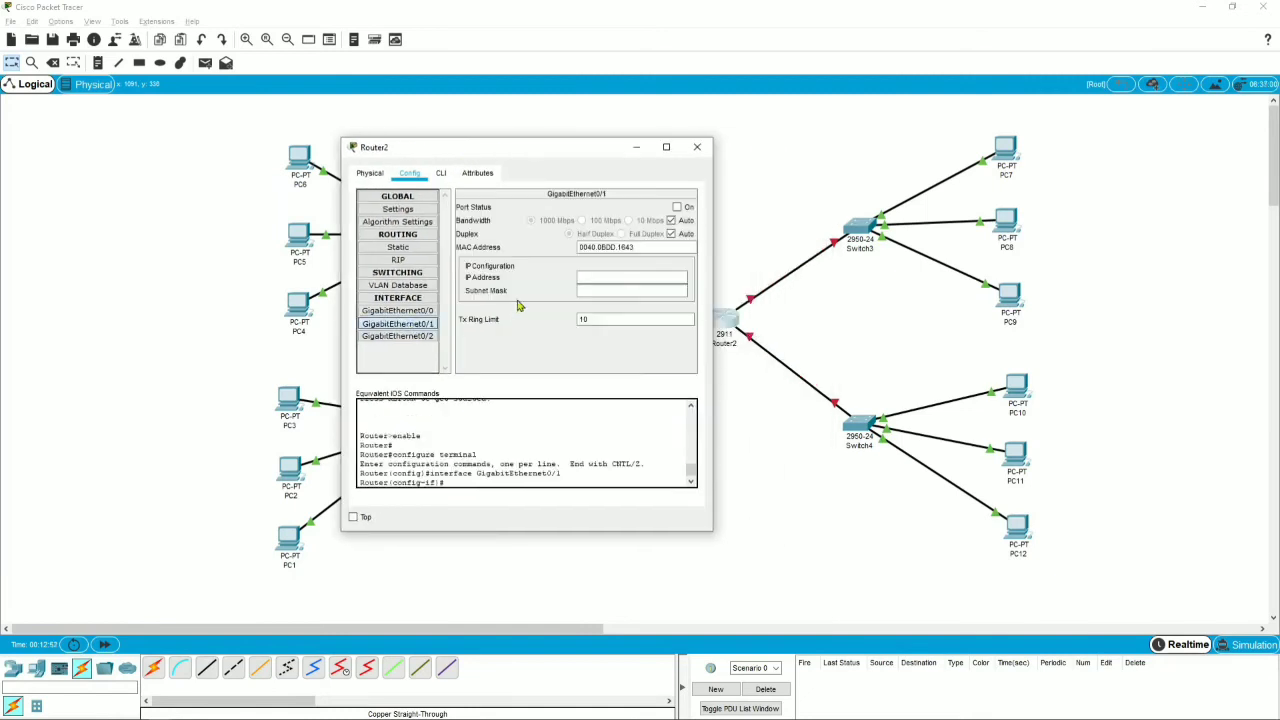
click(593, 277)
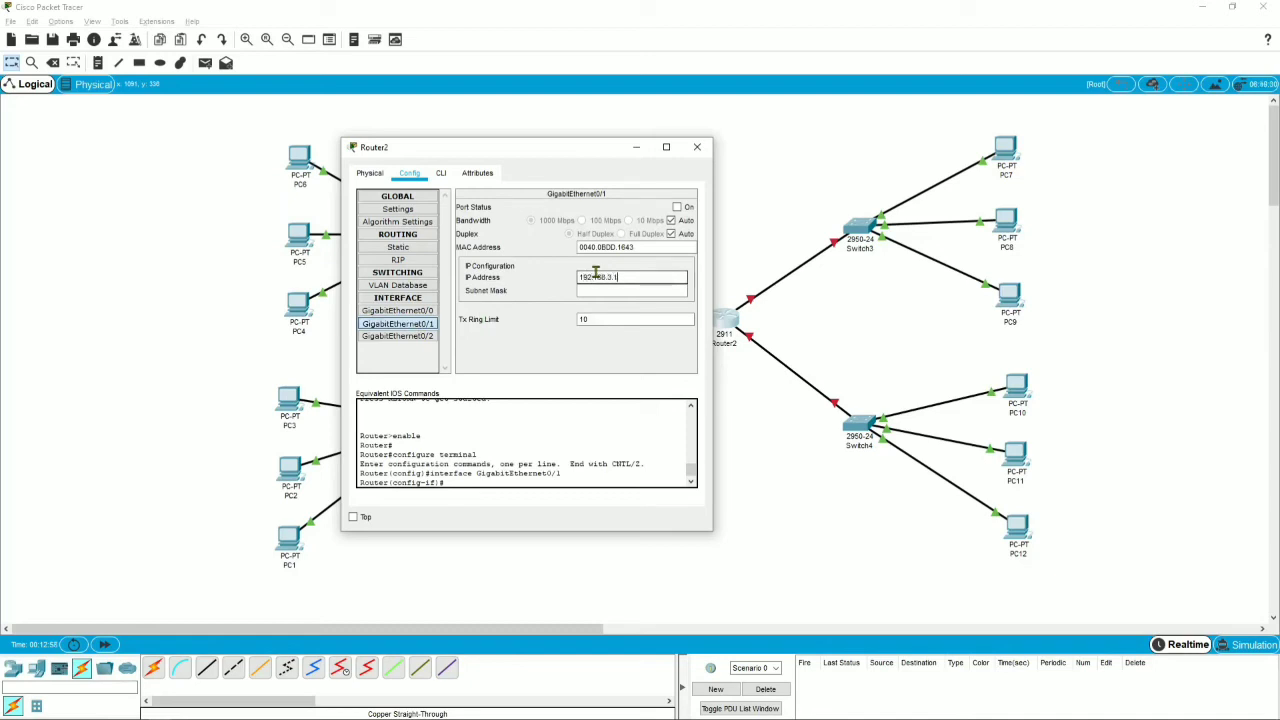
key(Tab)
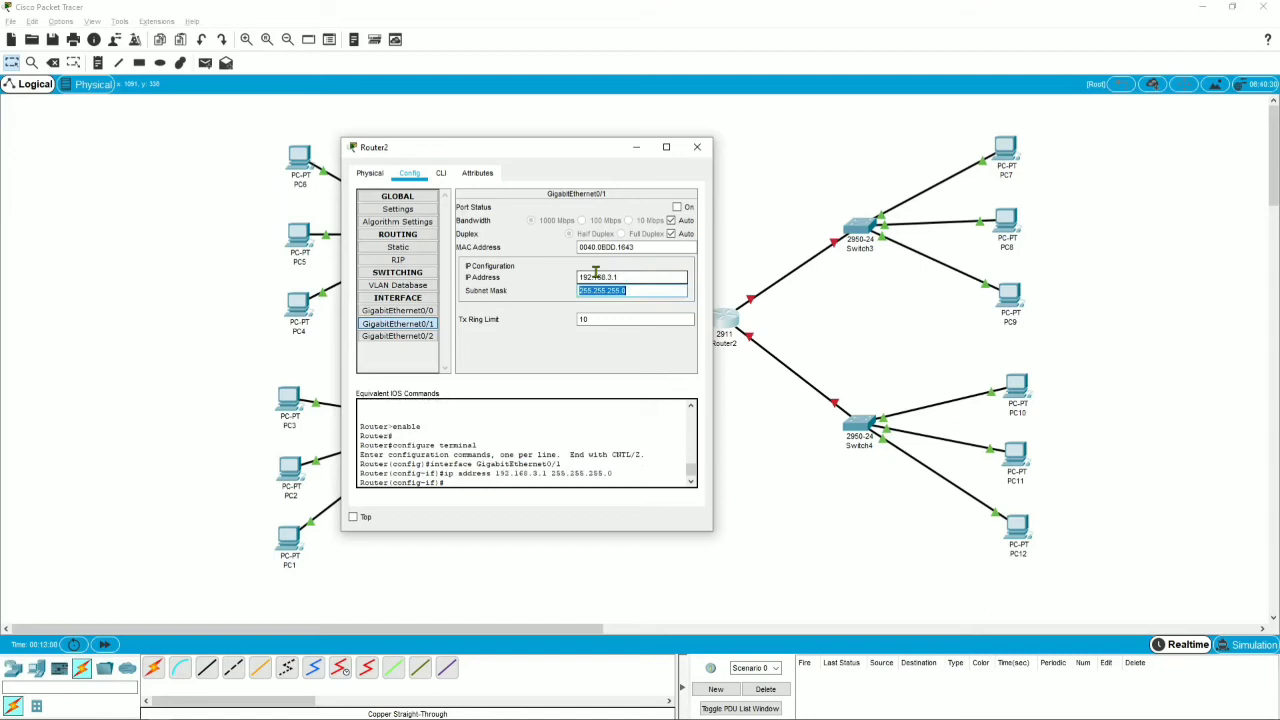
click(689, 208)
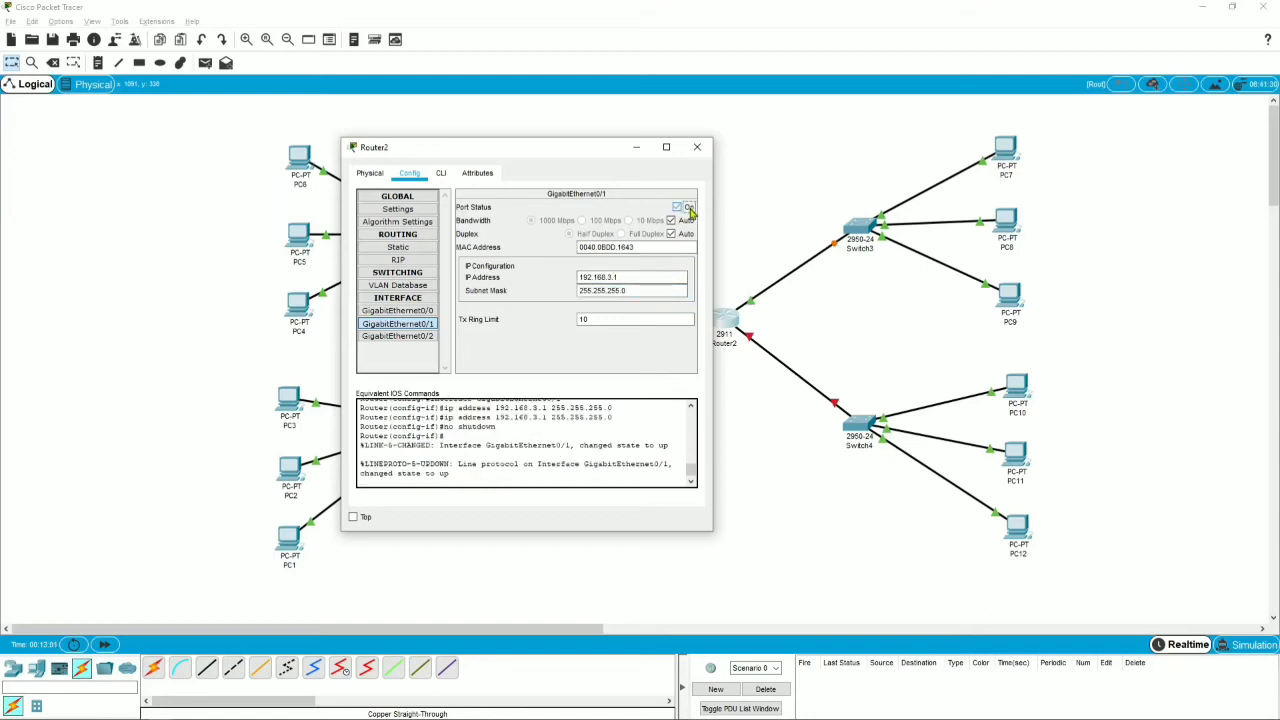
- Configure Router2's GigabitEthernet0/2 with IP address 192.168.4.1 and subnet mask 255.255.255.0, switch the port on and close the router window
click(423, 338)
click(628, 277)
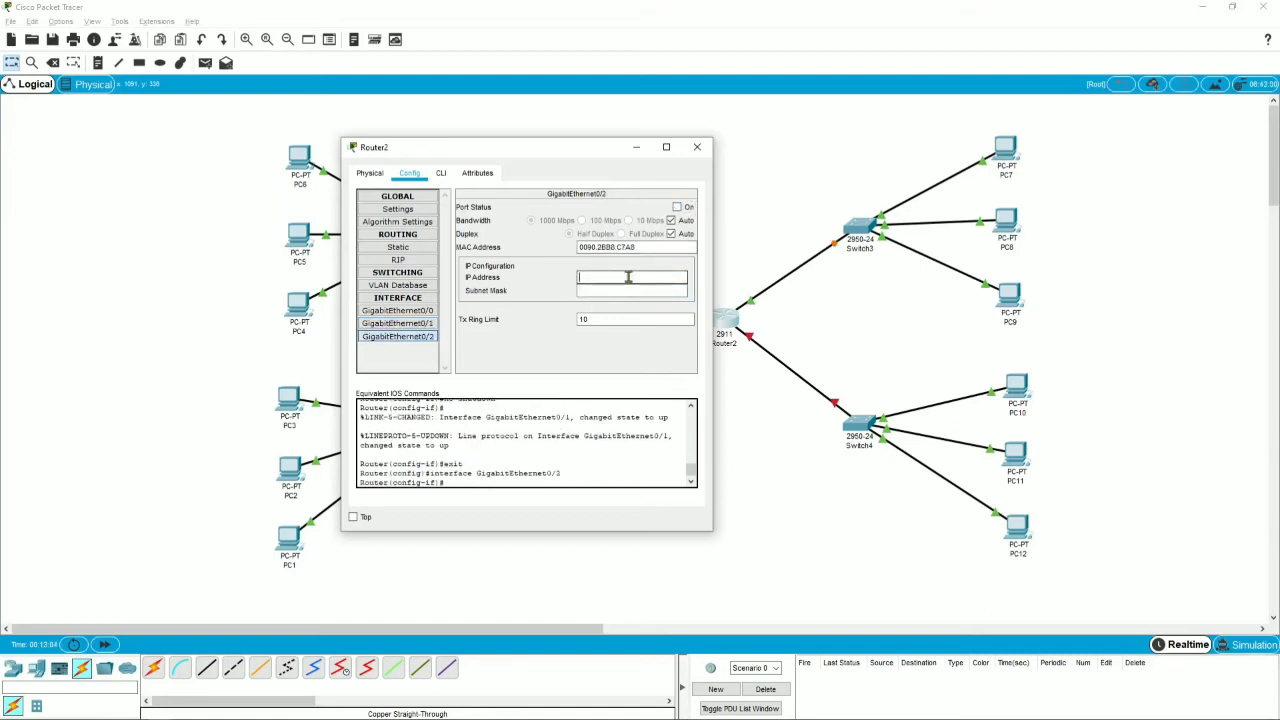
text(192.168.4.1)
click(629, 291)
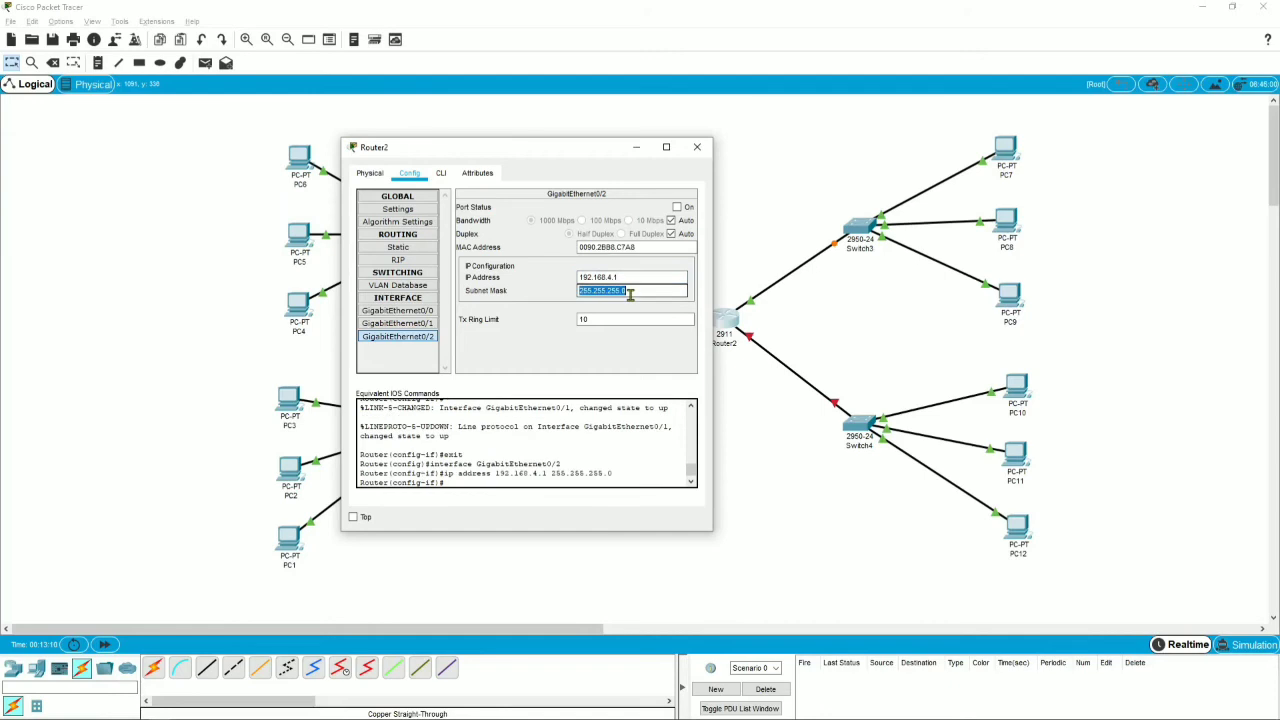
click(689, 207)
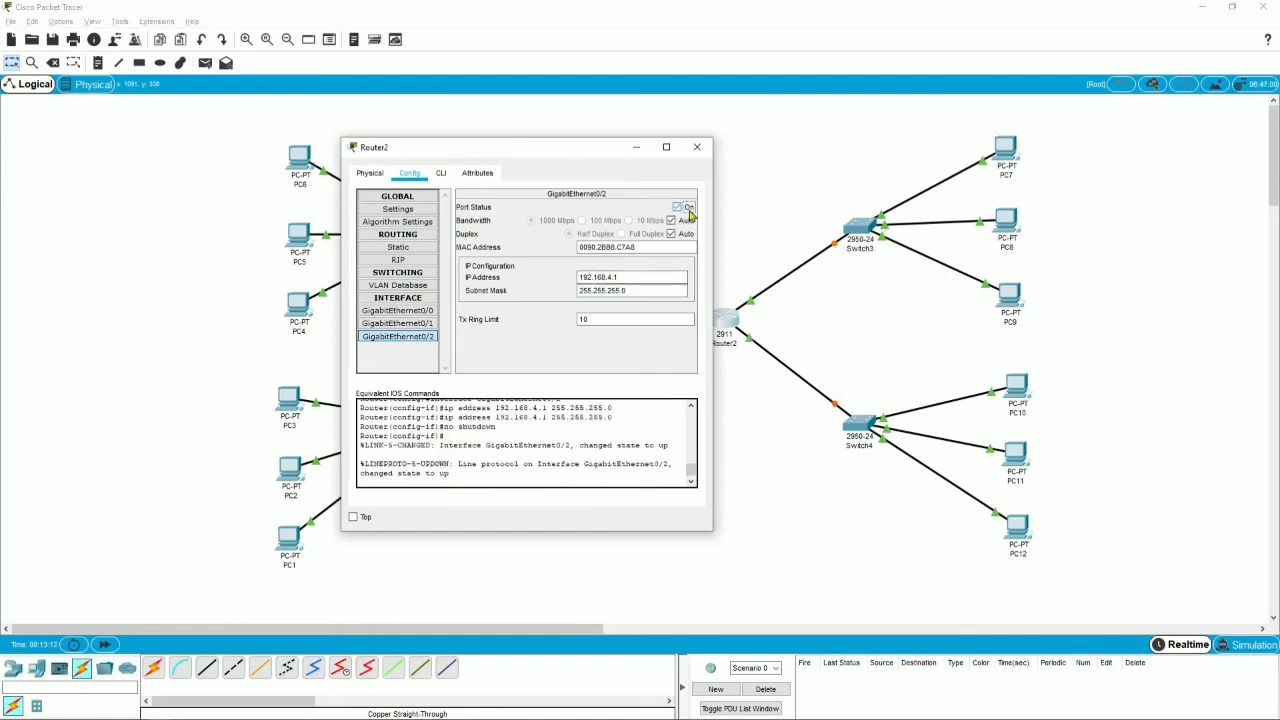
click(705, 150)
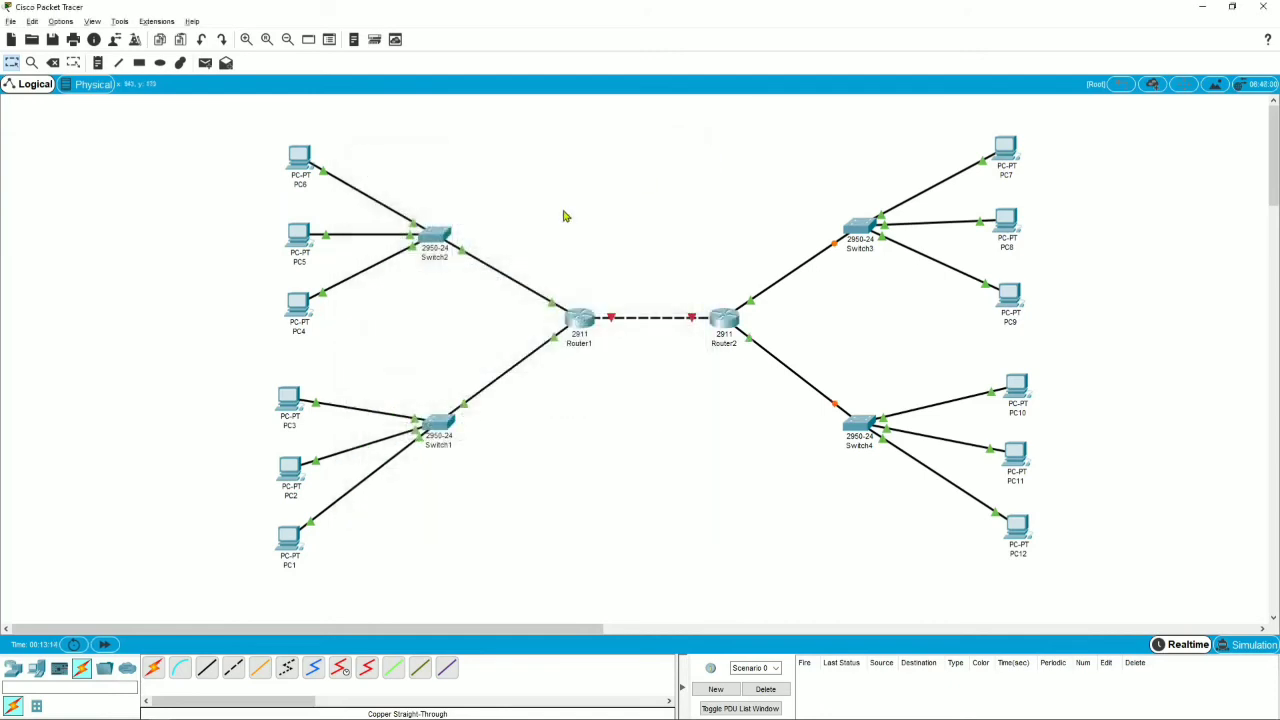
- Retest connectivity between the Switch2 and Switch1 networks by sending a simple PDU from PC6 to PC3 twice
click(206, 64)
click(289, 398)
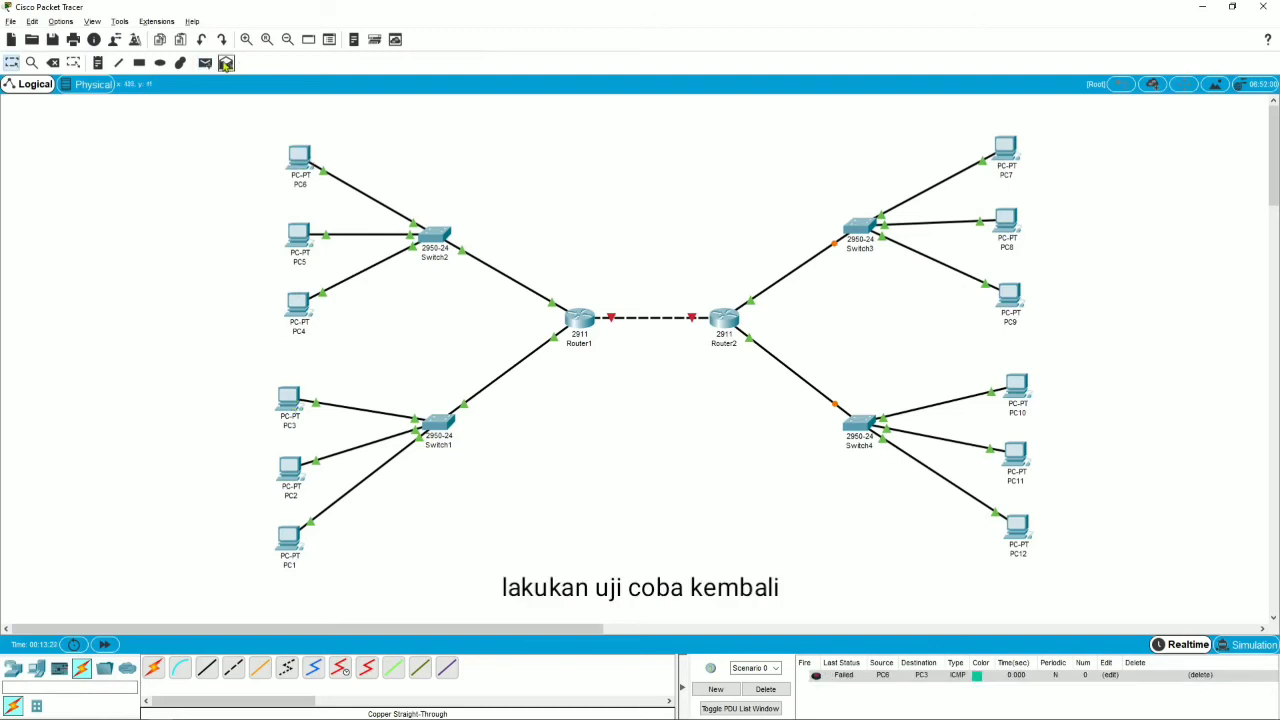
click(207, 63)
click(290, 157)
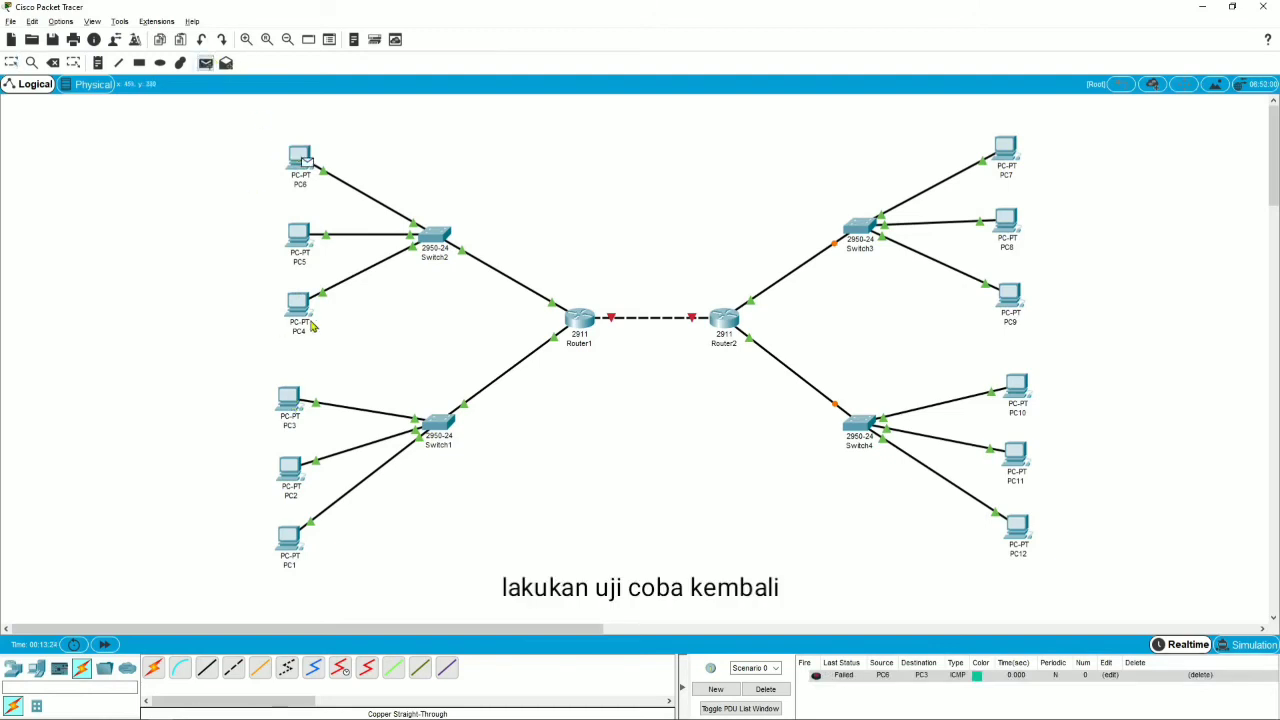
click(289, 400)
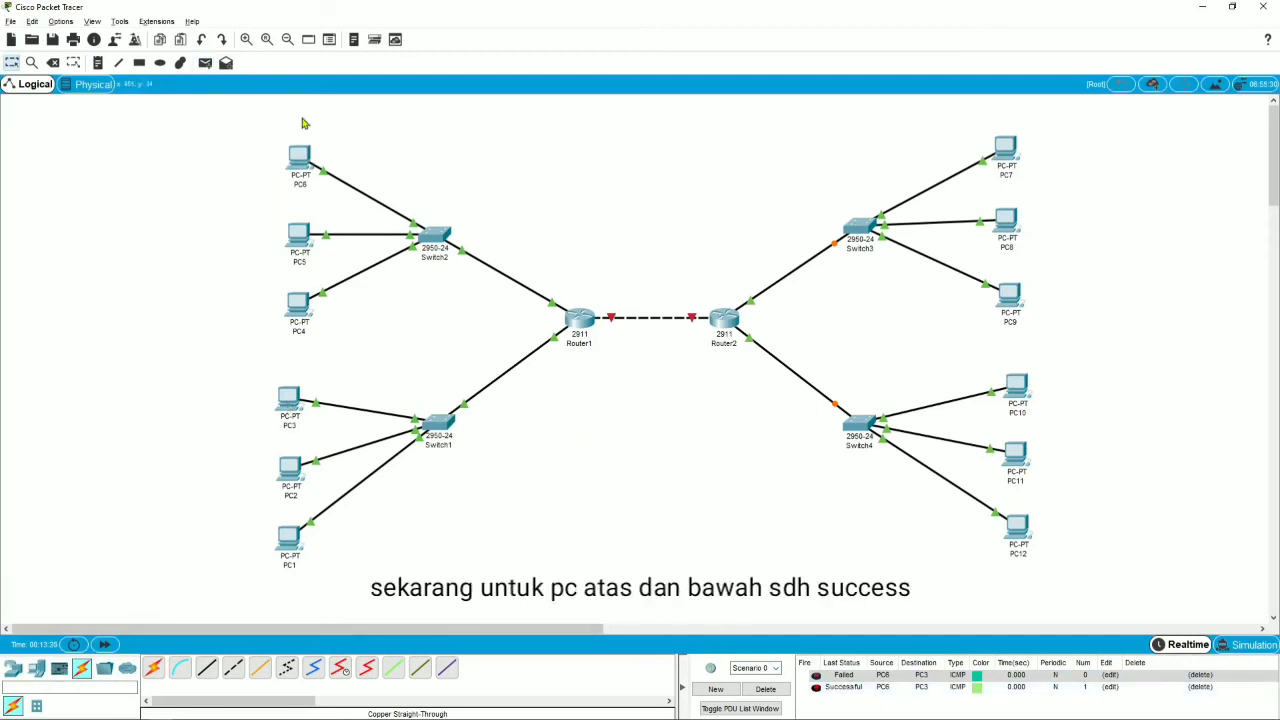
- Send simple PDUs from PC5 to PC3 and from PC4 to PC3, and clear the scenario's PDU list
click(205, 63)
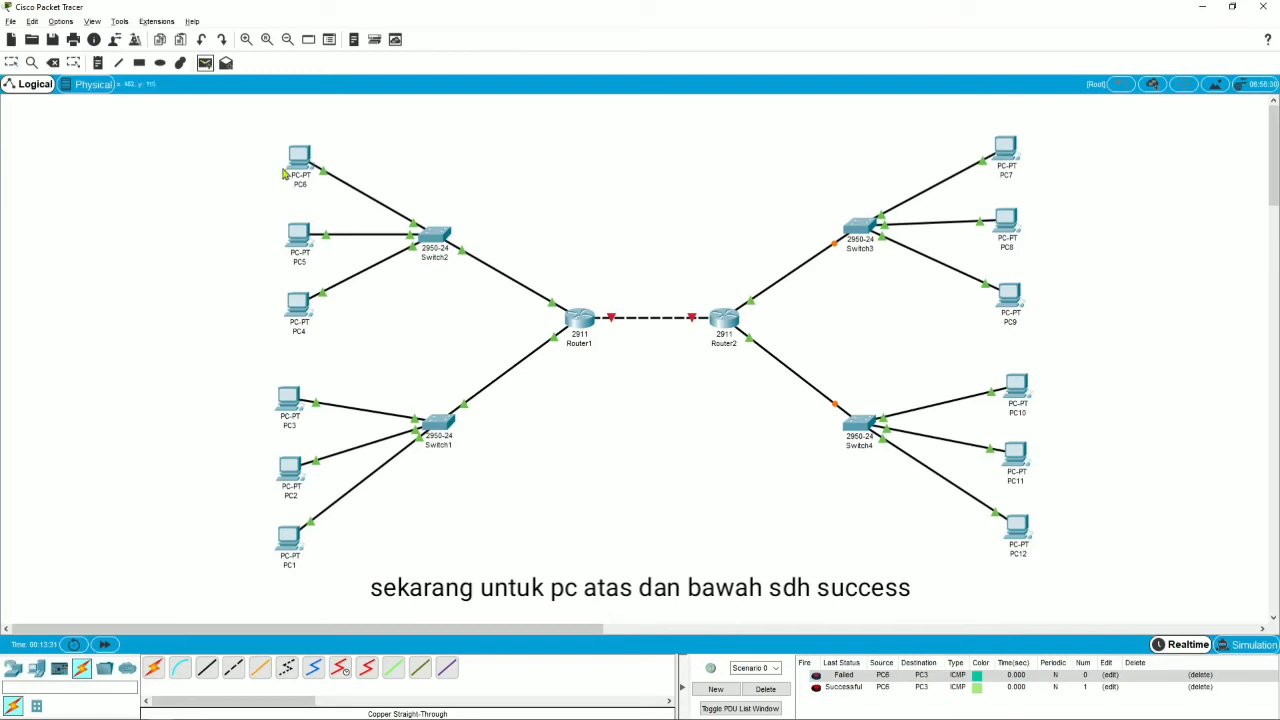
click(306, 245)
click(286, 402)
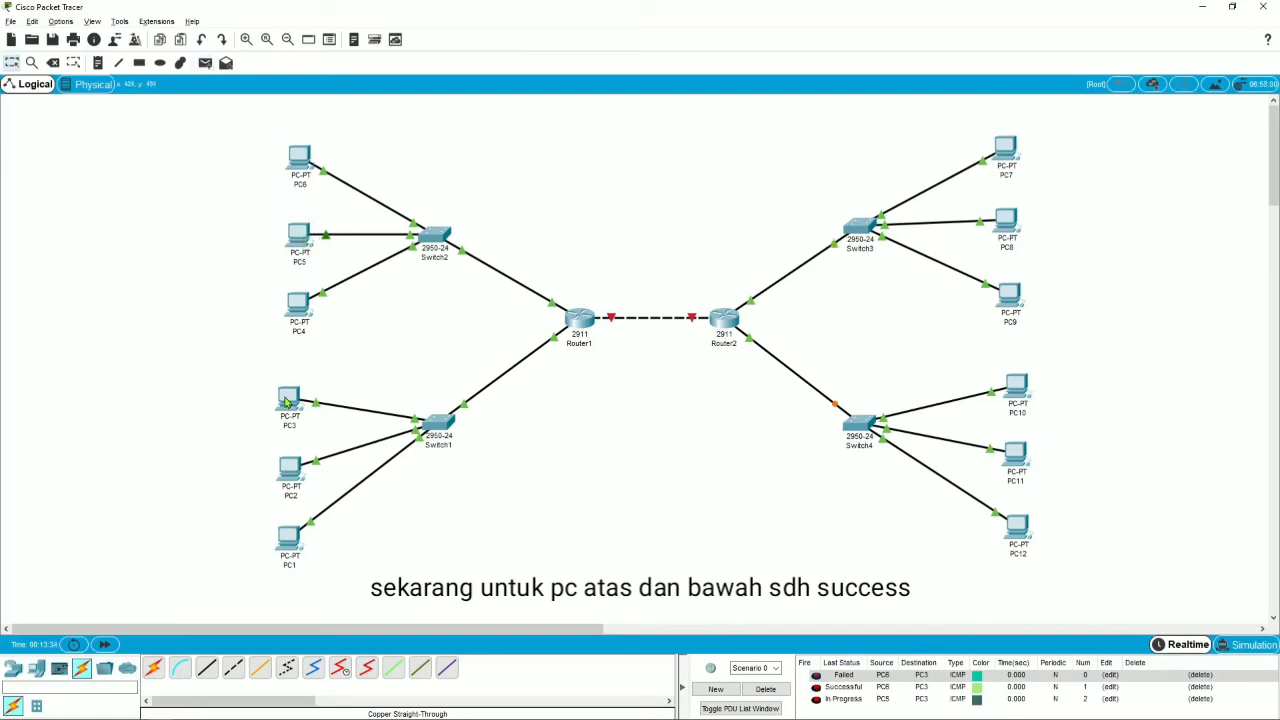
click(205, 65)
click(299, 308)
click(291, 398)
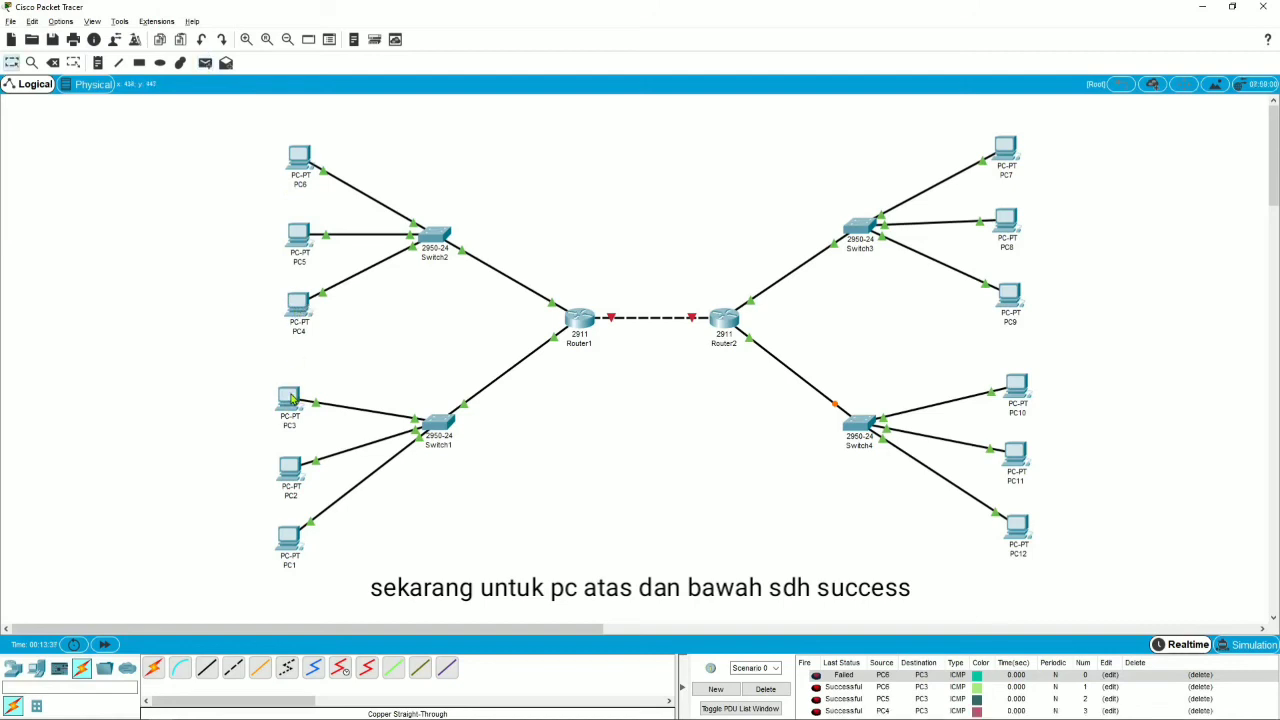
click(766, 689)
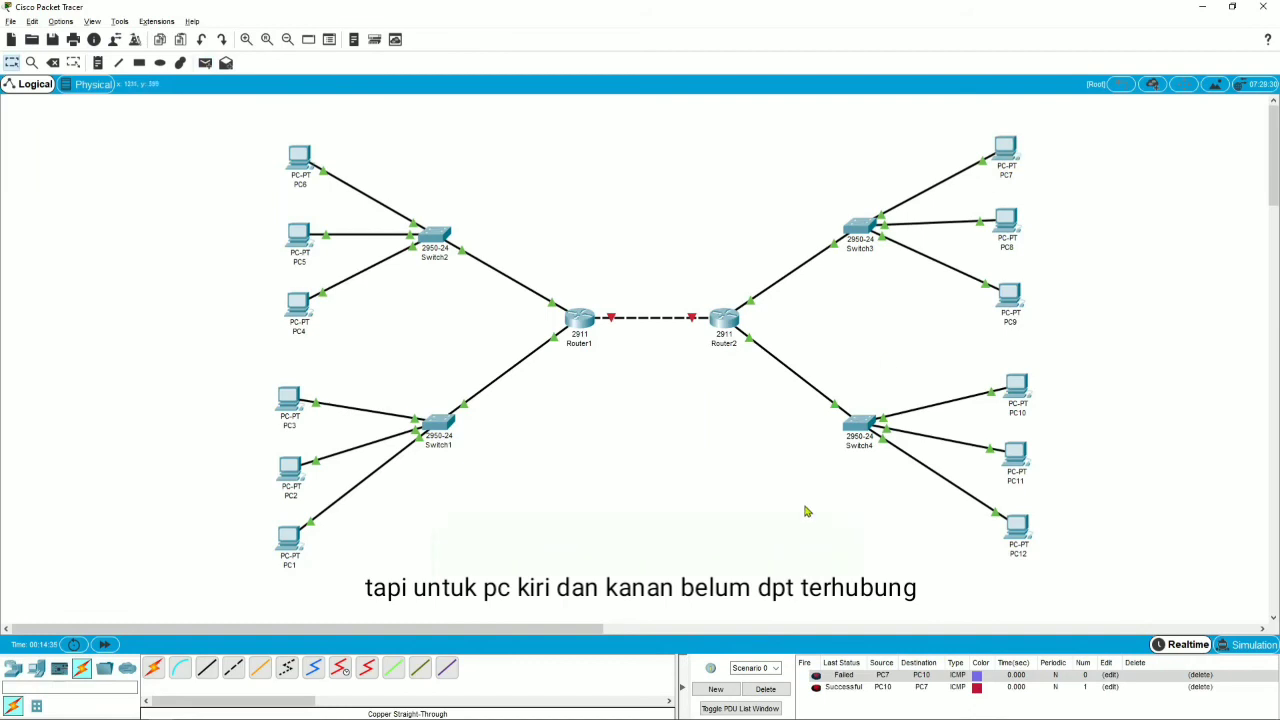
click(766, 689)
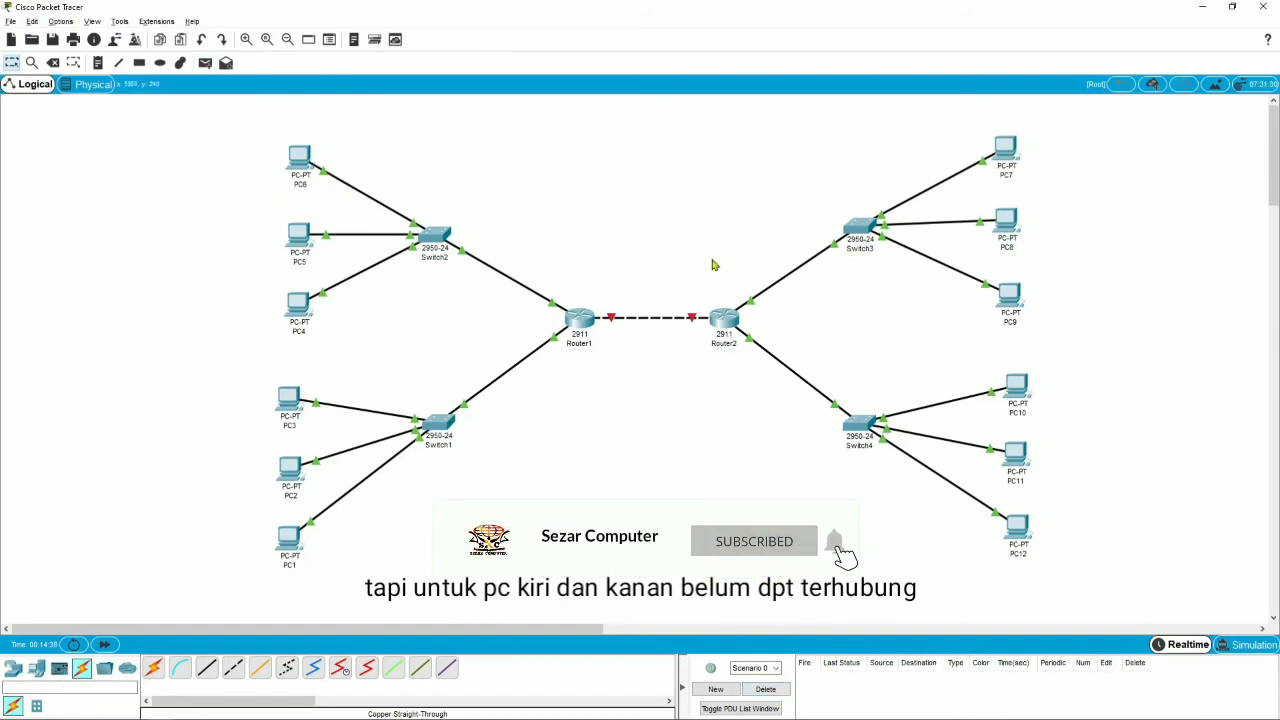
- Configure Router1's GigabitEthernet0/0 with IP address 172.16.10.10 and subnet mask 255.255.0.0, switch the port on and close the router window
click(582, 322)
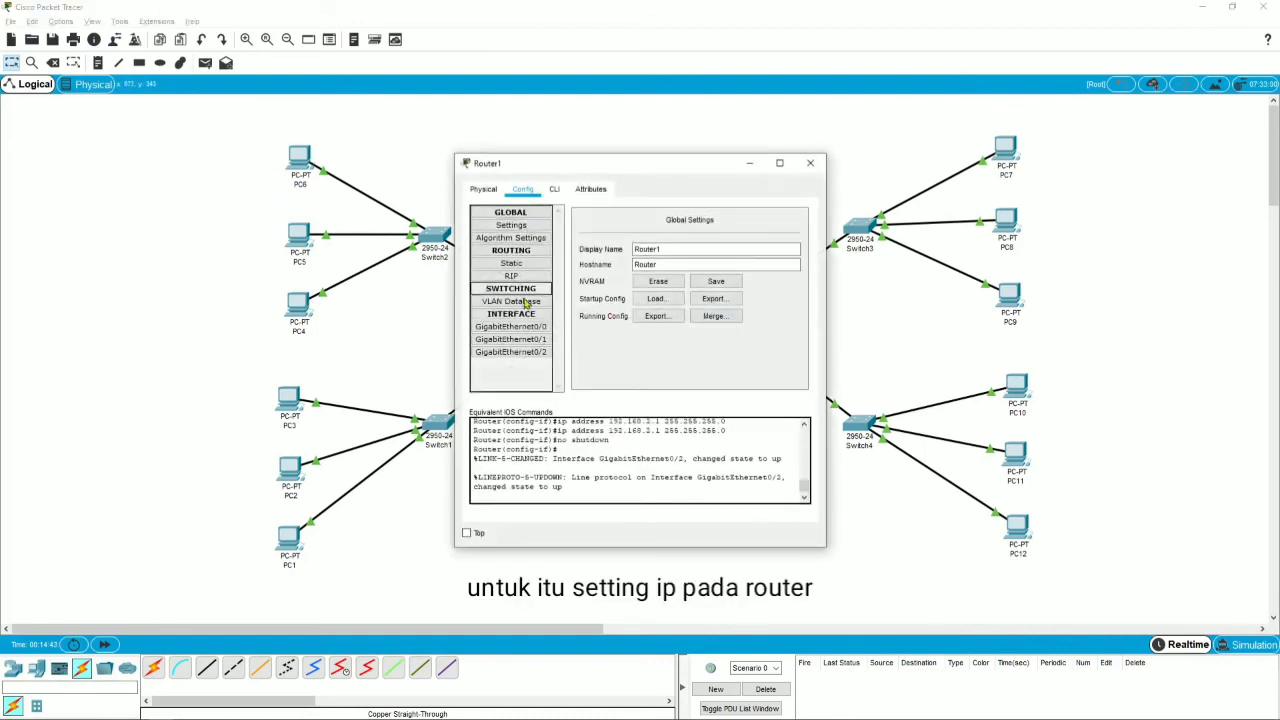
click(524, 328)
click(724, 293)
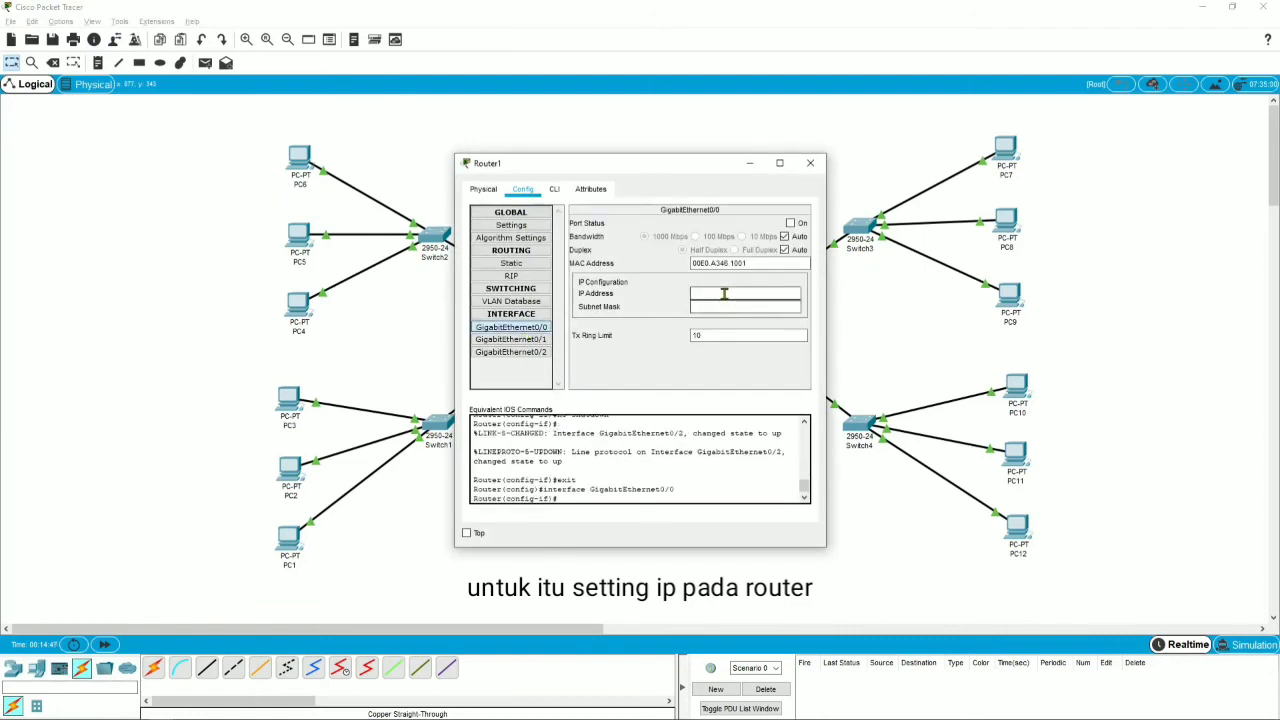
text(172.16.1)
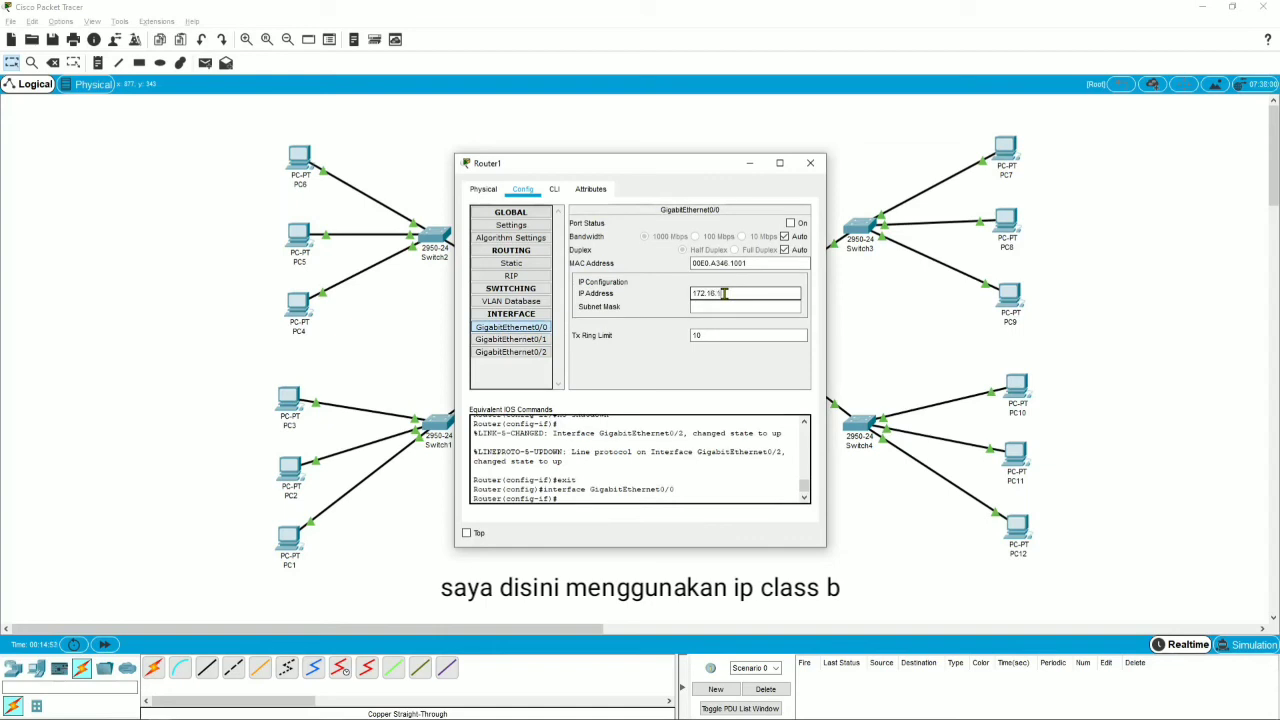
text(0.10)
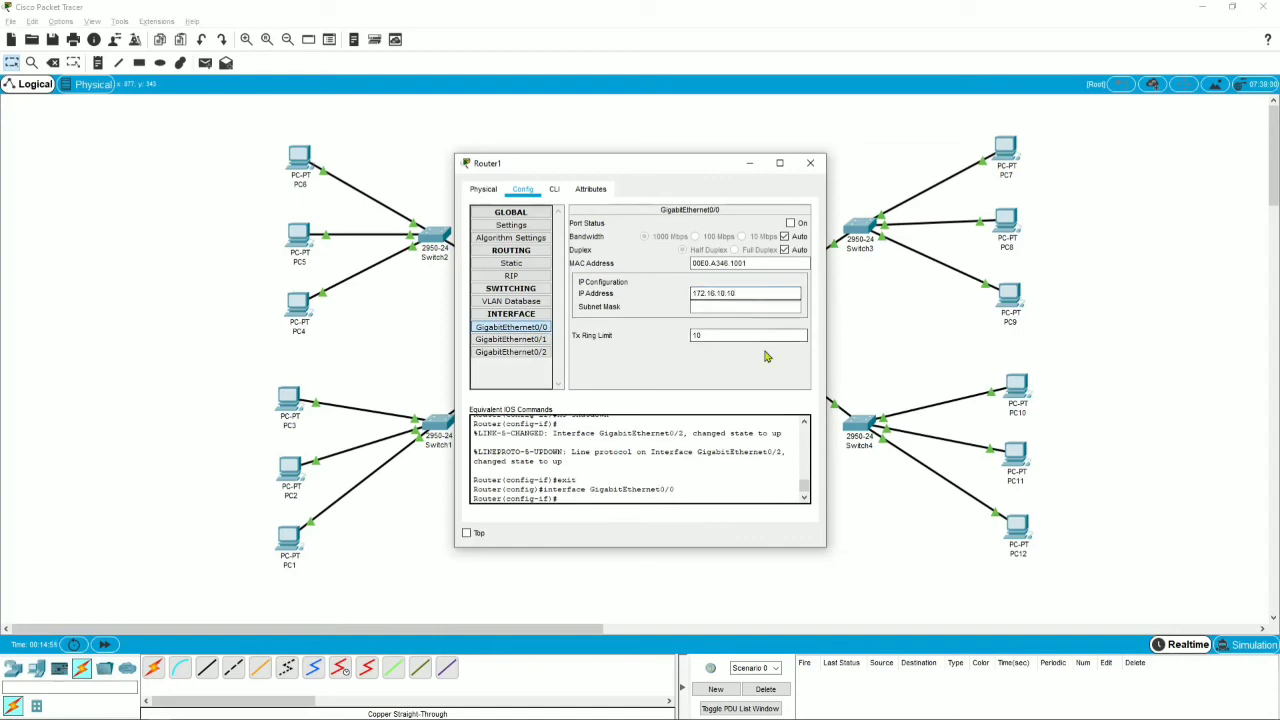
key(Tab)
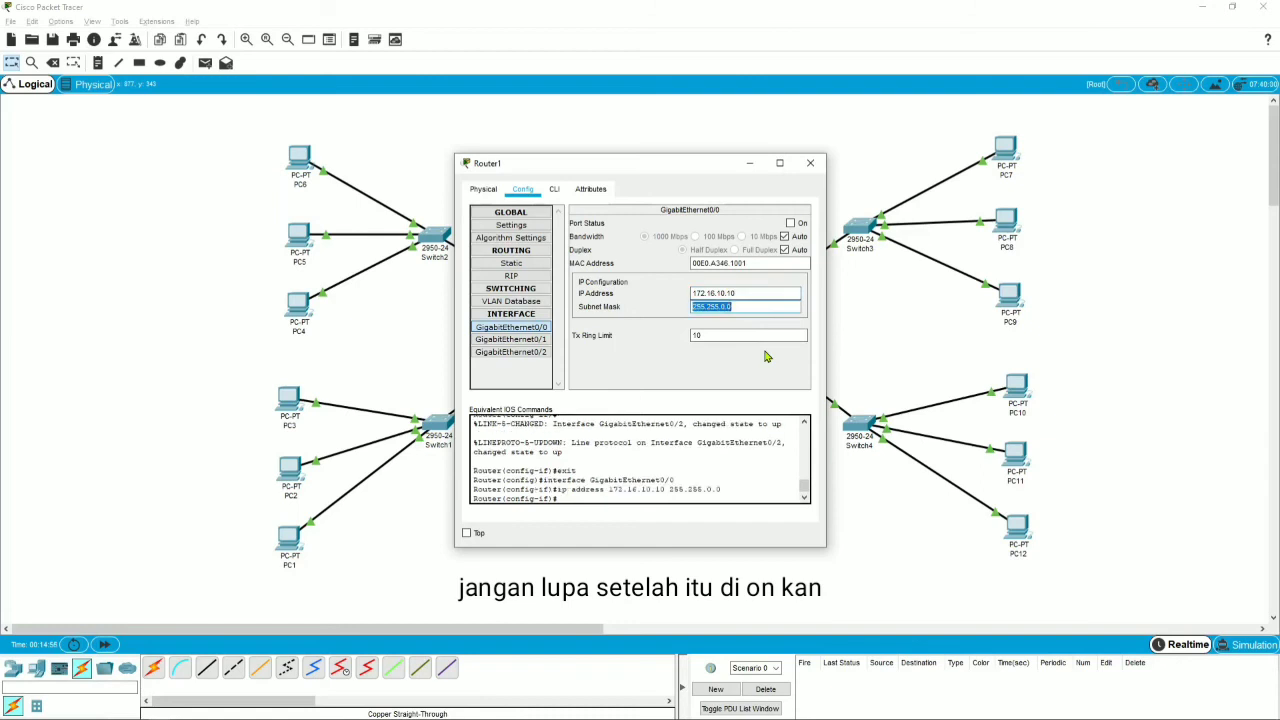
click(790, 224)
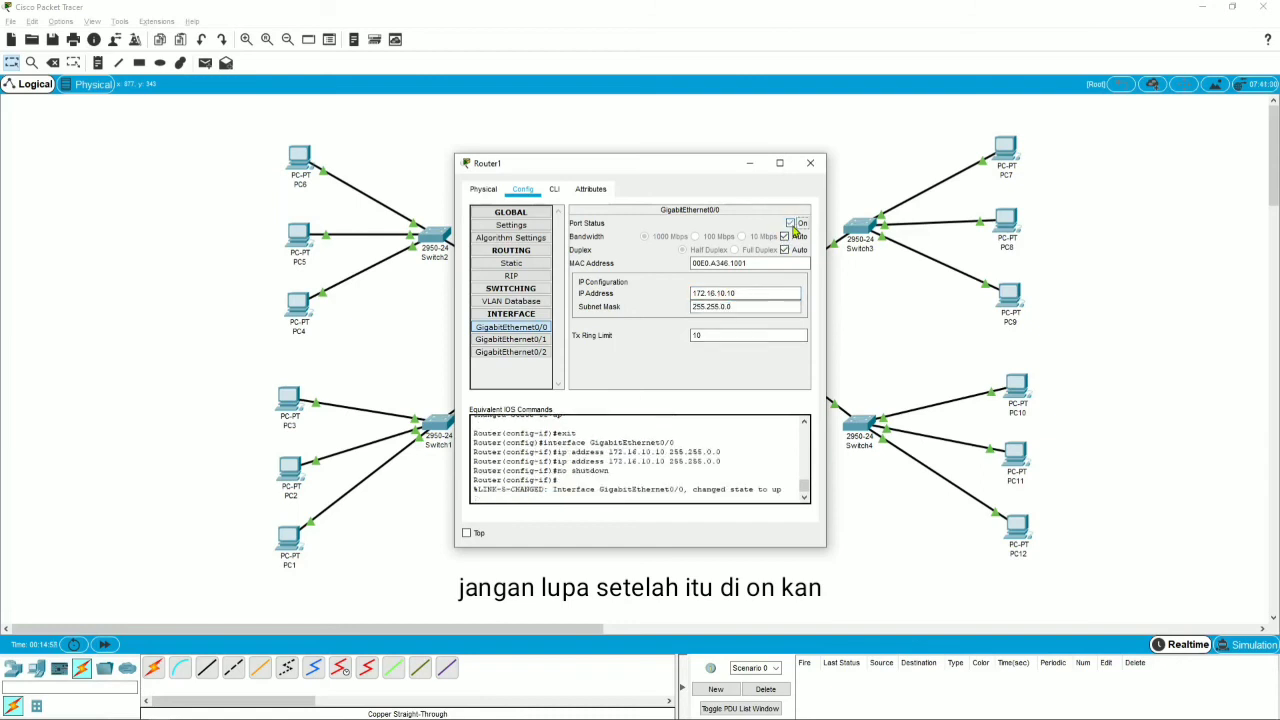
click(810, 163)
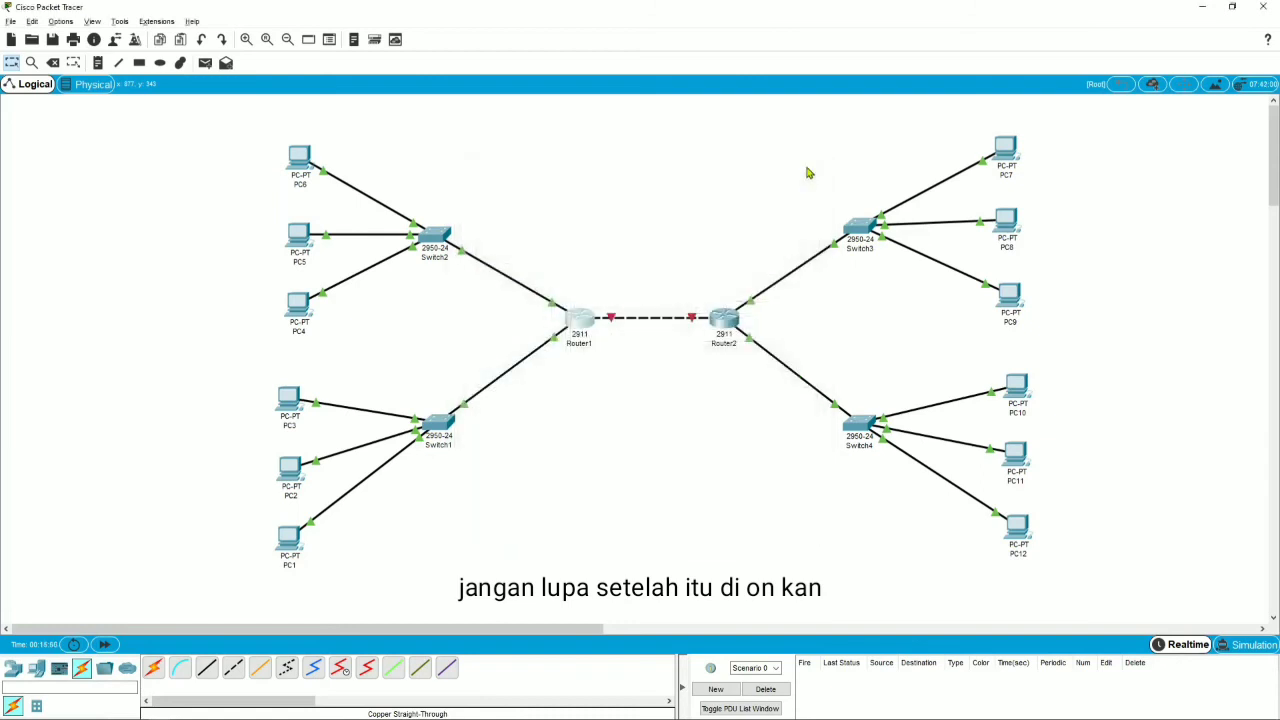
- Configure Router2's GigabitEthernet0/0 with IP address 172.16.20.20 and subnet mask 255.255.0.0, switch the port on and close the router window
click(728, 320)
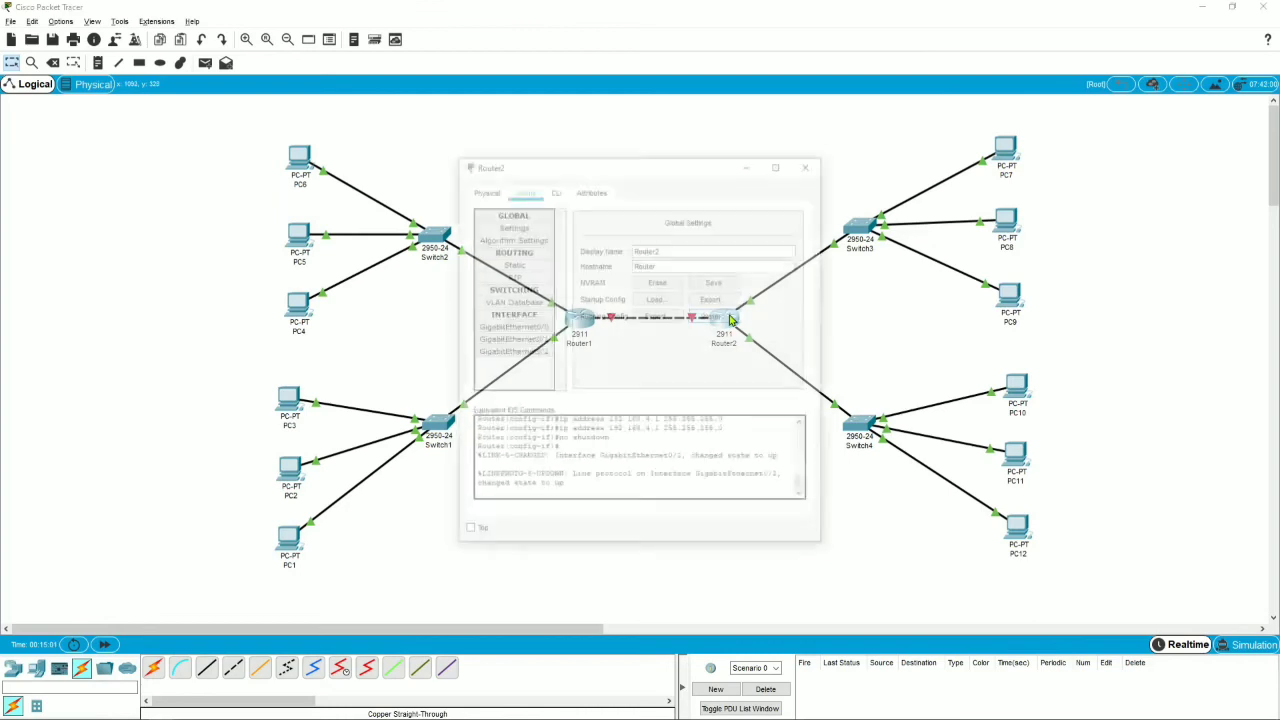
click(511, 327)
click(713, 292)
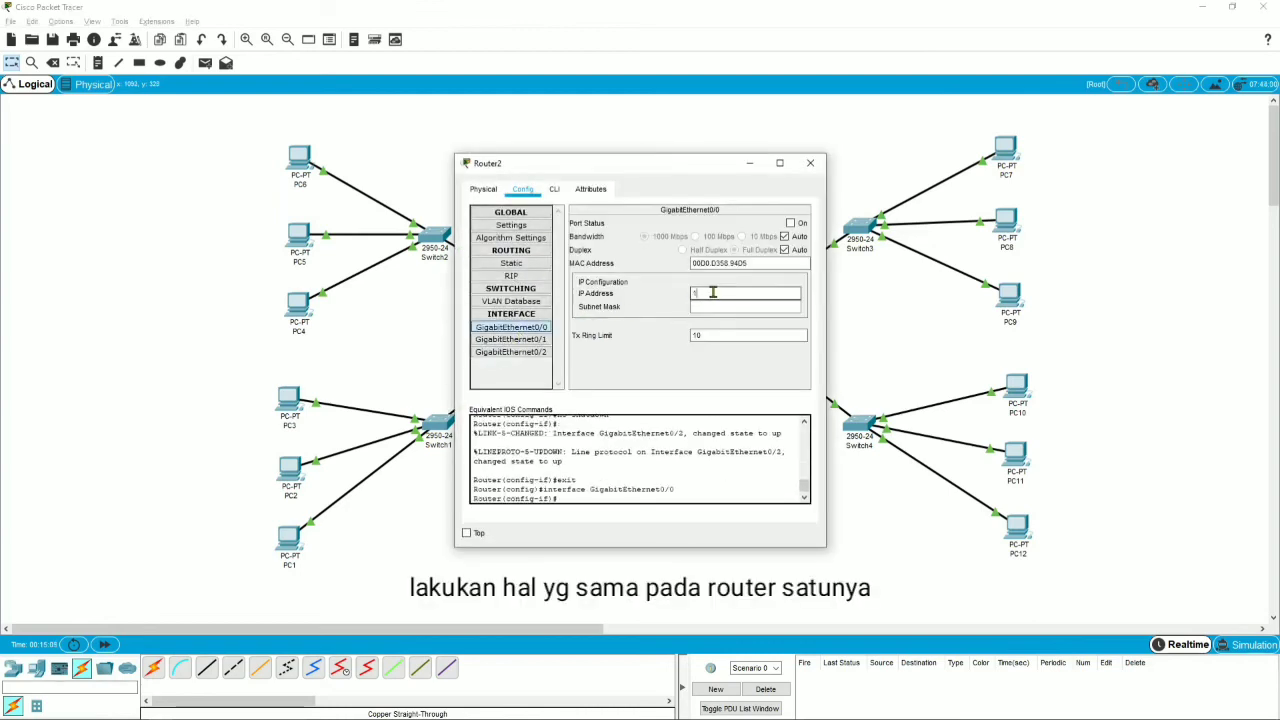
text(172.16.20.20)
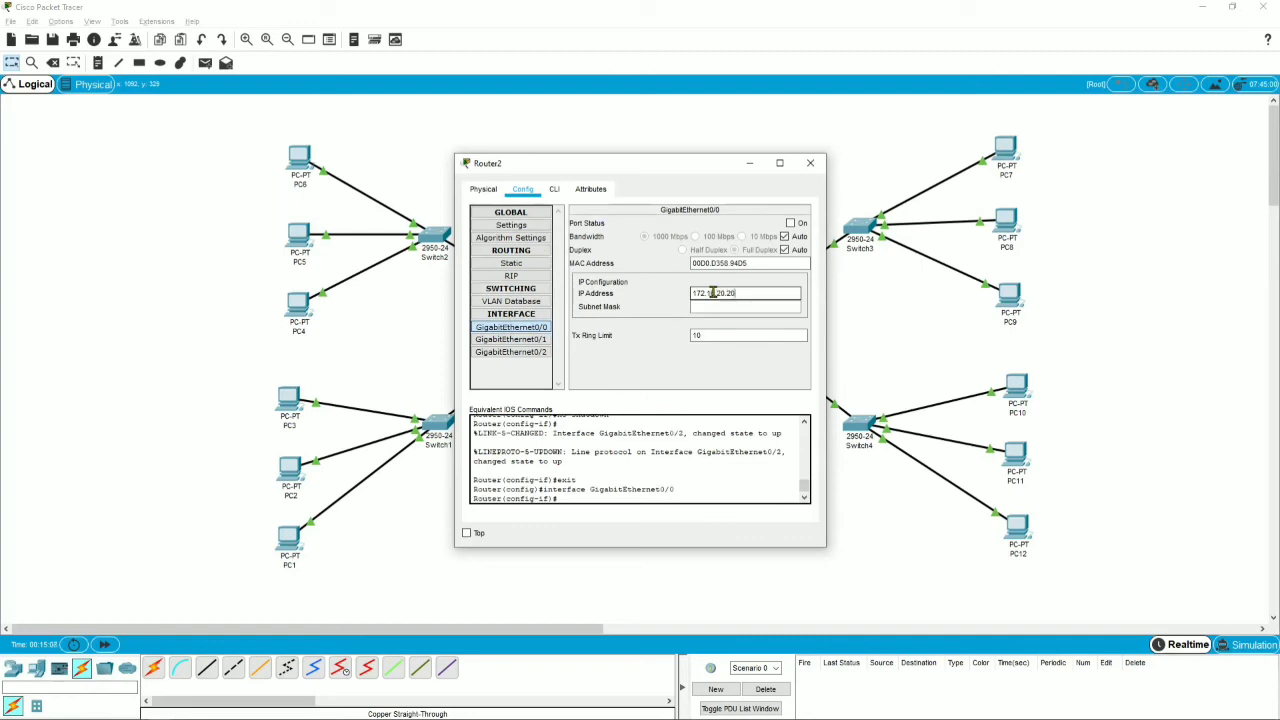
key(Tab)
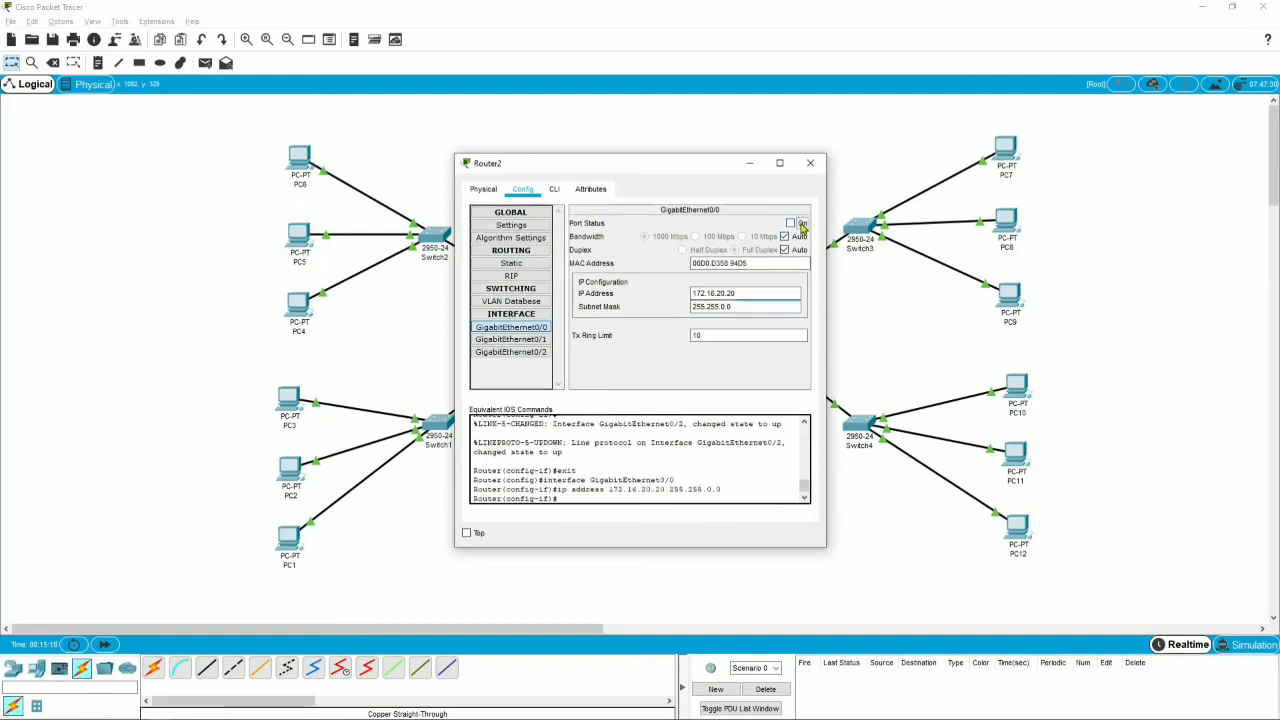
click(791, 223)
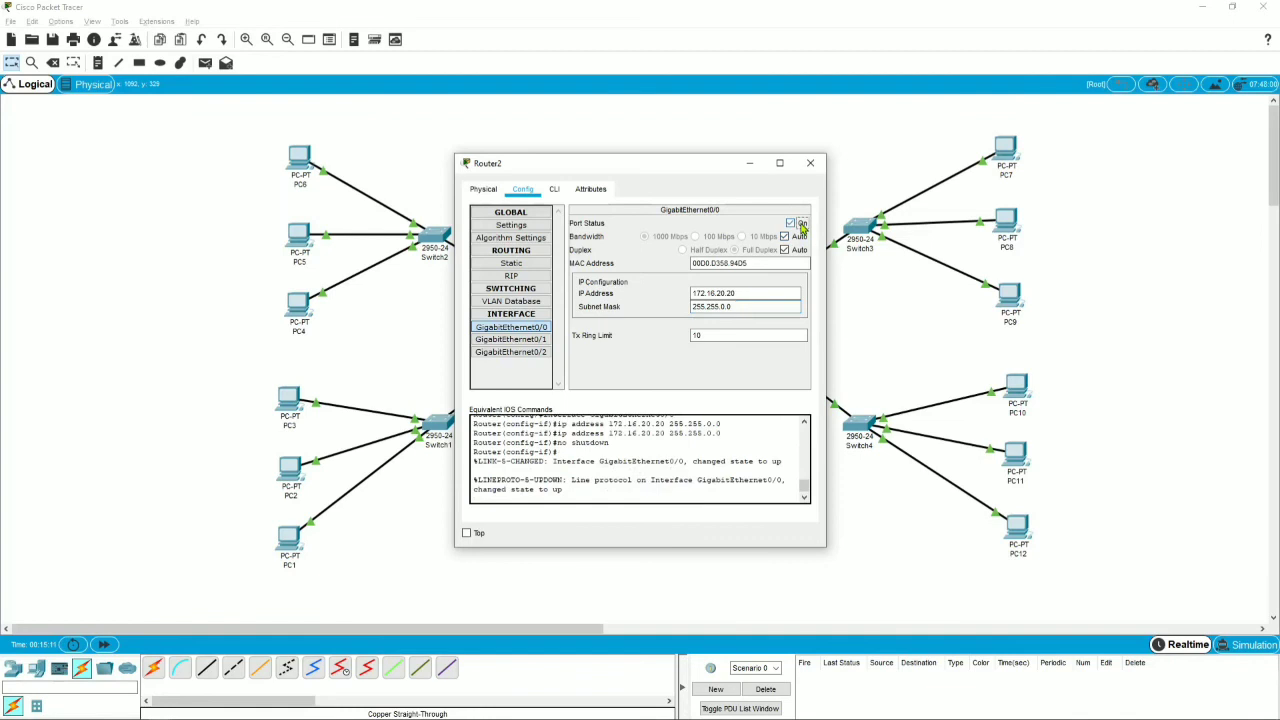
click(810, 163)
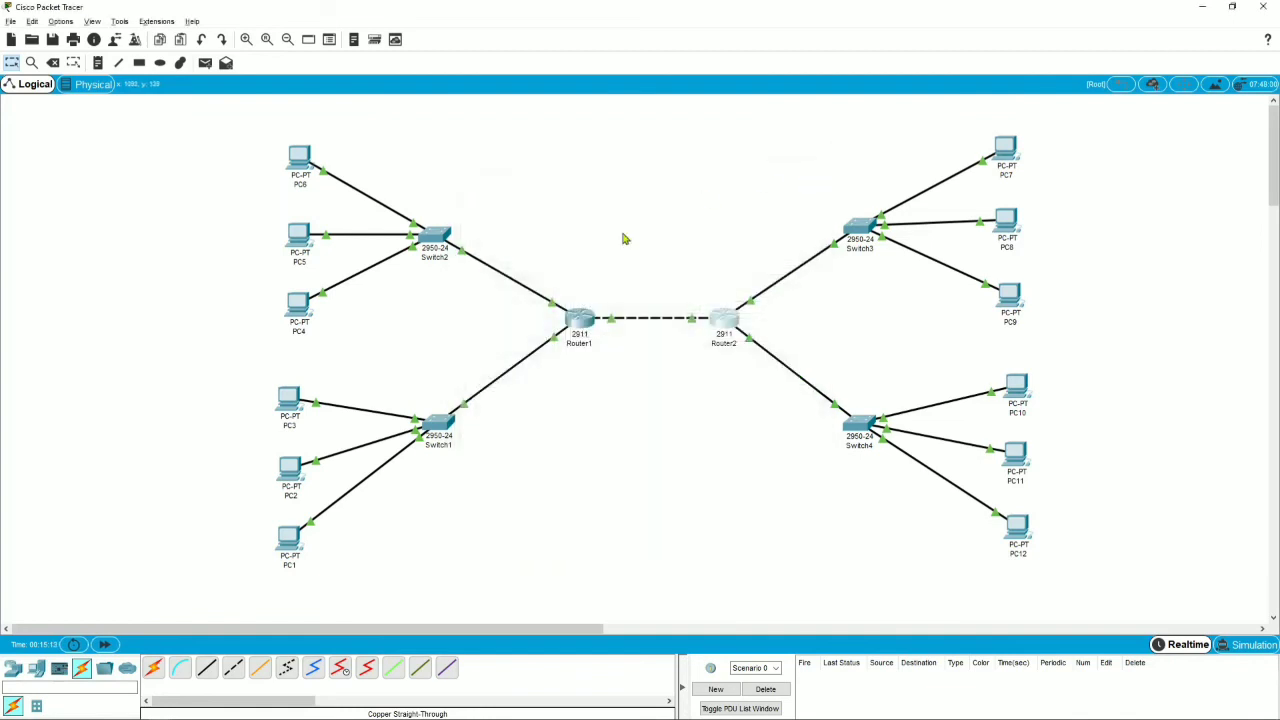
- Add the networks 192.168.1.0 and 192.168.2.0 to Router1's RIP routing
click(580, 318)
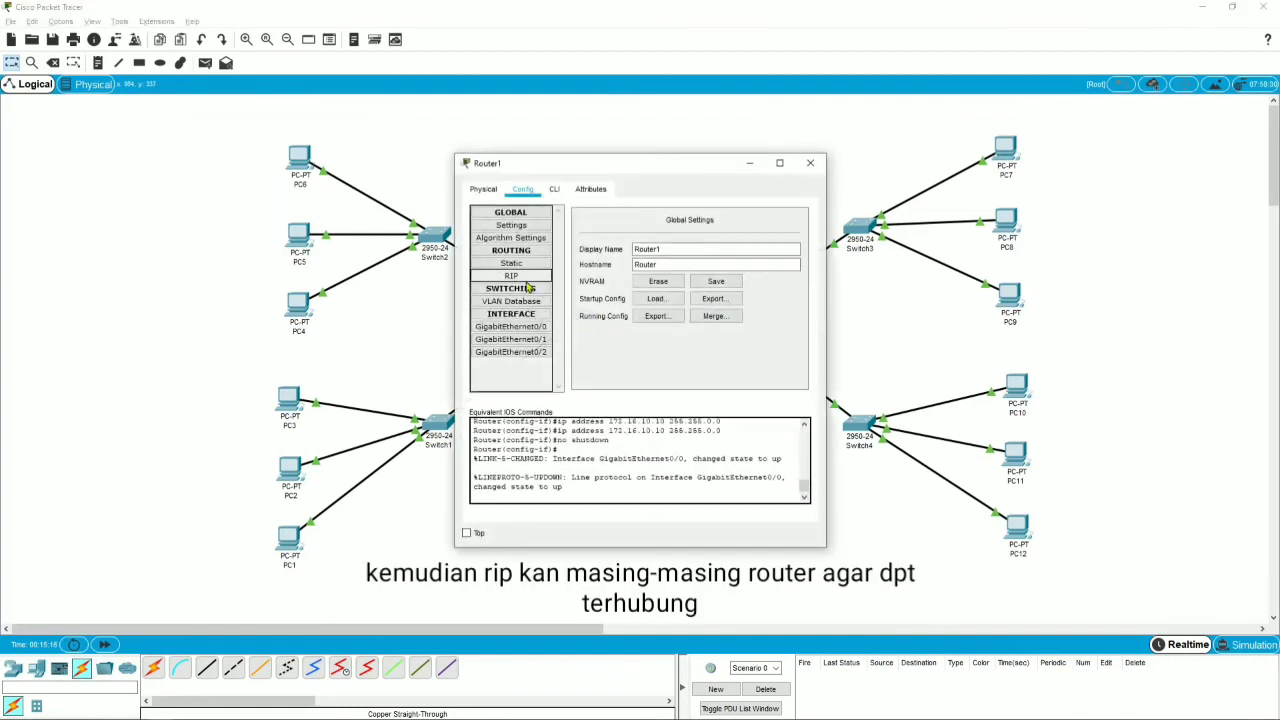
click(511, 275)
click(733, 227)
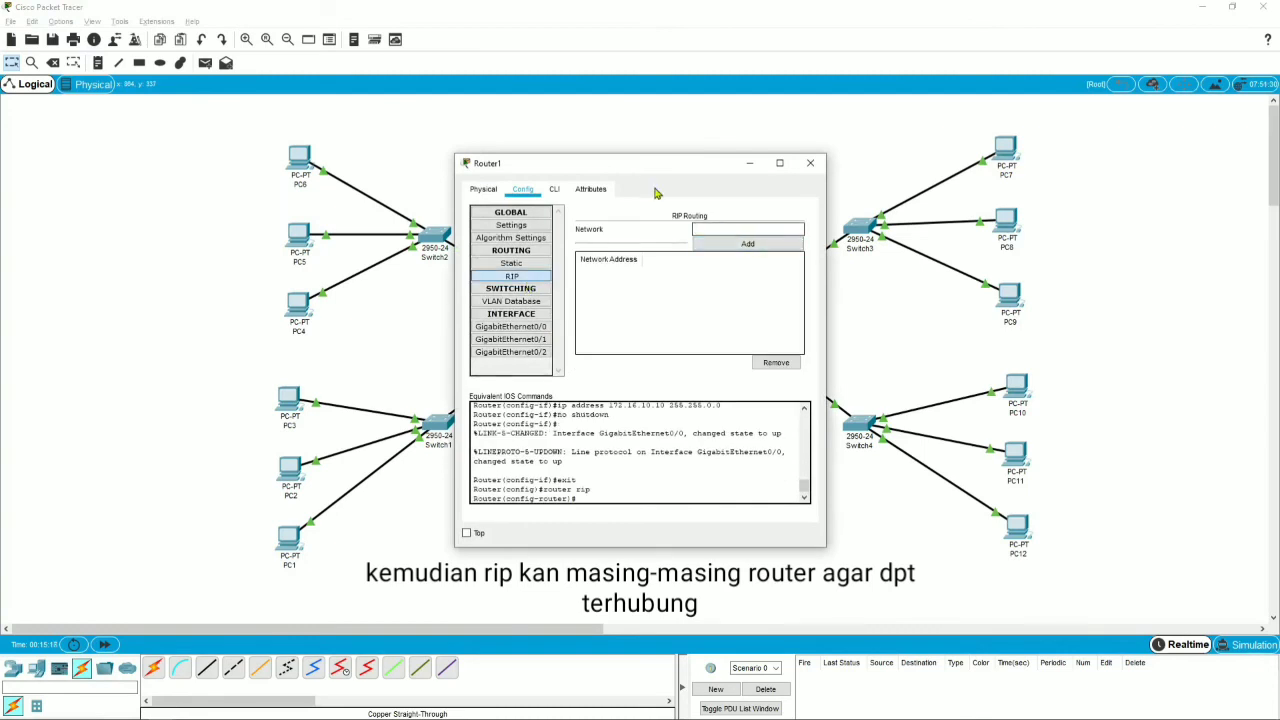
drag(649, 177, 757, 173)
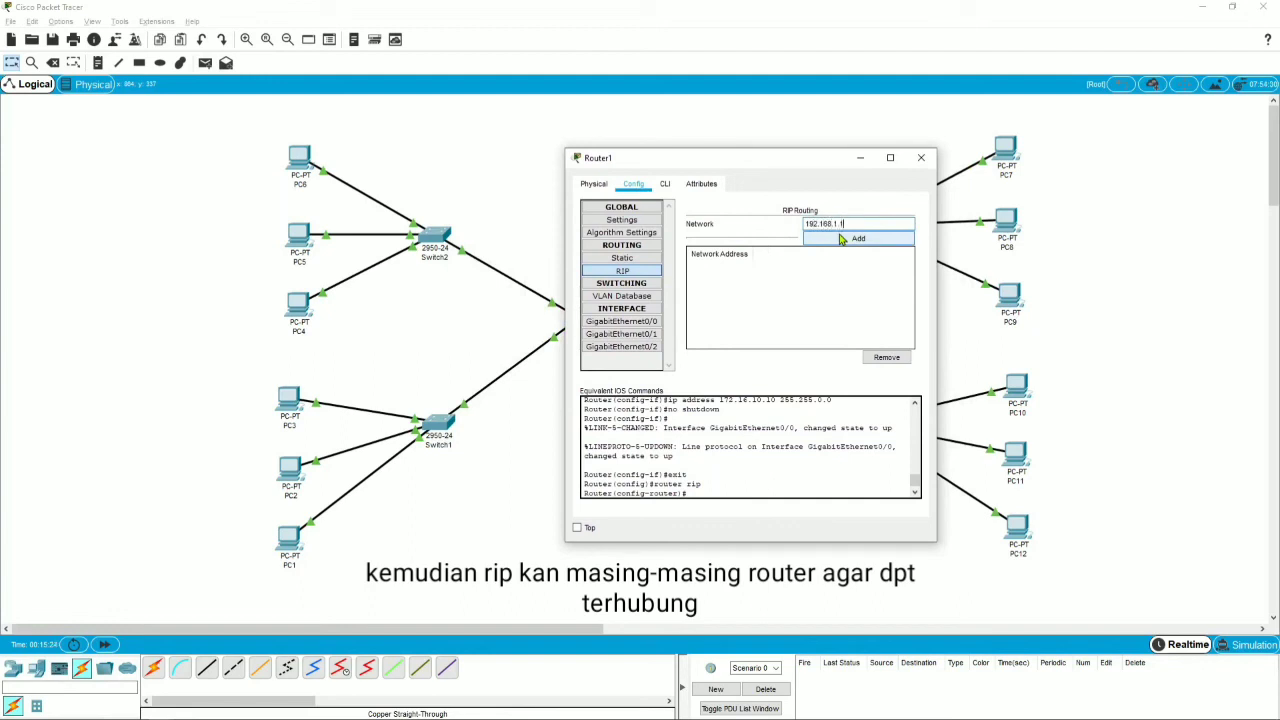
click(842, 238)
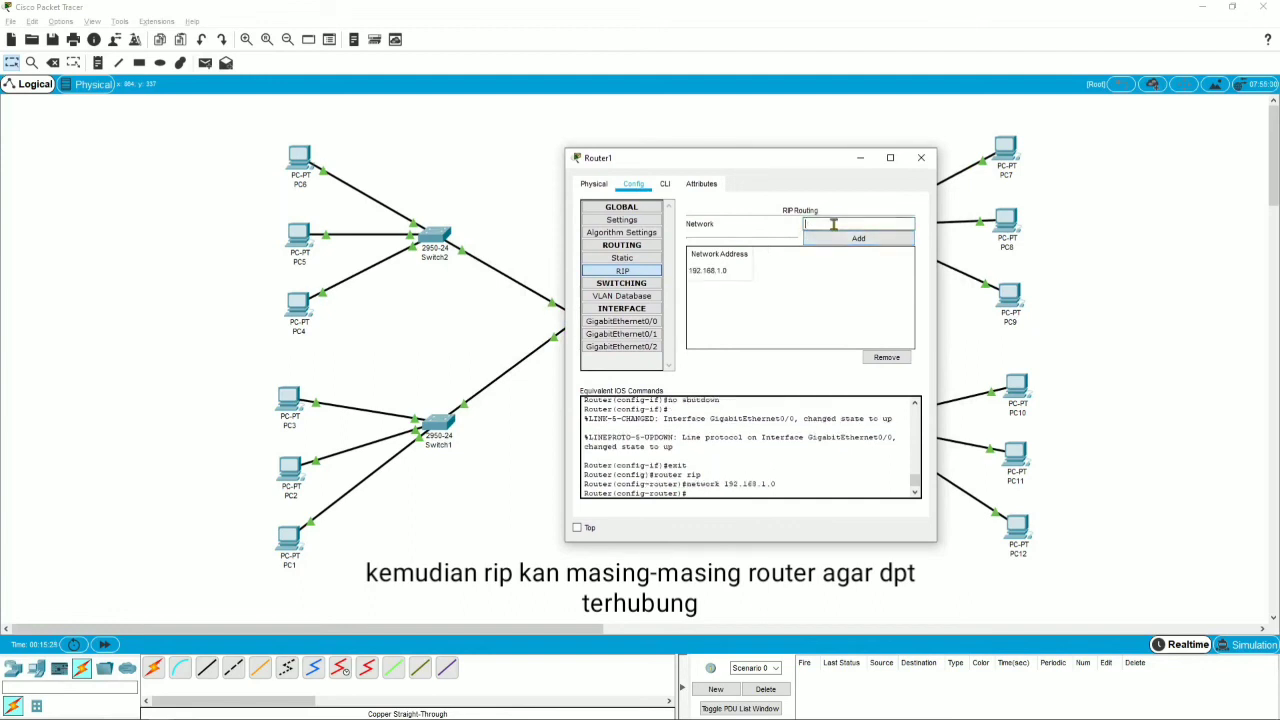
click(833, 224)
text(192.168.2.0)
click(852, 238)
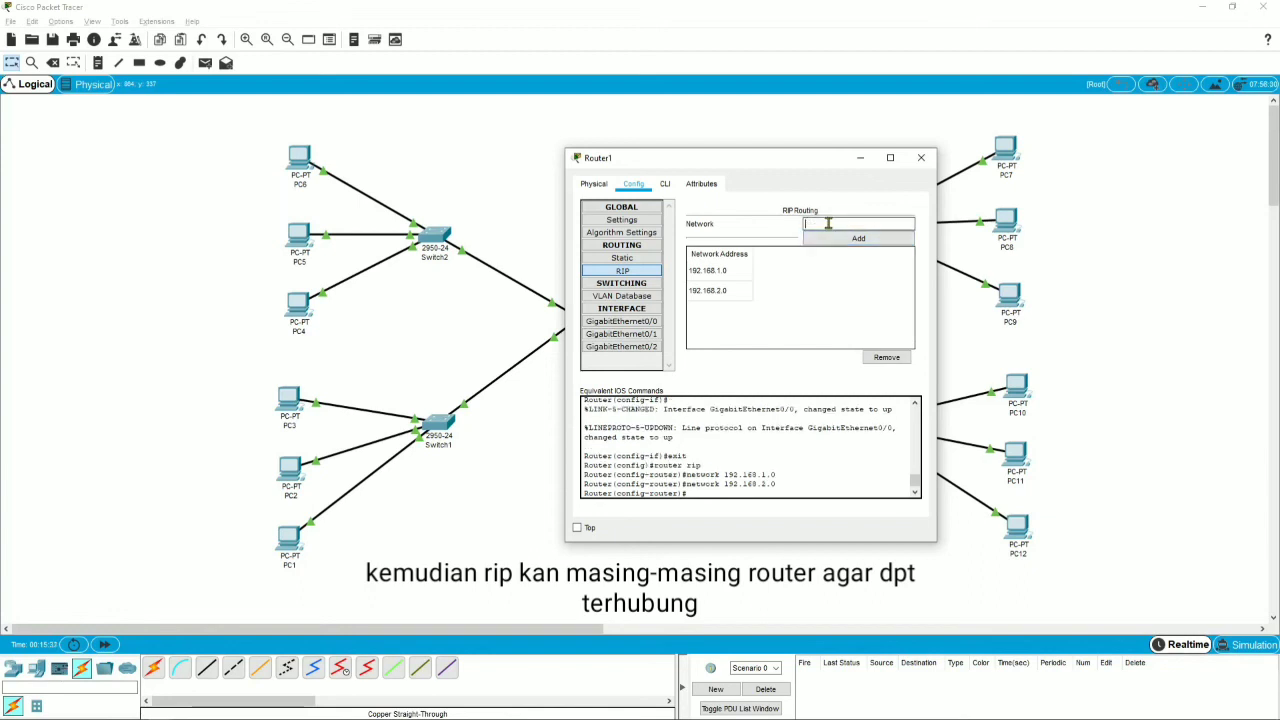
- Add network 172.16.20.20 to Router1's RIP routing for the inter-router link and close the router window
drag(741, 171, 479, 174)
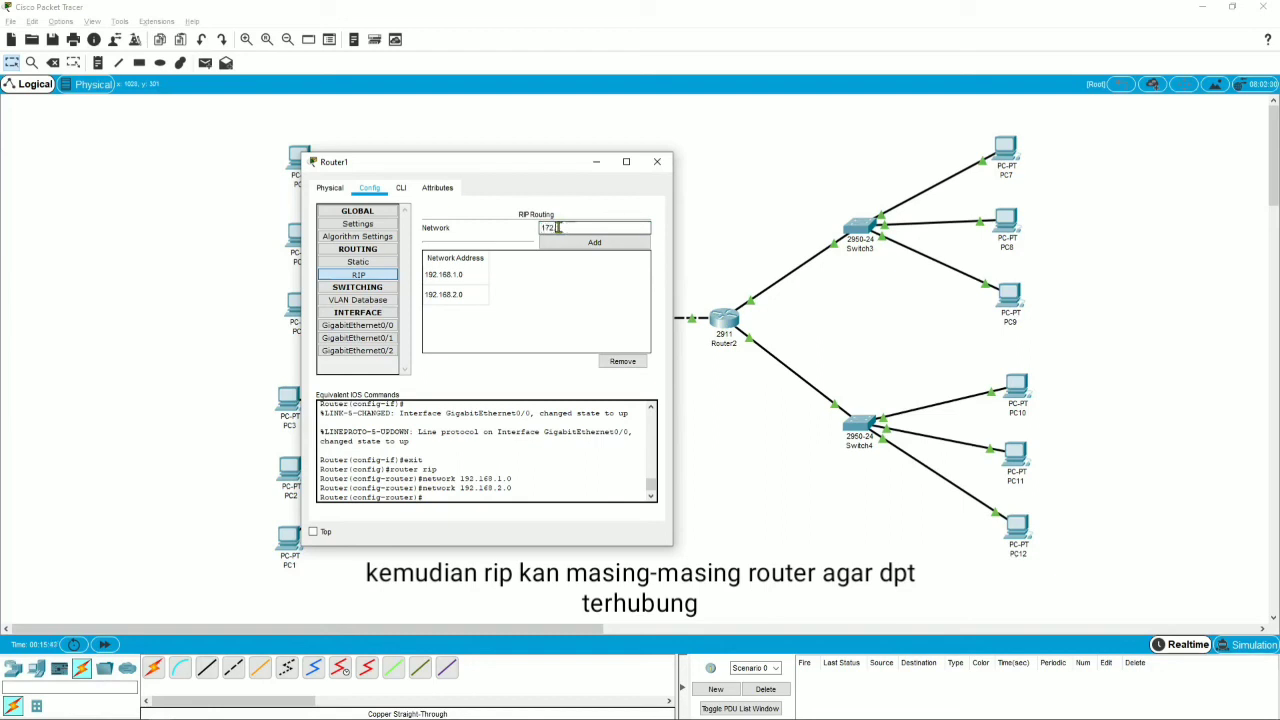
text(16.20.20)
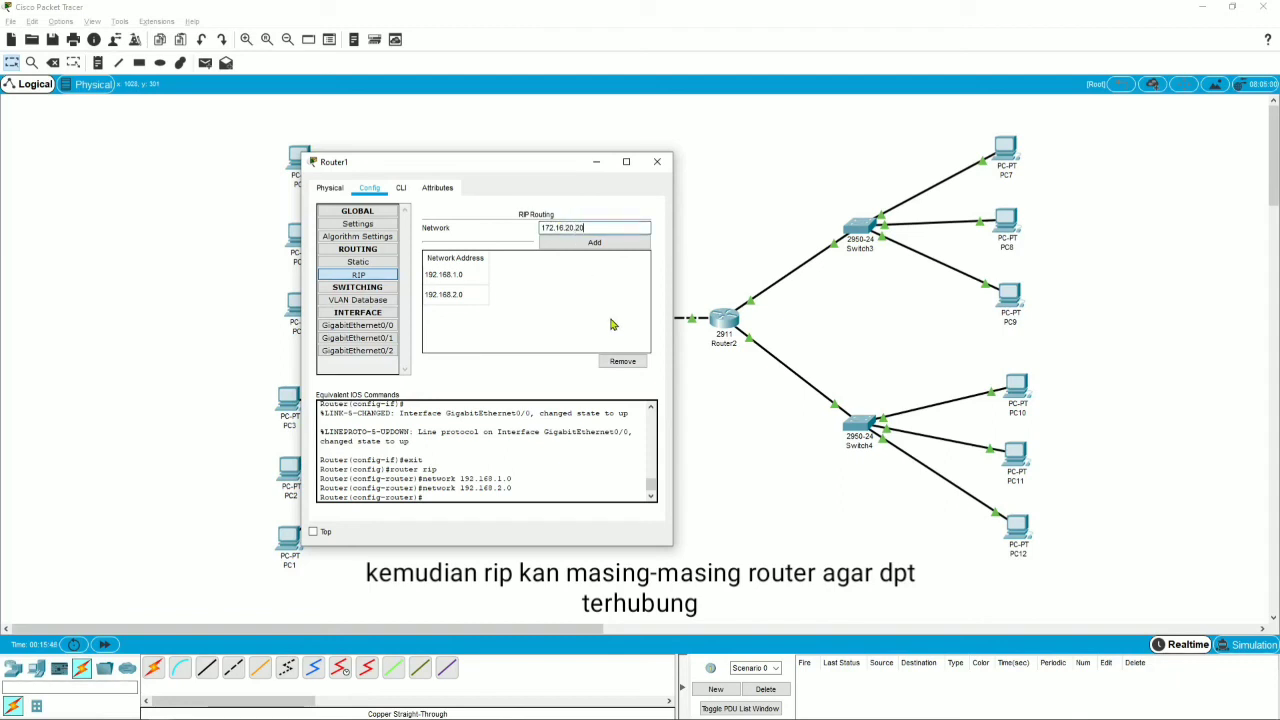
click(597, 244)
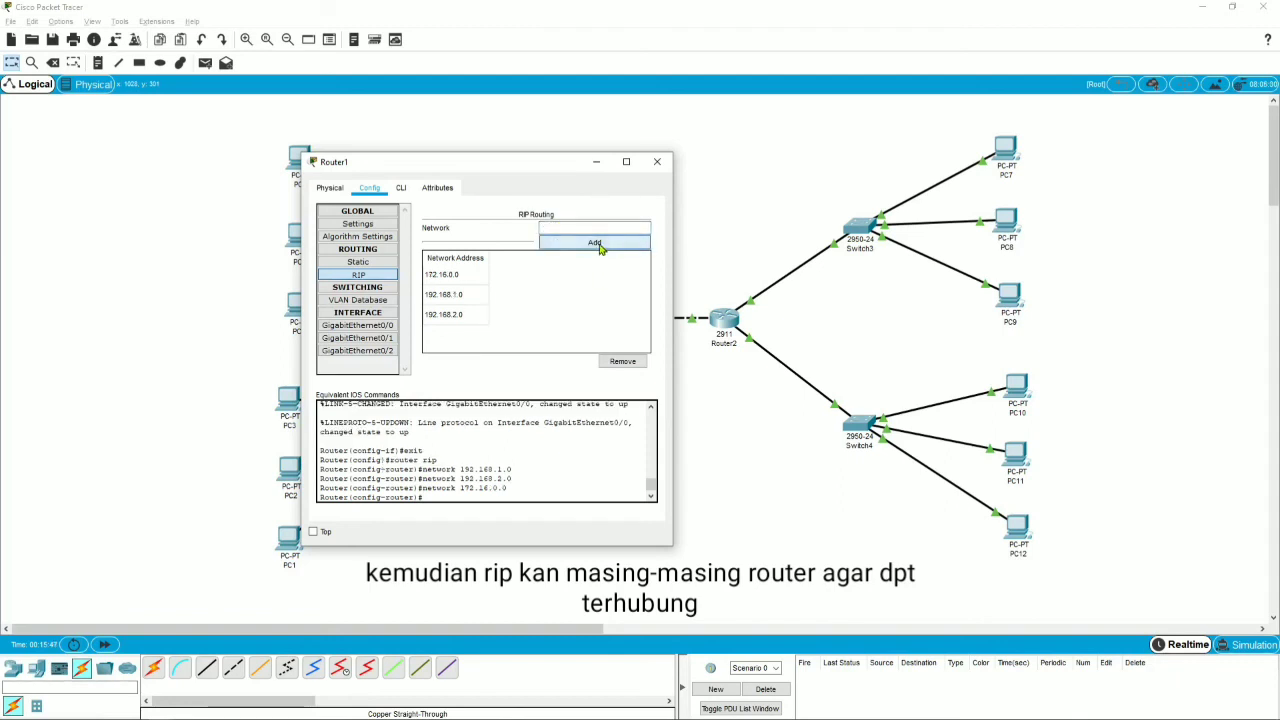
click(657, 168)
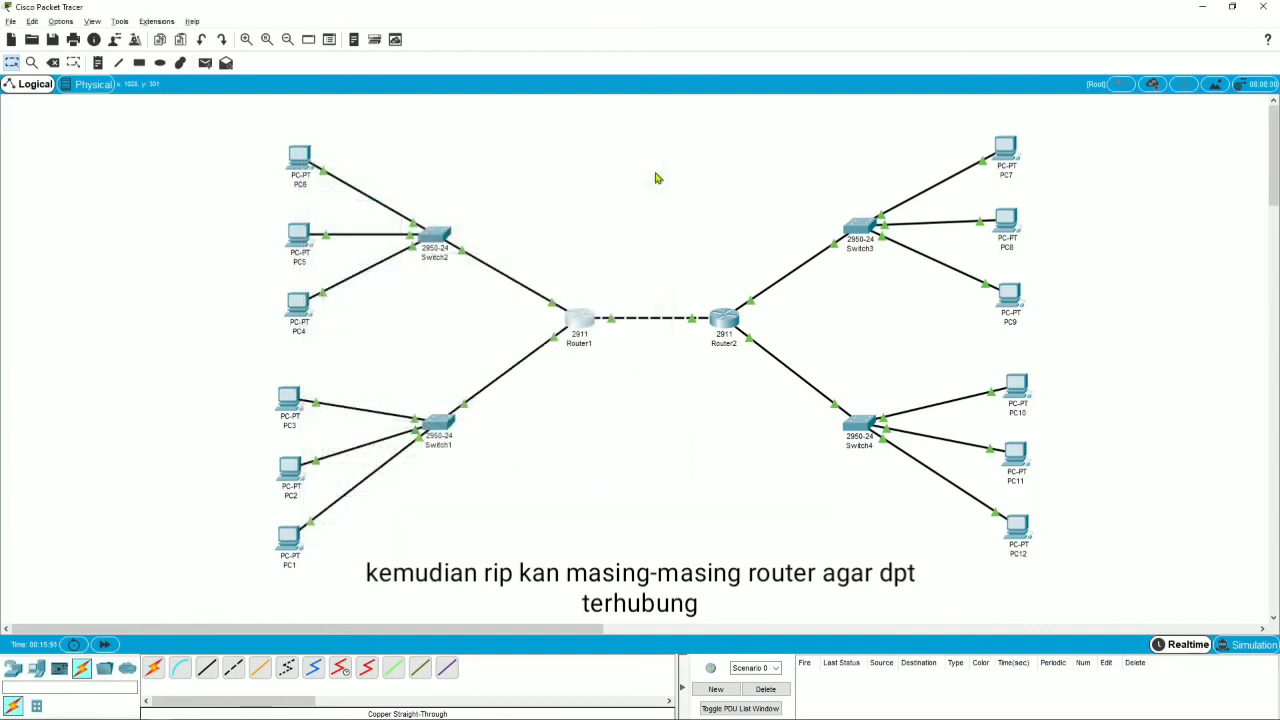
- Add the networks 192.168.3.0 and 192.168.4.0 to Router2's RIP routing
click(724, 320)
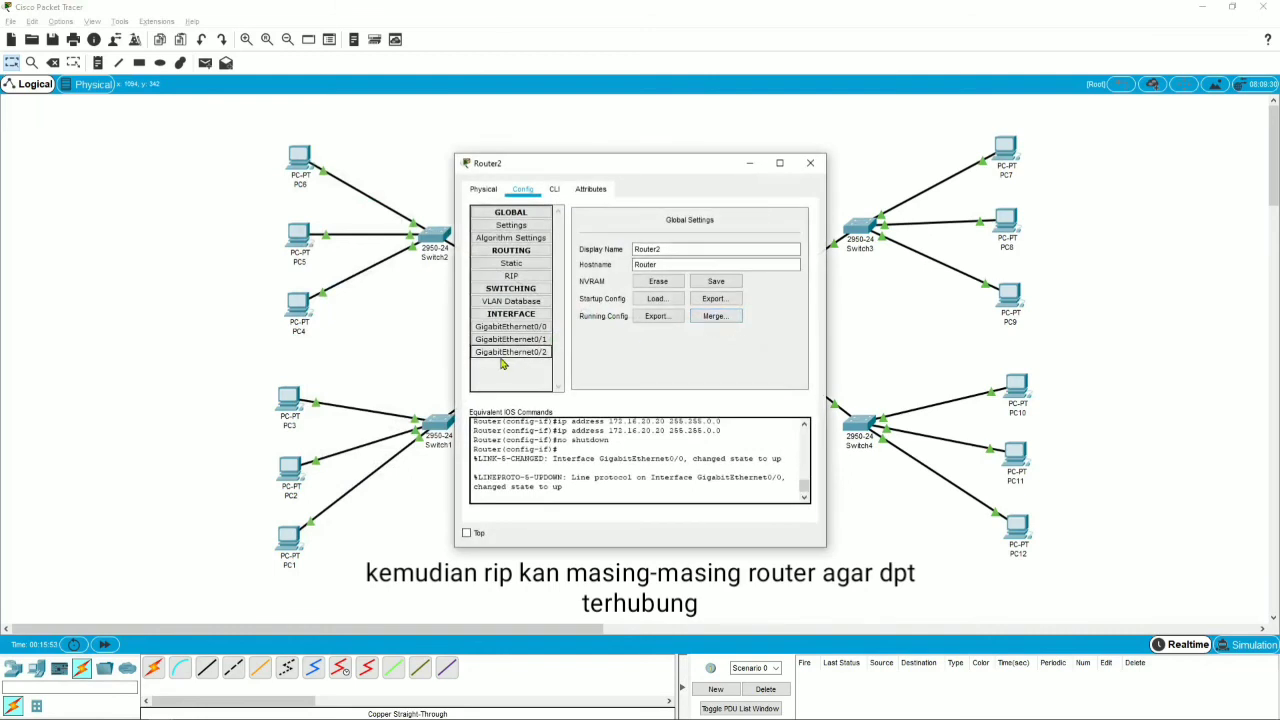
click(503, 329)
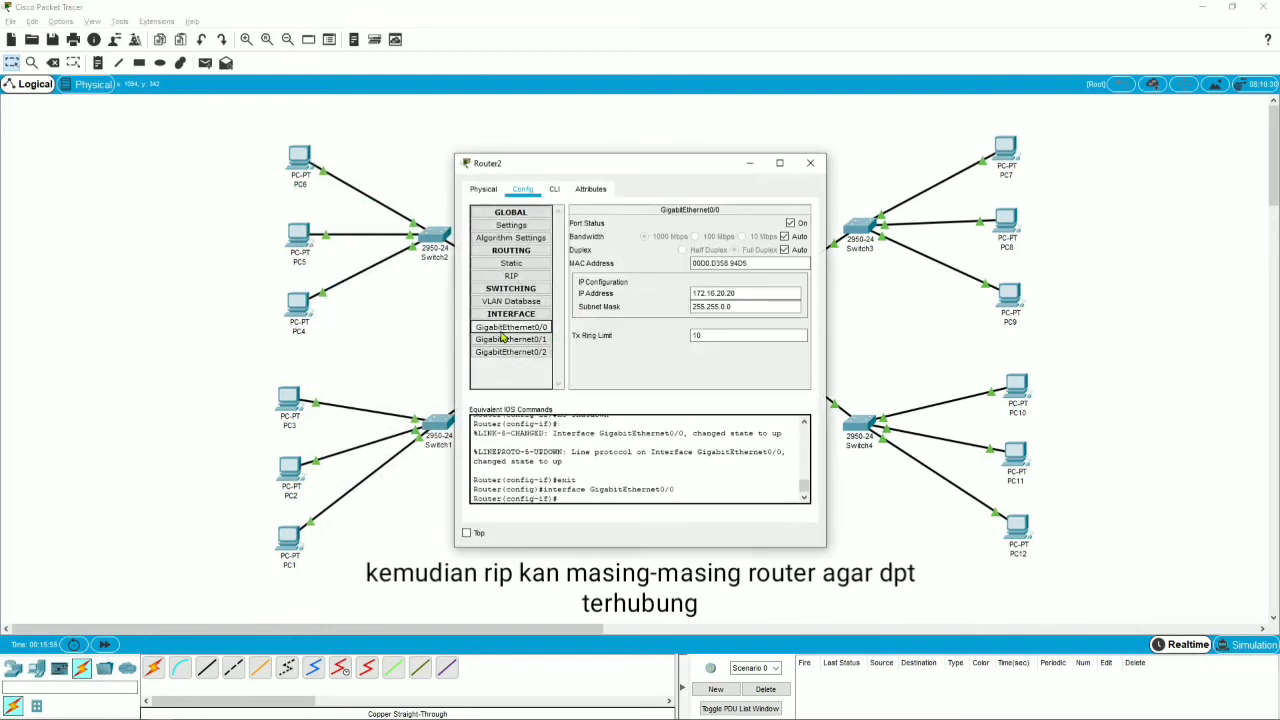
click(511, 275)
click(735, 230)
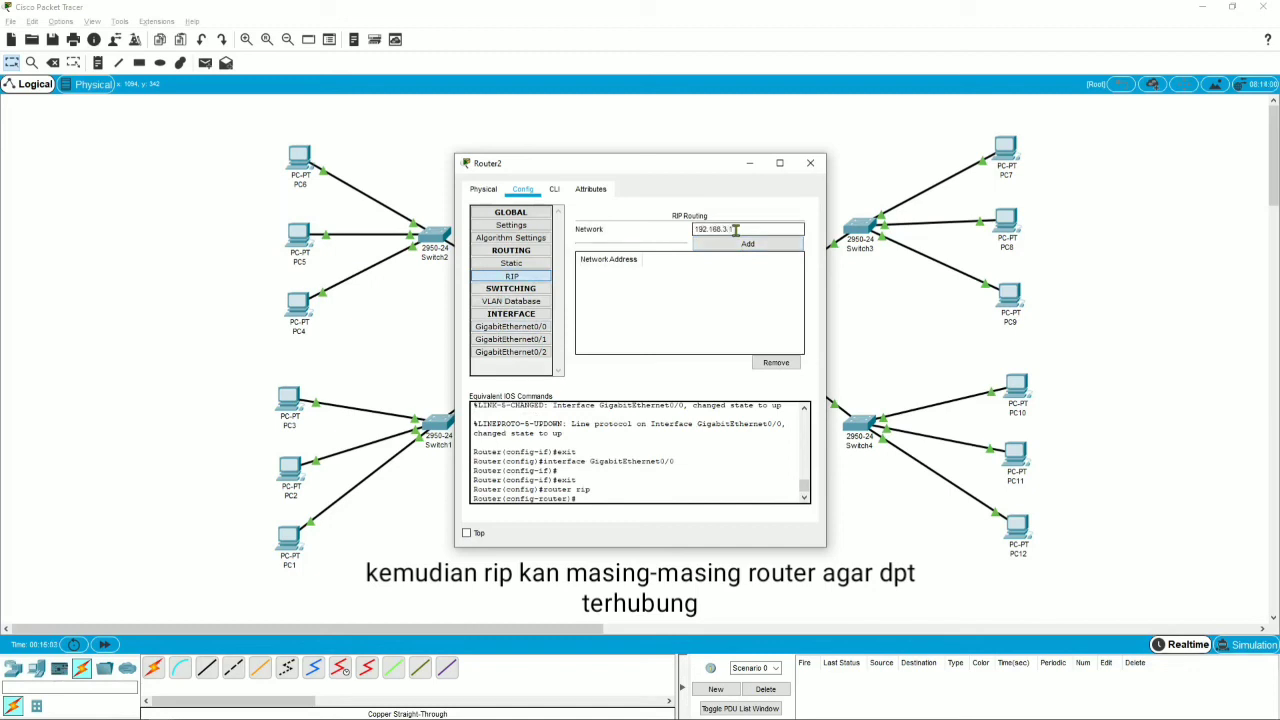
click(748, 244)
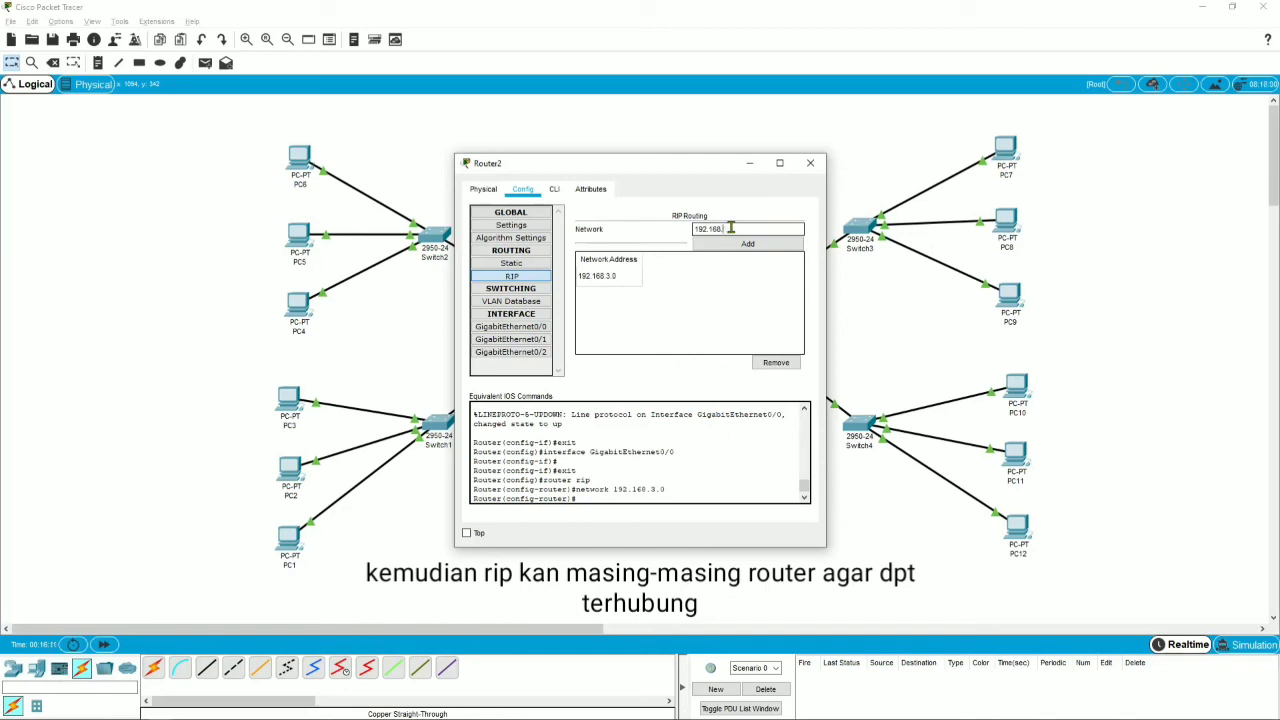
text(4.0)
click(748, 244)
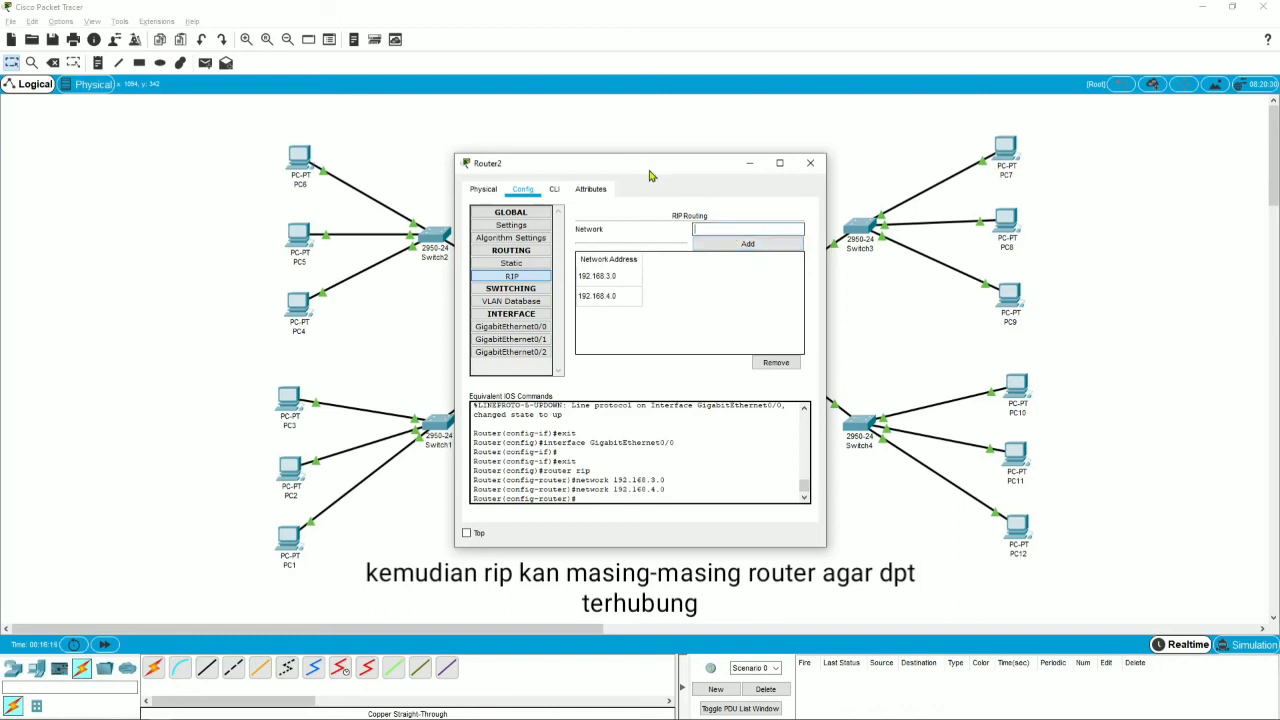
- Add network 172.16.10.10 to Router2's RIP routing for the inter-router link and close the router window
drag(650, 165, 805, 169)
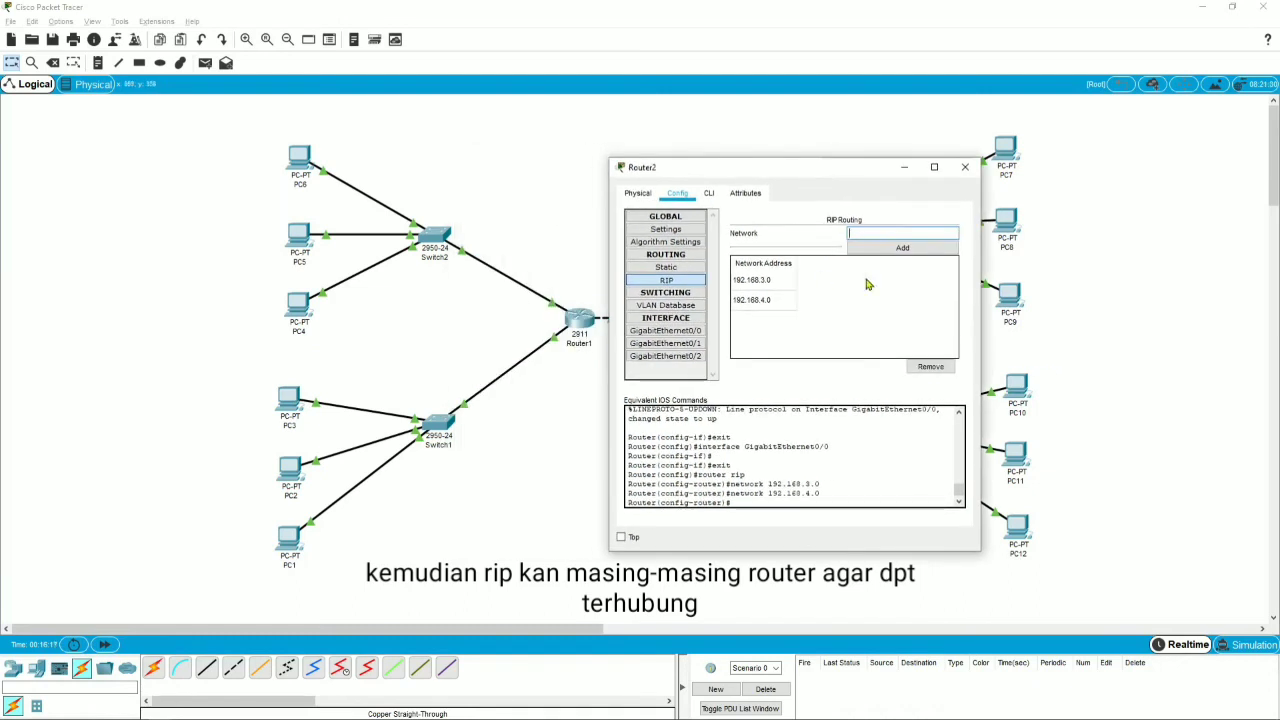
text(172.16.10.10)
click(880, 249)
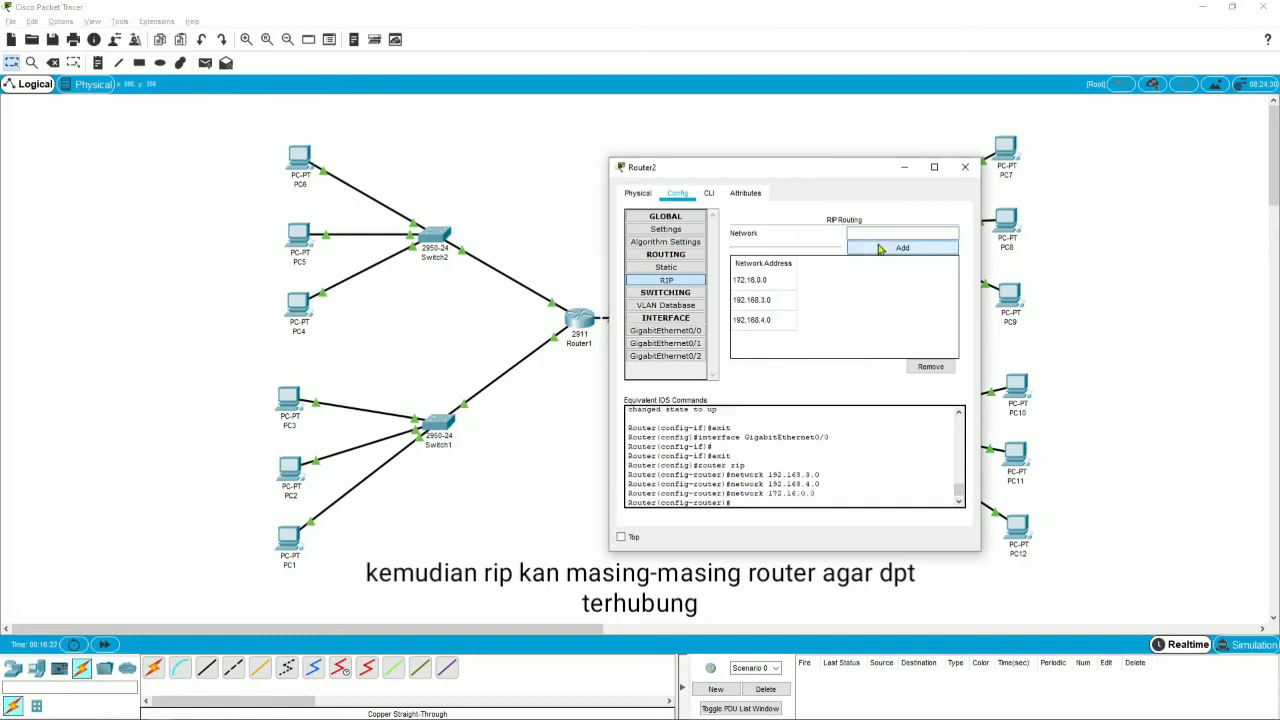
click(966, 168)
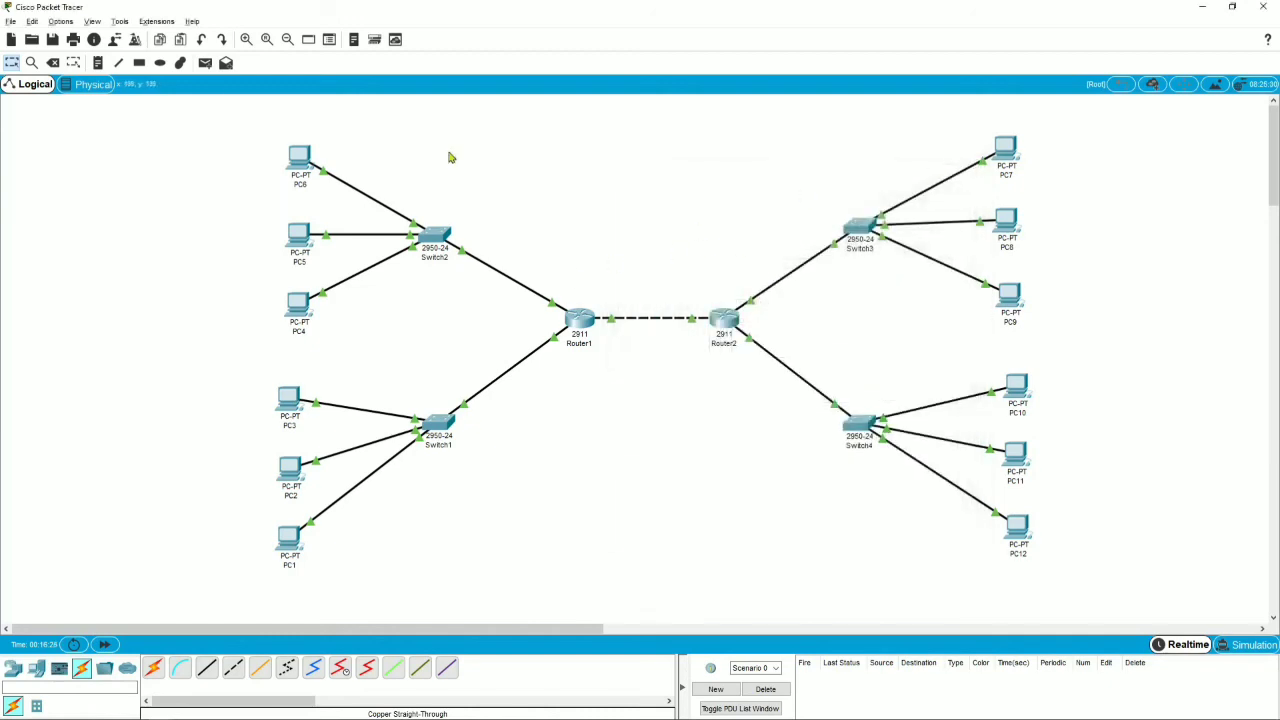
- Test connectivity across the routers by sending a simple PDU from PC6 to PC7 three times, and clear the scenario's PDU list
click(210, 66)
click(301, 160)
click(1006, 153)
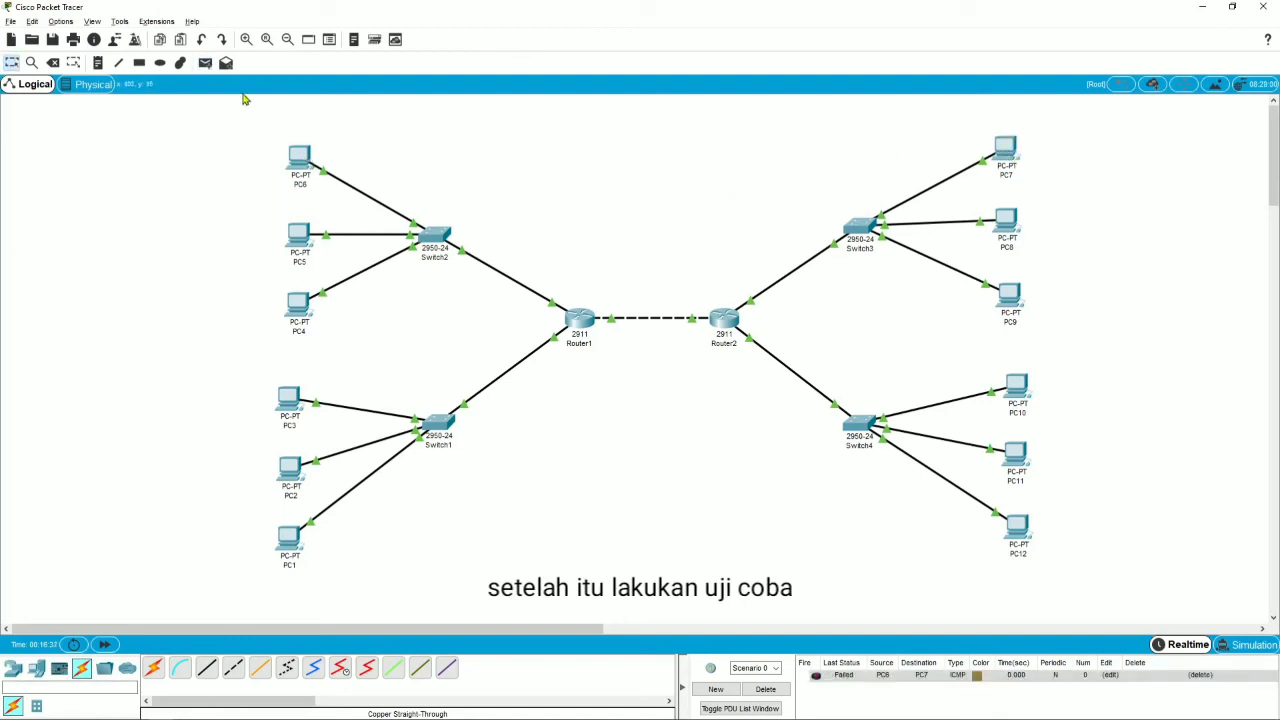
click(204, 64)
click(303, 162)
click(1006, 148)
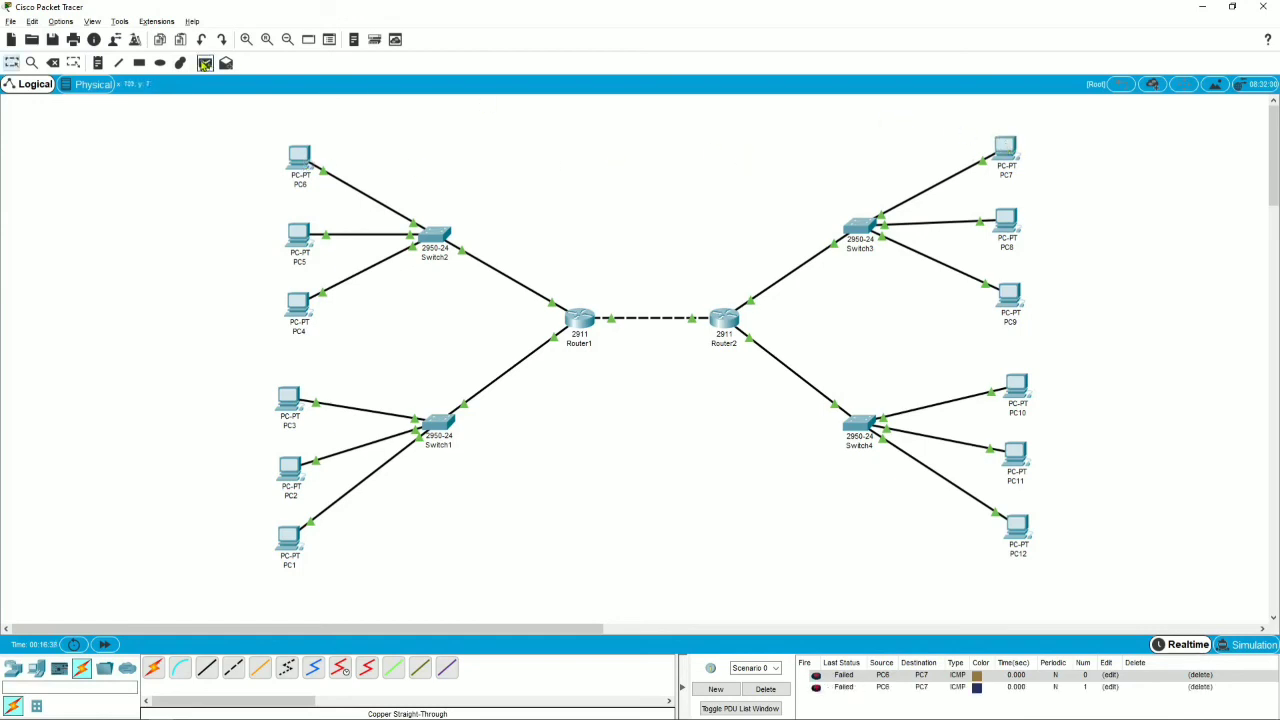
click(204, 63)
click(299, 156)
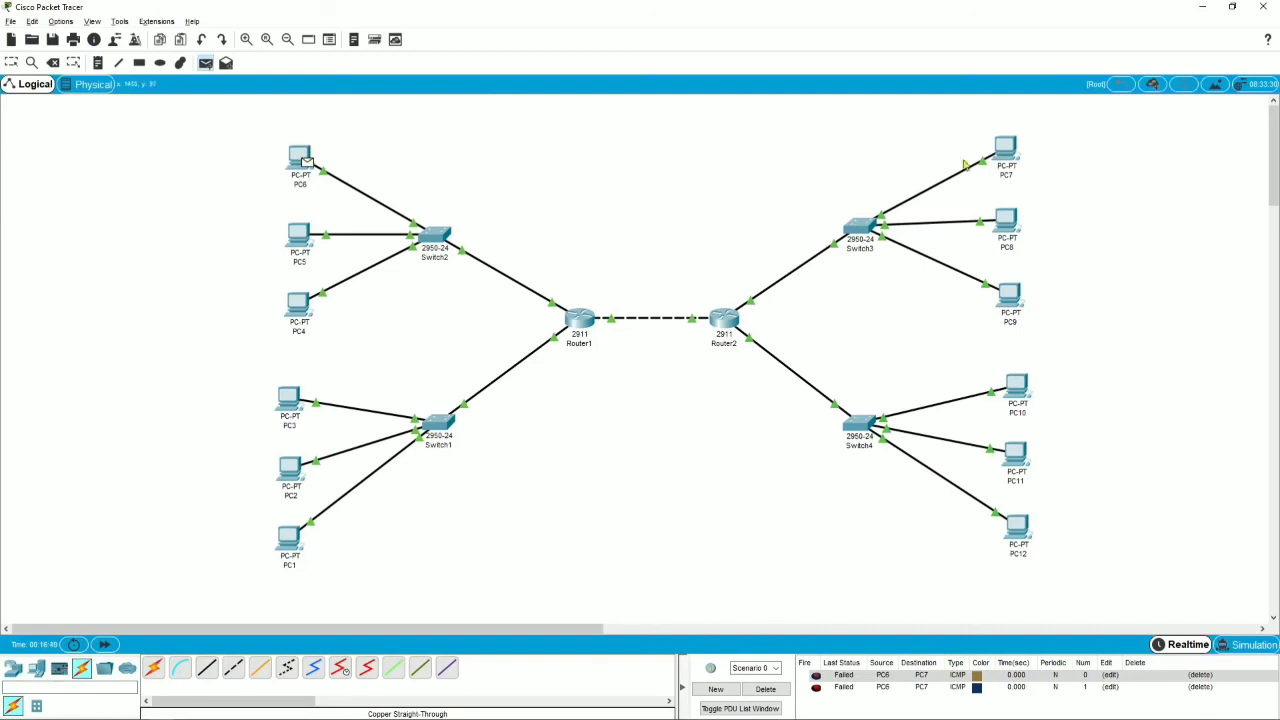
click(1006, 152)
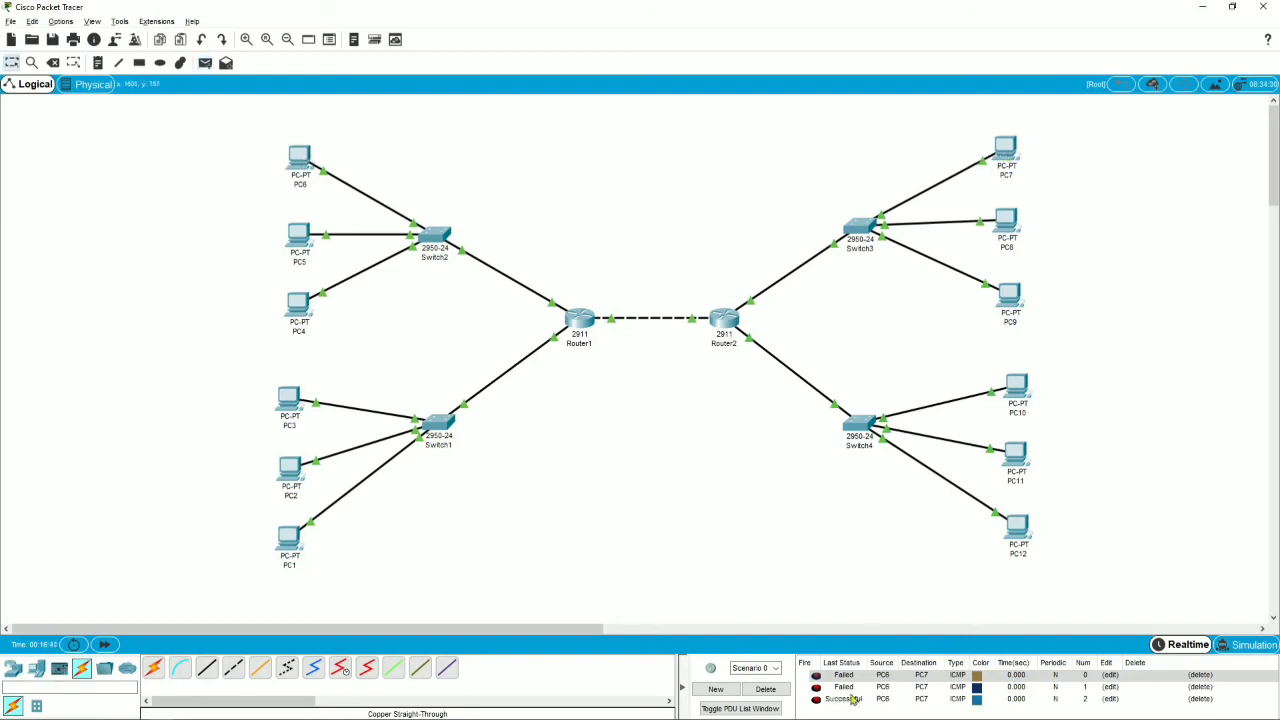
click(765, 689)
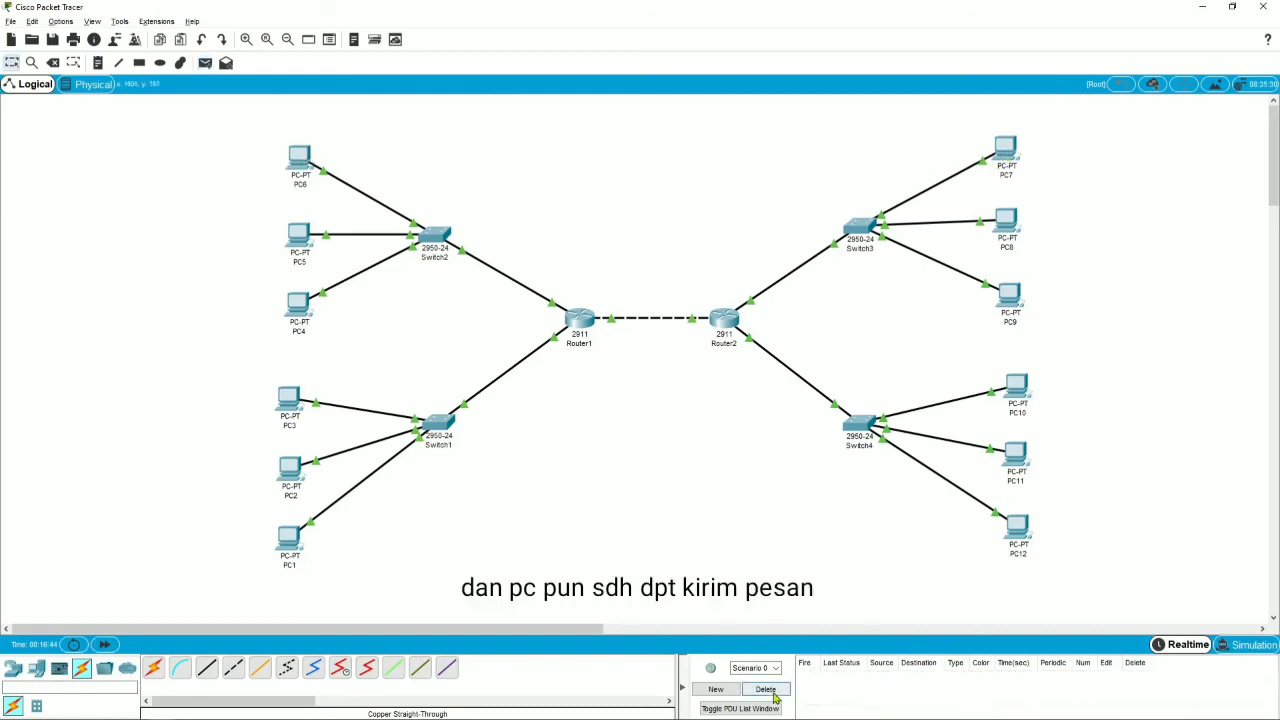
- Send simple PDUs from PC6 to PC8, from PC6 to PC7, and from PC6 to PC8 again
click(205, 62)
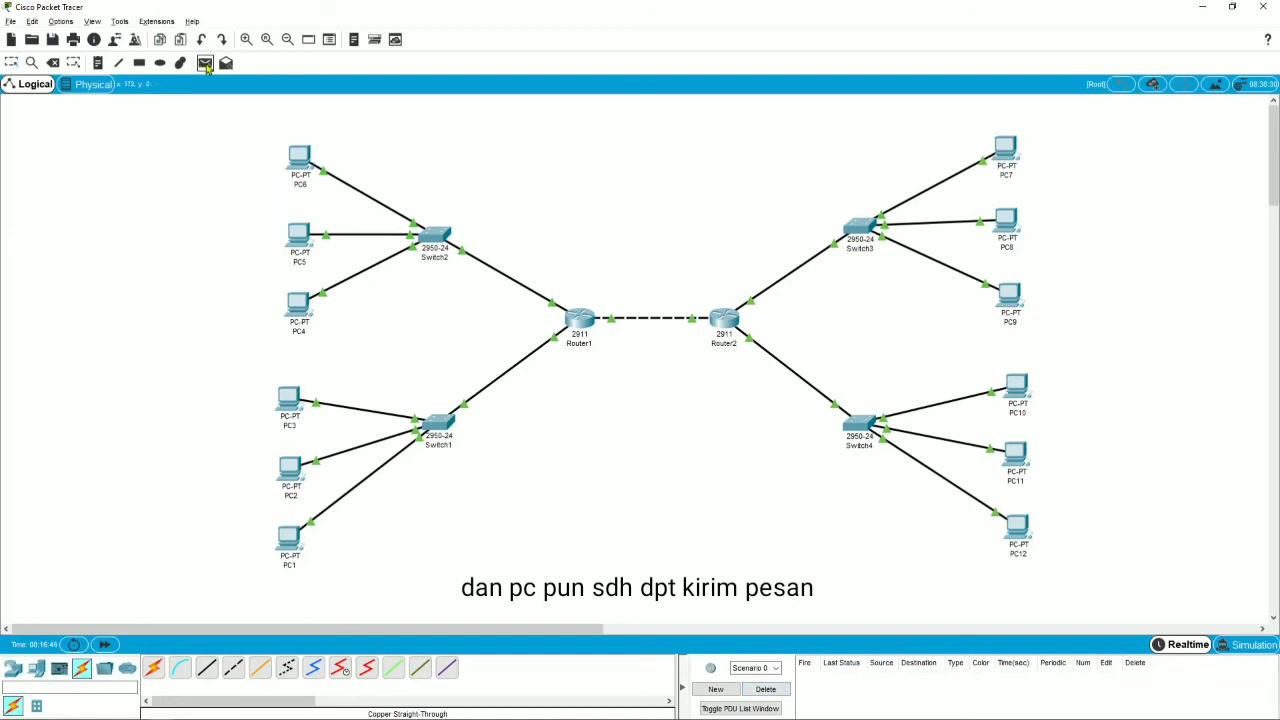
click(296, 172)
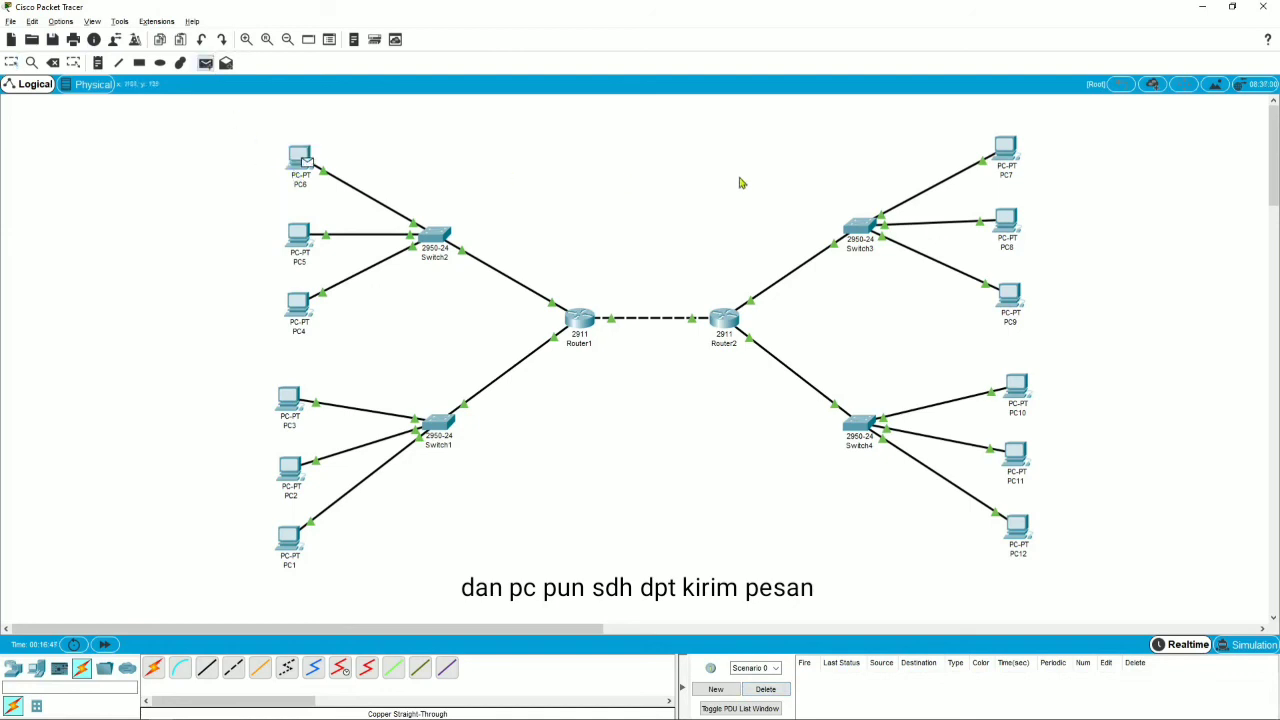
click(1010, 228)
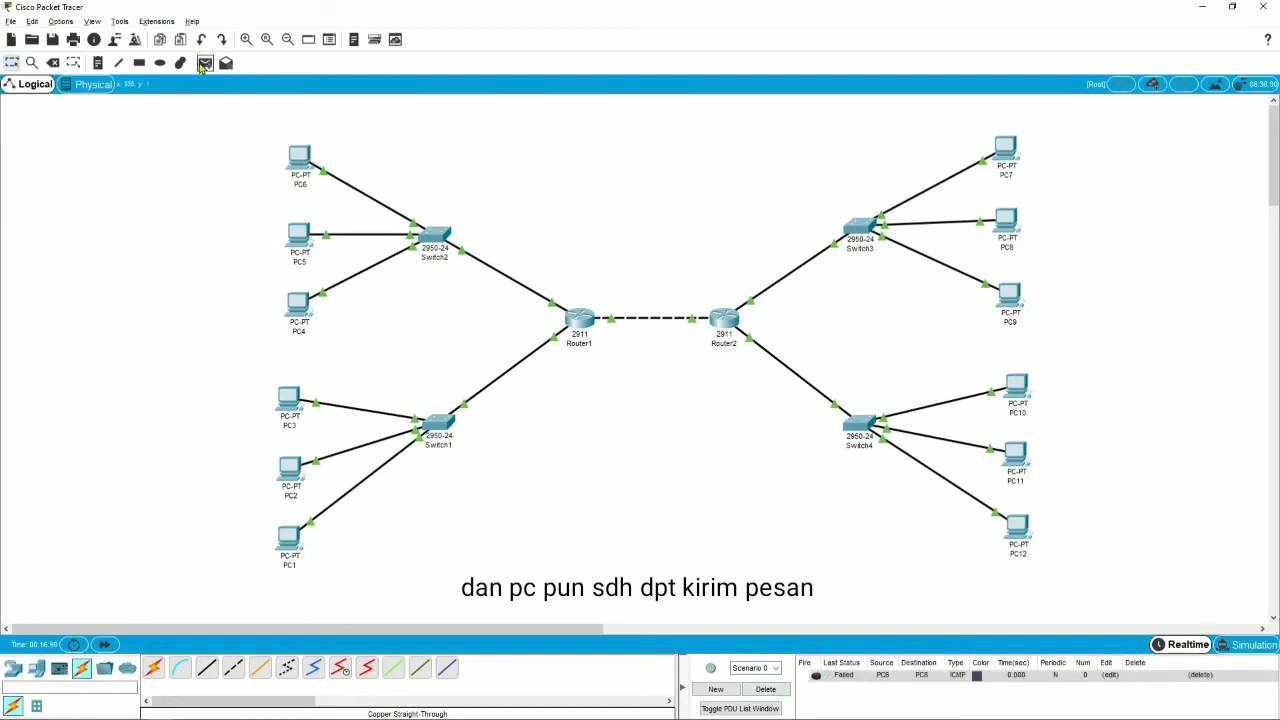
click(205, 62)
click(299, 160)
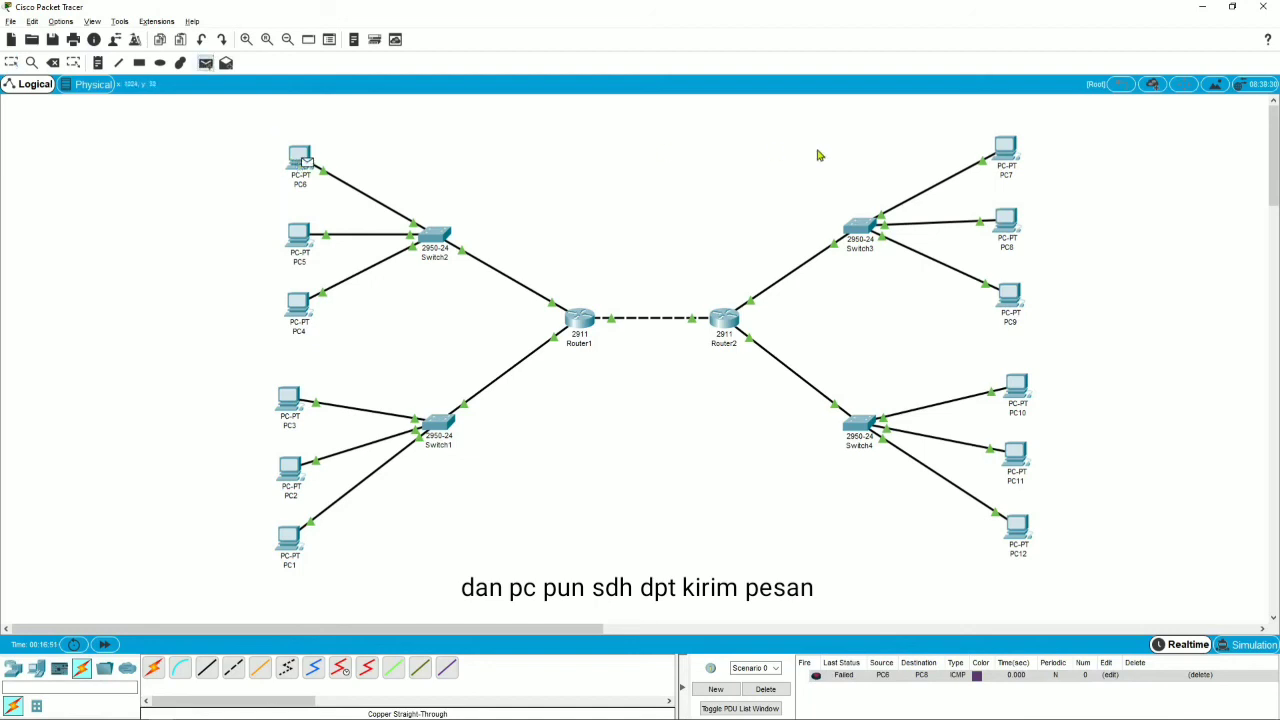
click(1013, 156)
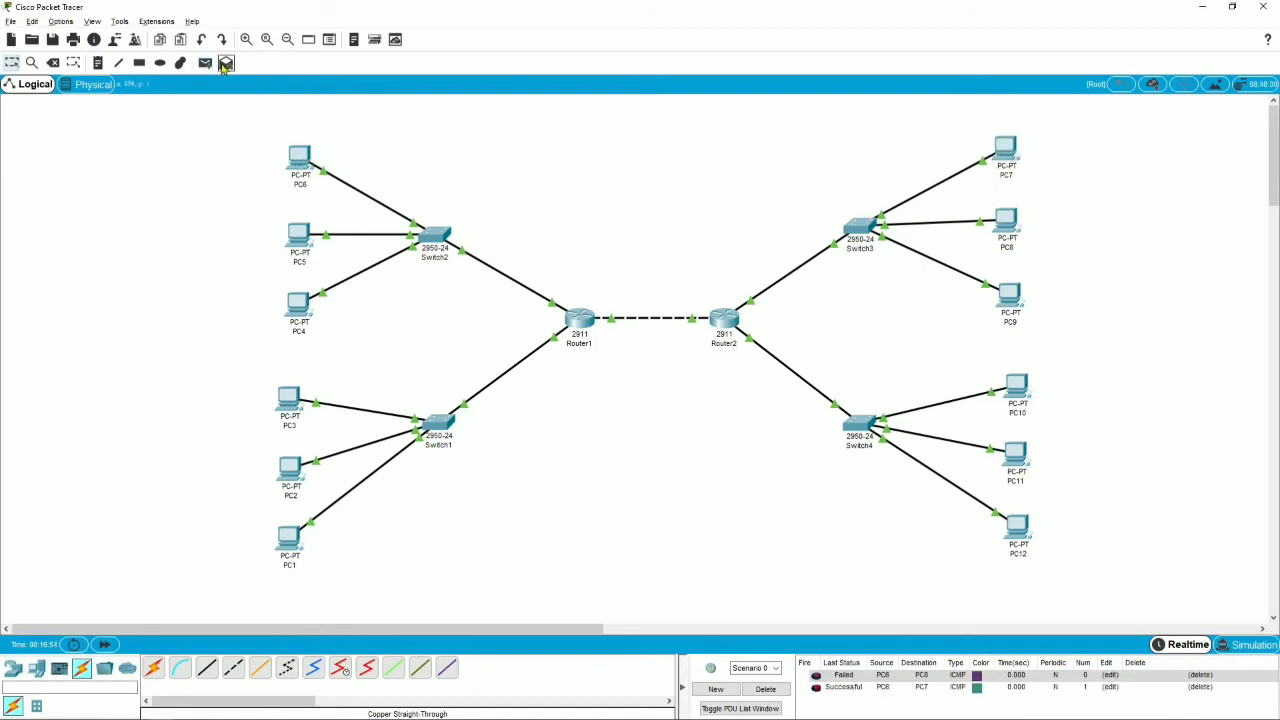
click(205, 63)
click(298, 150)
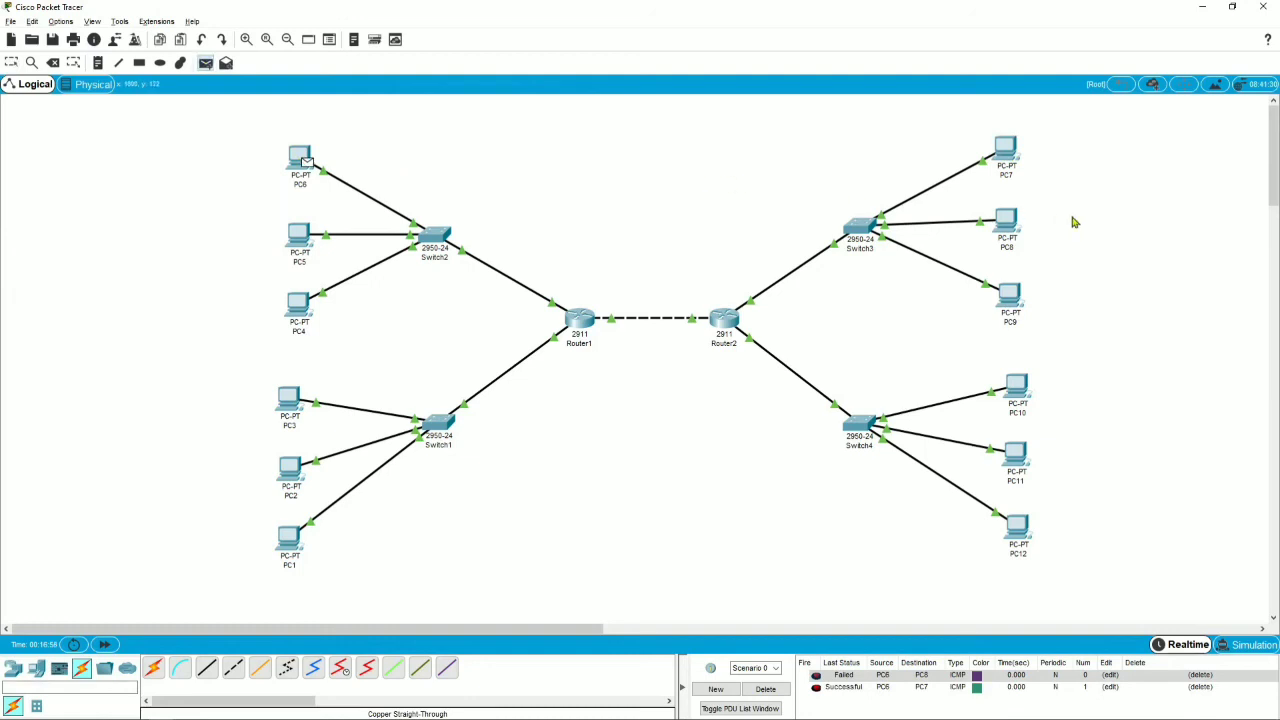
click(1012, 228)
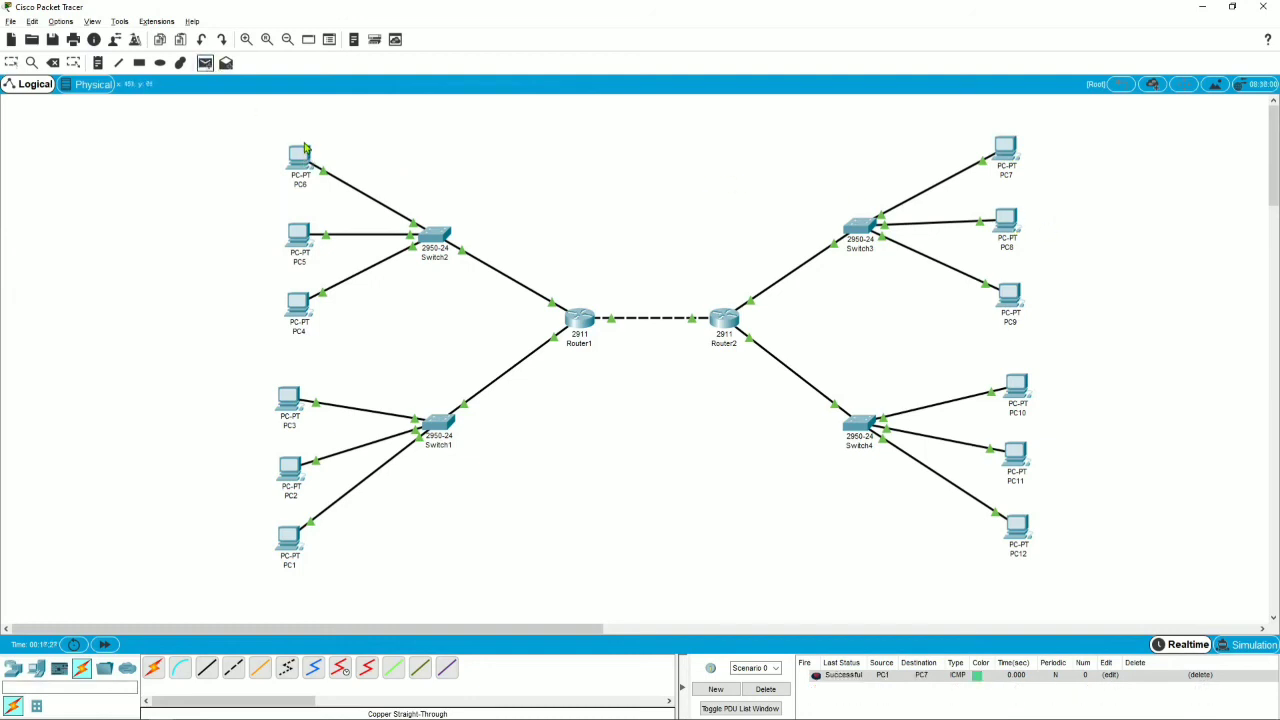
- Send simple PDUs from PC6 to PC7 and from PC3 to PC12
click(303, 156)
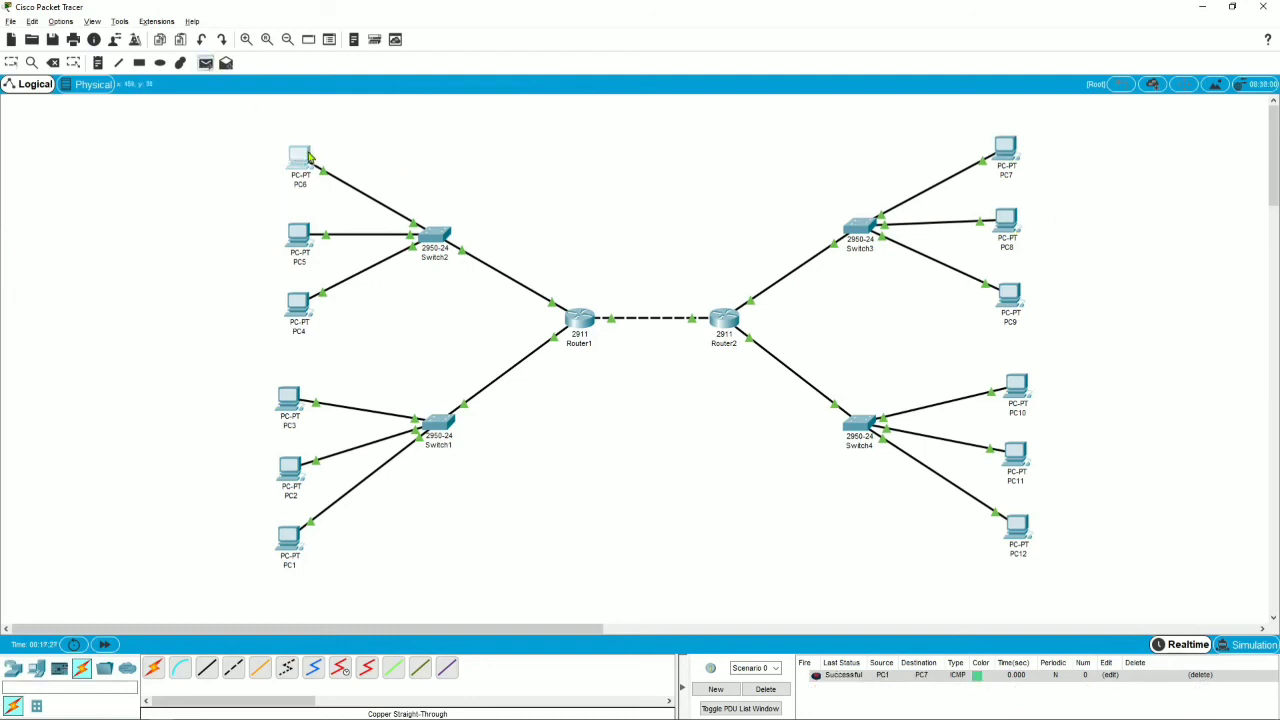
click(1005, 150)
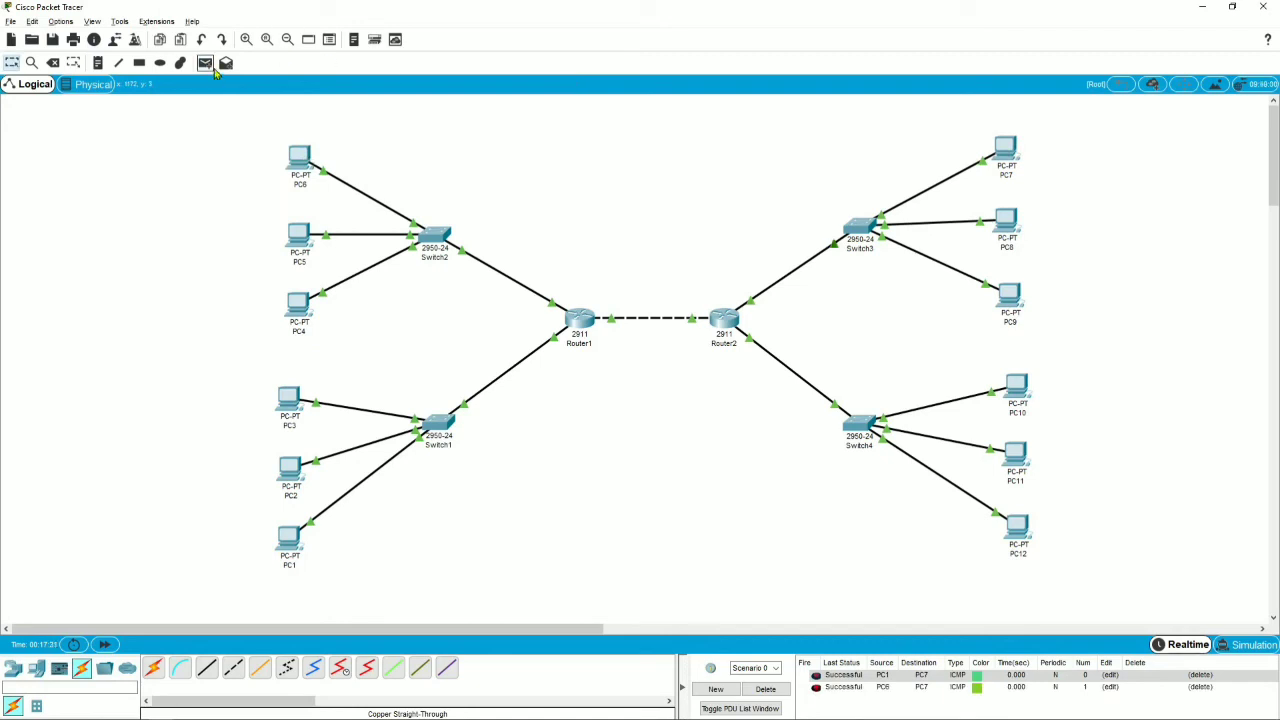
click(210, 64)
click(296, 400)
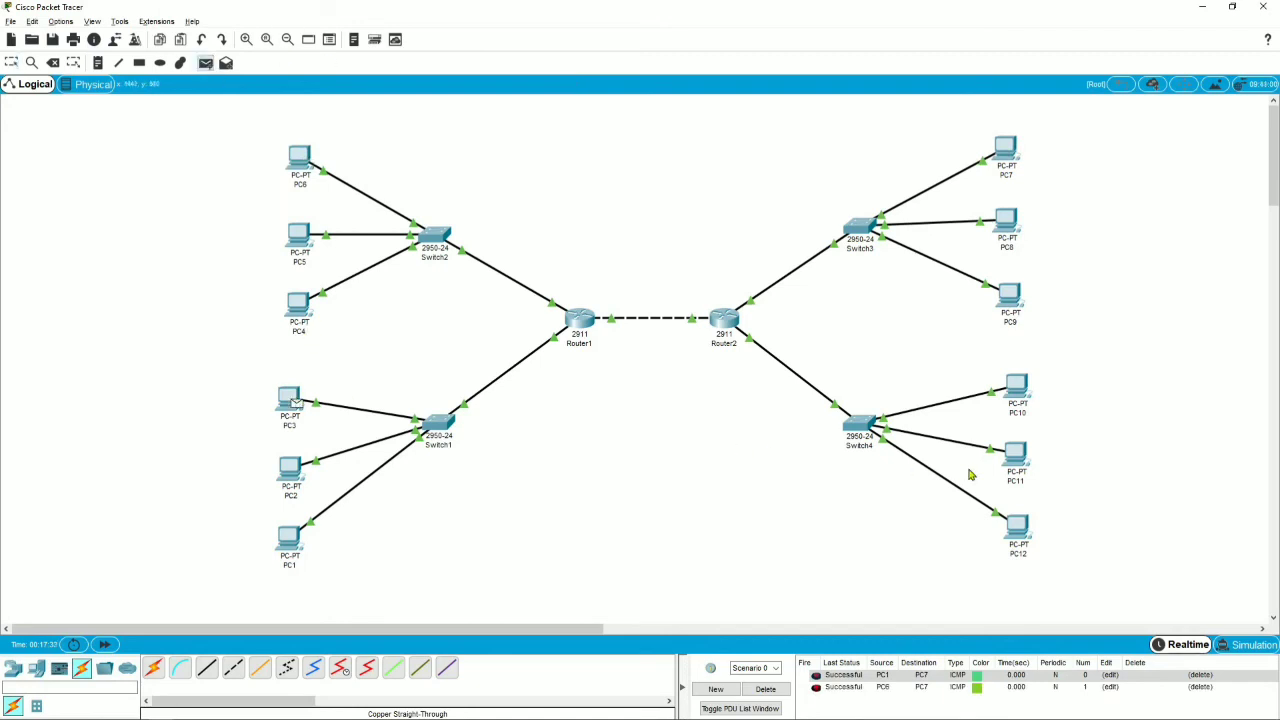
click(1017, 527)
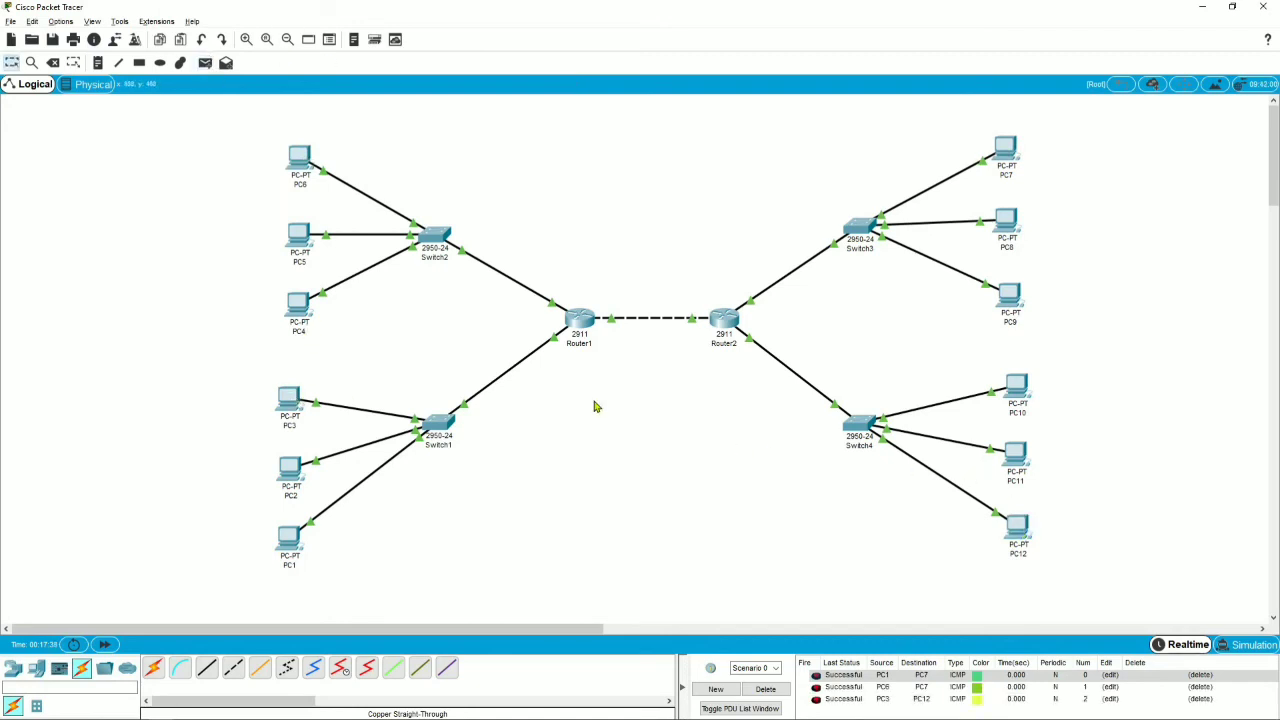
- Send a simple PDU from PC4 to PC12 and clear the scenario's PDU list
click(207, 63)
click(299, 302)
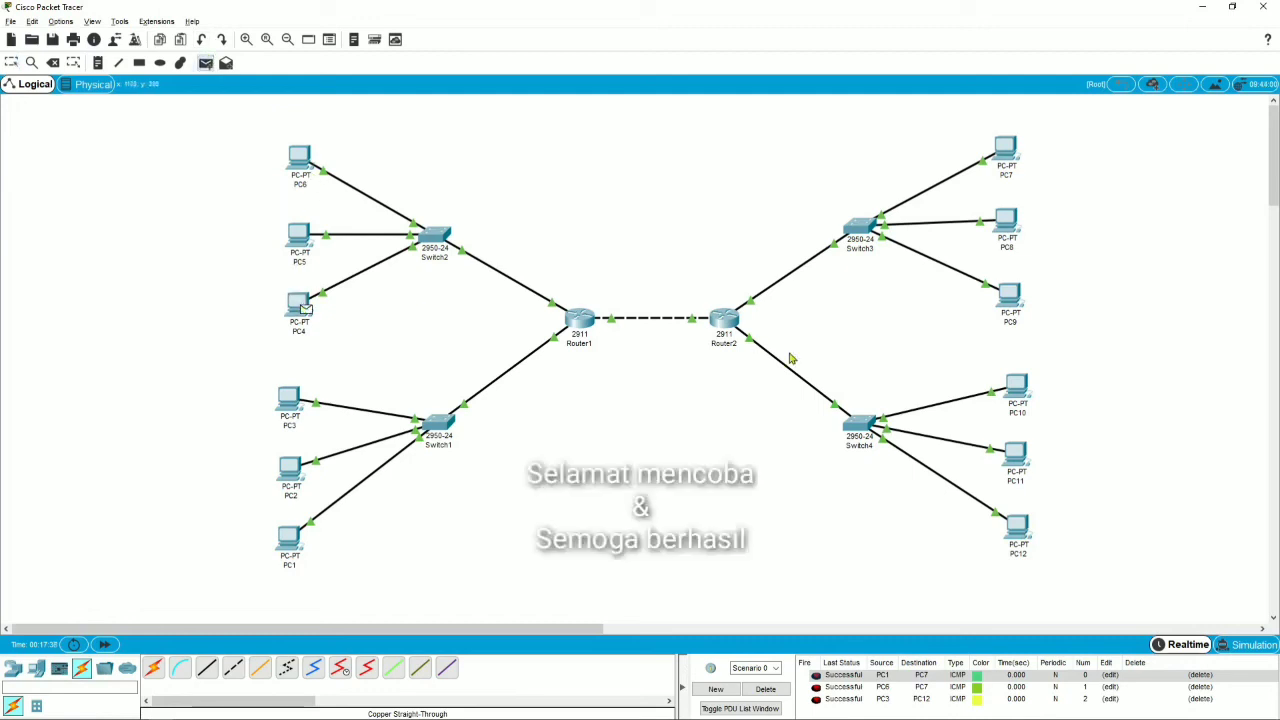
click(1019, 524)
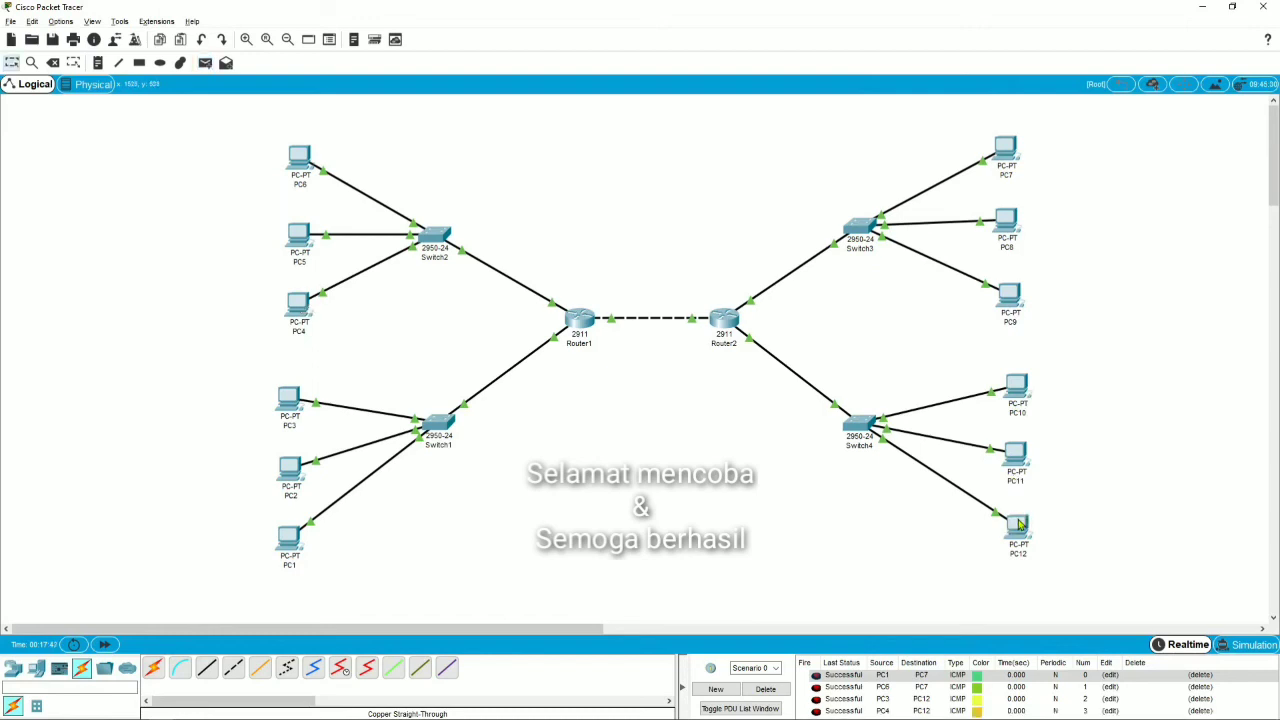
click(765, 689)
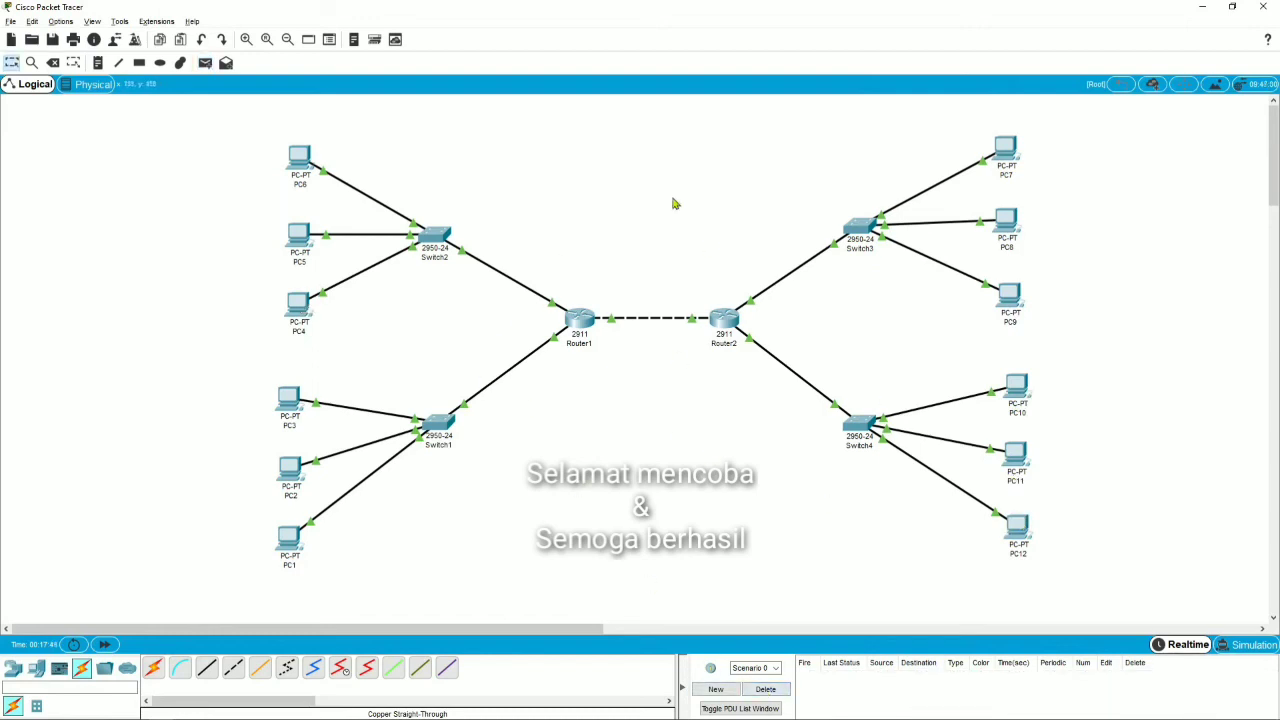